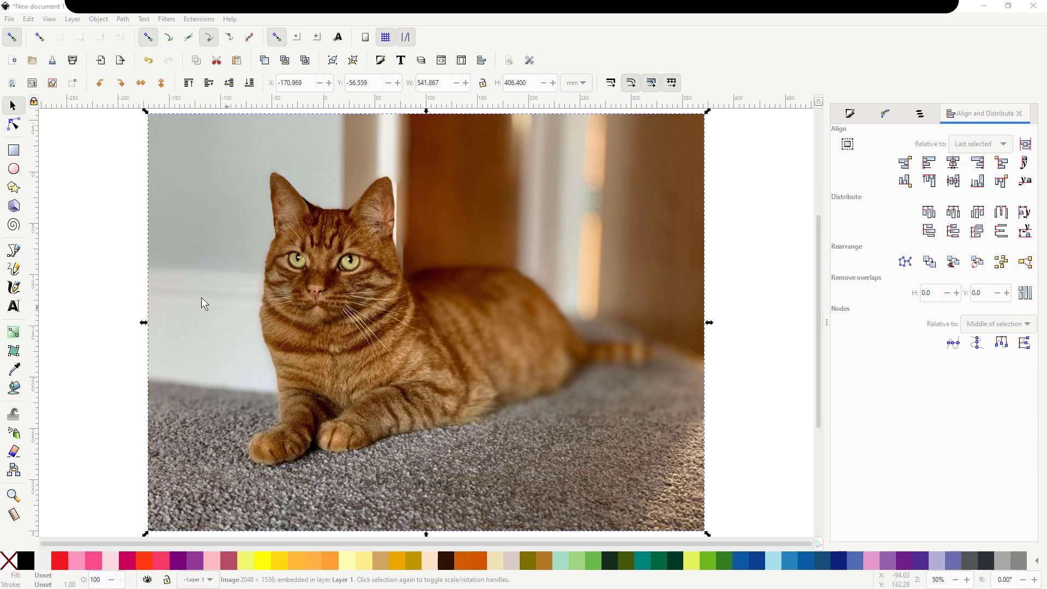
# Trace the left side of the cat's face with a straight-segment Bezier path, from the neck up to the left ear's base.
pyautogui.click(14, 253)
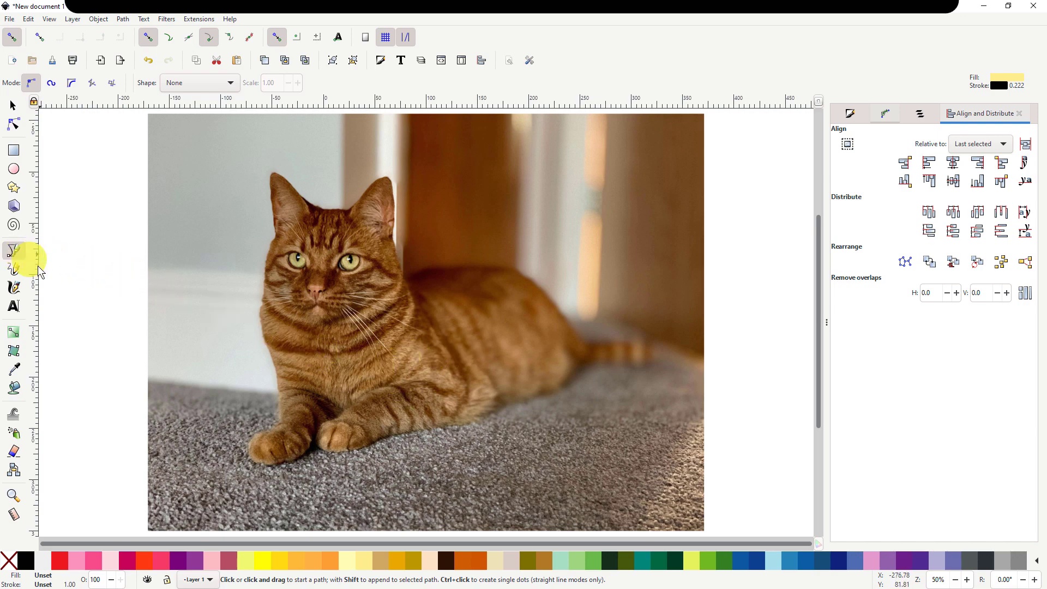
pyautogui.press('ctrl')
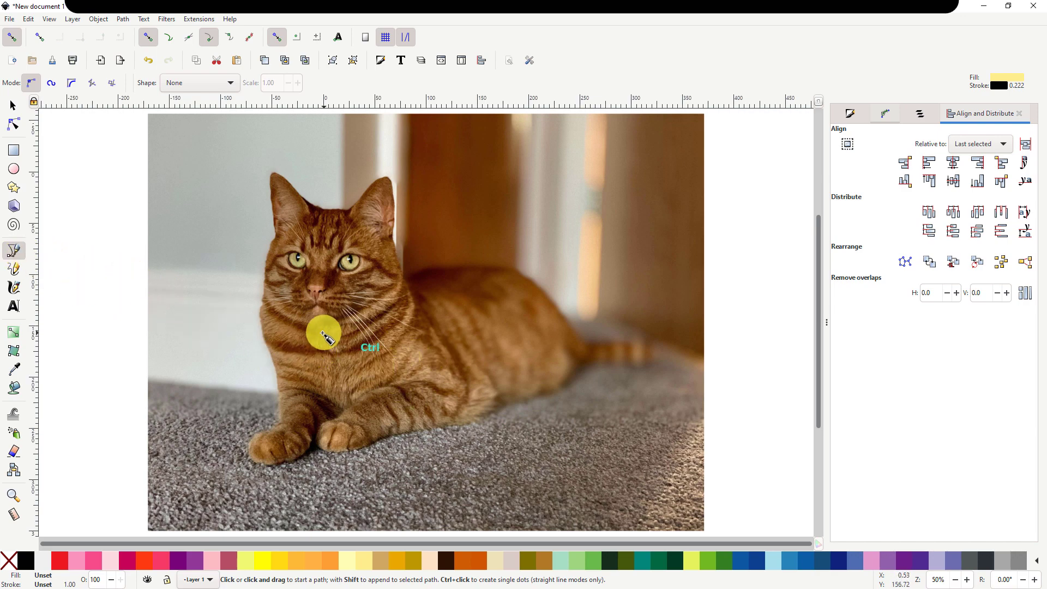
pyautogui.keyDown('ctrl'); pyautogui.scroll(3, 324, 334); pyautogui.keyUp('ctrl')
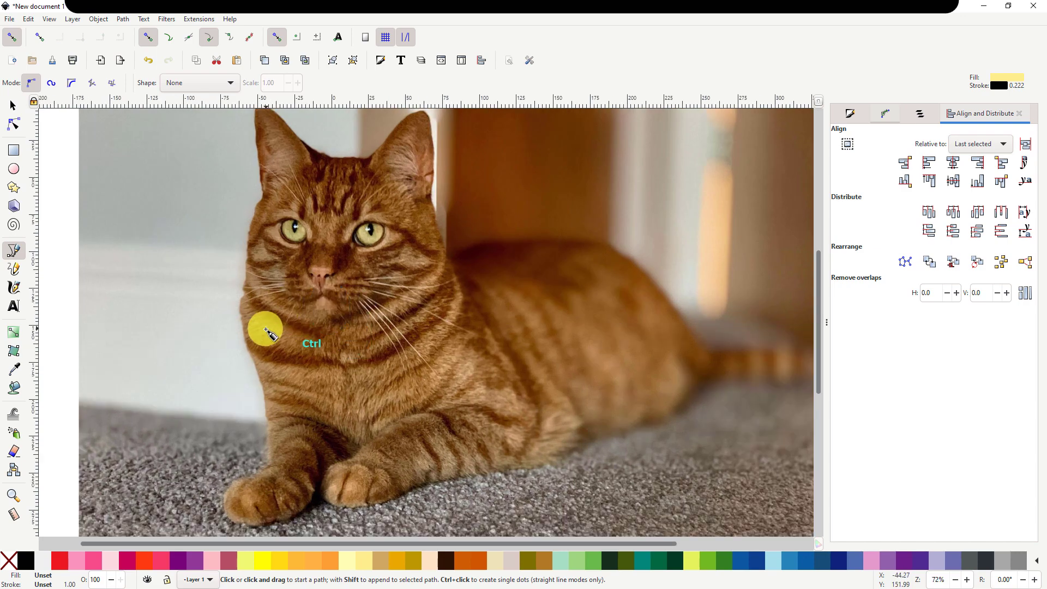
pyautogui.keyDown('ctrl'); pyautogui.scroll(2, 267, 331); pyautogui.keyUp('ctrl')
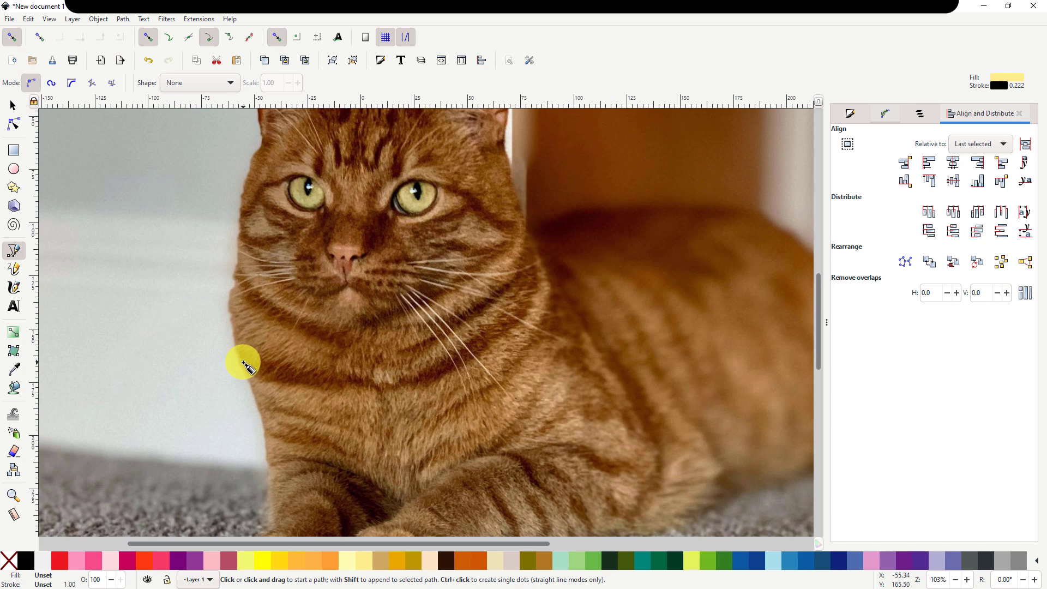
pyautogui.click(244, 363)
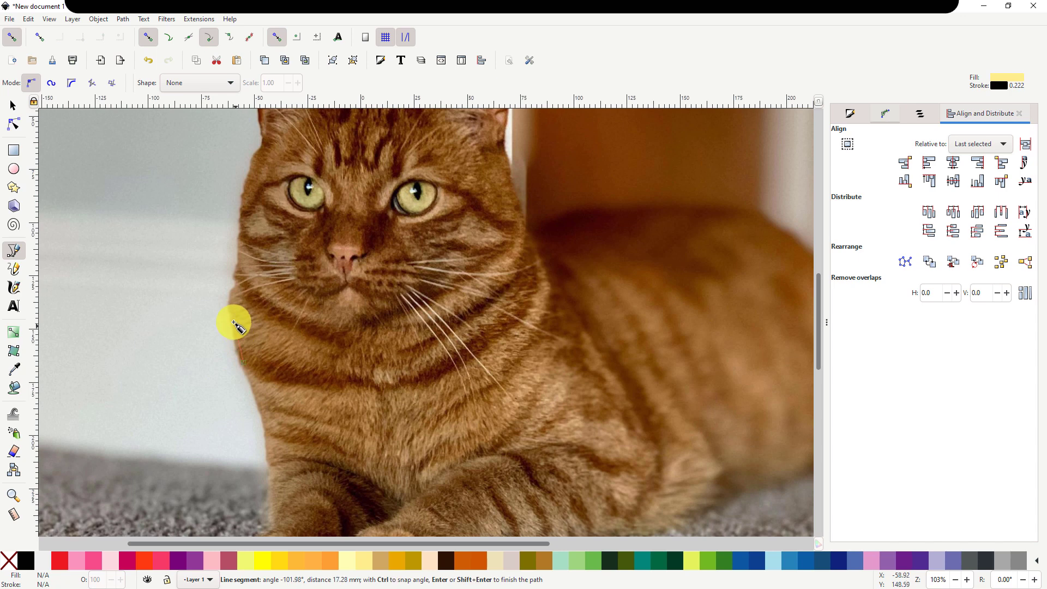
pyautogui.click(238, 288)
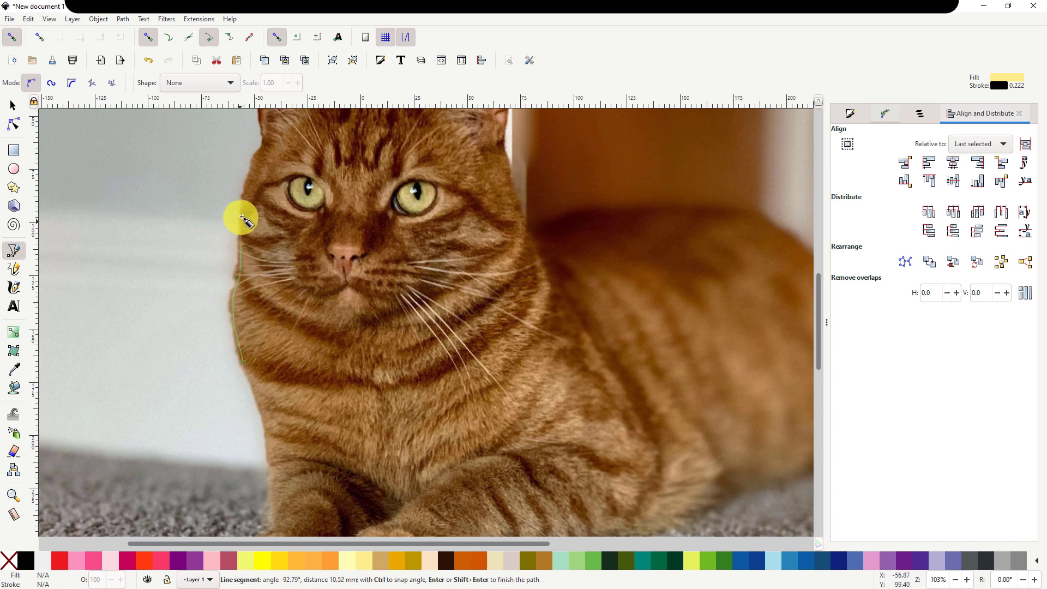
pyautogui.click(248, 188)
pyautogui.click(262, 151)
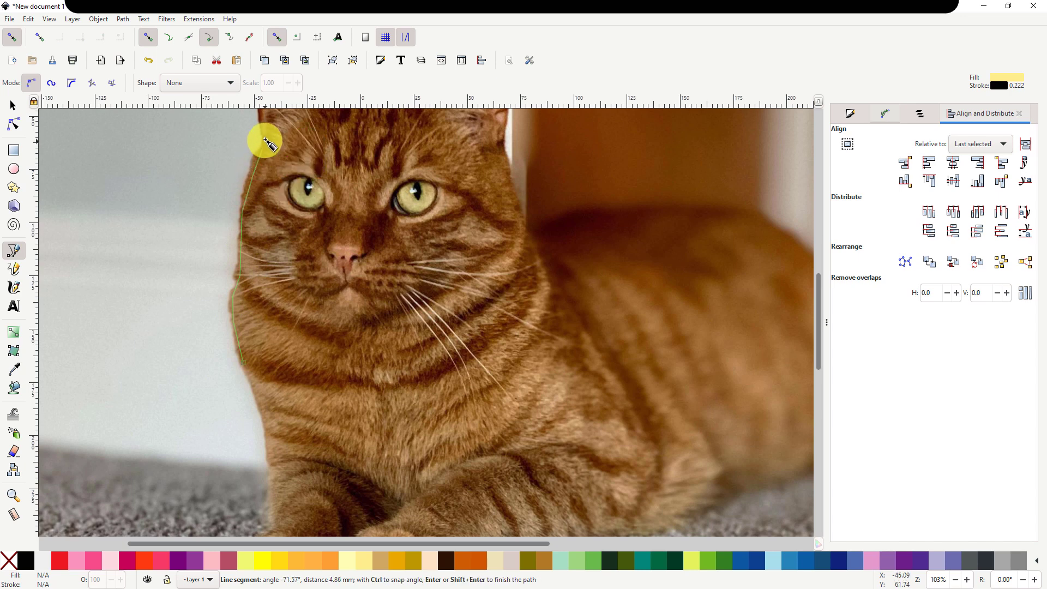
pyautogui.click(265, 141)
# Continue the path around the cat's left ear and across the top of the head to the base of the right ear.
pyautogui.scroll(5, 257, 173)
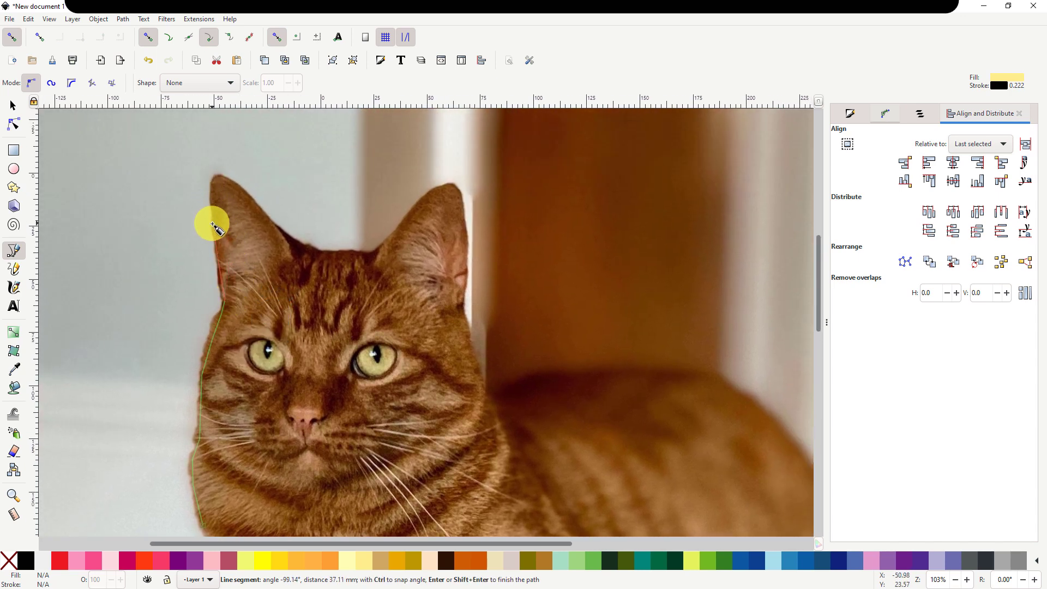
pyautogui.click(215, 207)
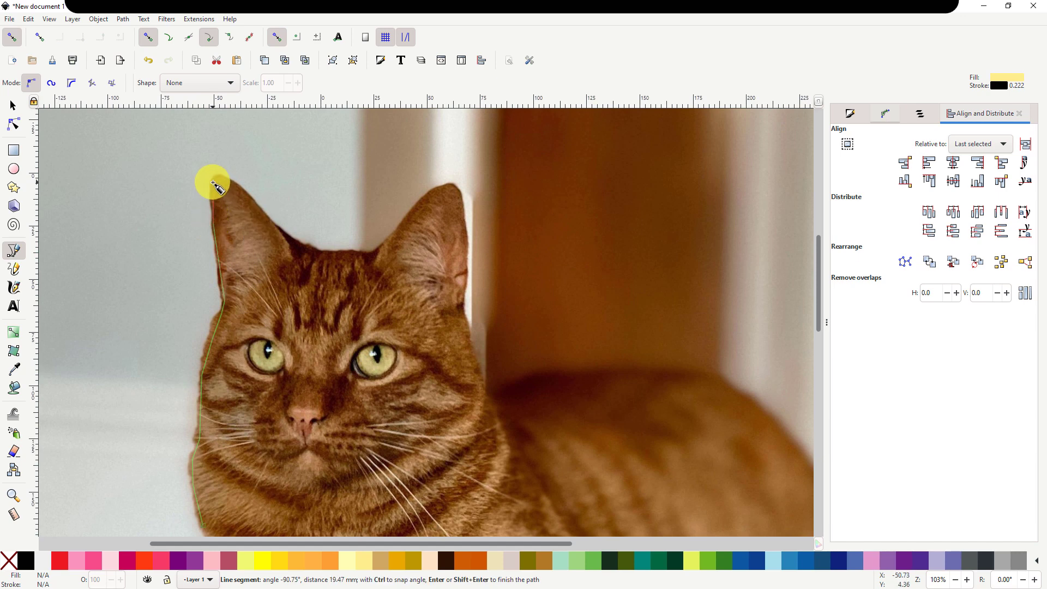
pyautogui.click(213, 183)
pyautogui.click(222, 176)
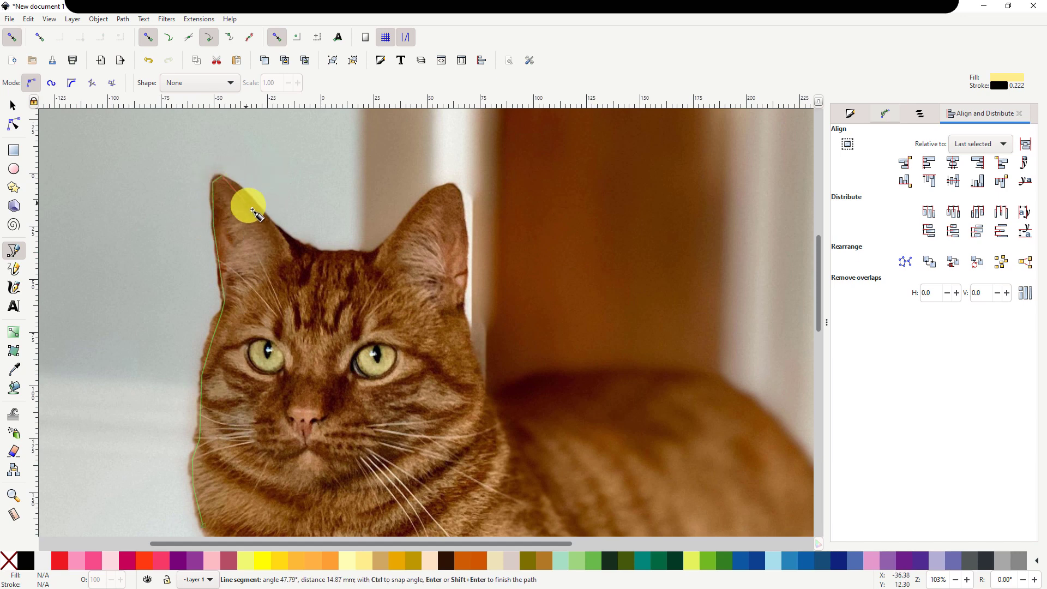
pyautogui.click(276, 228)
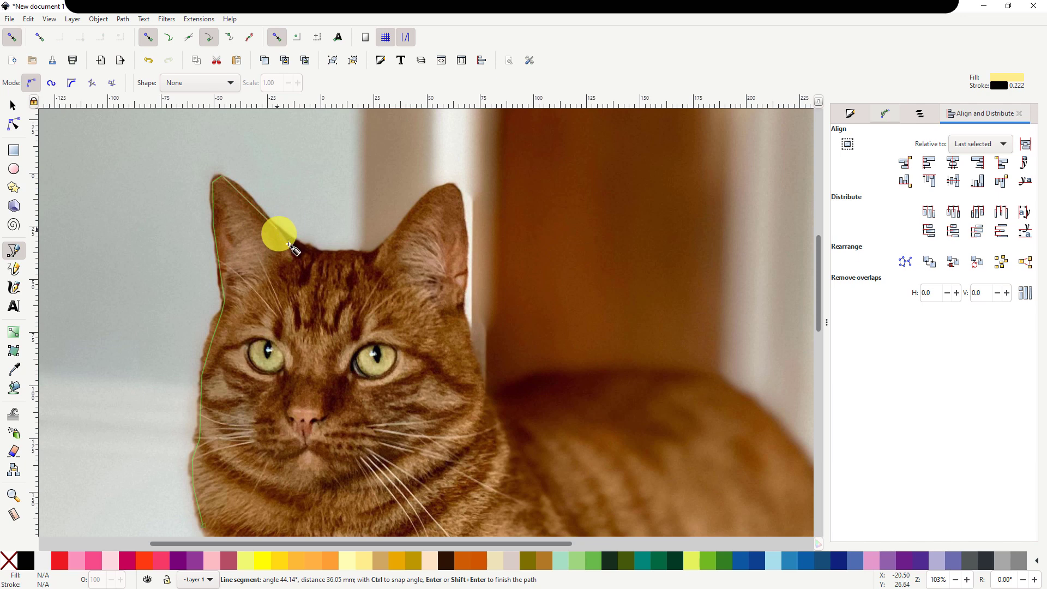
pyautogui.click(320, 252)
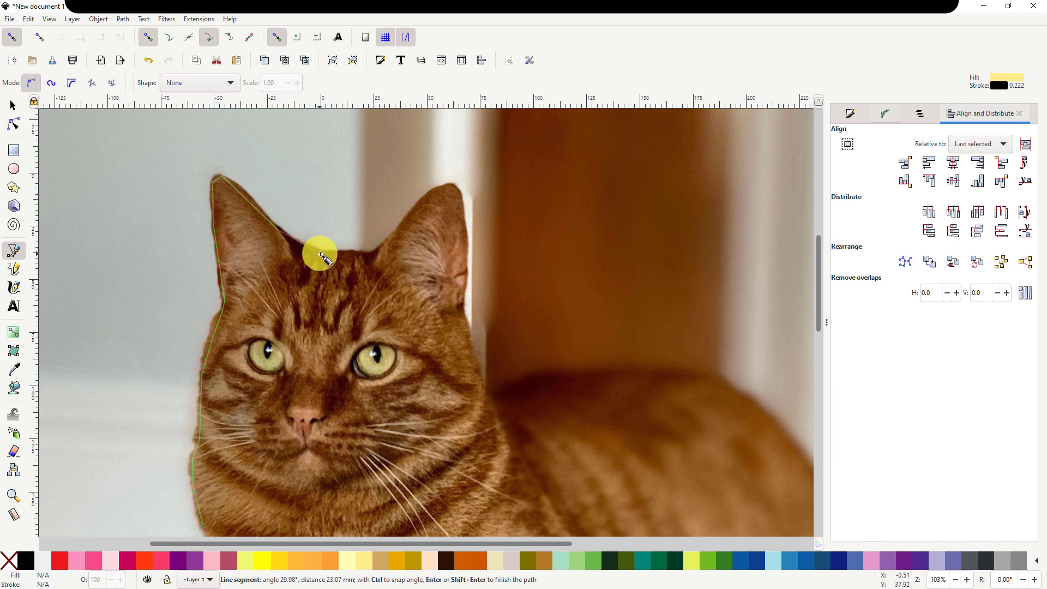
pyautogui.click(378, 254)
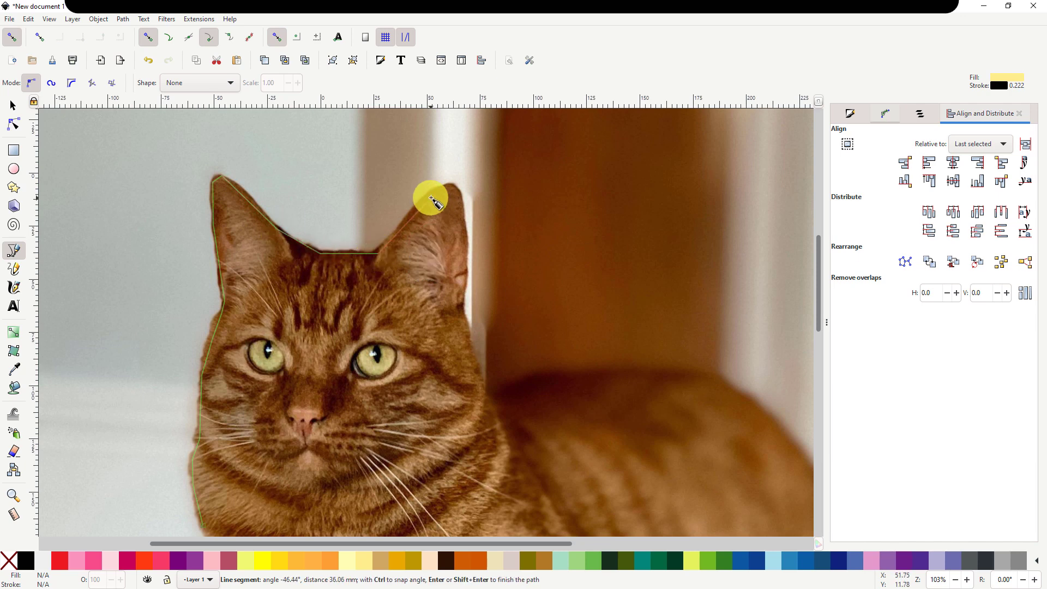
# Continue the path over the tip of the right ear and down its outer edge to the ear's base.
pyautogui.click(451, 188)
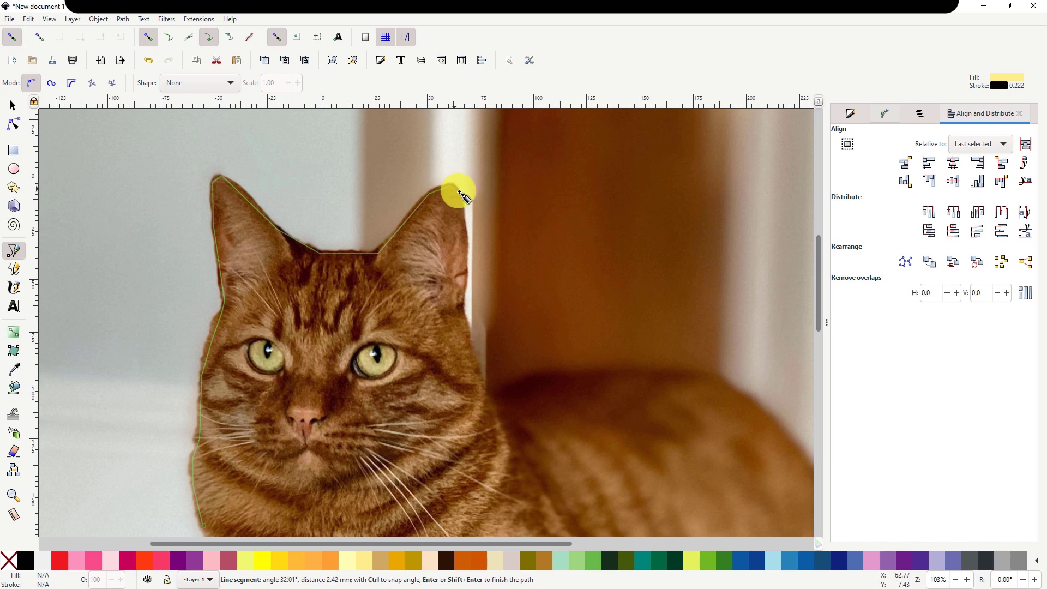
pyautogui.click(460, 199)
pyautogui.click(463, 228)
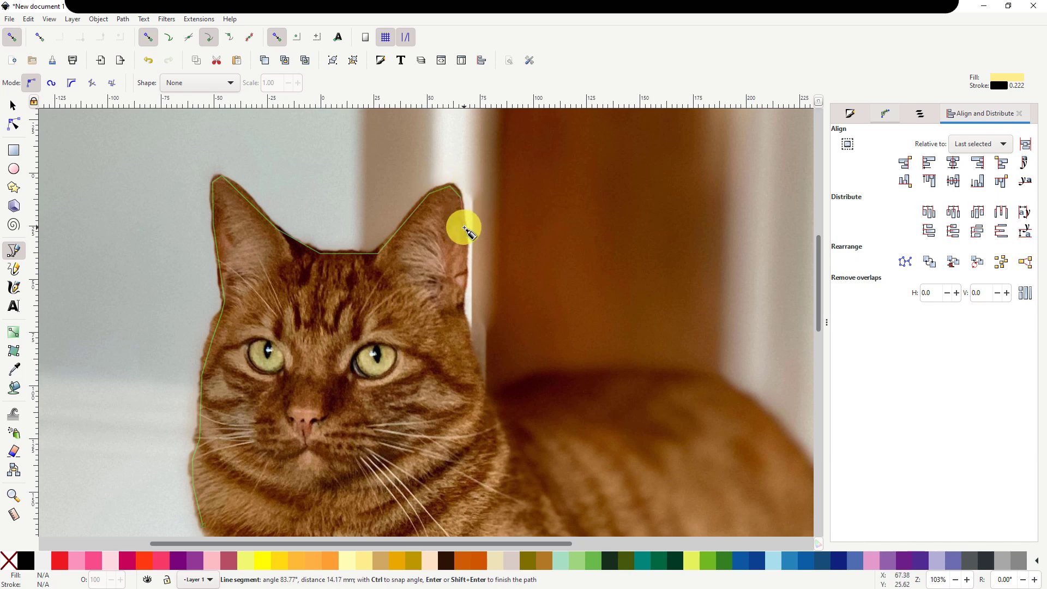
pyautogui.click(466, 269)
pyautogui.click(461, 309)
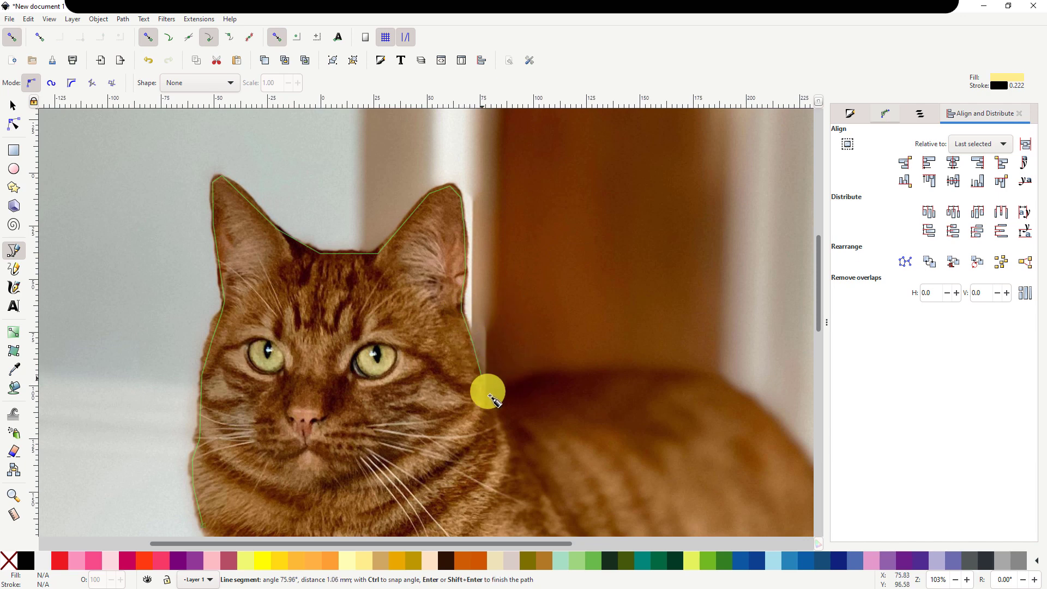
# Continue the path down the right cheek and back across the chest, closing it at the starting node.
pyautogui.click(514, 455)
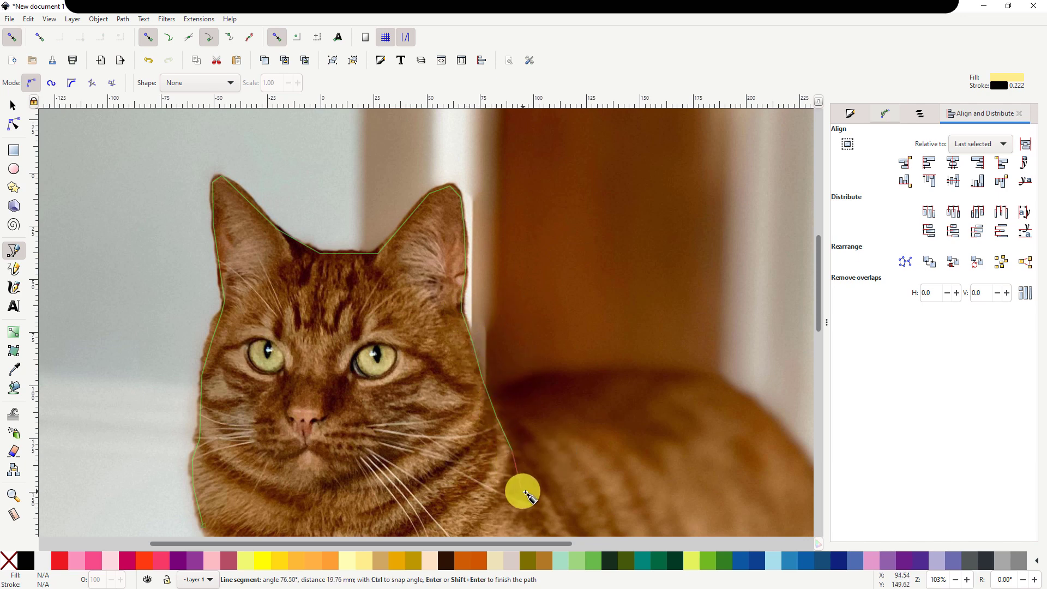
pyautogui.moveTo(527, 501); pyautogui.dragTo(541, 328)
pyautogui.click(517, 389)
pyautogui.click(459, 418)
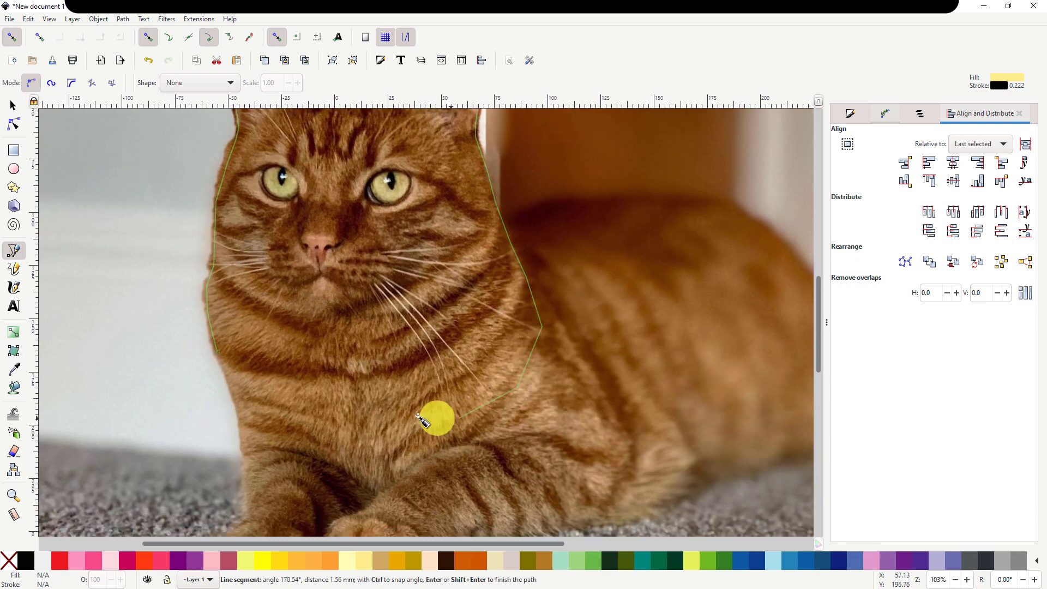
pyautogui.click(363, 407)
pyautogui.click(276, 380)
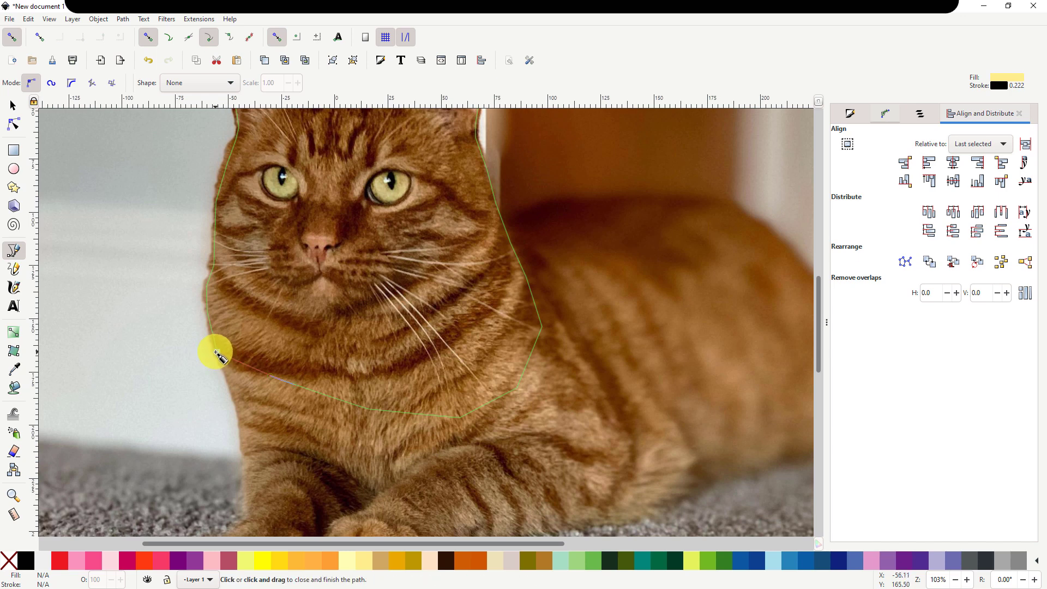
pyautogui.click(216, 353)
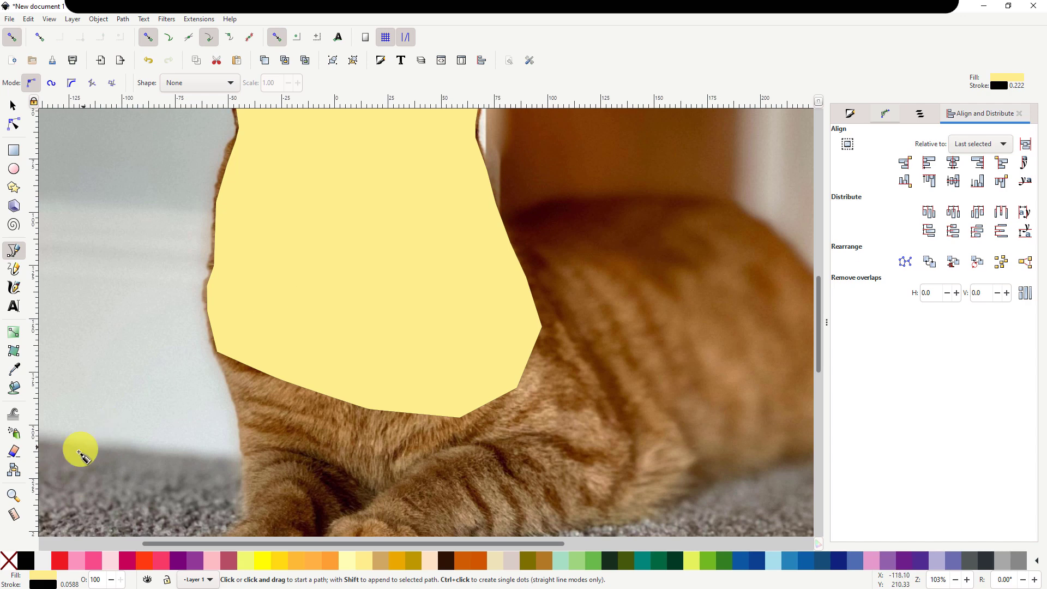
# Style the traced head outline with no fill and a Red 800 stroke about 2.35 wide.
pyautogui.click(8, 563)
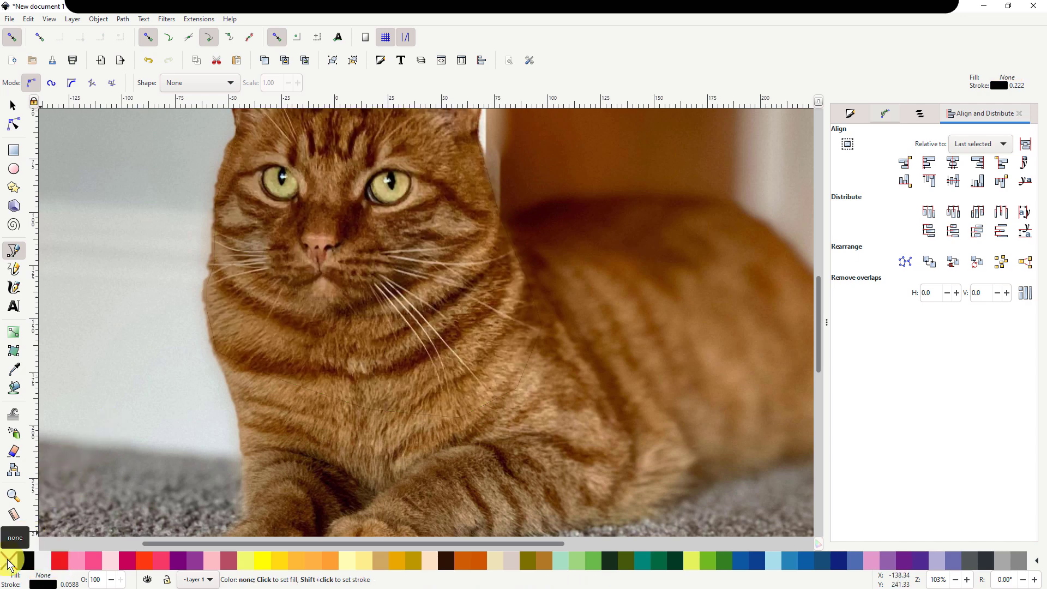
pyautogui.keyDown('shift'); pyautogui.click(60, 565); pyautogui.keyUp('shift')
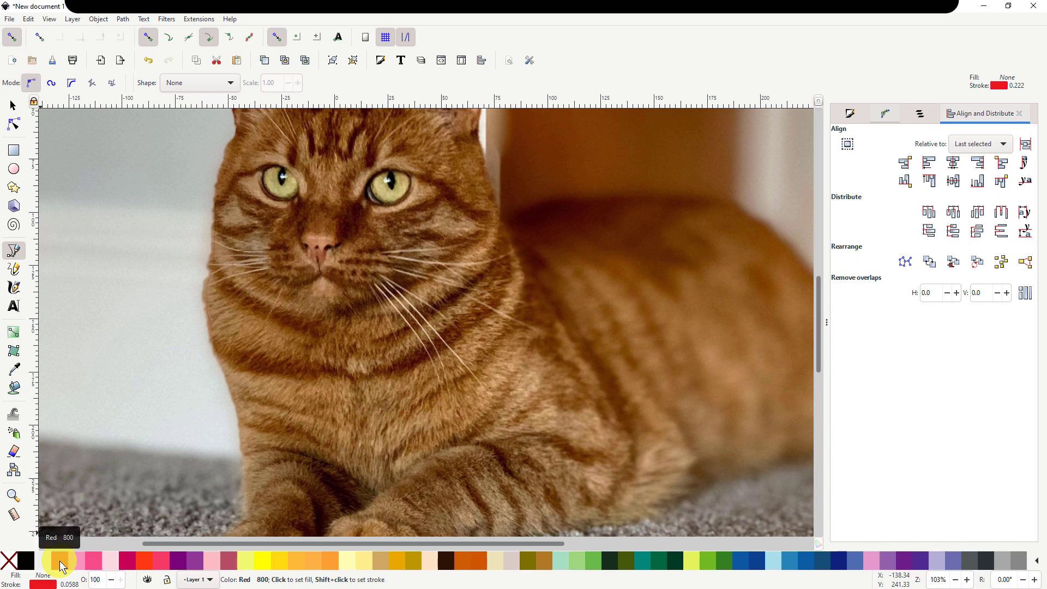
pyautogui.moveTo(68, 583); pyautogui.dragTo(70, 584)
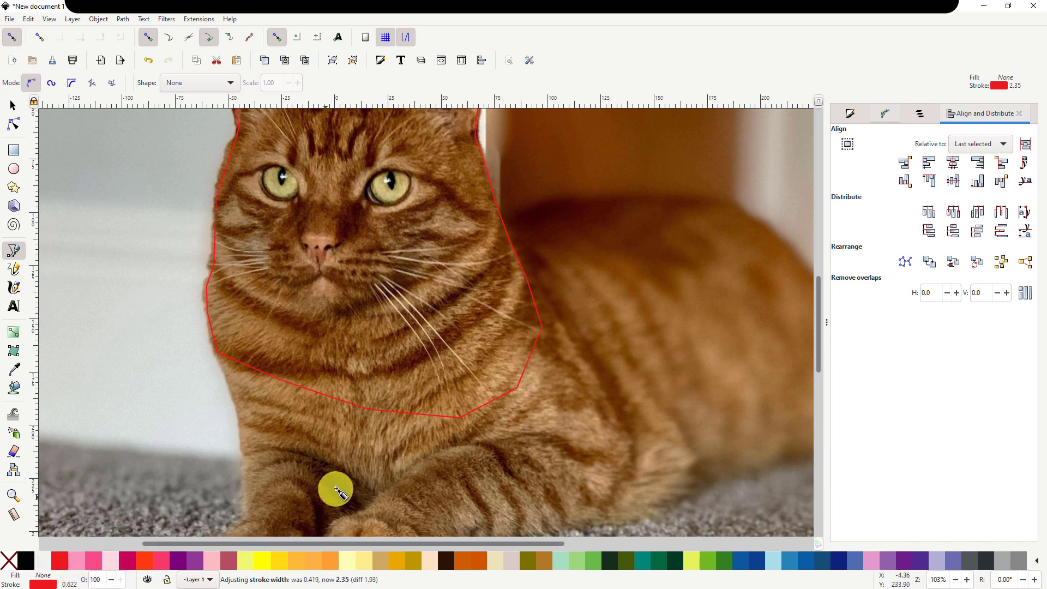
# Reposition the head outline's lower nodes to form a rounder, more even curve across the chest.
pyautogui.scroll(2, 369, 451)
pyautogui.hscroll(2, 369, 451)
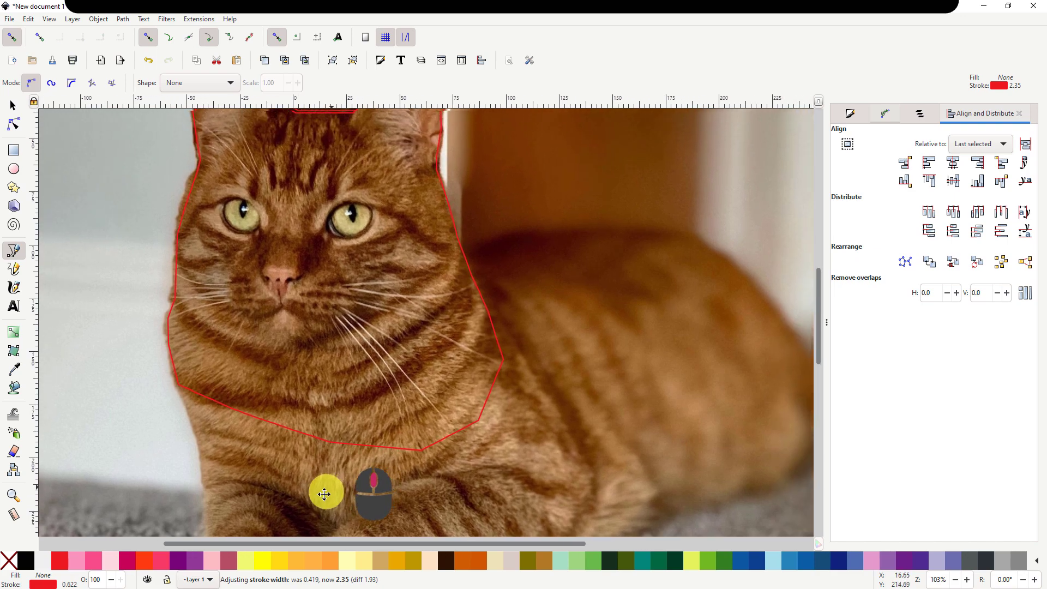
pyautogui.scroll(-1, 326, 419)
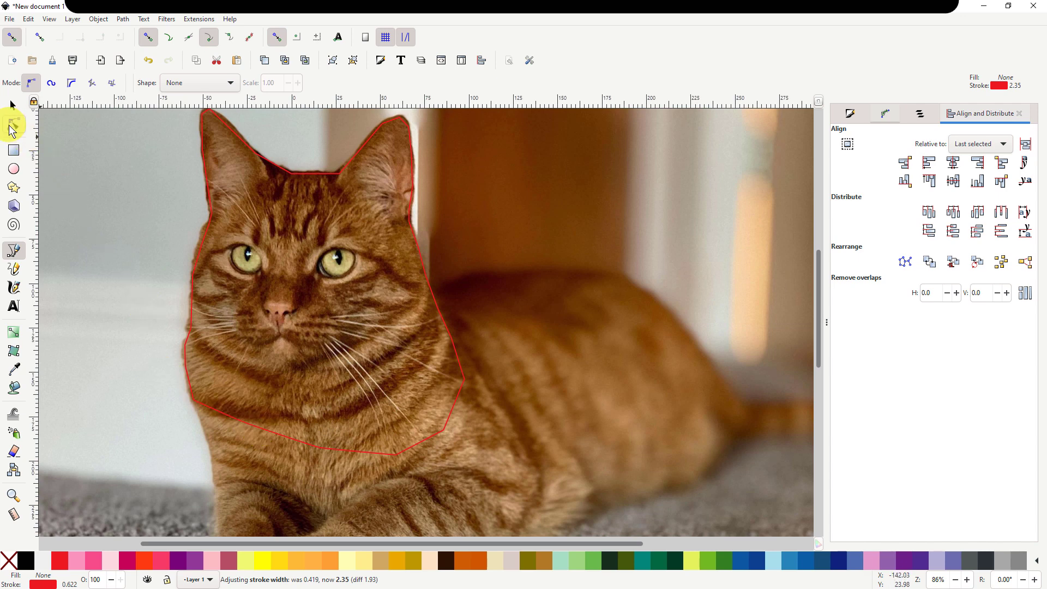
pyautogui.click(13, 125)
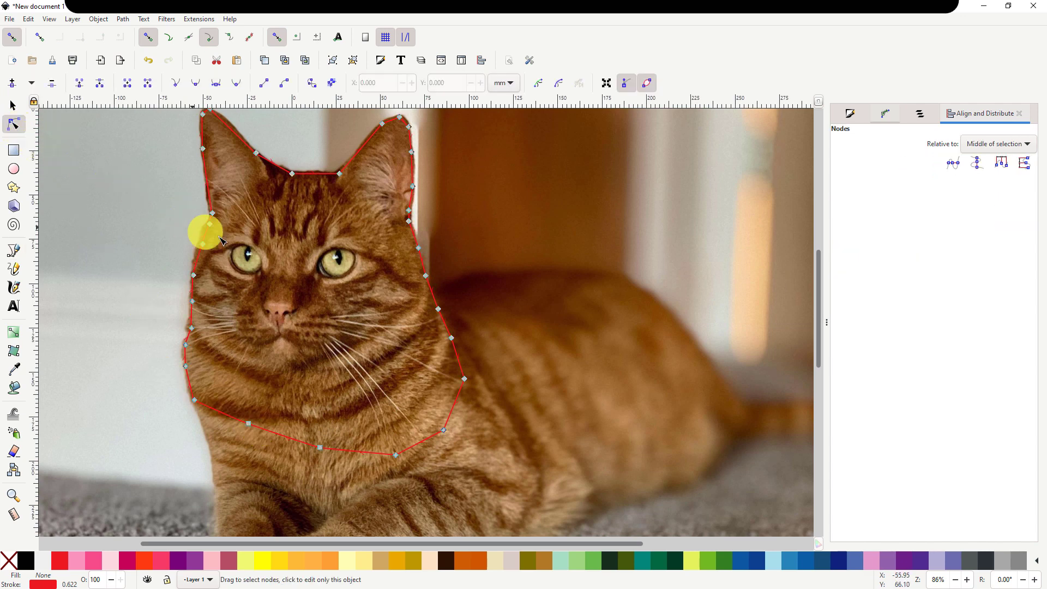
pyautogui.moveTo(258, 257); pyautogui.dragTo(271, 292)
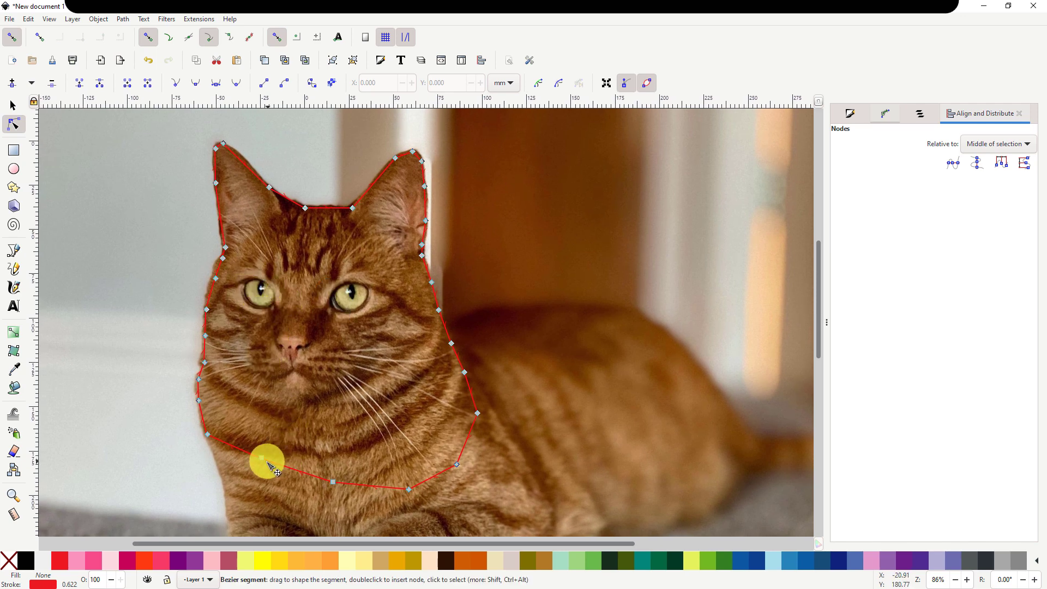
pyautogui.moveTo(263, 461); pyautogui.dragTo(253, 467)
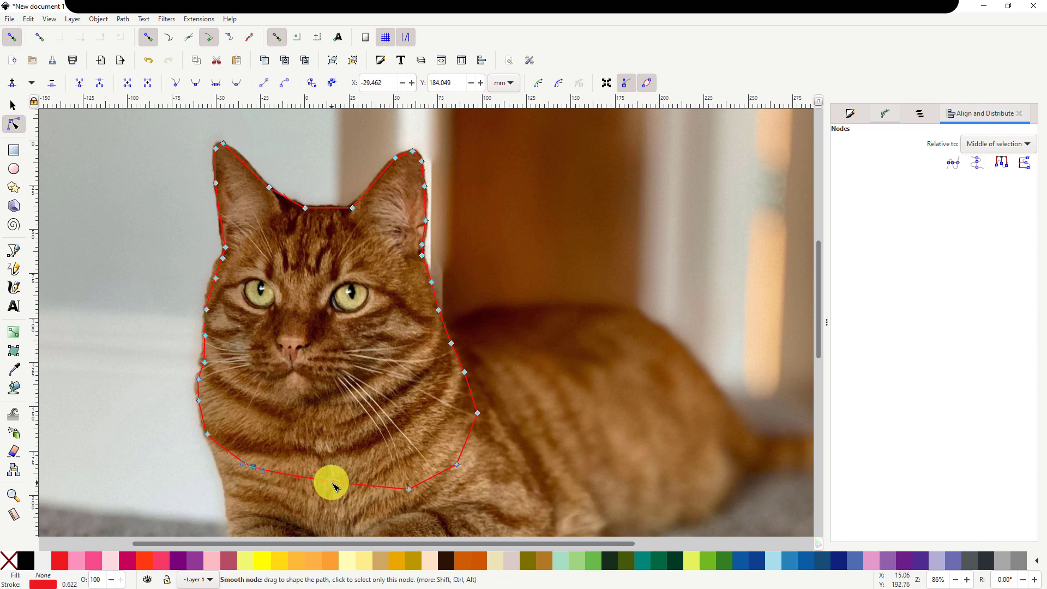
pyautogui.moveTo(457, 467); pyautogui.dragTo(390, 484)
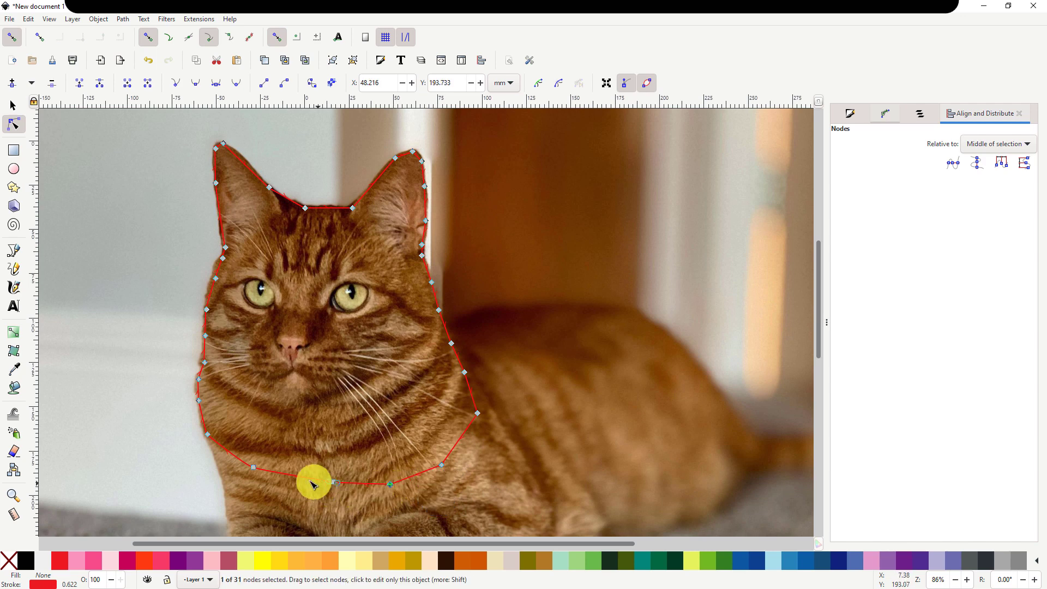
pyautogui.moveTo(291, 475)
pyautogui.mouseDown()
pyautogui.moveTo(289, 484)
pyautogui.moveTo(302, 480)
pyautogui.moveTo(296, 496)
pyautogui.moveTo(299, 479)
pyautogui.mouseUp()
# Make all nodes of the head outline auto-smooth.
pyautogui.moveTo(155, 114); pyautogui.dragTo(512, 499)
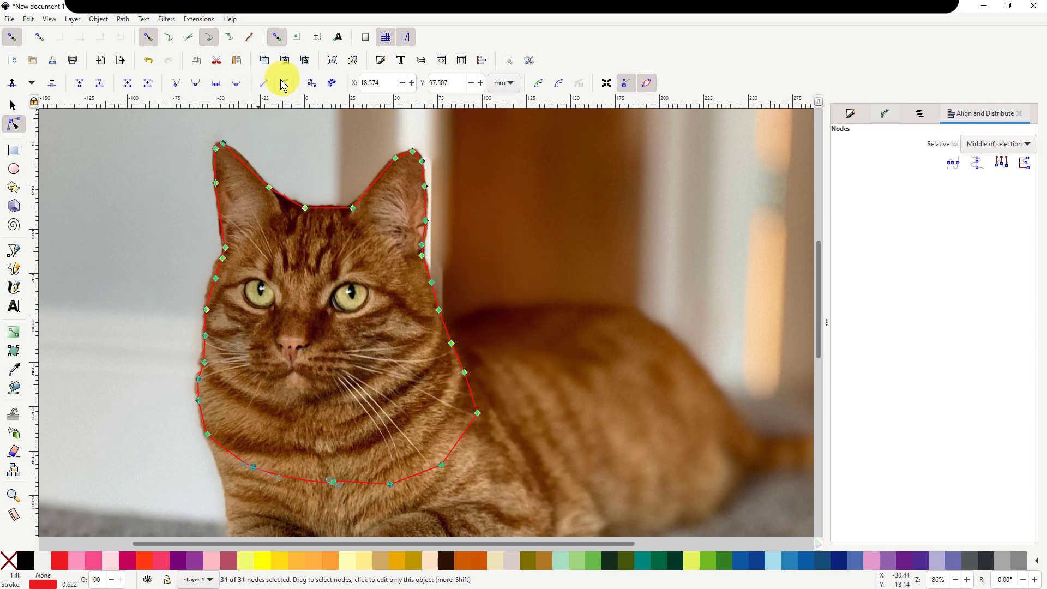
pyautogui.click(236, 85)
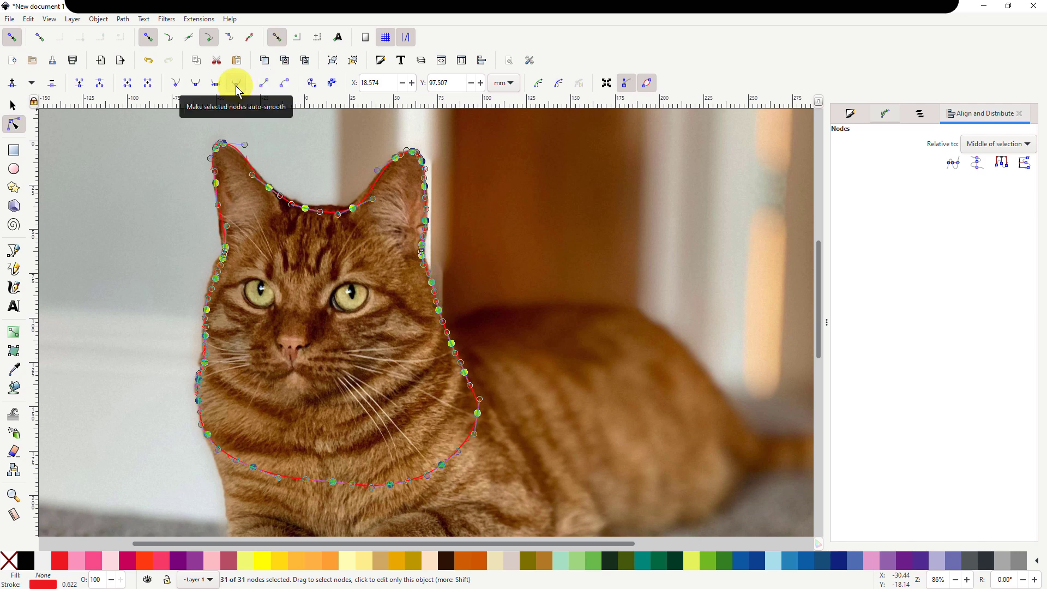
pyautogui.click(492, 277)
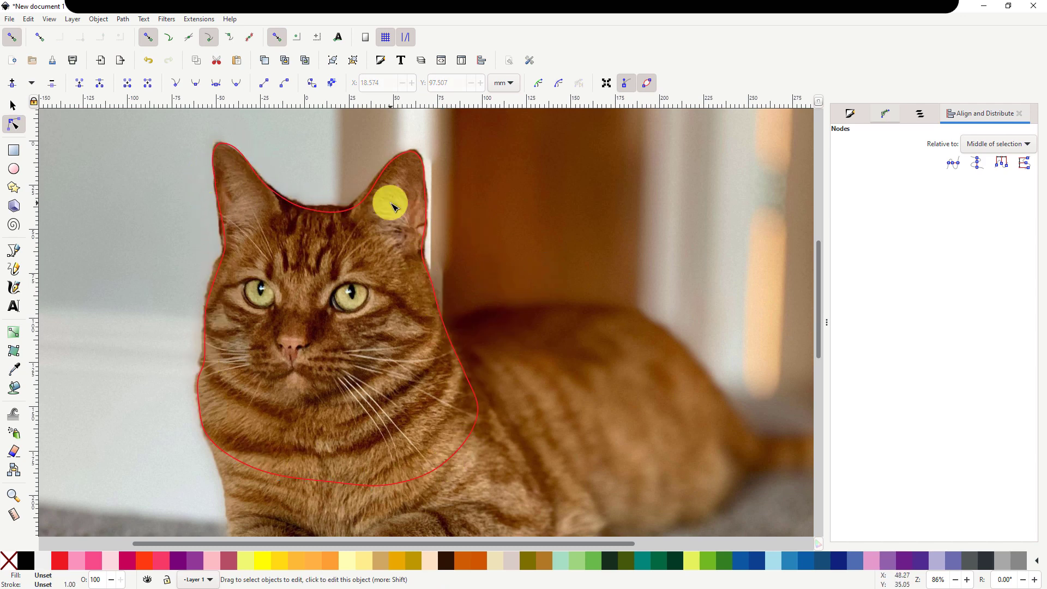
# Reshape the outline segment between the ears to follow the top of the head, and select all of the outline's nodes.
pyautogui.click(357, 209)
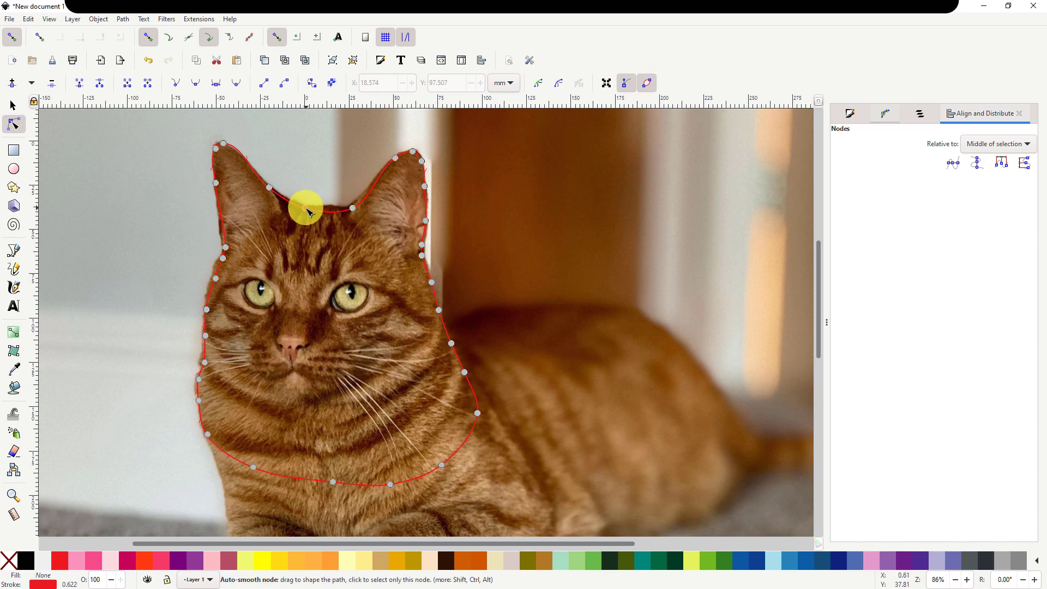
pyautogui.click(327, 211)
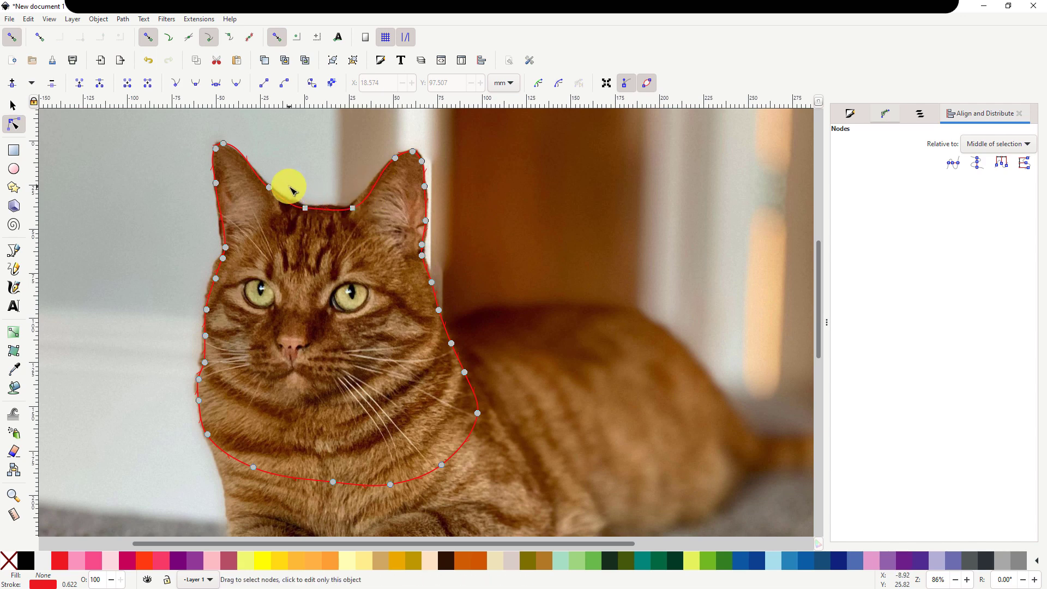
pyautogui.moveTo(289, 186); pyautogui.dragTo(371, 234)
pyautogui.moveTo(169, 126); pyautogui.dragTo(535, 504)
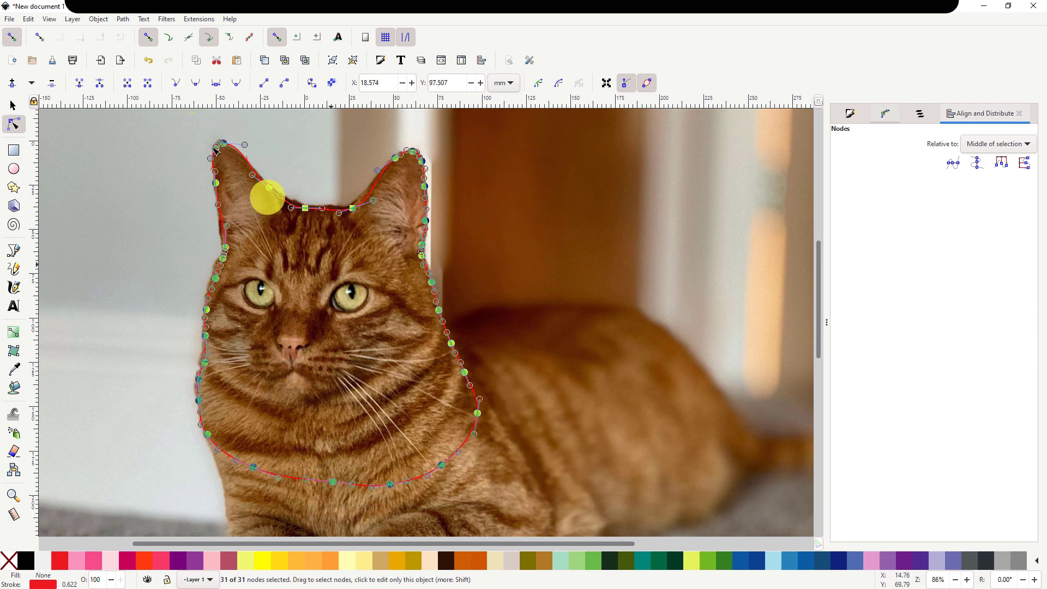
# Convert all nodes of the head outline to corner nodes and nudge the node between the ears to about X 0.4, Y 37.3 mm.
pyautogui.click(175, 85)
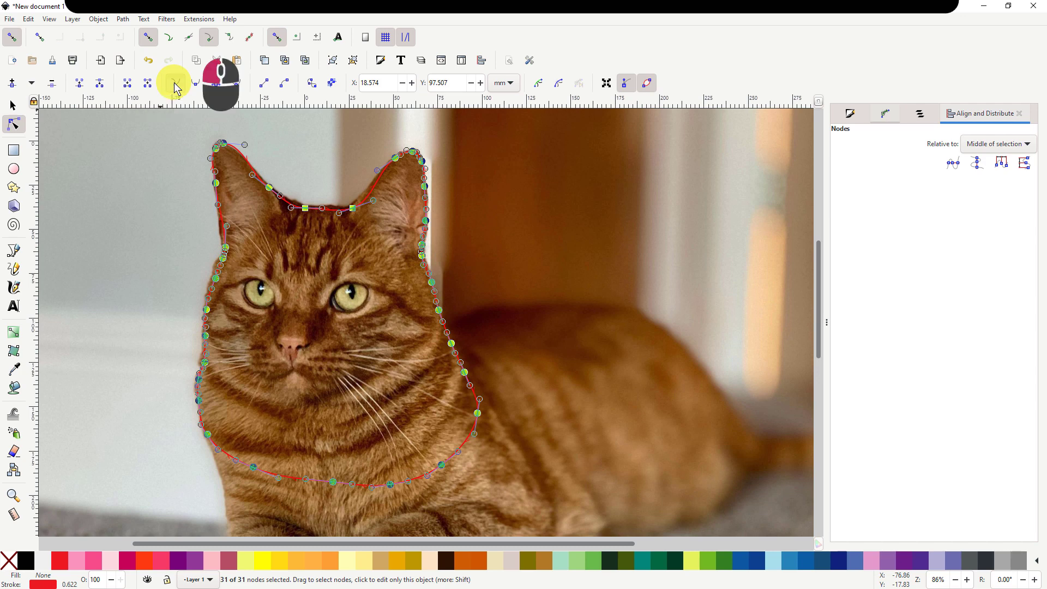
pyautogui.click(306, 209)
pyautogui.moveTo(307, 209); pyautogui.dragTo(308, 208)
pyautogui.press('Escape')
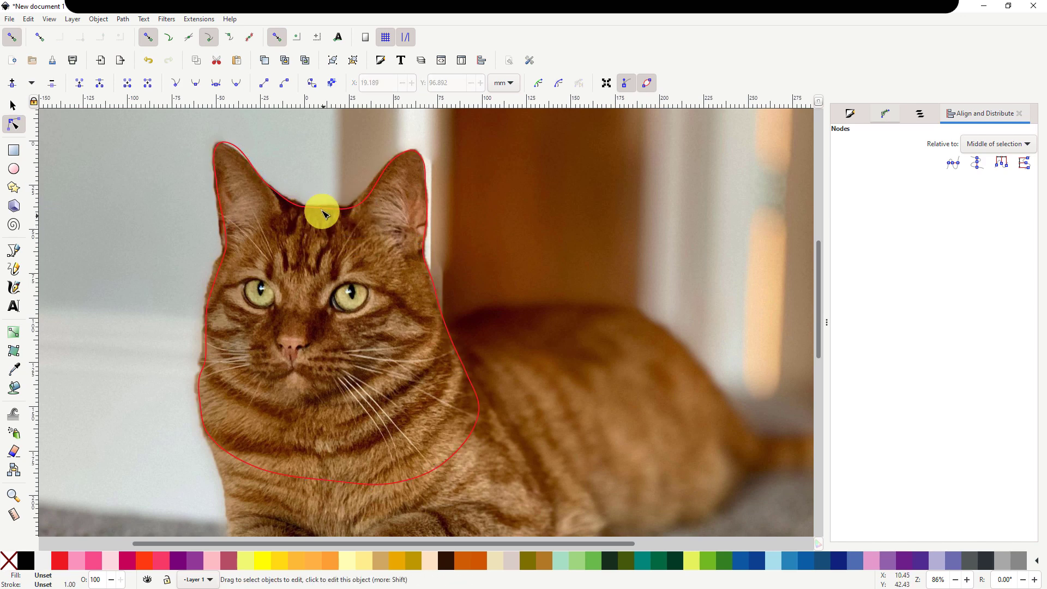
# Fine-tune the outline between the ears and by the right ear, and move the left ear-tip node to about X -44.2, Y 5.6 mm.
pyautogui.click(322, 210)
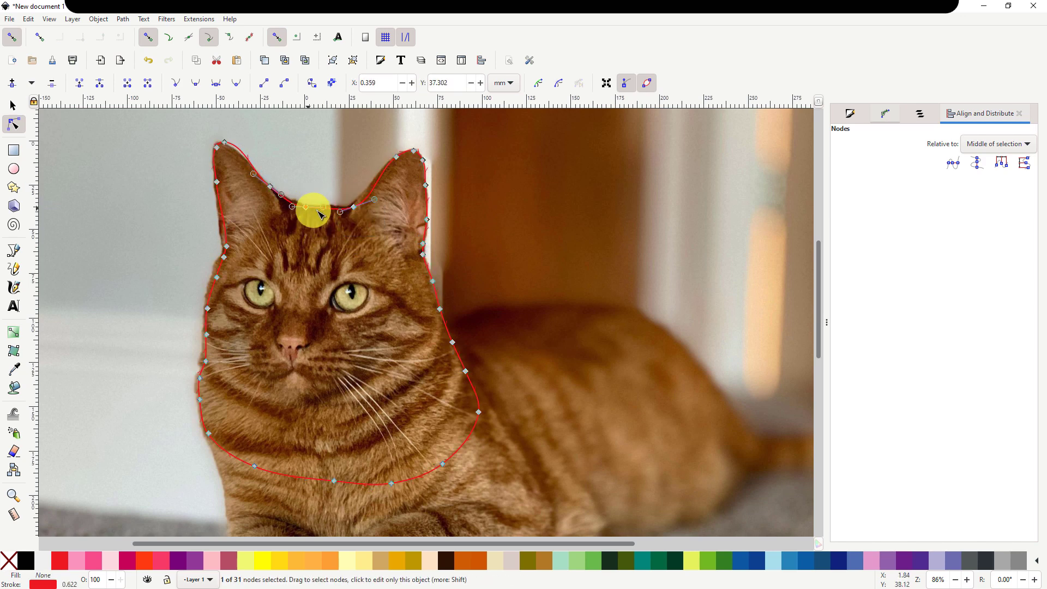
pyautogui.moveTo(322, 210); pyautogui.dragTo(324, 206)
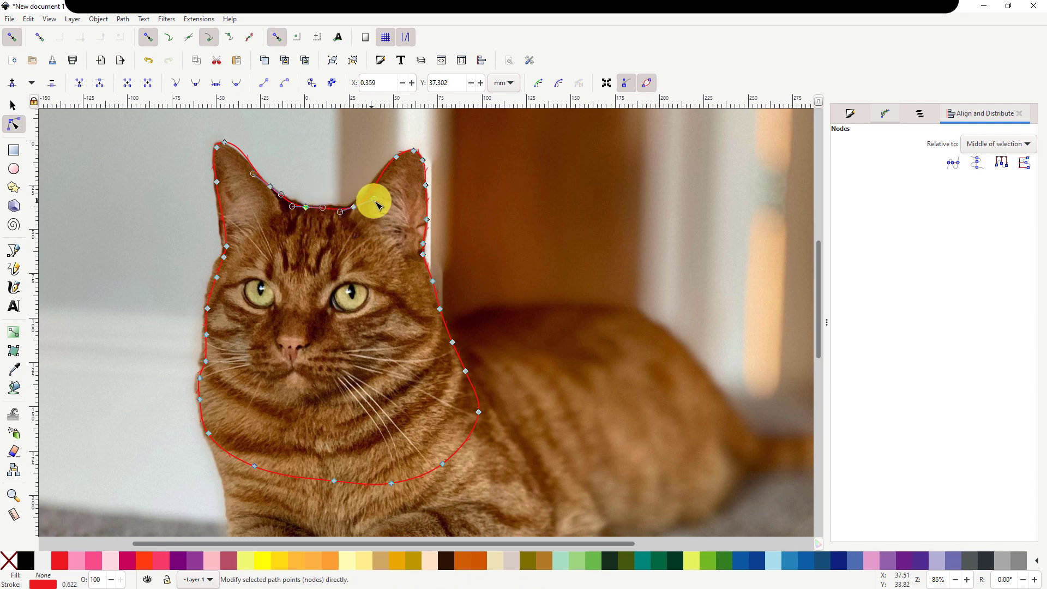
pyautogui.moveTo(373, 200); pyautogui.dragTo(368, 194)
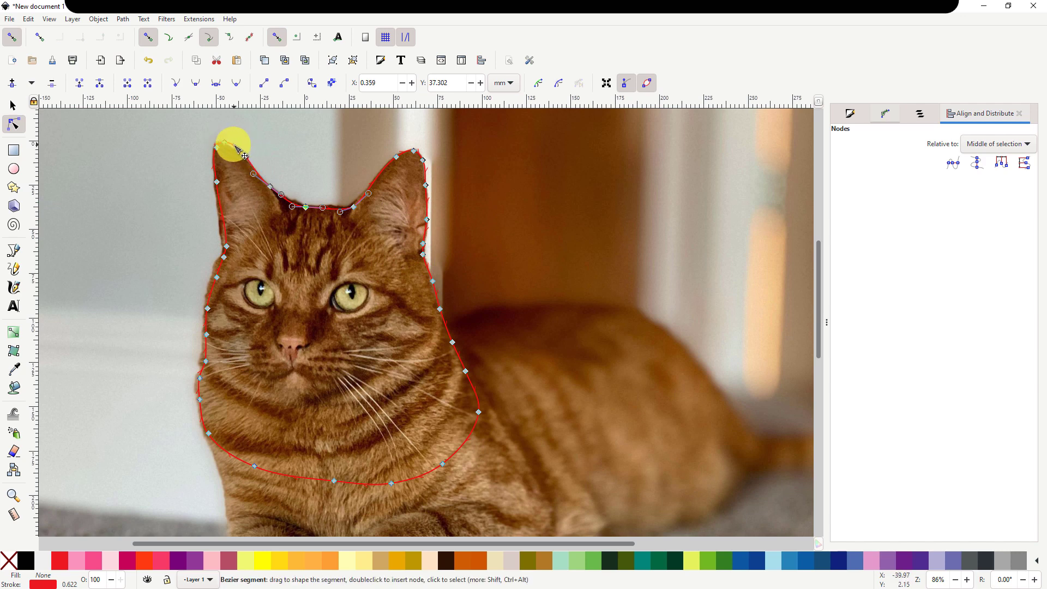
pyautogui.moveTo(224, 141); pyautogui.dragTo(231, 157)
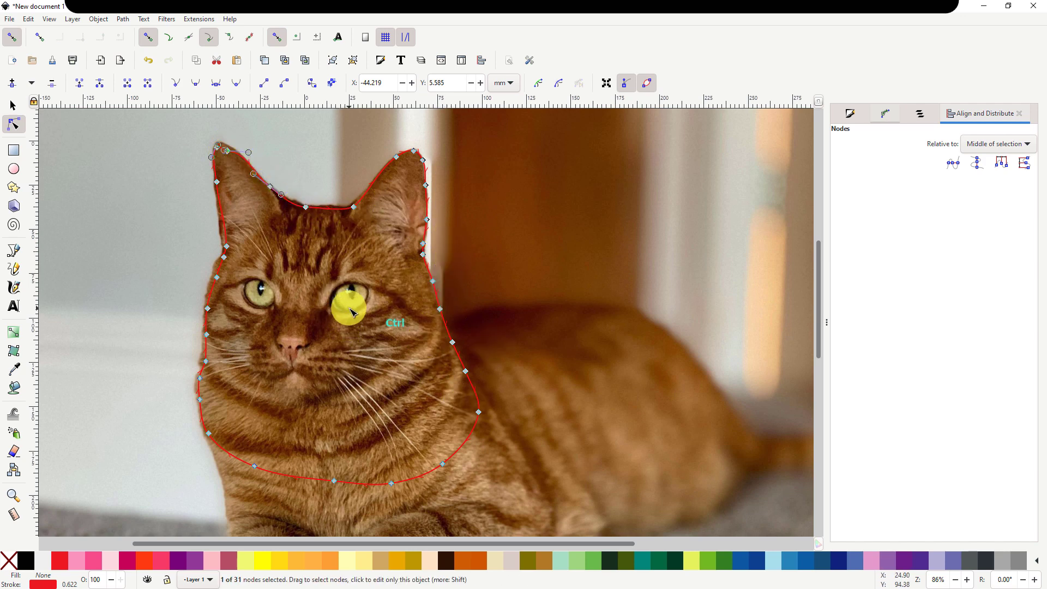
# Try to set a clip with only the head outline selected.
pyautogui.scroll(-3, 350, 312)
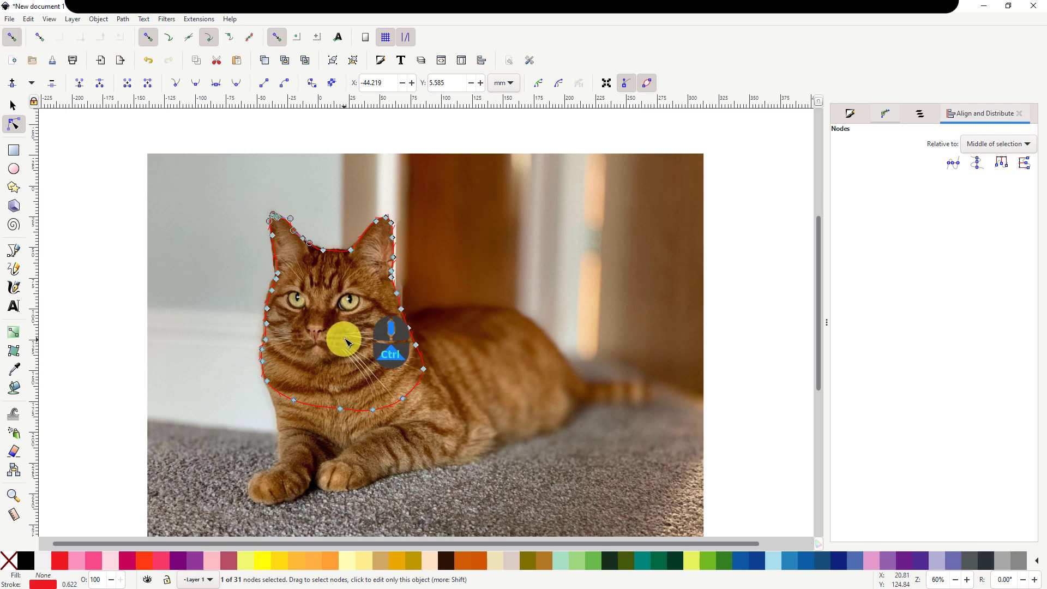
pyautogui.scroll(1, 347, 345)
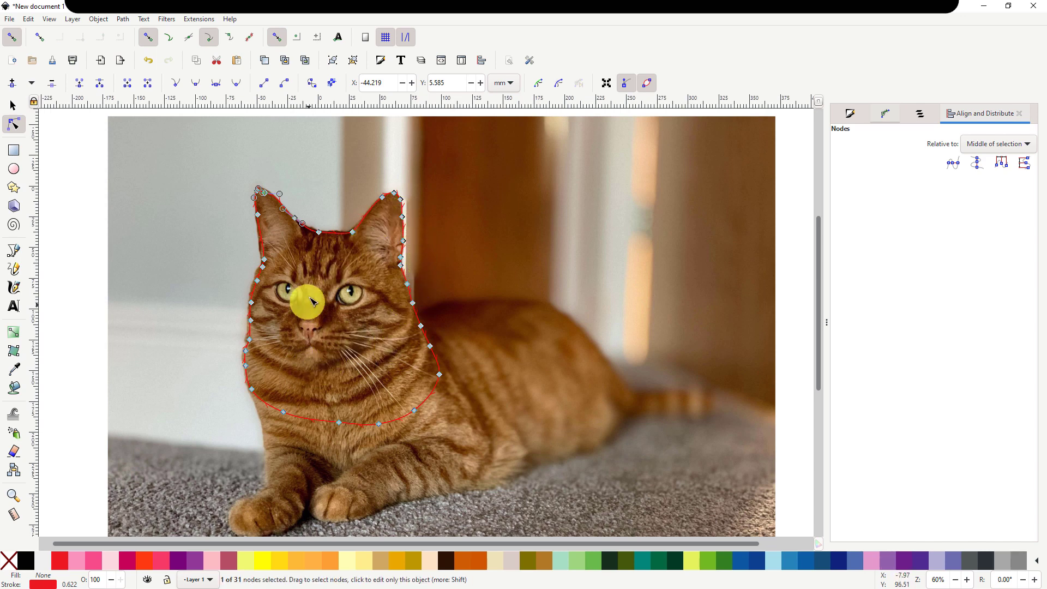
pyautogui.click(98, 18)
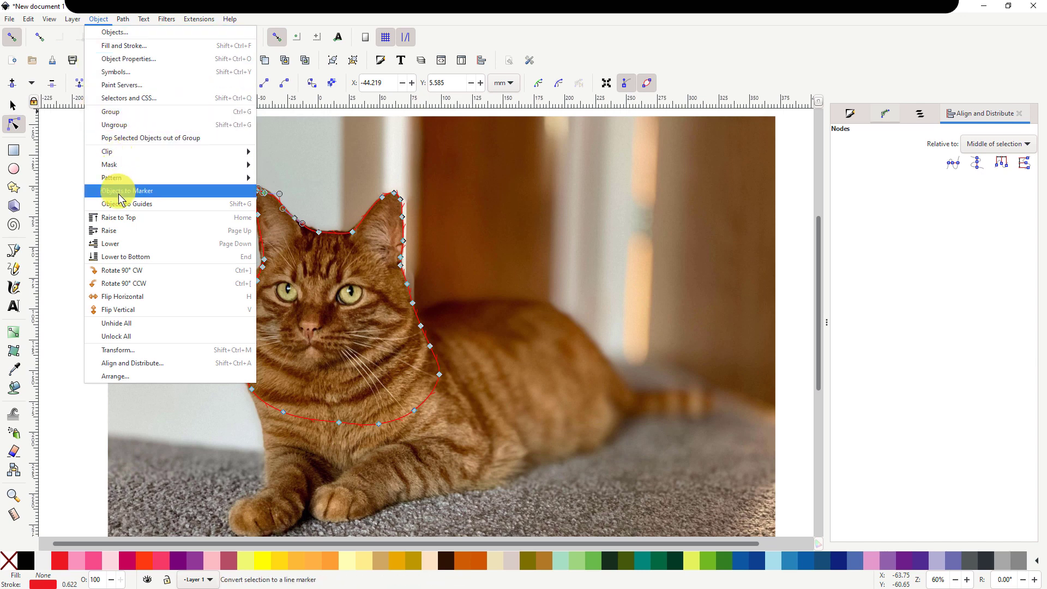
pyautogui.moveTo(147, 153)
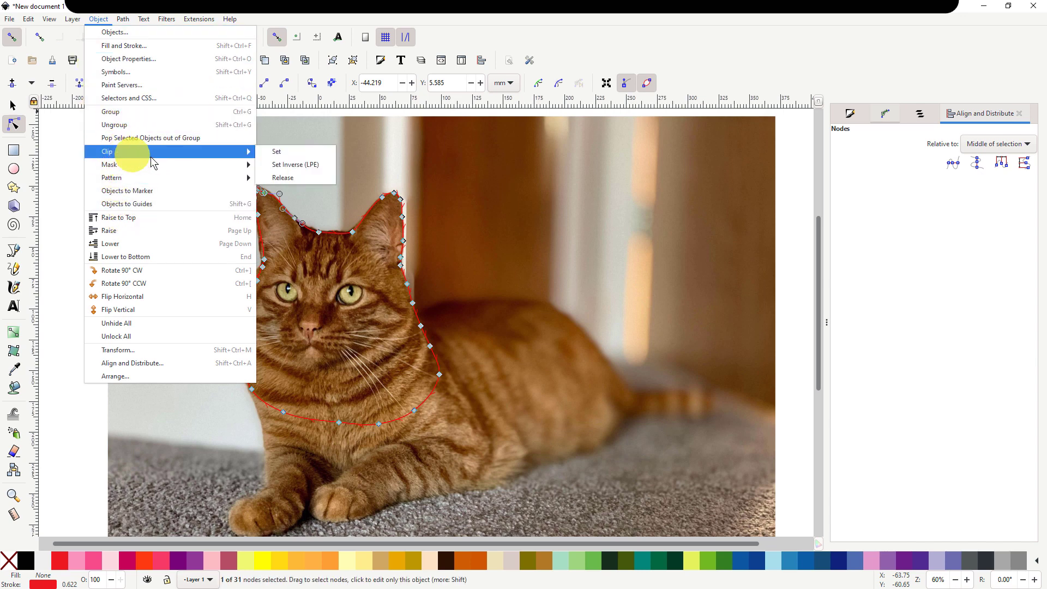
pyautogui.click(281, 156)
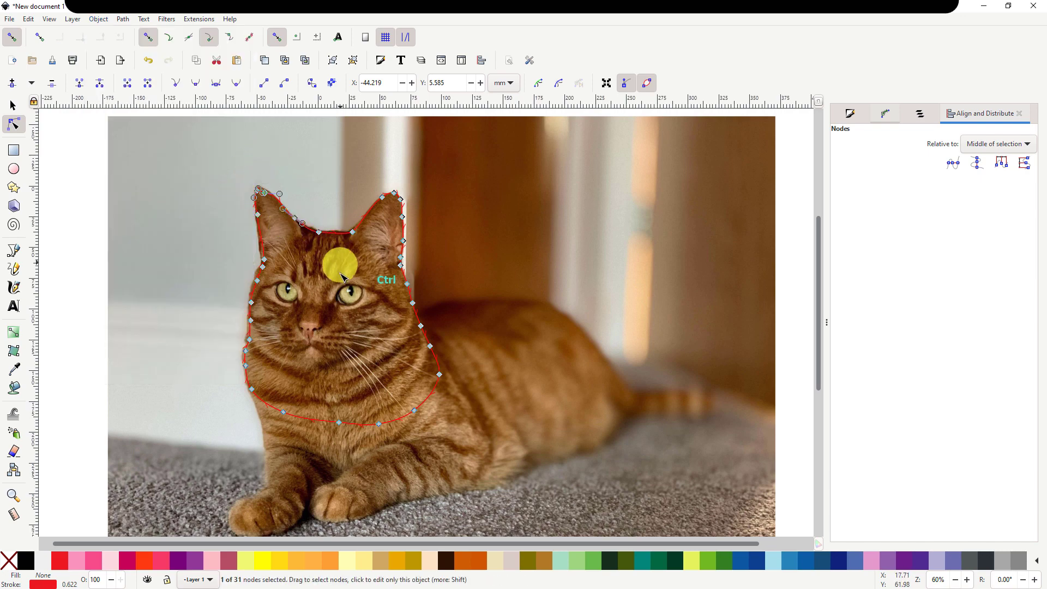
# Clip the cat photo with the head outline and move the clipped head onto the page at about X 36.8, Y 44.2 mm.
pyautogui.scroll(-1, 339, 295)
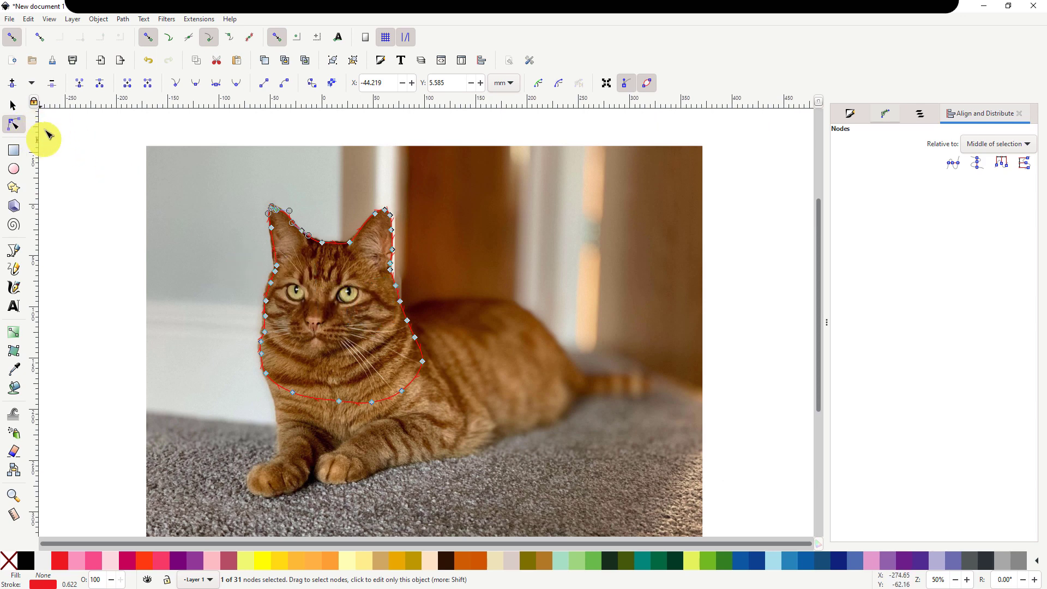
pyautogui.click(13, 106)
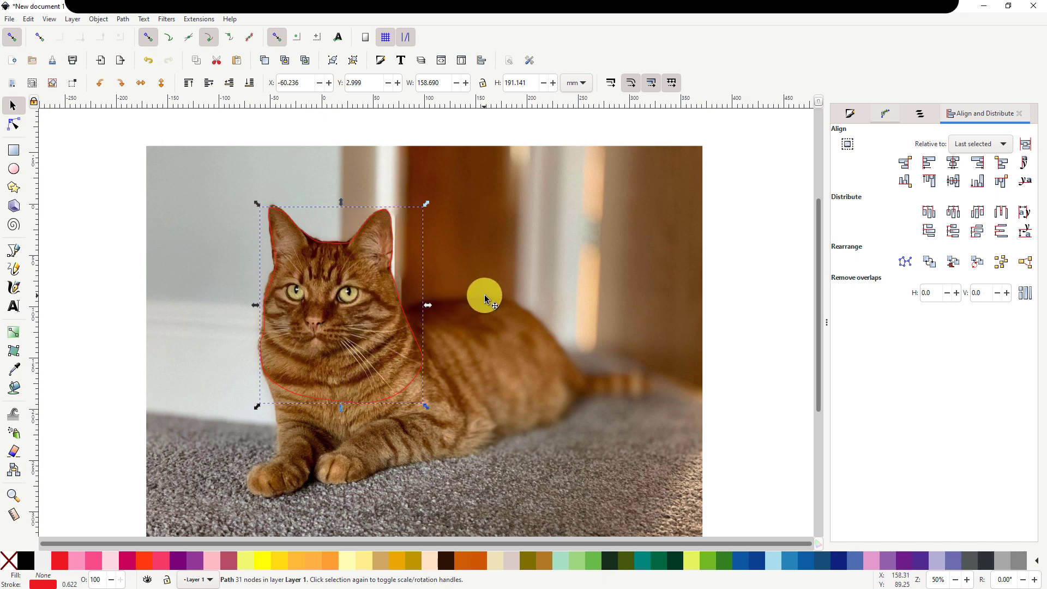
pyautogui.press('shift')
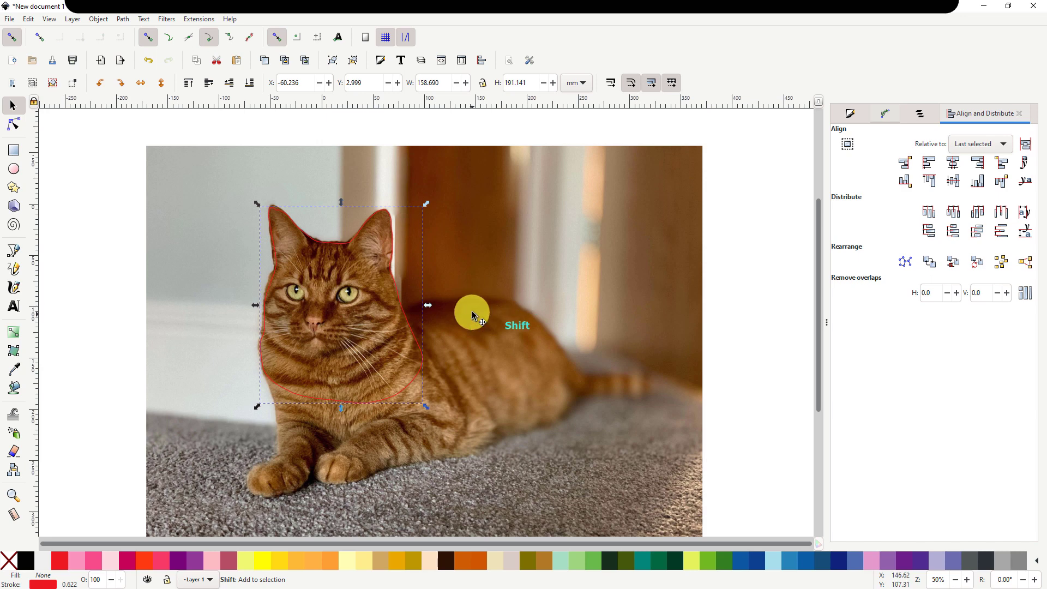
pyautogui.keyDown('shift'); pyautogui.click(472, 315); pyautogui.keyUp('shift')
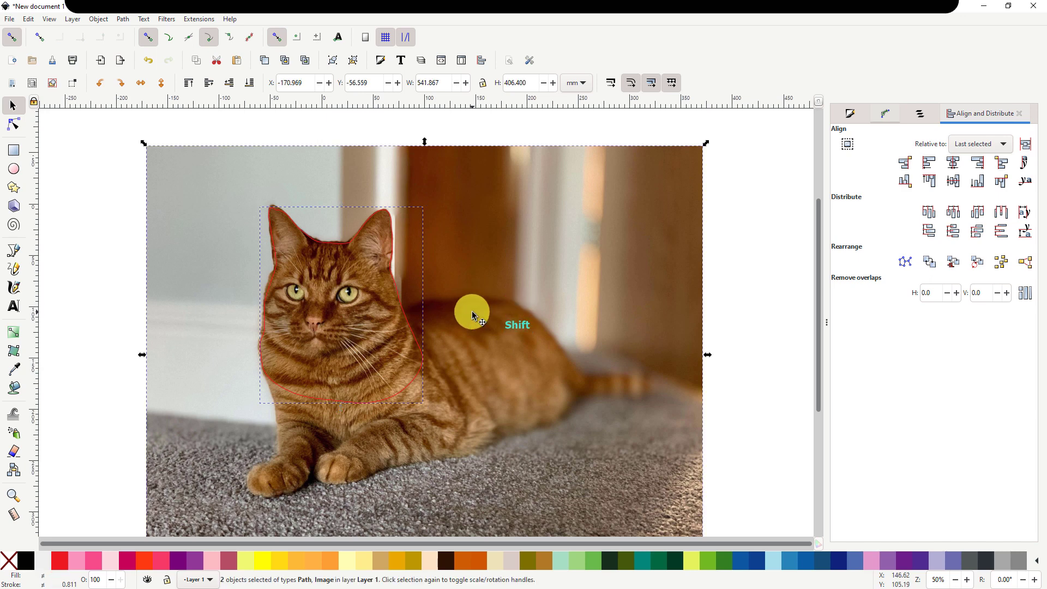
pyautogui.click(102, 21)
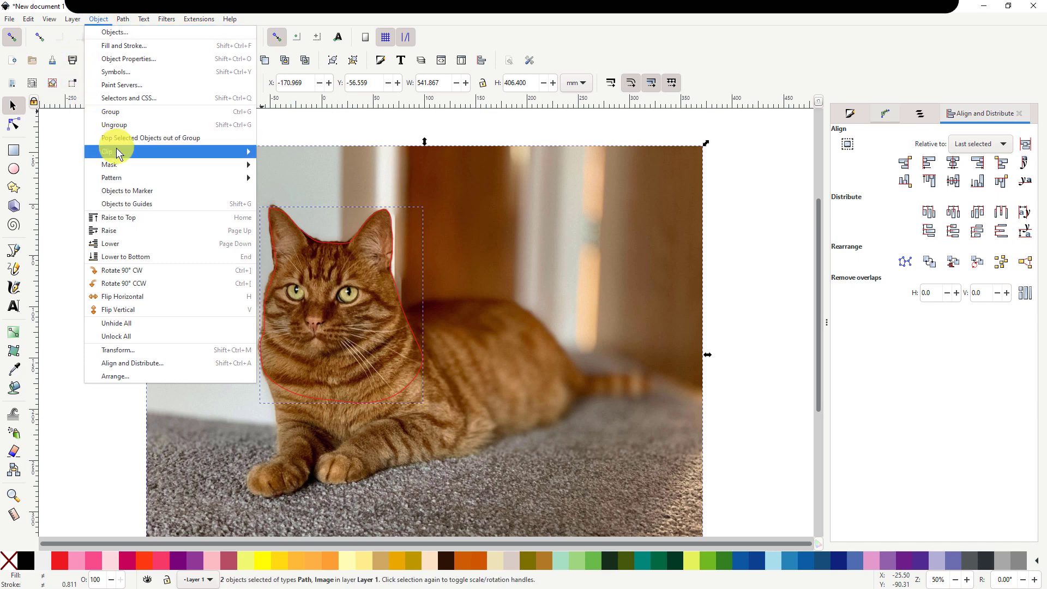
pyautogui.moveTo(232, 151)
pyautogui.click(288, 154)
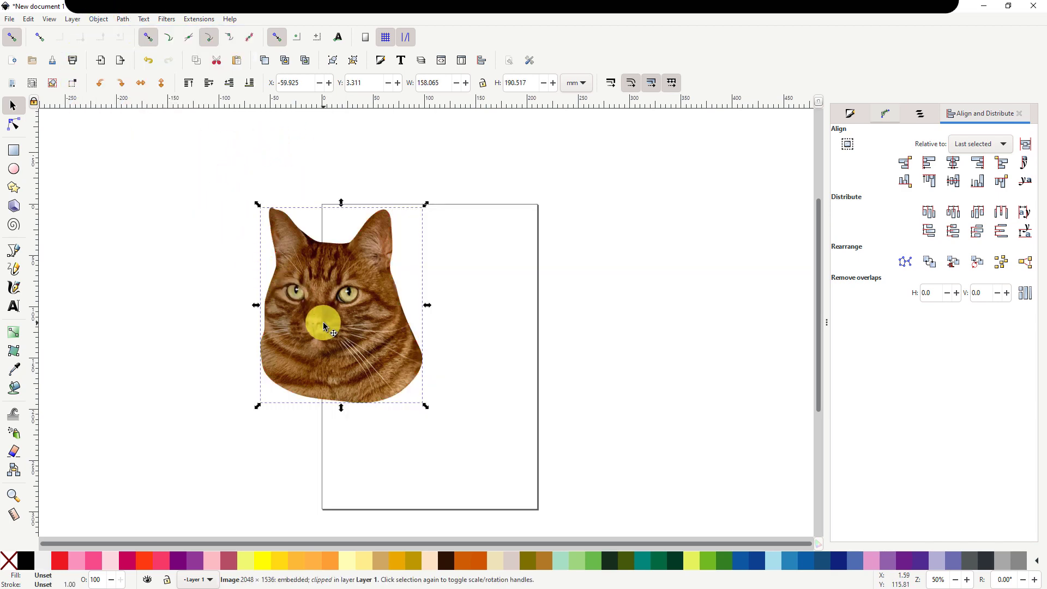
pyautogui.moveTo(323, 325); pyautogui.dragTo(416, 369)
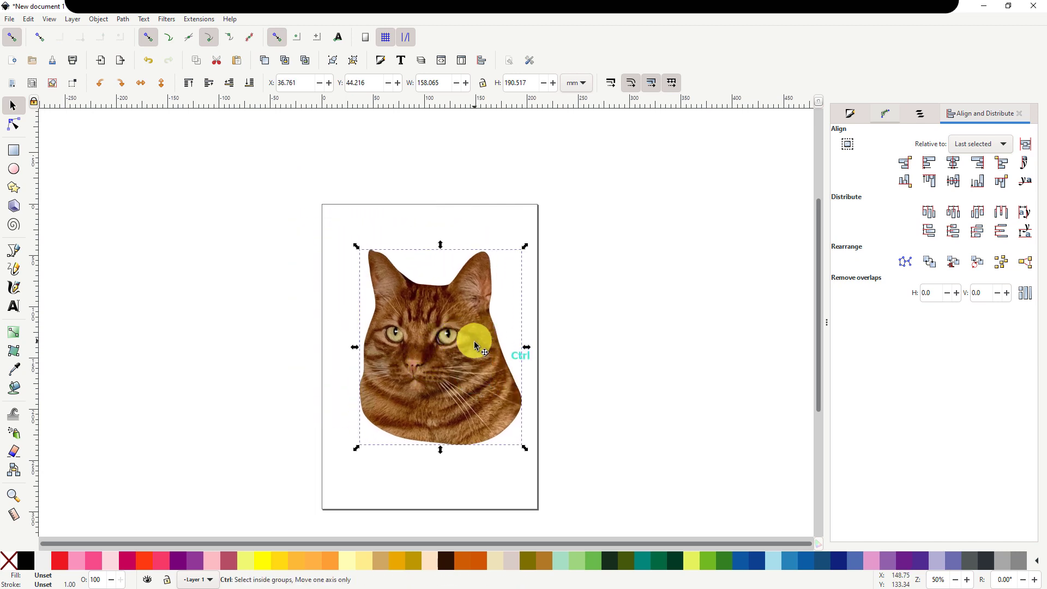
pyautogui.scroll(3, 475, 345)
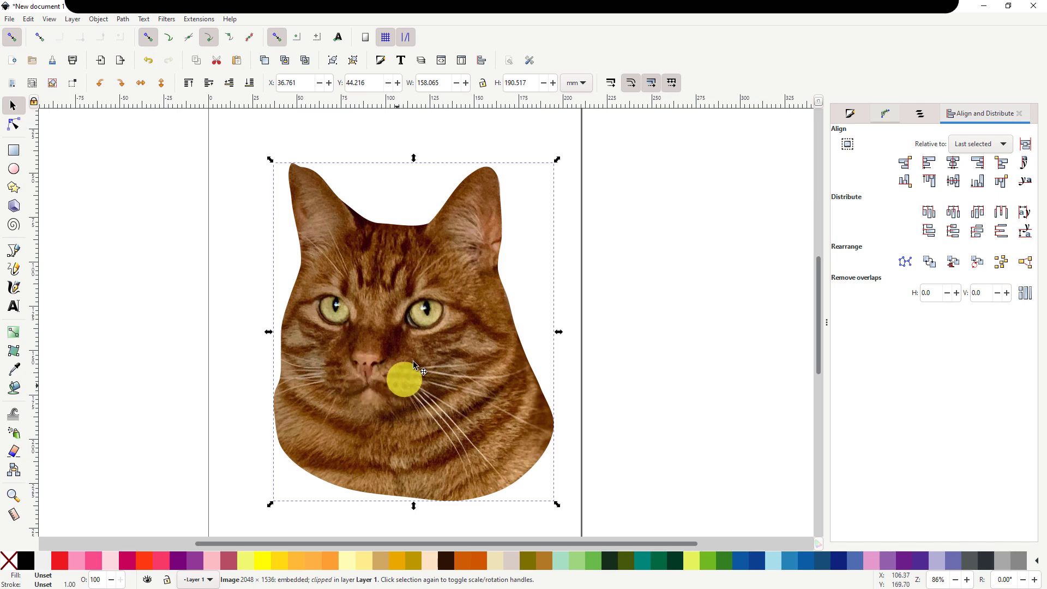
# Release the clip from the cat photo and deselect everything.
pyautogui.click(29, 19)
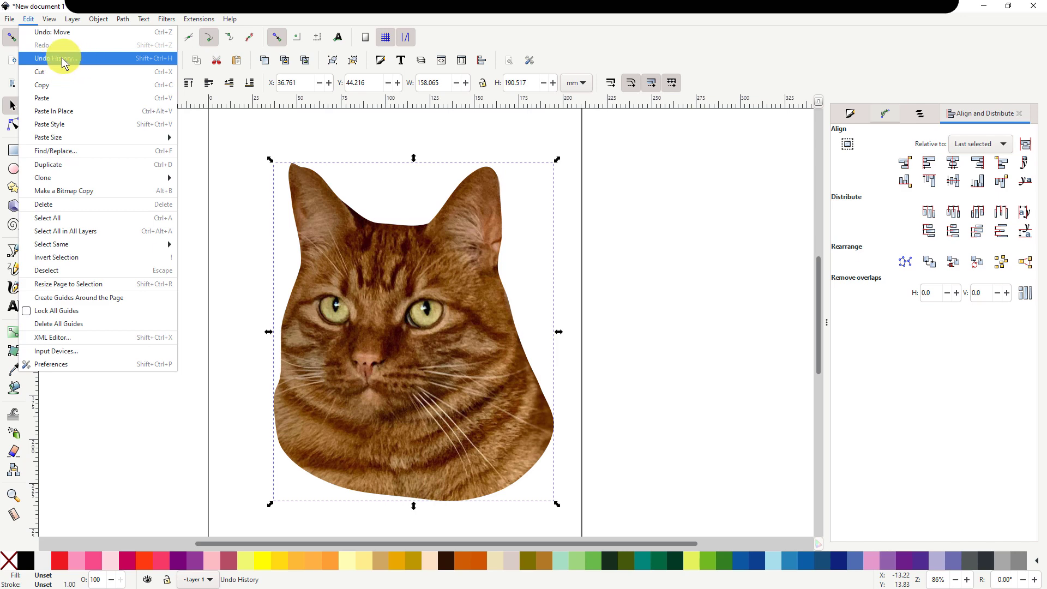
pyautogui.click(122, 20)
pyautogui.moveTo(98, 26)
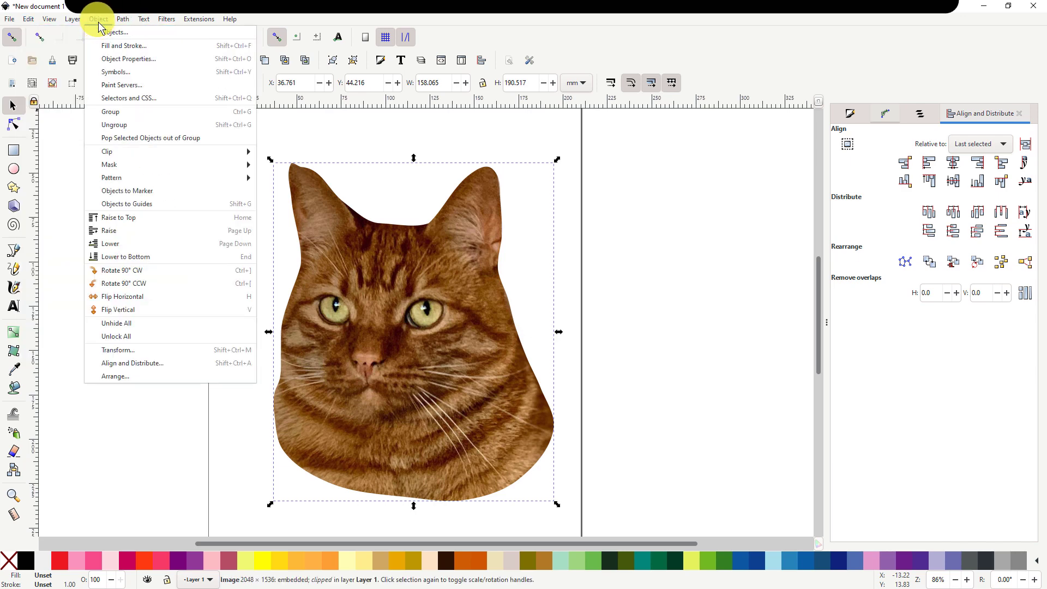
pyautogui.moveTo(175, 152)
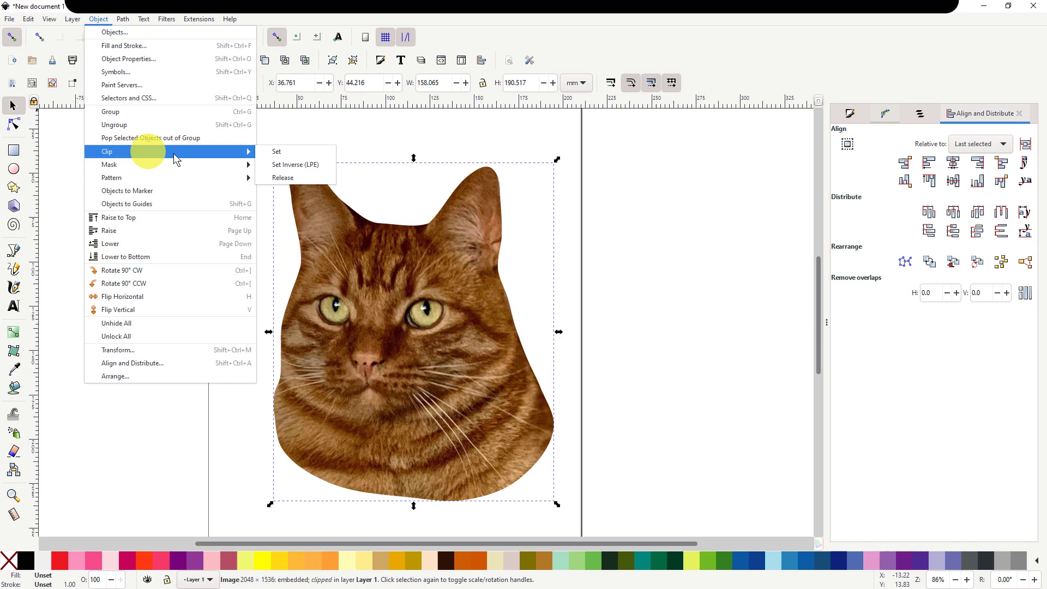
pyautogui.click(284, 178)
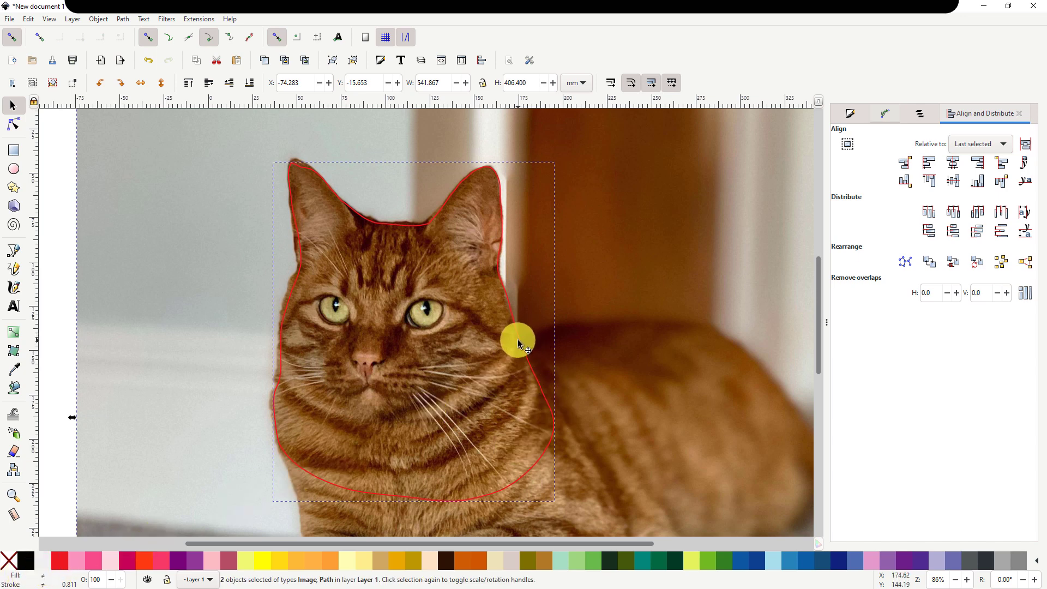
pyautogui.click(60, 359)
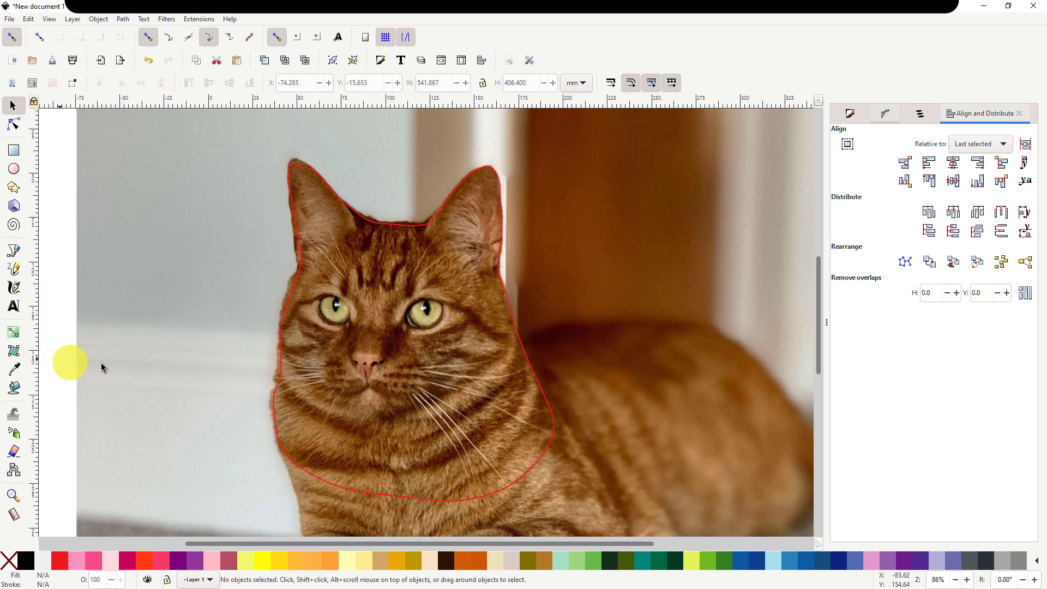
# Fill the head outline with pure white, setting its red, green and blue values to 255.
pyautogui.click(528, 360)
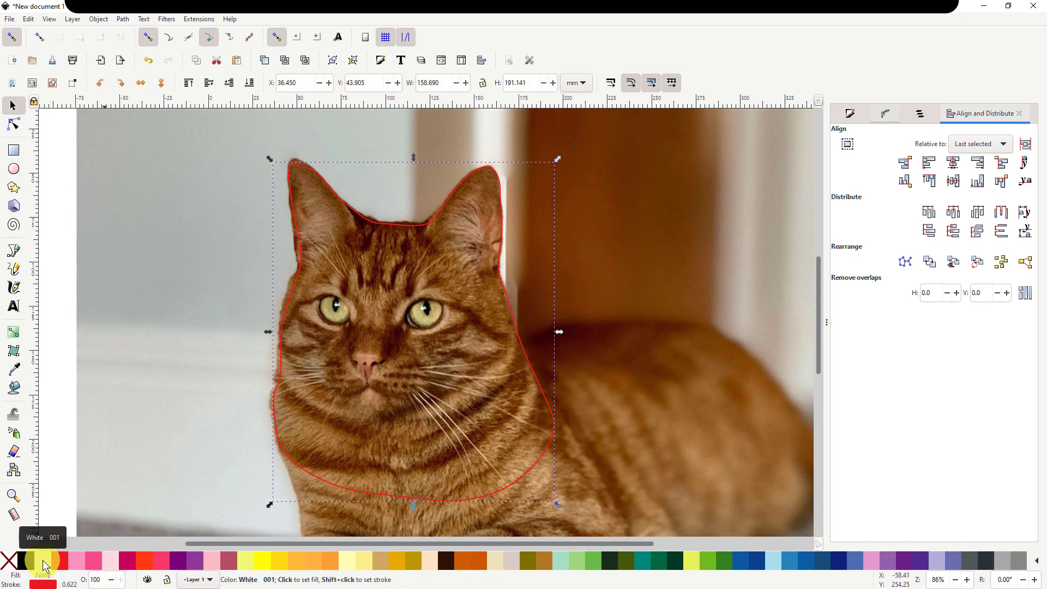
pyautogui.click(44, 562)
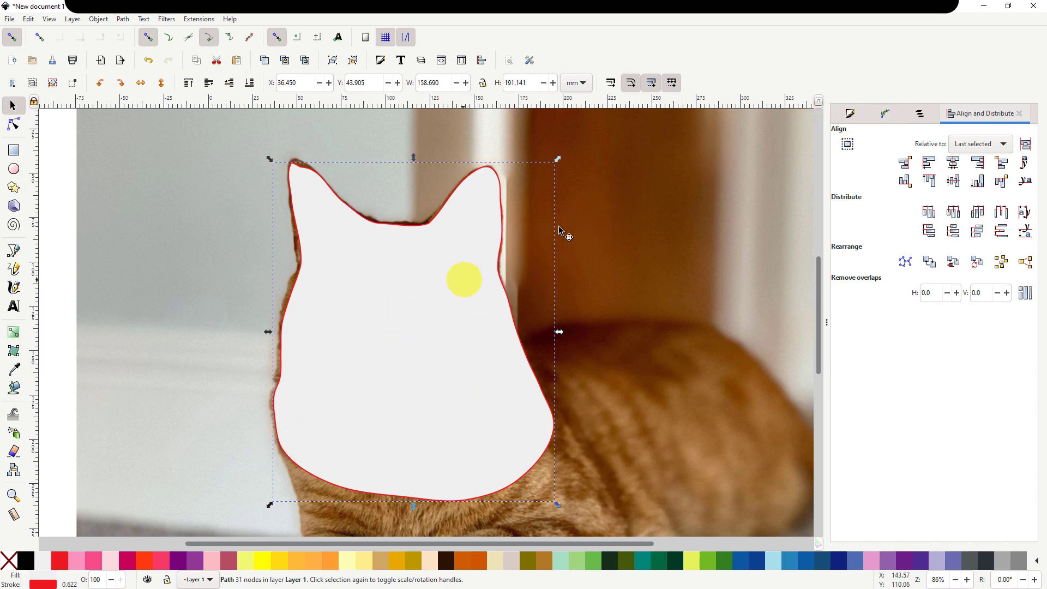
pyautogui.click(849, 113)
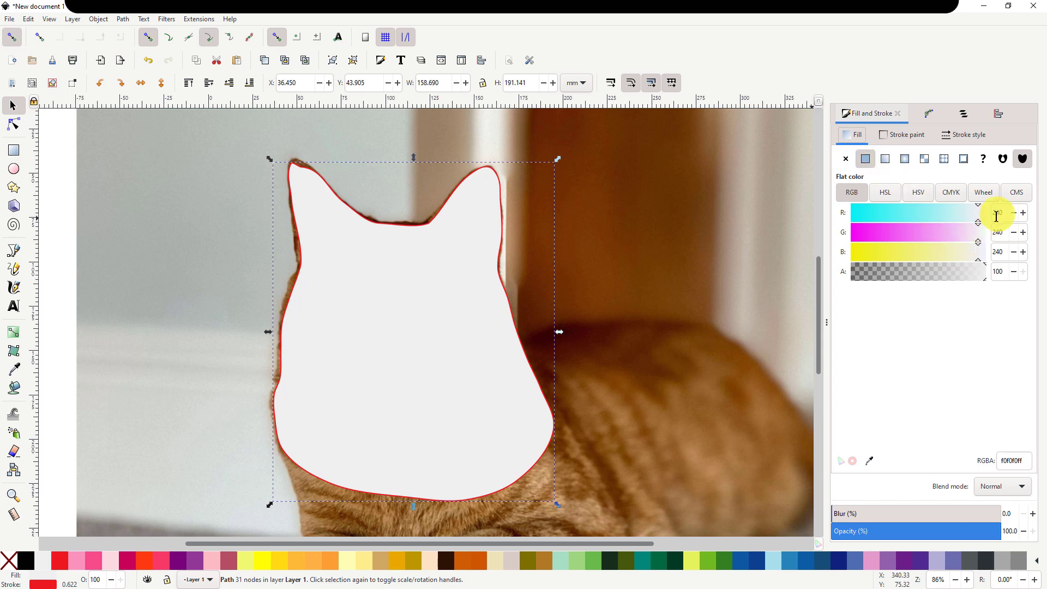
pyautogui.moveTo(978, 225)
pyautogui.mouseDown()
pyautogui.moveTo(991, 223)
pyautogui.moveTo(988, 243)
pyautogui.mouseUp()
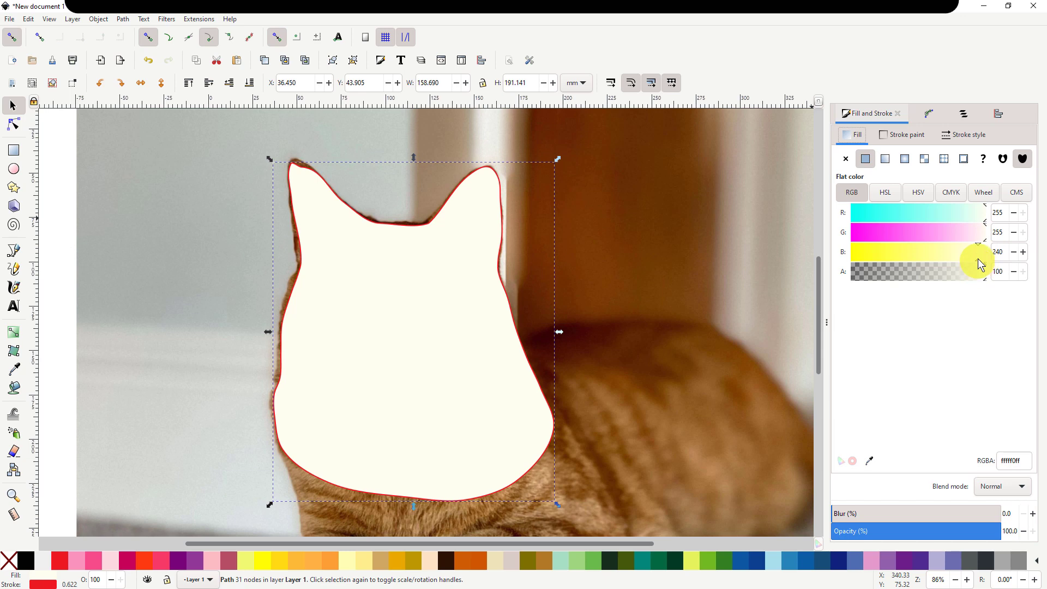
pyautogui.moveTo(978, 259); pyautogui.dragTo(992, 261)
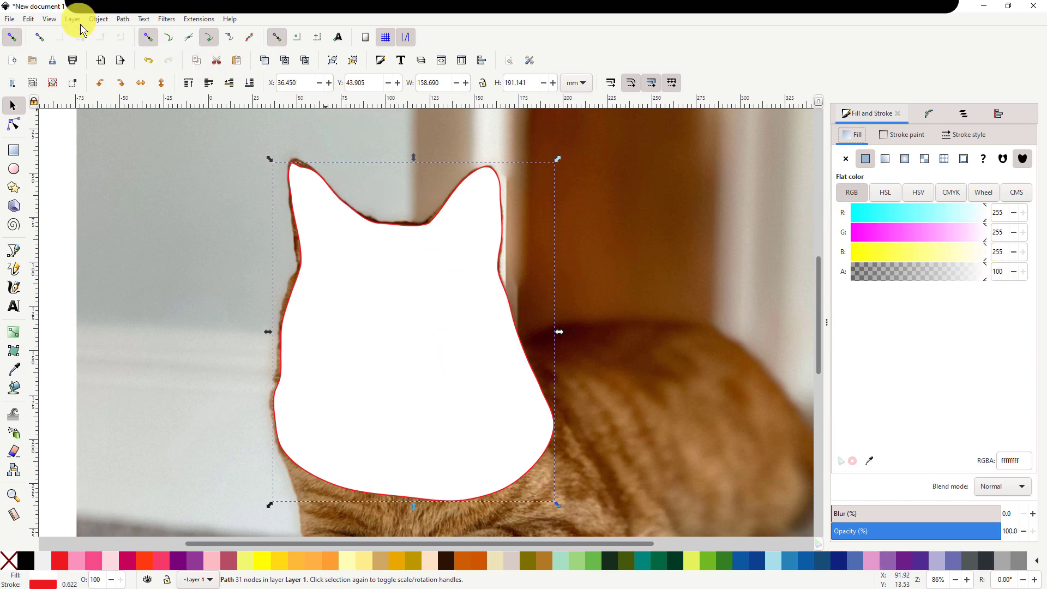
# Try to set a mask with only the white head shape selected.
pyautogui.click(94, 18)
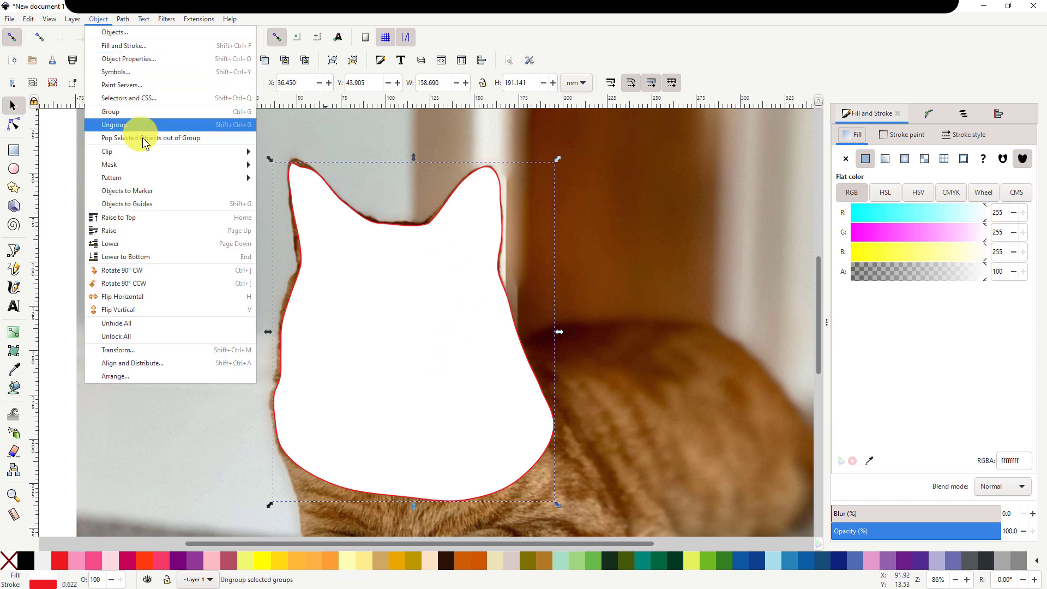
pyautogui.moveTo(136, 163)
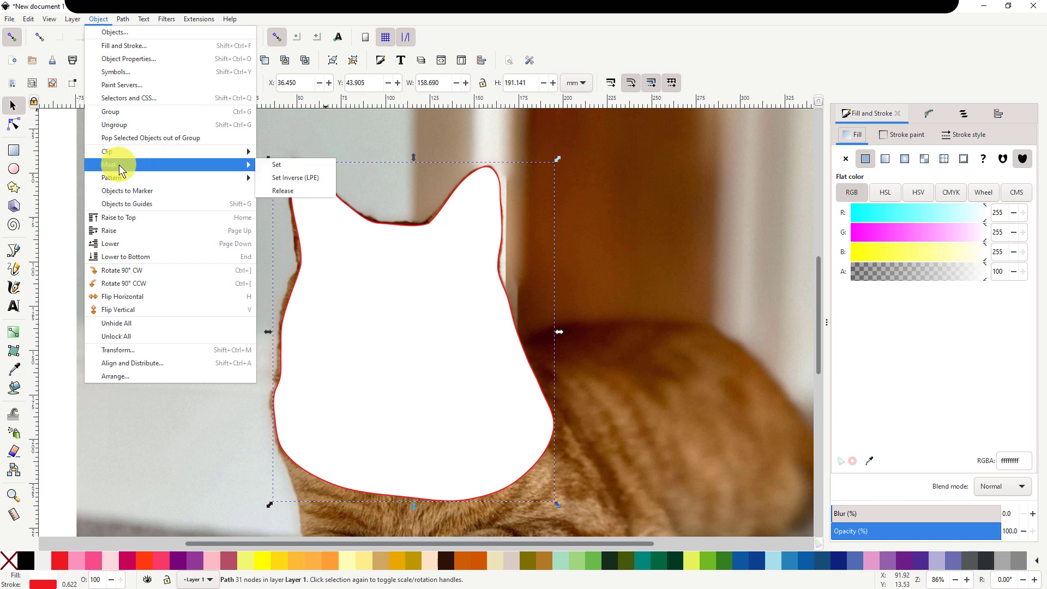
pyautogui.click(280, 165)
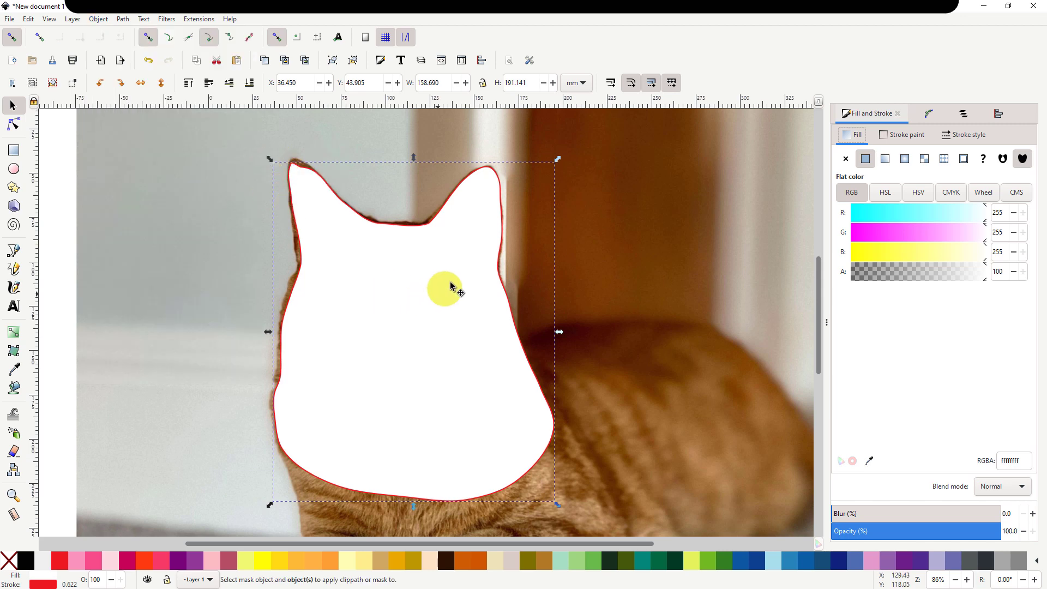
# Add the cat photo to the selection and mask it with the white head shape.
pyautogui.press('shift')
pyautogui.keyDown('shift'); pyautogui.click(645, 294); pyautogui.keyUp('shift')
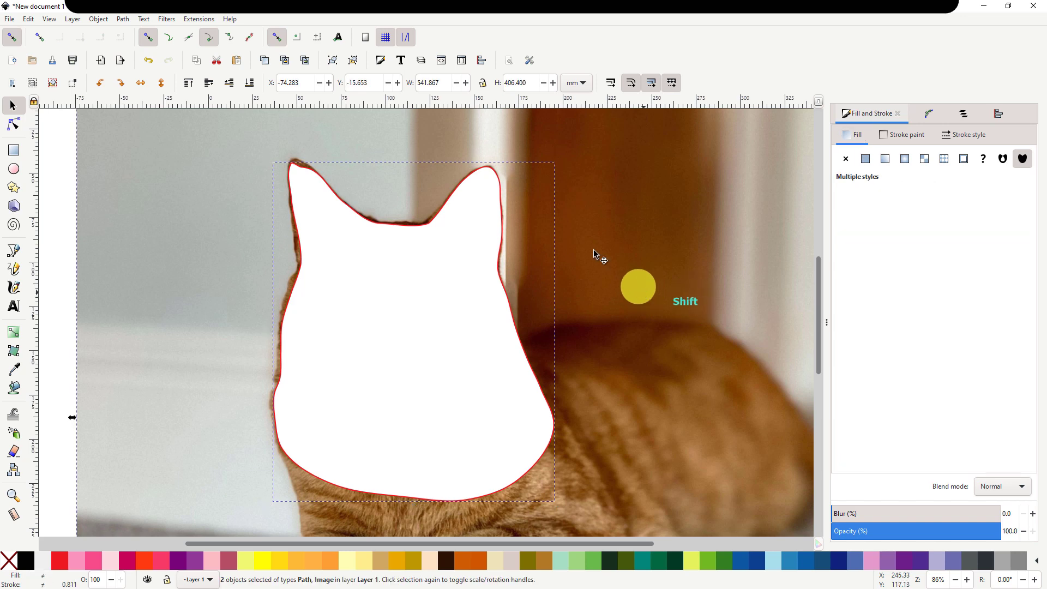
pyautogui.click(99, 19)
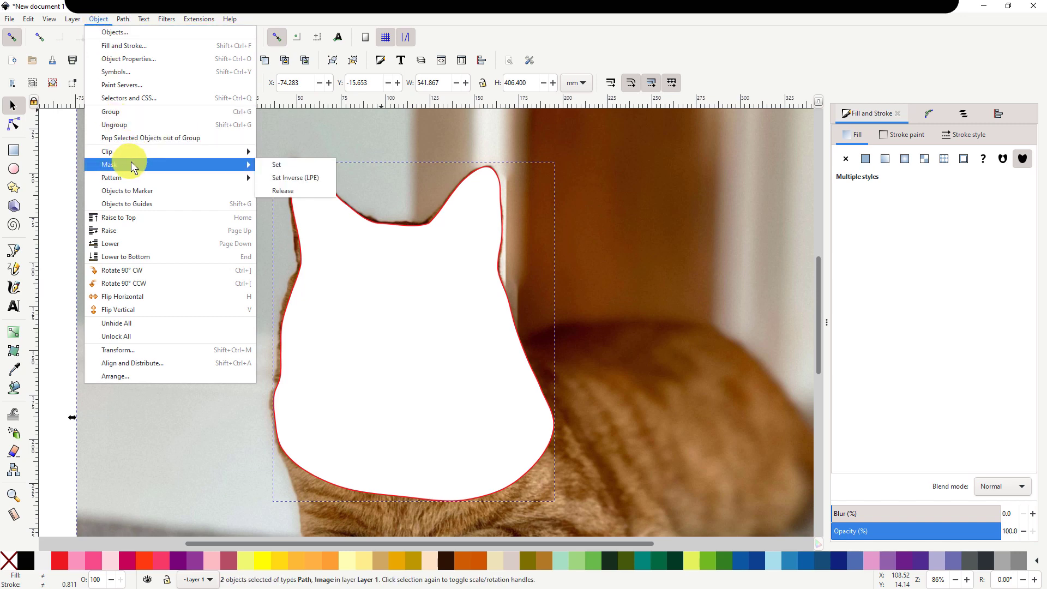
pyautogui.click(278, 165)
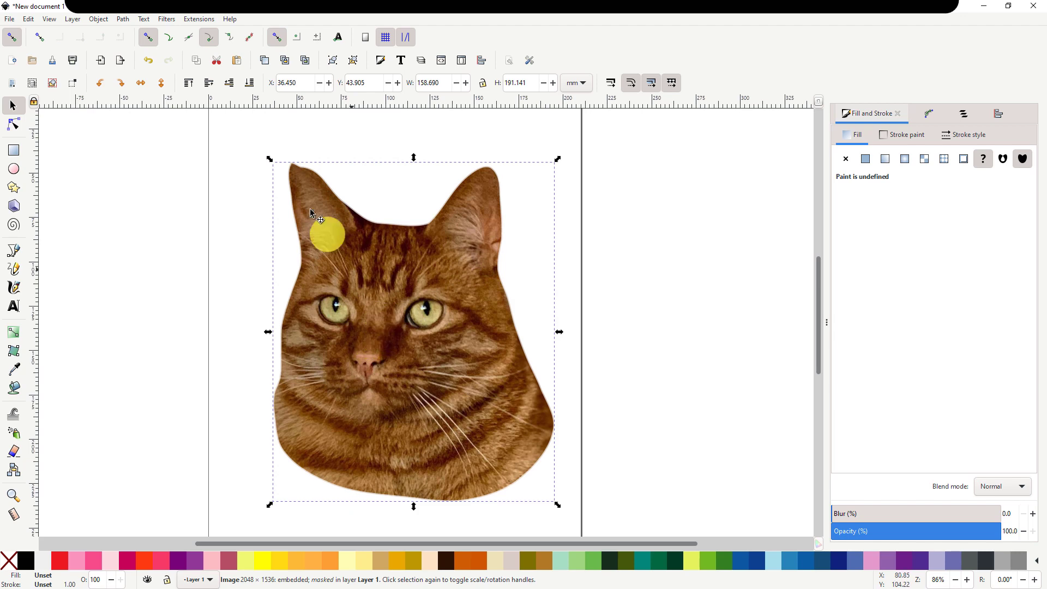
# Release the mask from the cat photo and clear the selection.
pyautogui.click(96, 18)
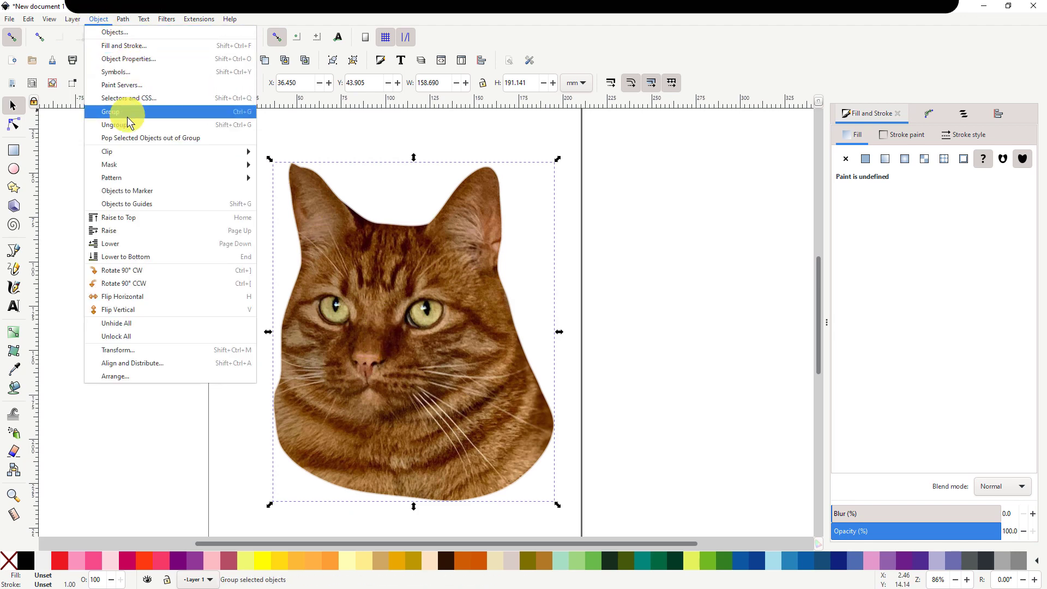
pyautogui.moveTo(114, 164)
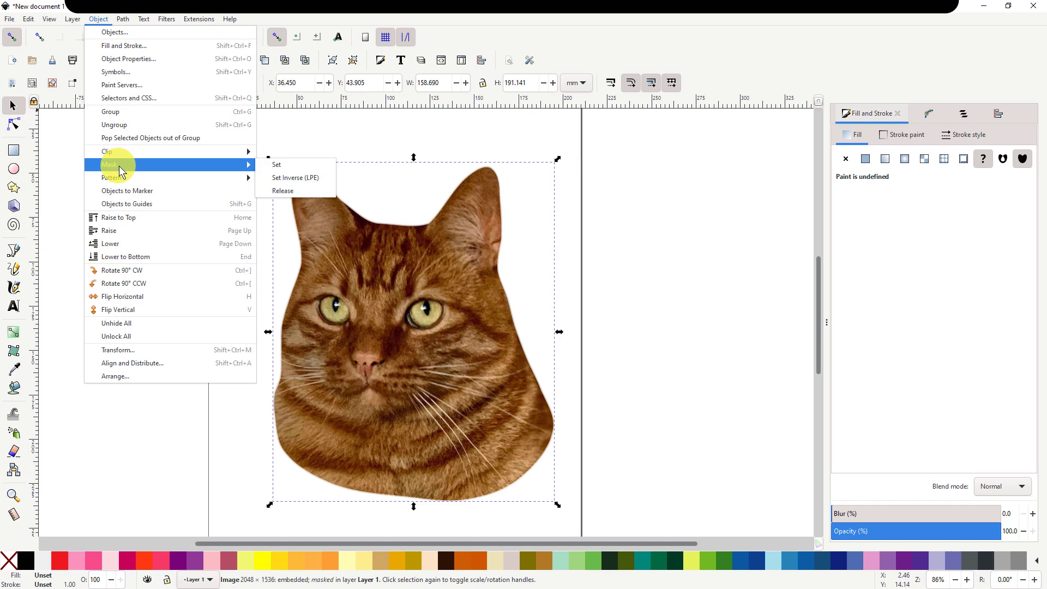
pyautogui.click(281, 190)
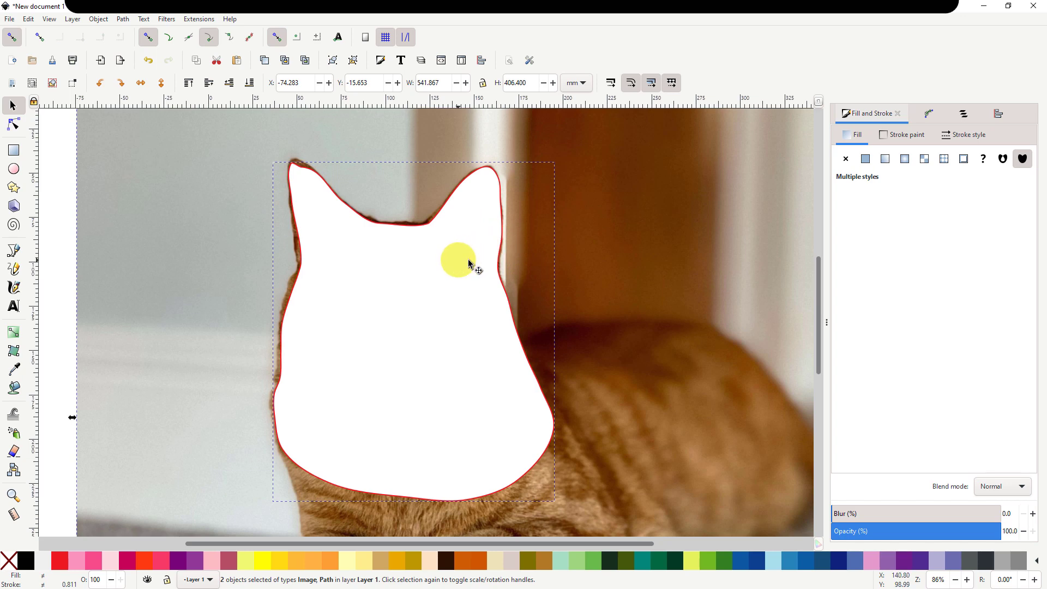
pyautogui.click(610, 257)
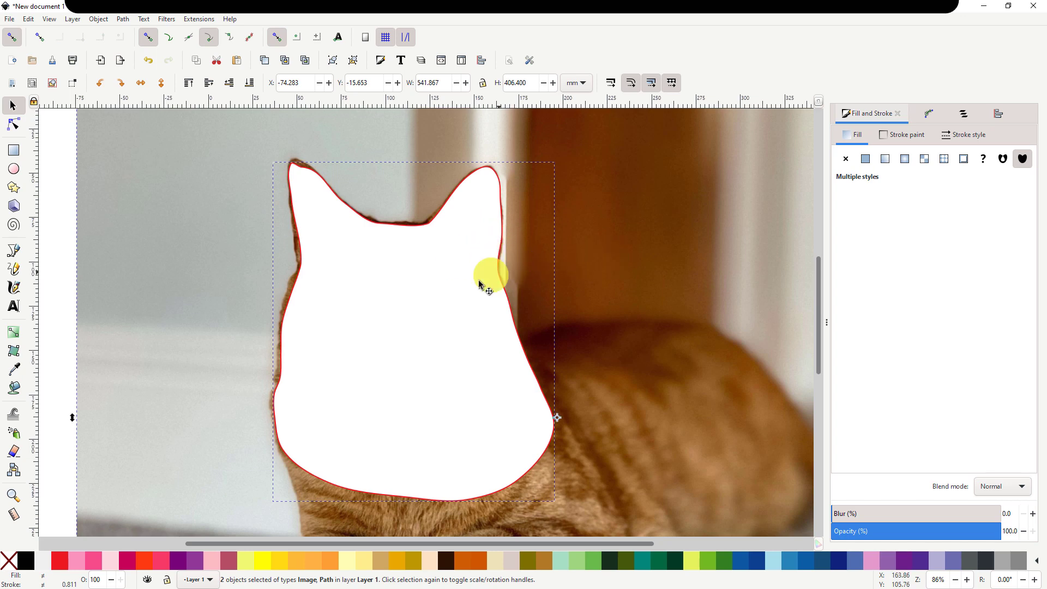
pyautogui.click(47, 312)
# Duplicate the white head shape and give the copy a black stroke with no fill.
pyautogui.click(434, 295)
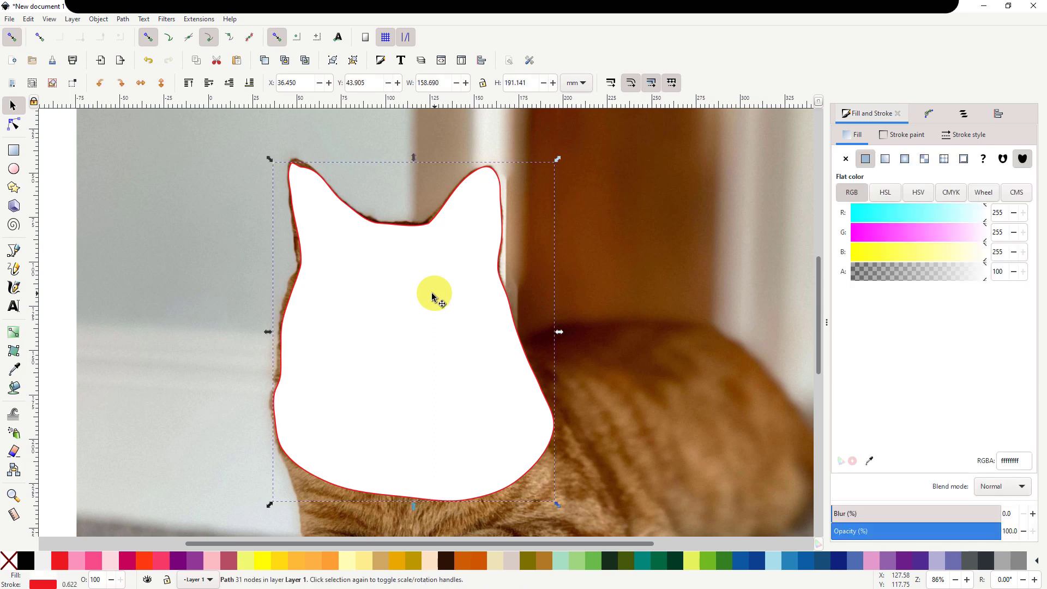
pyautogui.rightClick(432, 296)
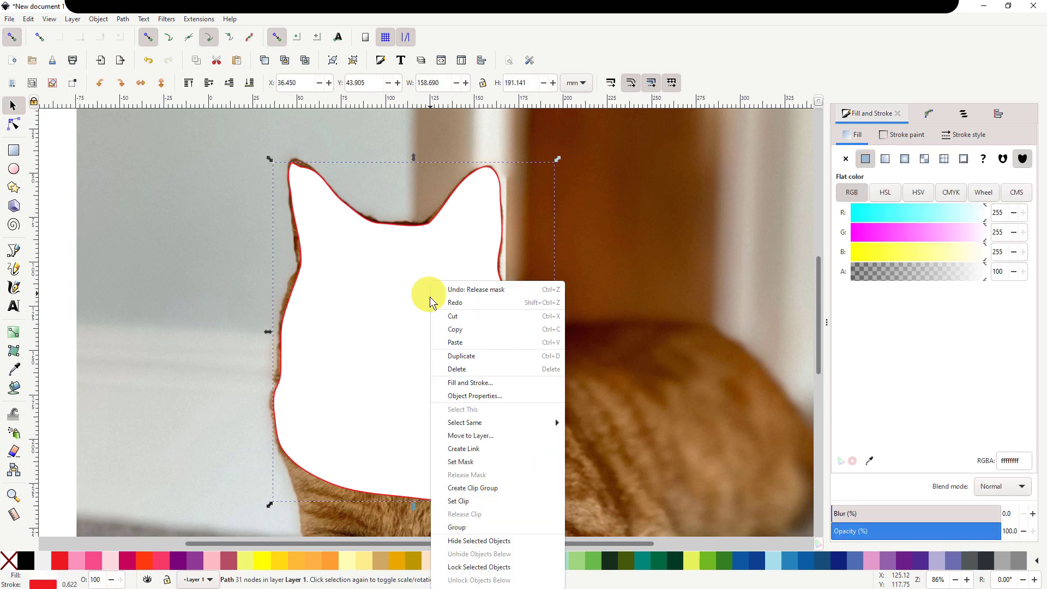
pyautogui.click(458, 355)
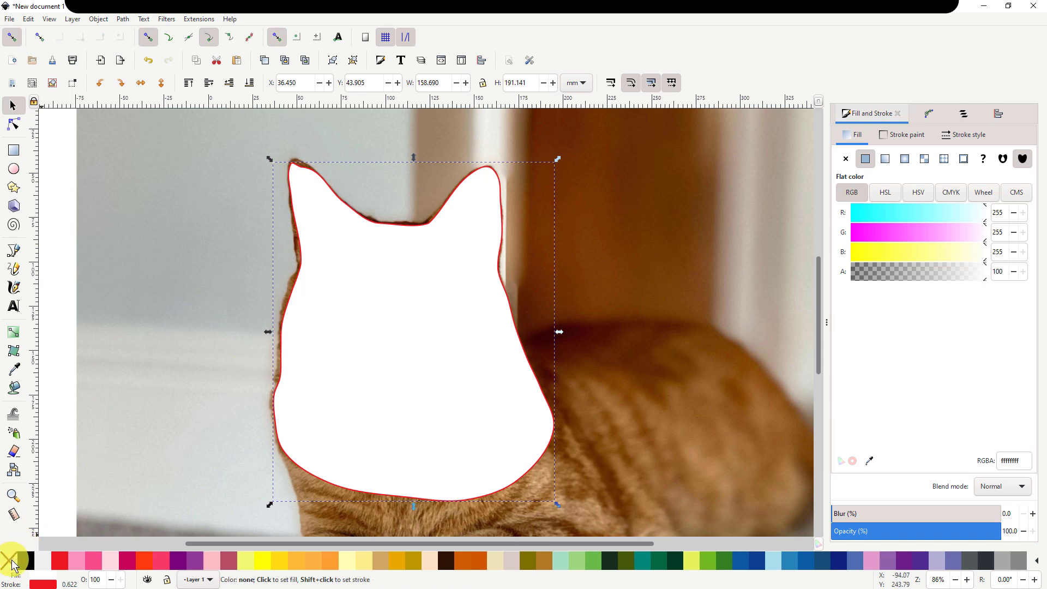
pyautogui.keyDown('shift'); pyautogui.click(9, 562); pyautogui.keyUp('shift')
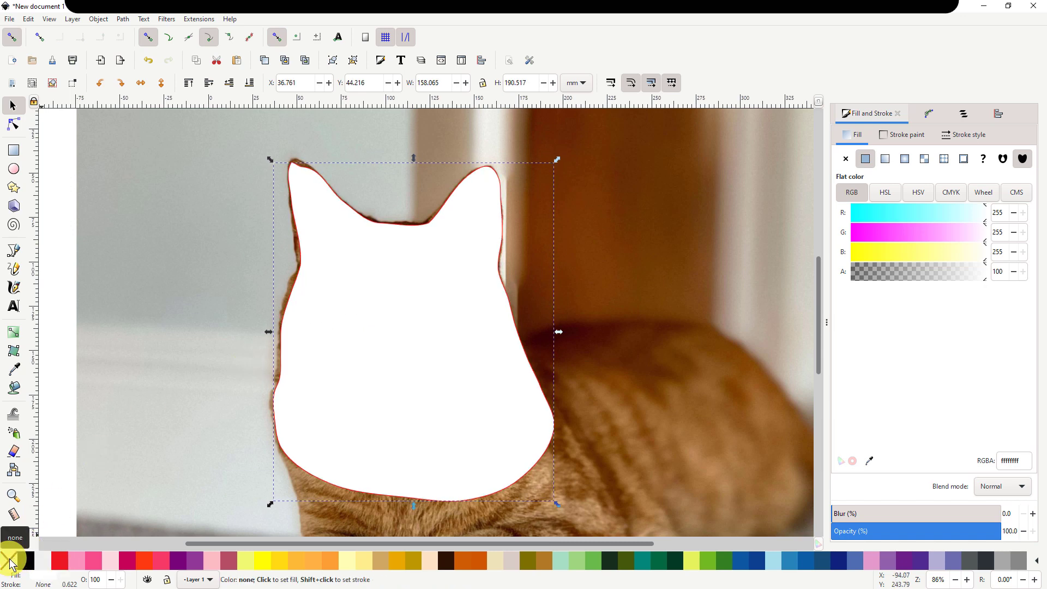
pyautogui.keyDown('shift'); pyautogui.click(24, 562); pyautogui.keyUp('shift')
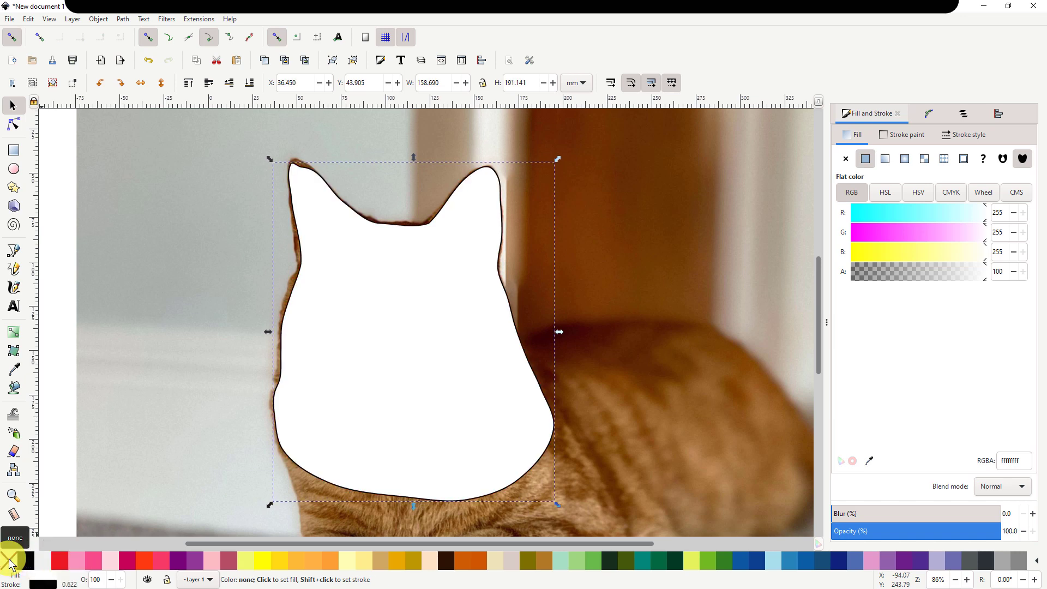
pyautogui.click(10, 563)
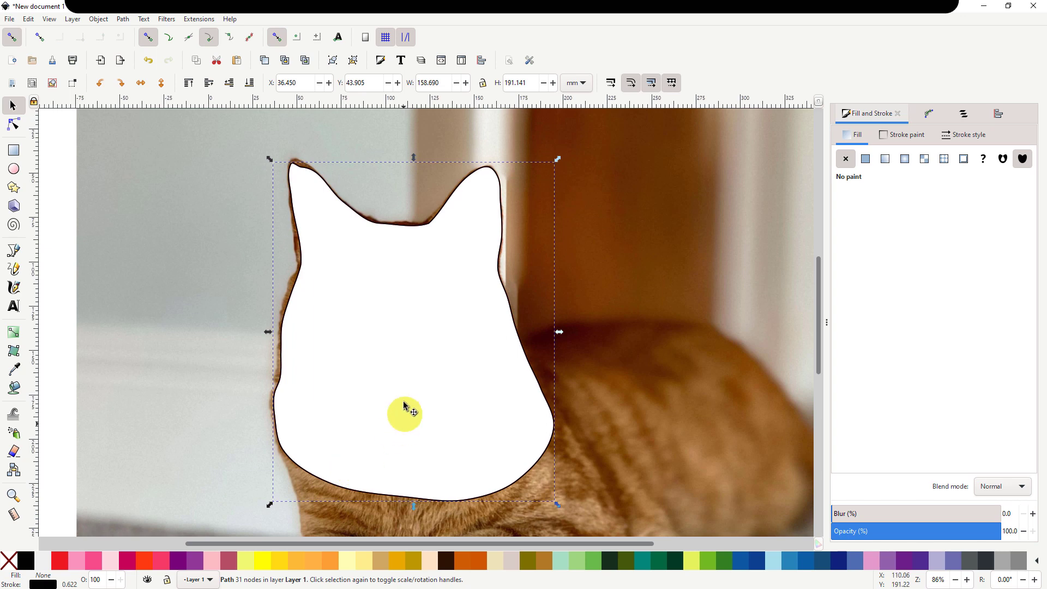
# Select the white-filled head shape together with the cat photo and set it as the photo's mask.
pyautogui.click(709, 279)
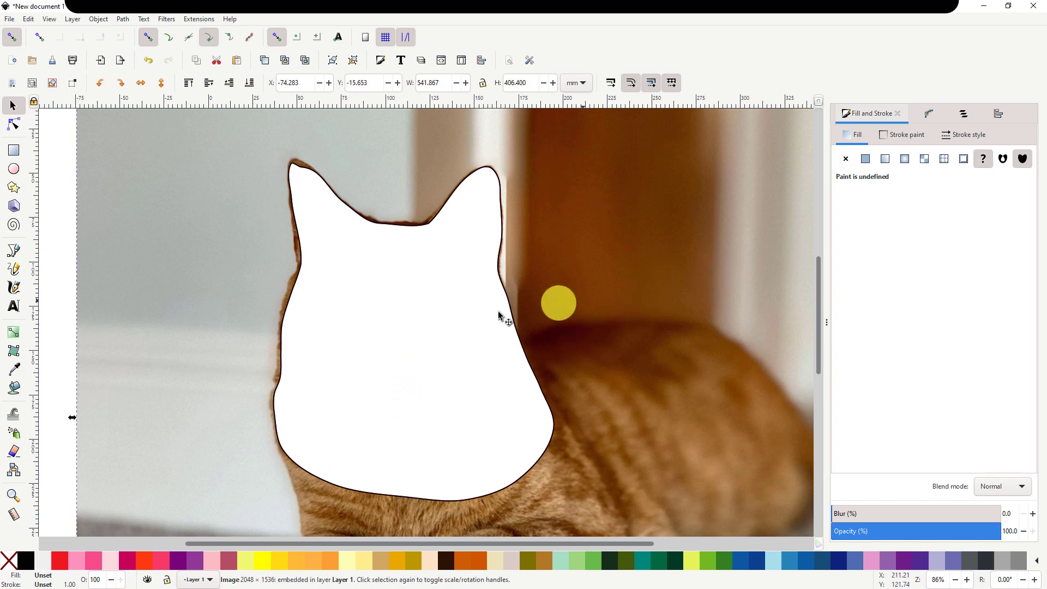
pyautogui.click(52, 362)
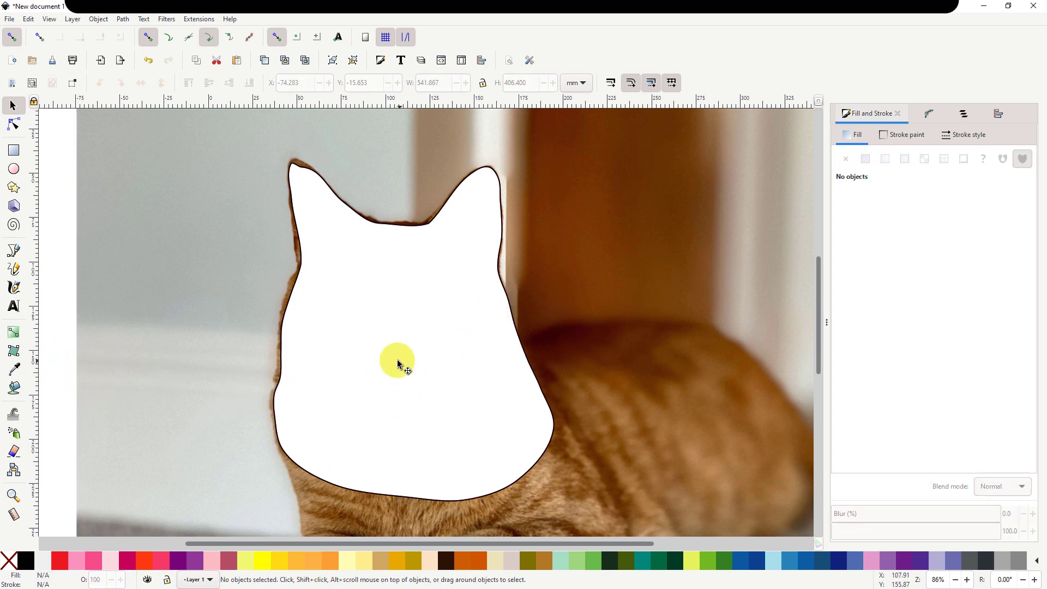
pyautogui.click(397, 363)
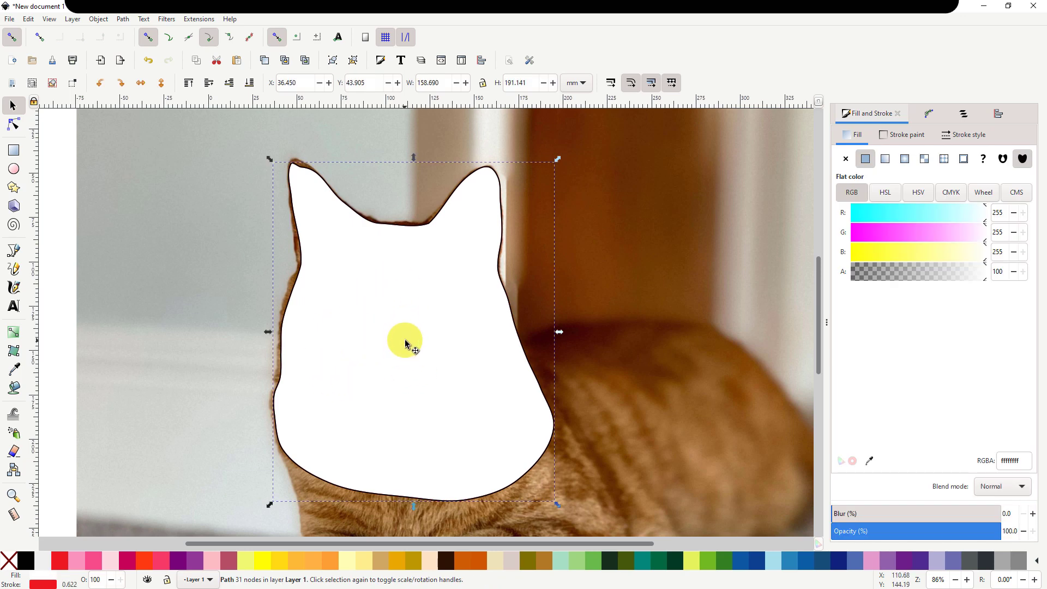
pyautogui.keyDown('shift'); pyautogui.click(675, 298); pyautogui.keyUp('shift')
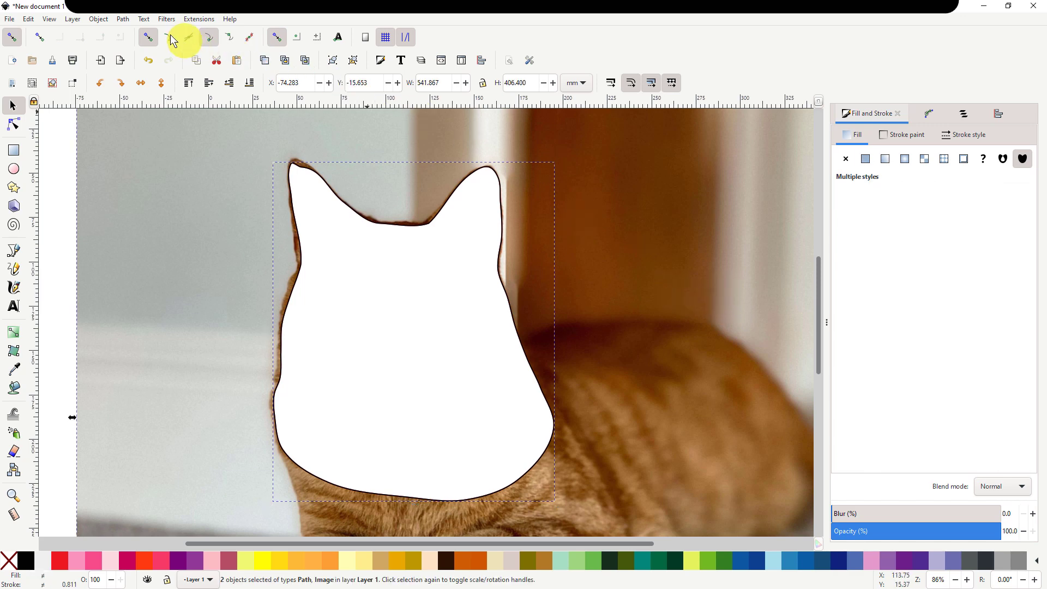
pyautogui.click(99, 19)
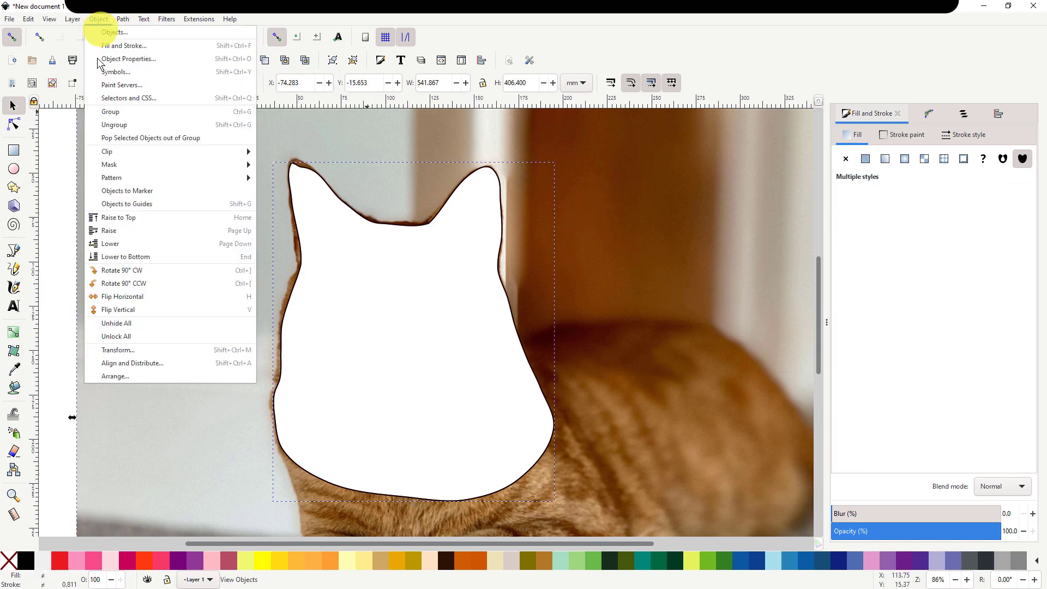
pyautogui.moveTo(120, 165)
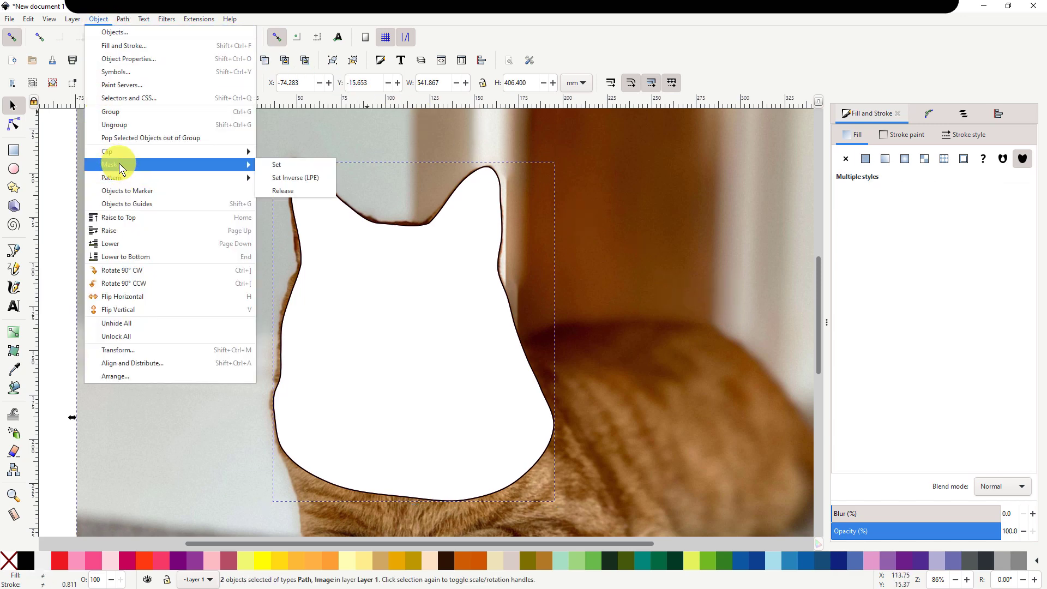
pyautogui.click(287, 165)
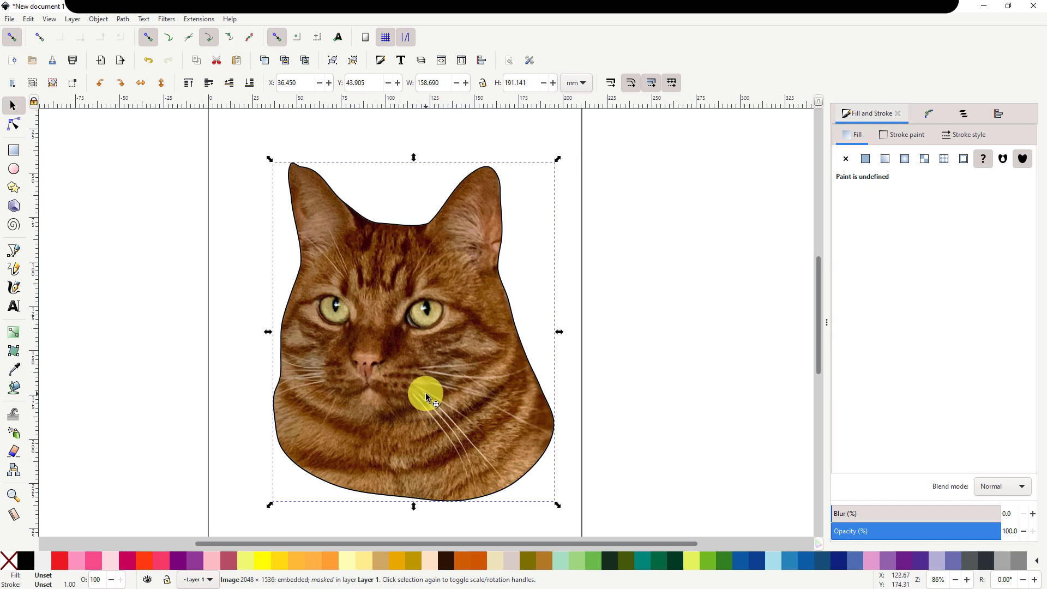
# Trace the uppermost whisker on the left-hand cheek as a Bezier path with a white stroke, starting just outside the head outline.
pyautogui.moveTo(427, 395); pyautogui.dragTo(421, 362)
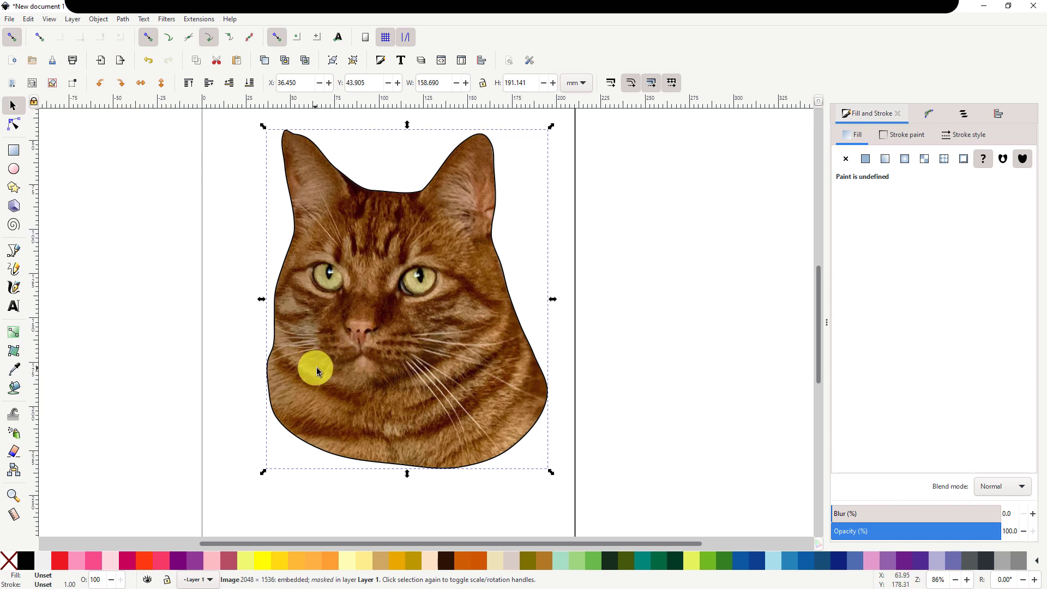
pyautogui.keyDown('ctrl'); pyautogui.scroll(2, 335, 362); pyautogui.keyUp('ctrl')
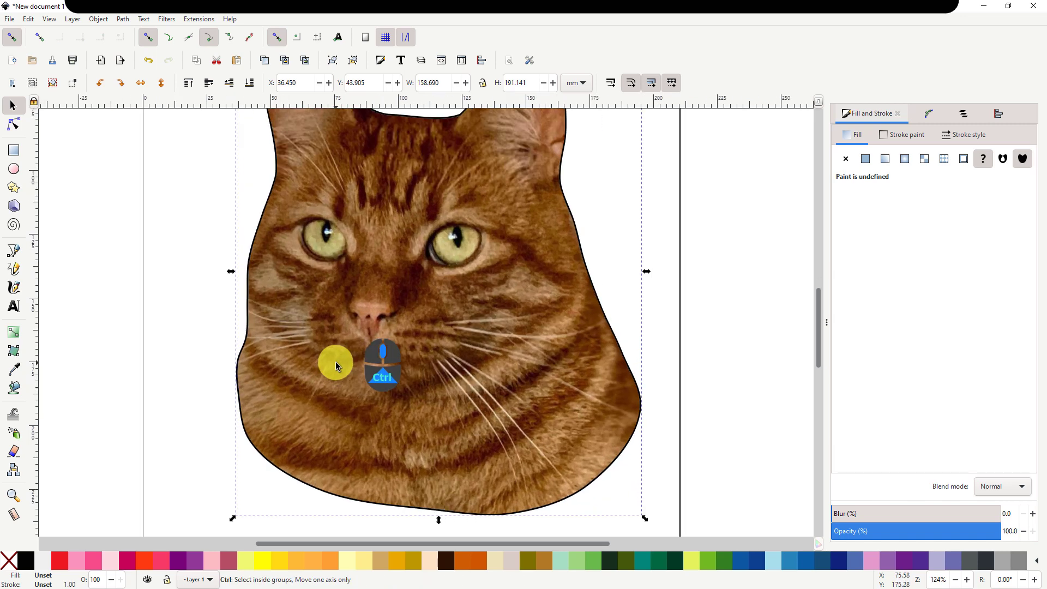
pyautogui.keyDown('ctrl'); pyautogui.scroll(2, 335, 361); pyautogui.keyUp('ctrl')
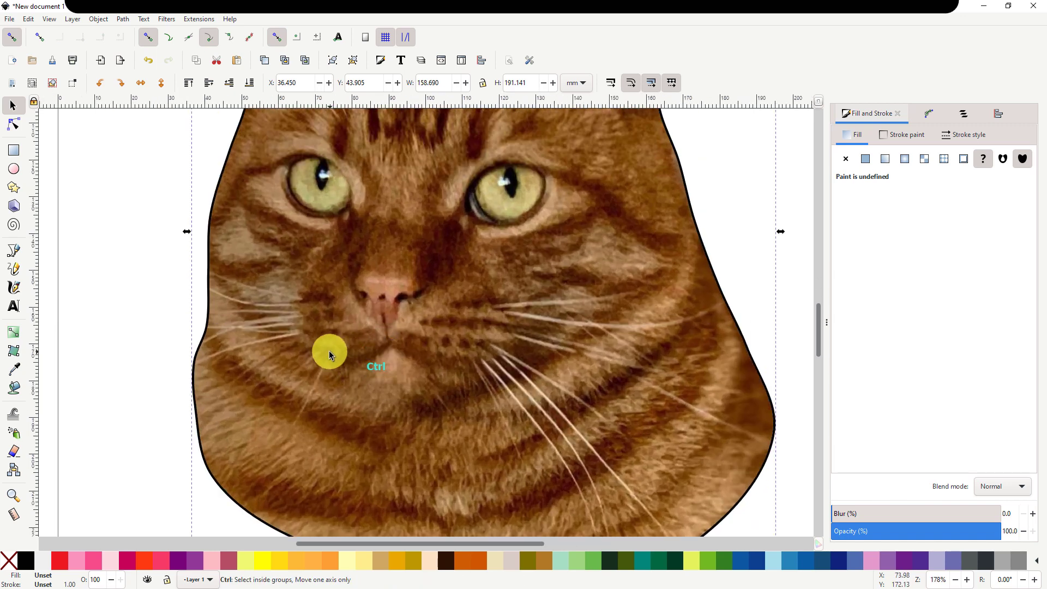
pyautogui.keyDown('ctrl'); pyautogui.scroll(1, 328, 351); pyautogui.keyUp('ctrl')
pyautogui.keyDown('ctrl'); pyautogui.scroll(2, 191, 281); pyautogui.keyUp('ctrl')
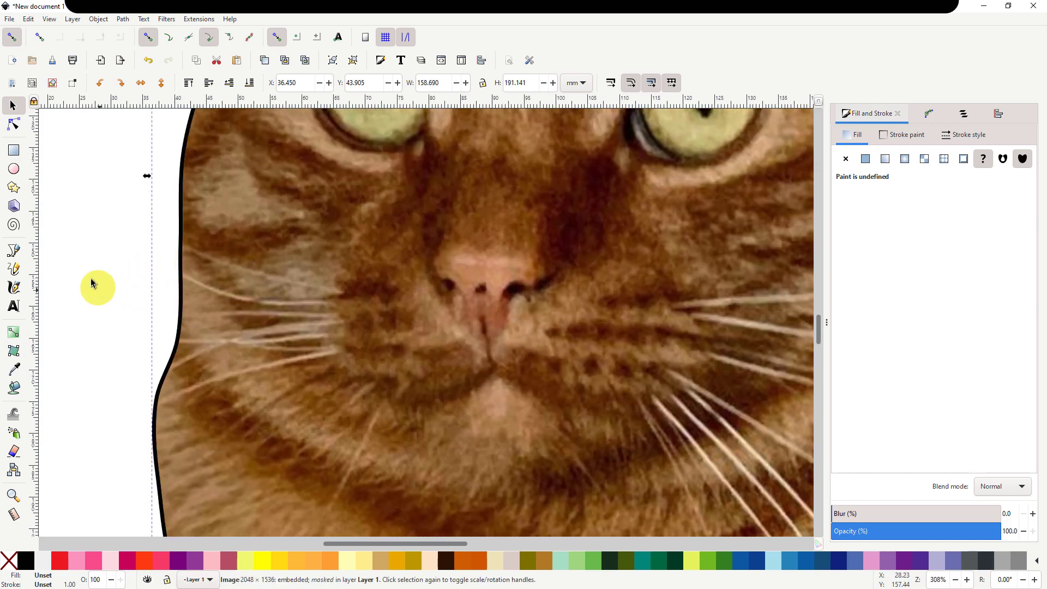
pyautogui.click(15, 252)
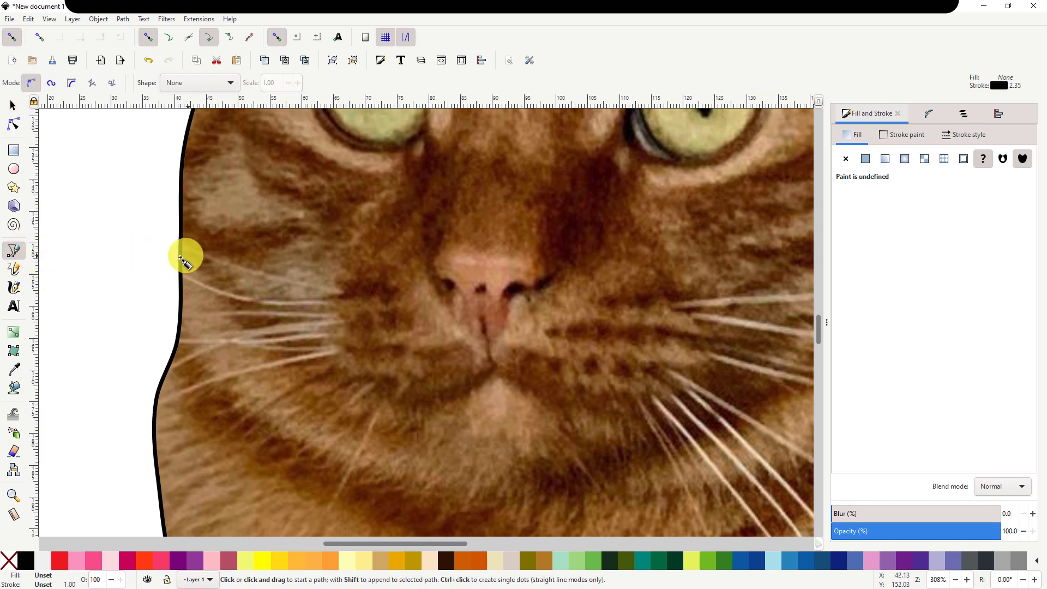
pyautogui.keyDown('shift'); pyautogui.click(47, 565); pyautogui.keyUp('shift')
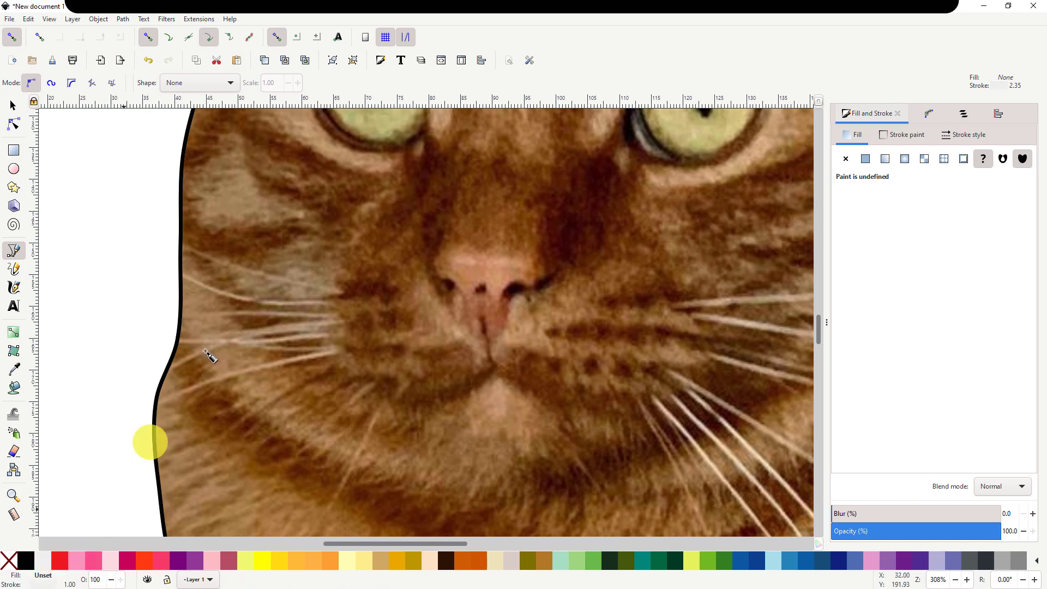
pyautogui.click(164, 239)
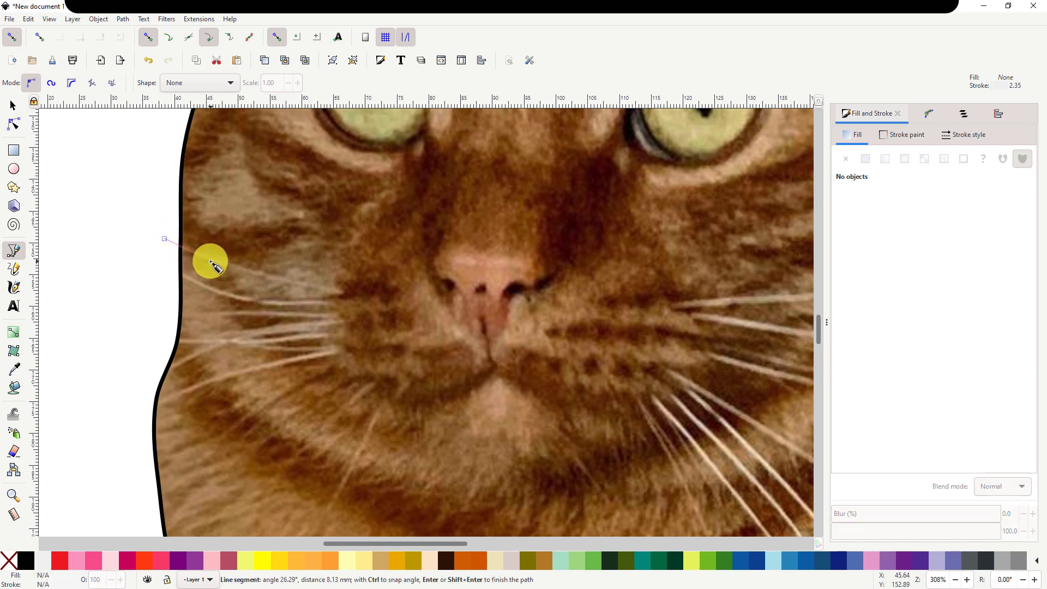
pyautogui.click(210, 261)
pyautogui.click(277, 279)
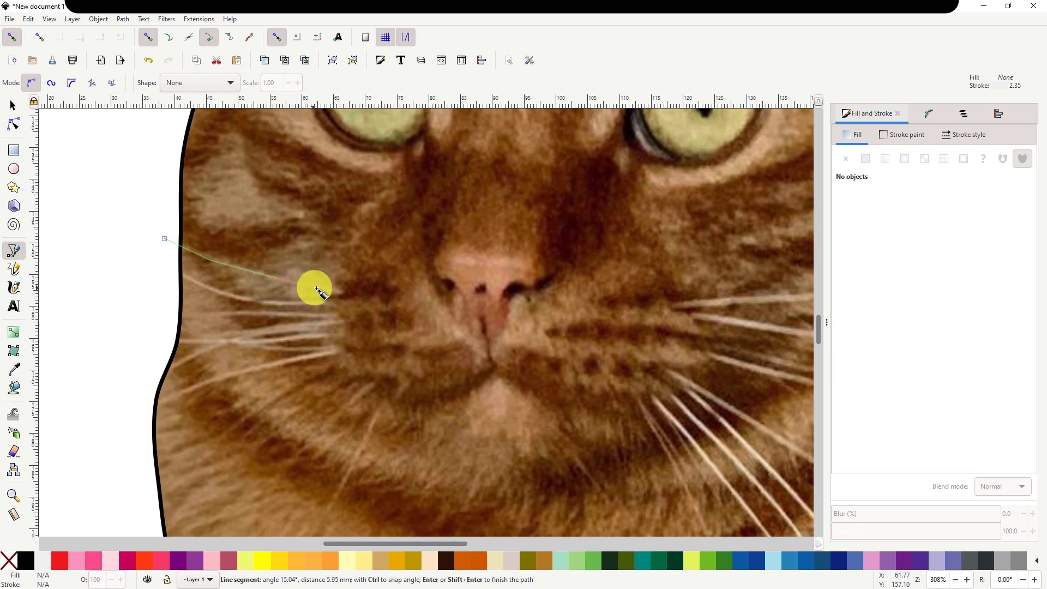
pyautogui.doubleClick(351, 293)
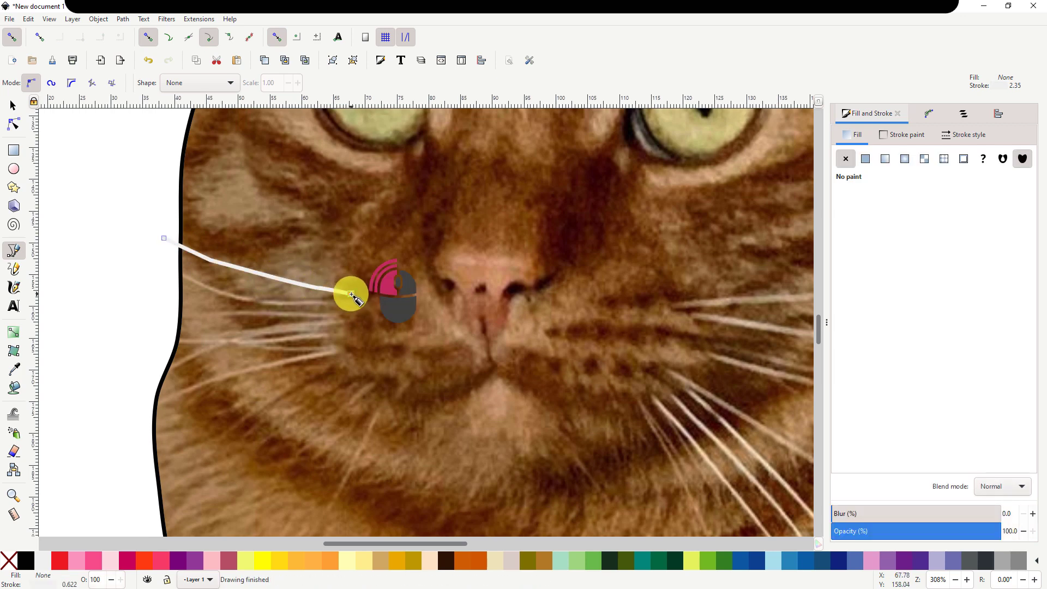
# Trace the second whisker below it with the Bezier tool, curving from outside the outline in toward the muzzle.
pyautogui.click(168, 268)
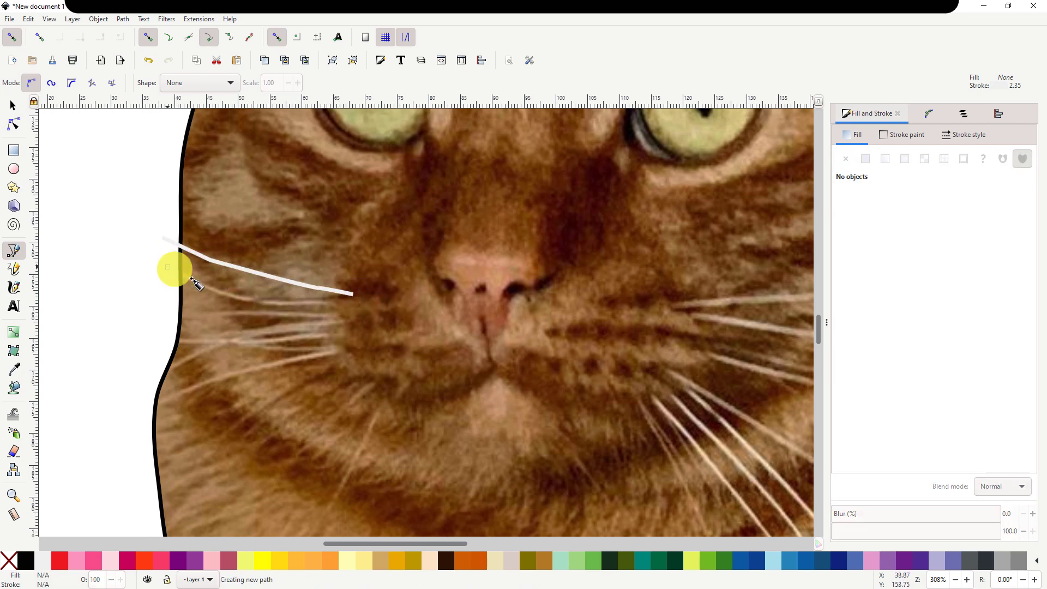
pyautogui.click(249, 303)
pyautogui.click(287, 306)
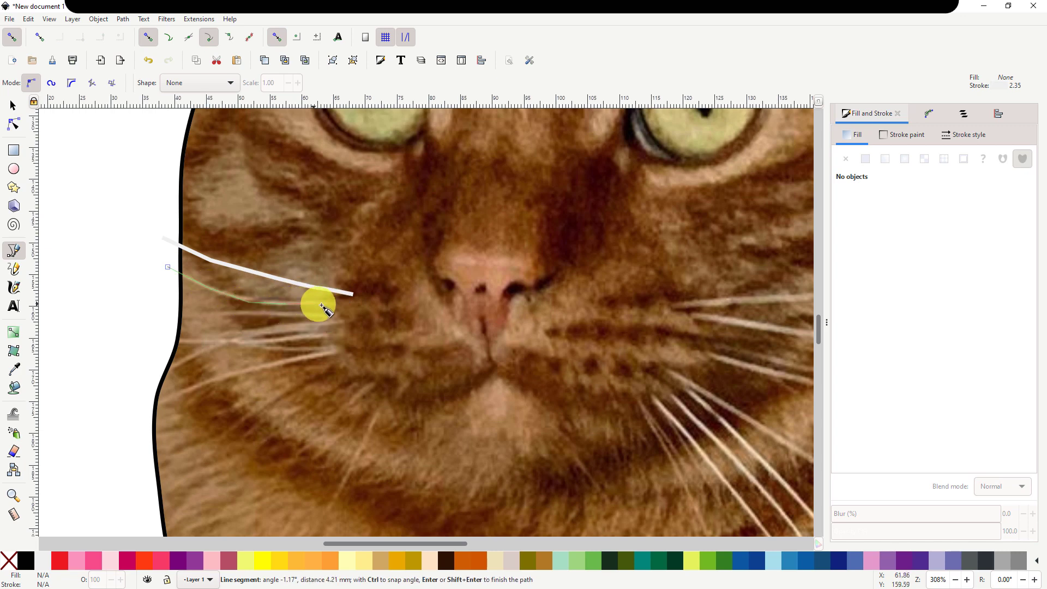
pyautogui.click(321, 306)
pyautogui.click(349, 306)
pyautogui.rightClick(350, 305)
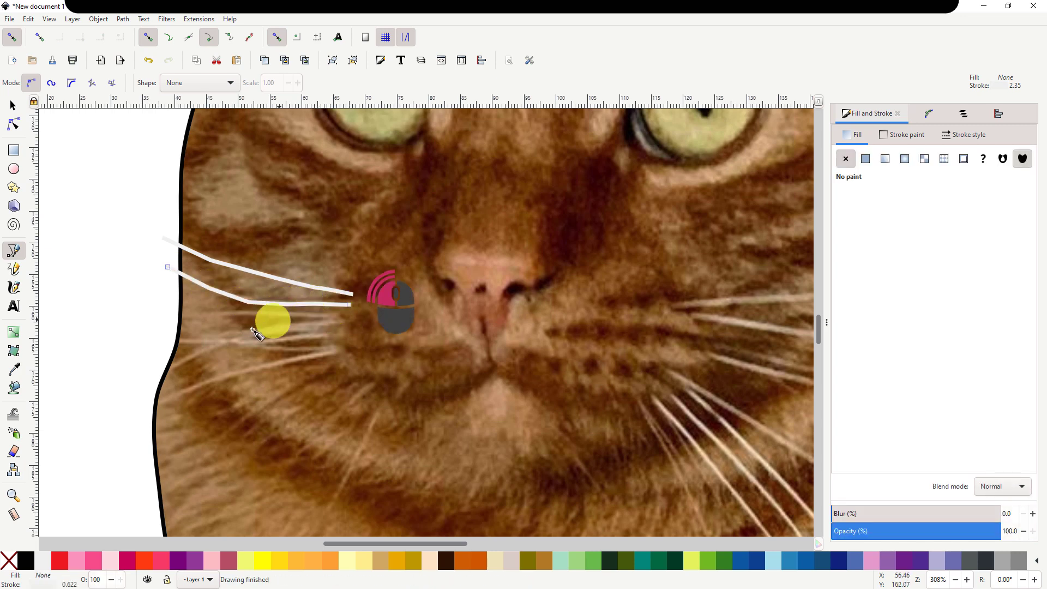
# Draw a third, nearly horizontal whisker below the second, running from outside the outline to the muzzle.
pyautogui.click(167, 316)
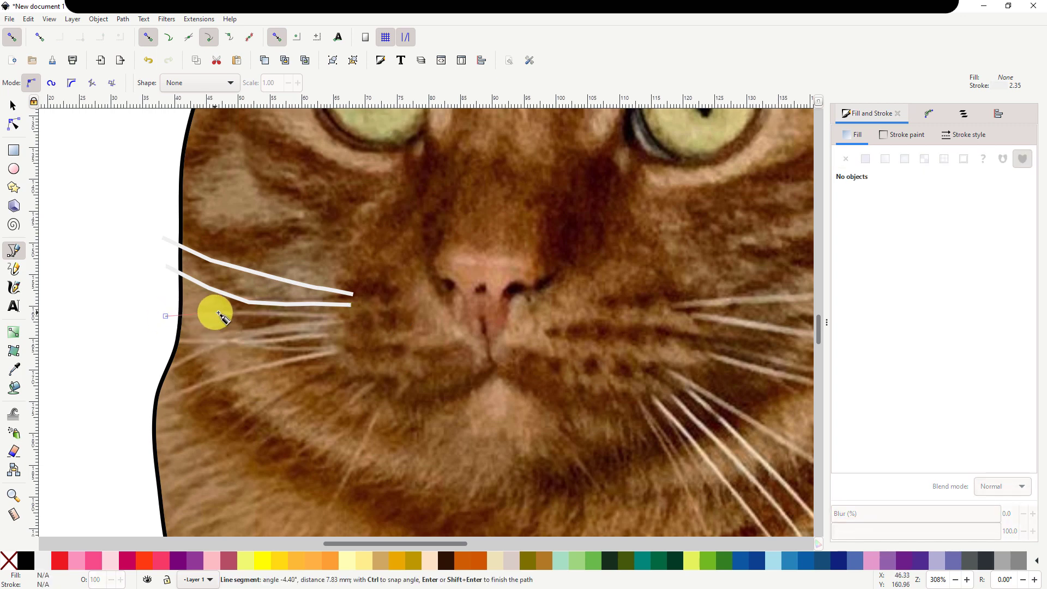
pyautogui.click(321, 314)
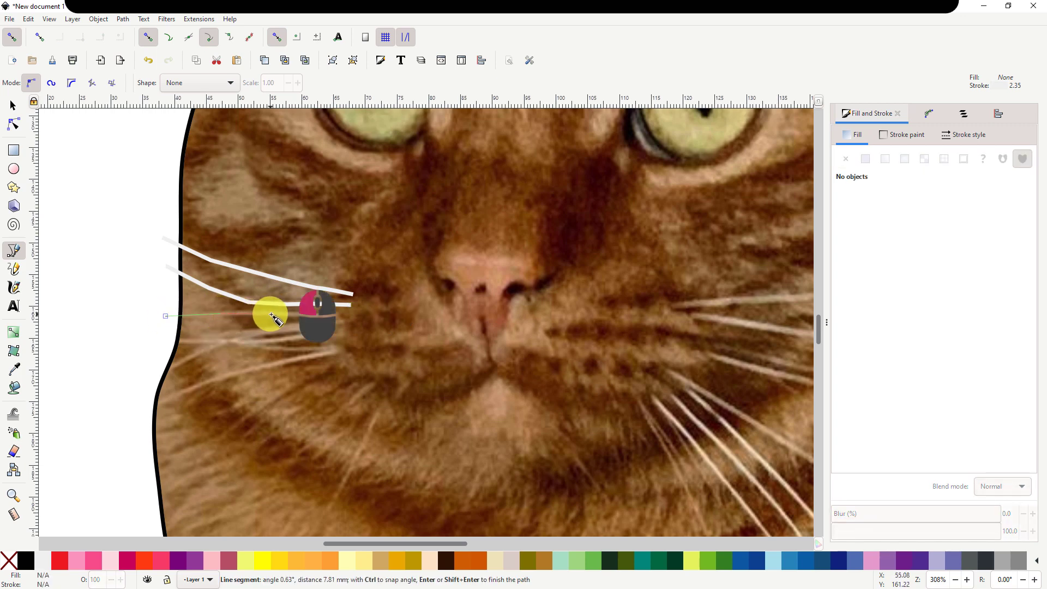
pyautogui.click(340, 319)
pyautogui.rightClick(340, 319)
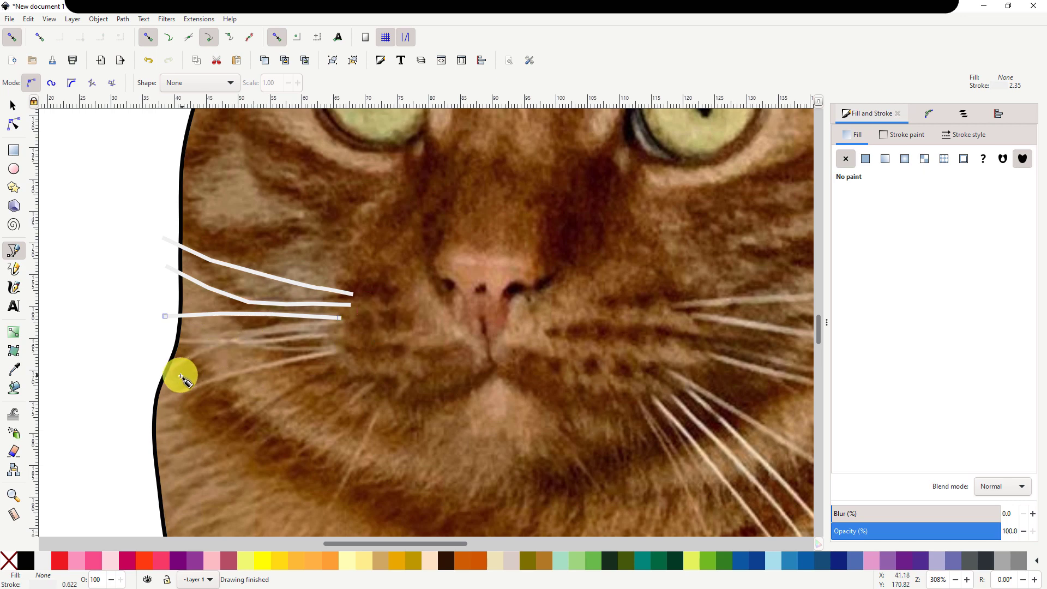
# Draw a fourth whisker rising from the head outline's lower notch to the inner end of the third whisker.
pyautogui.click(164, 375)
pyautogui.click(213, 345)
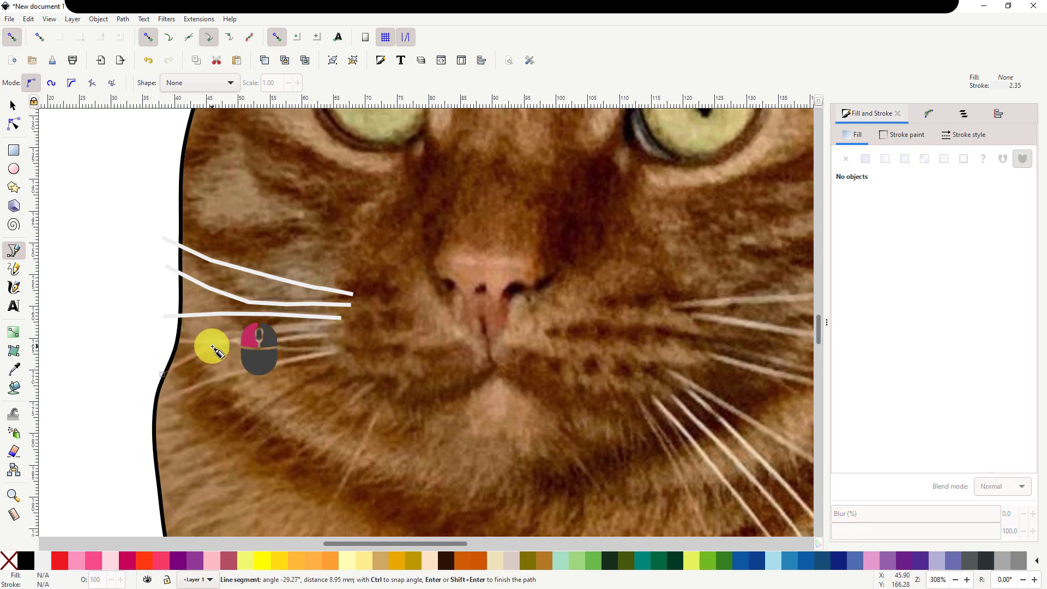
pyautogui.click(288, 330)
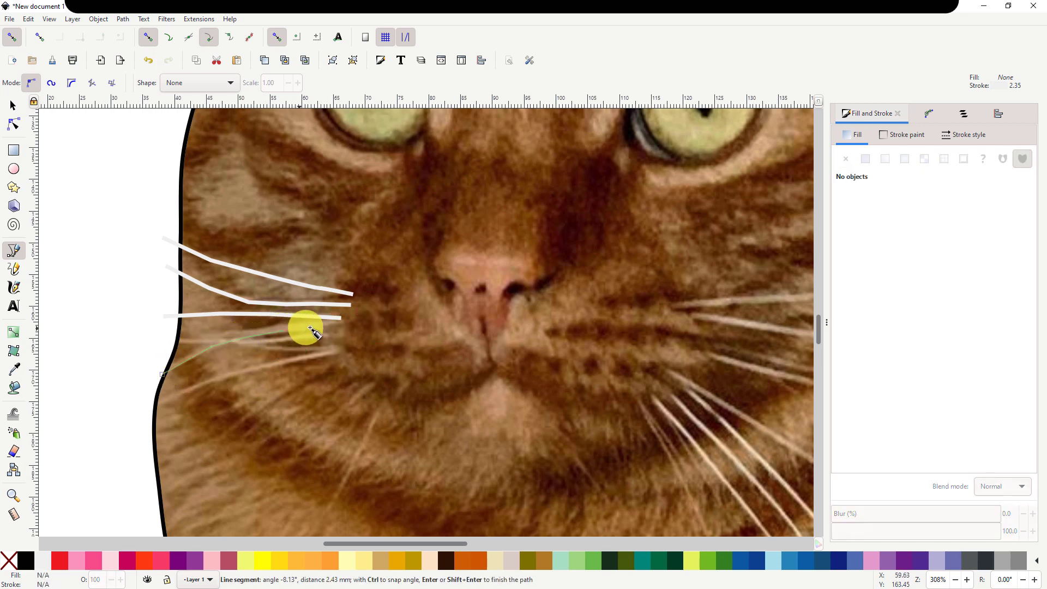
pyautogui.click(343, 323)
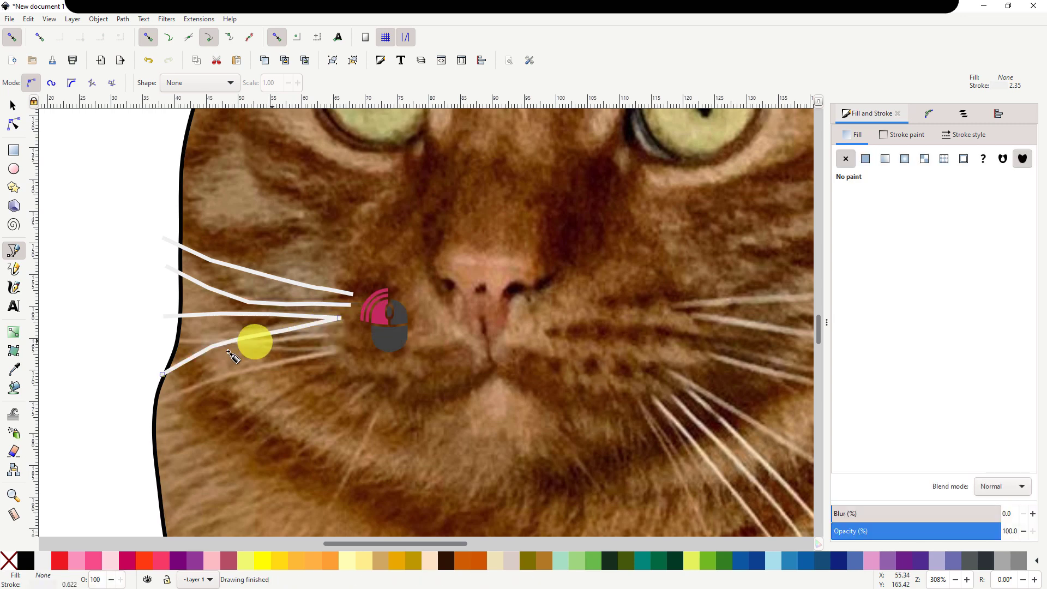
# Draw a fifth whisker on the left-hand cheek with the Bezier tool, running from outside the outline slightly downward to the muzzle.
pyautogui.click(164, 340)
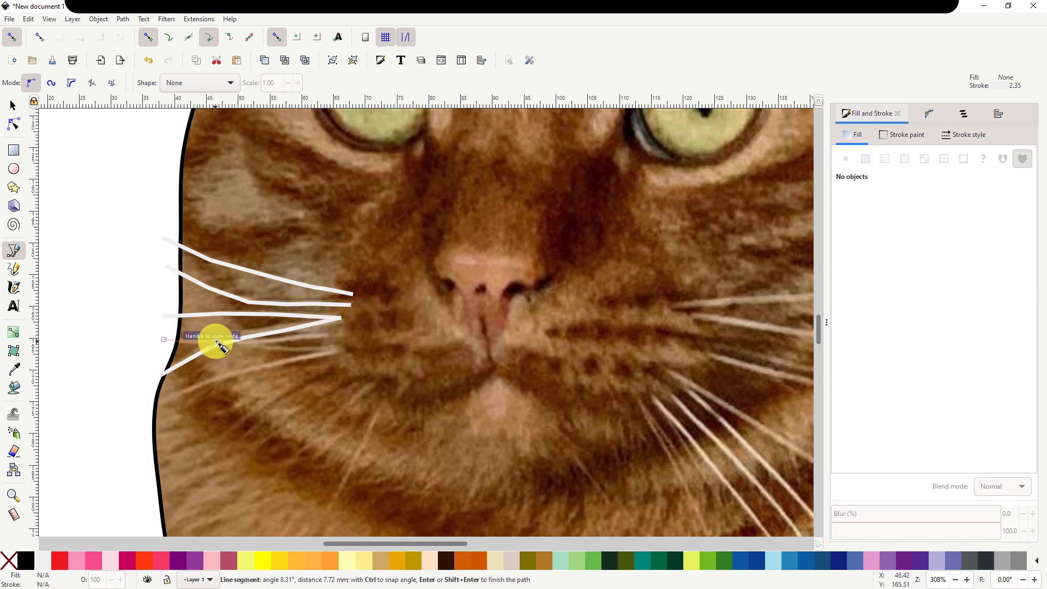
pyautogui.click(265, 347)
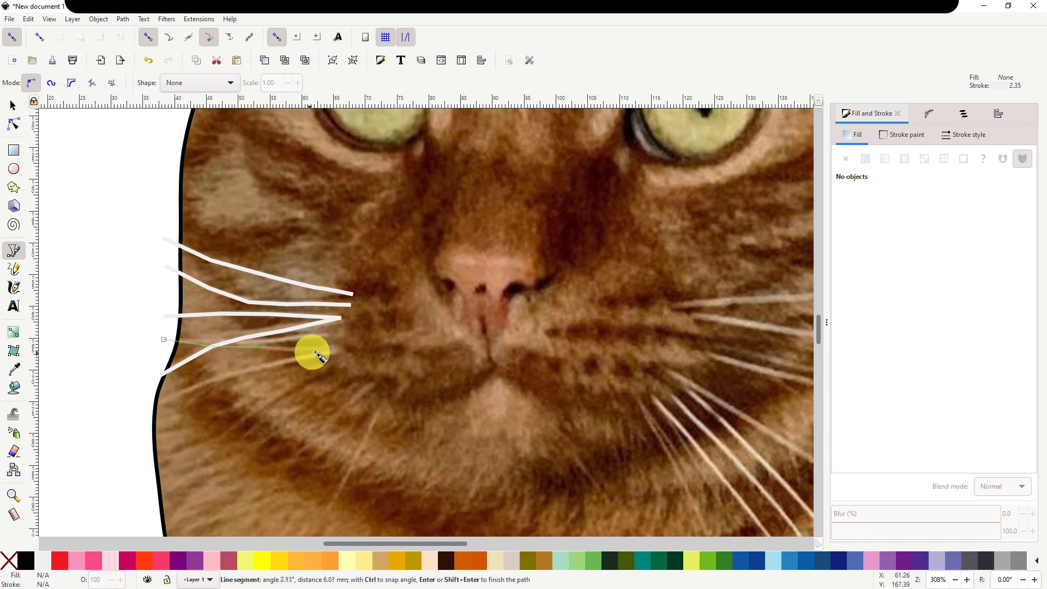
pyautogui.click(320, 352)
pyautogui.doubleClick(349, 351)
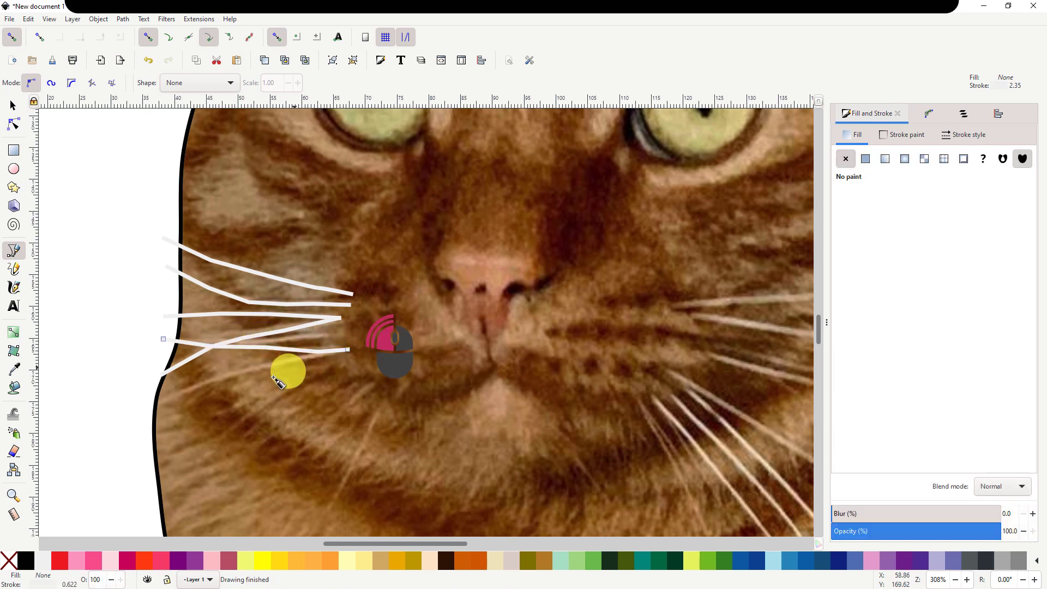
# Draw a sixth whisker from outside the outline below its notch, rising to the inner end of the fifth whisker.
pyautogui.click(140, 413)
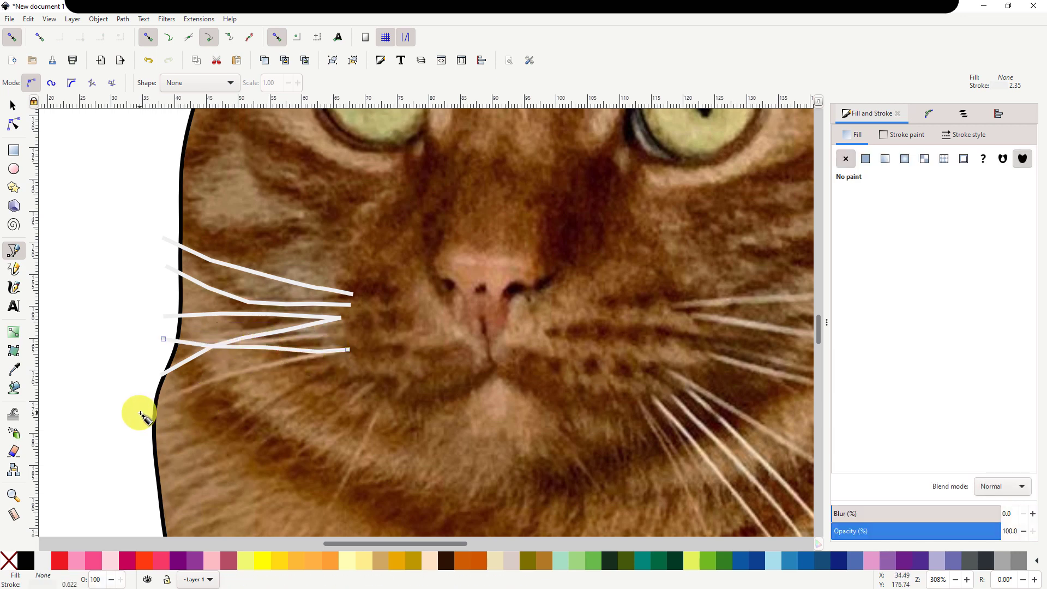
pyautogui.click(196, 388)
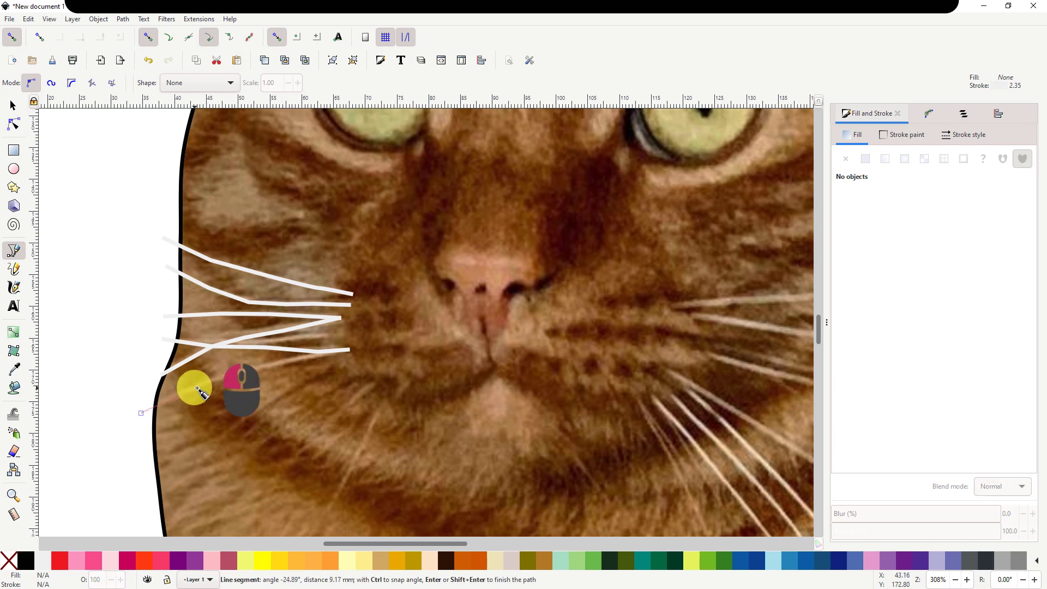
pyautogui.click(287, 365)
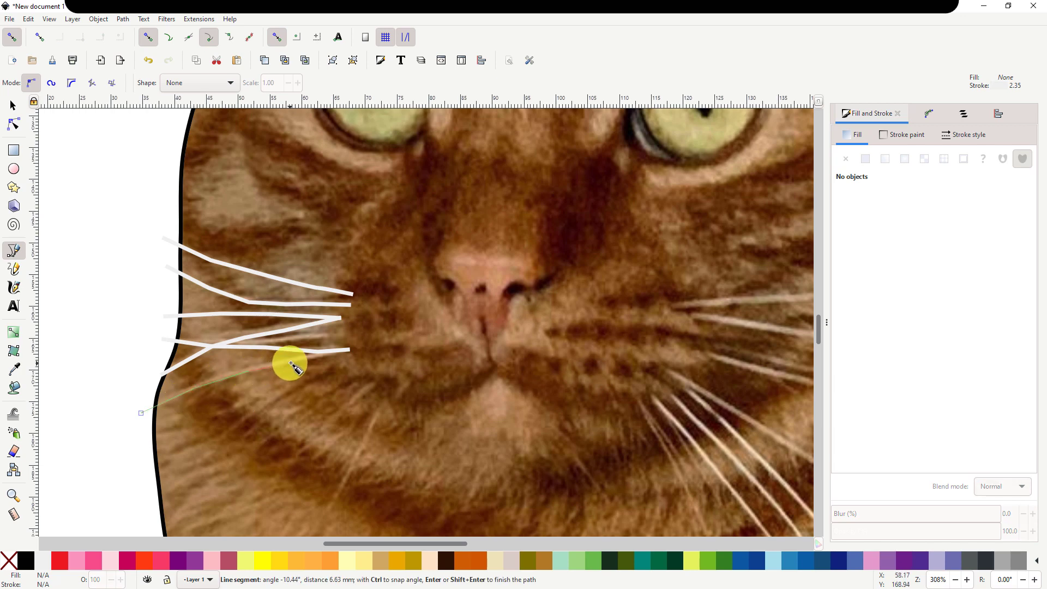
pyautogui.doubleClick(348, 350)
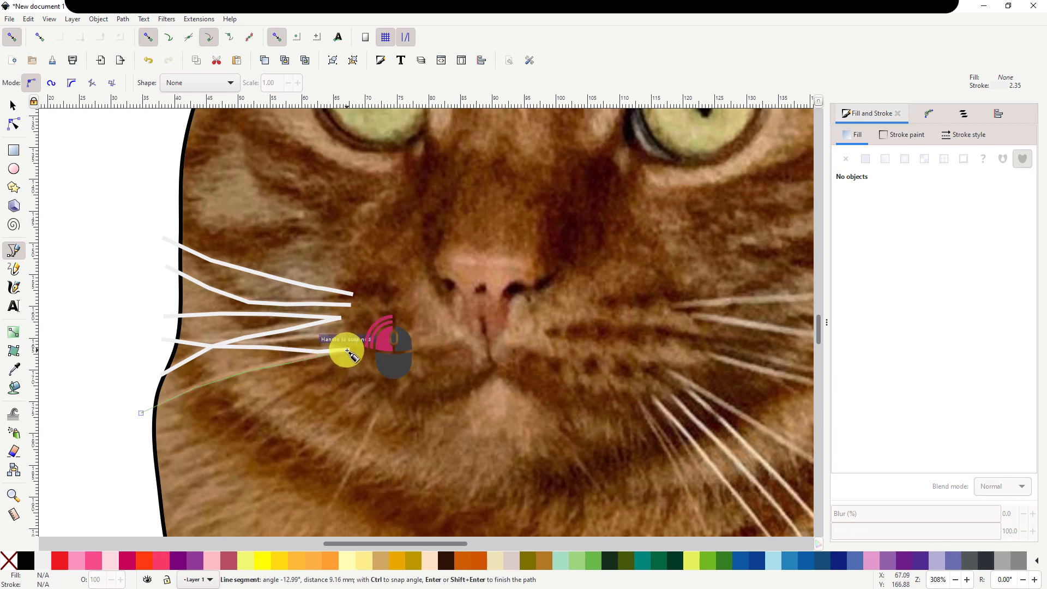
# Draw a short inner whisker branching off the fourth one toward the muzzle, and turn off snapping.
pyautogui.click(244, 337)
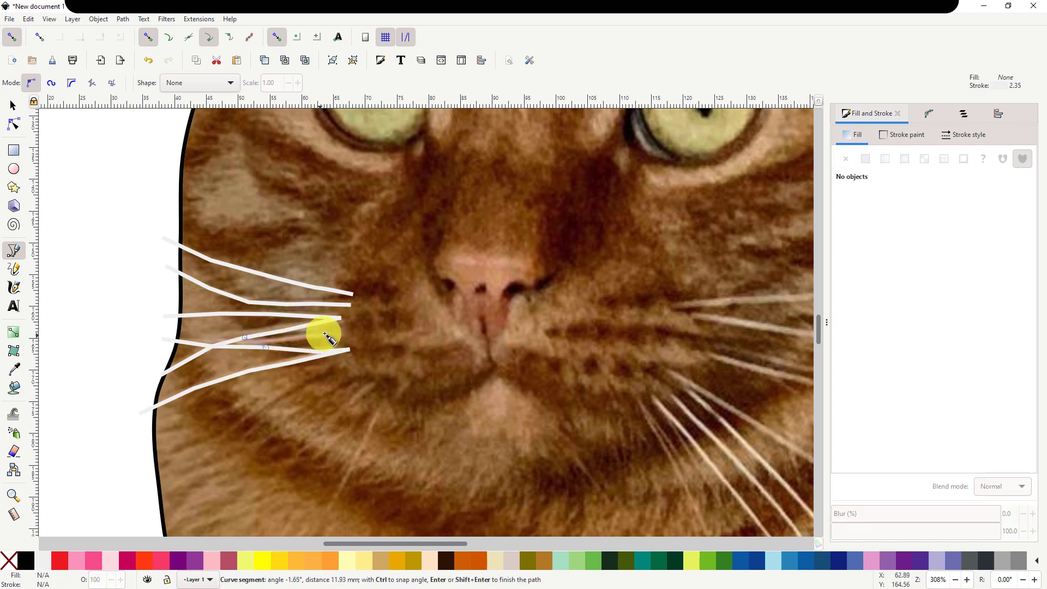
pyautogui.doubleClick(333, 334)
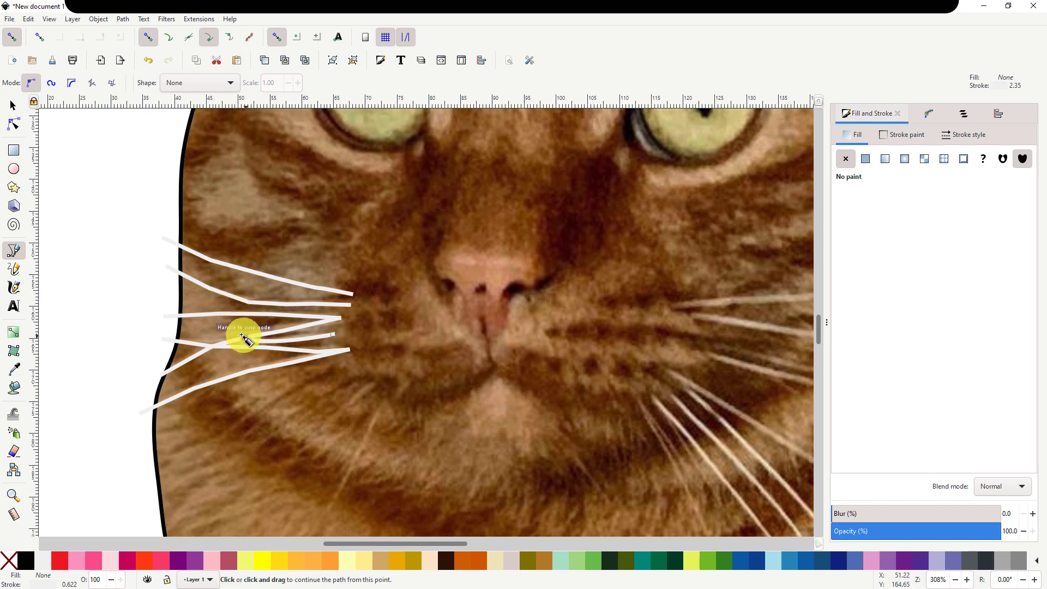
pyautogui.click(11, 37)
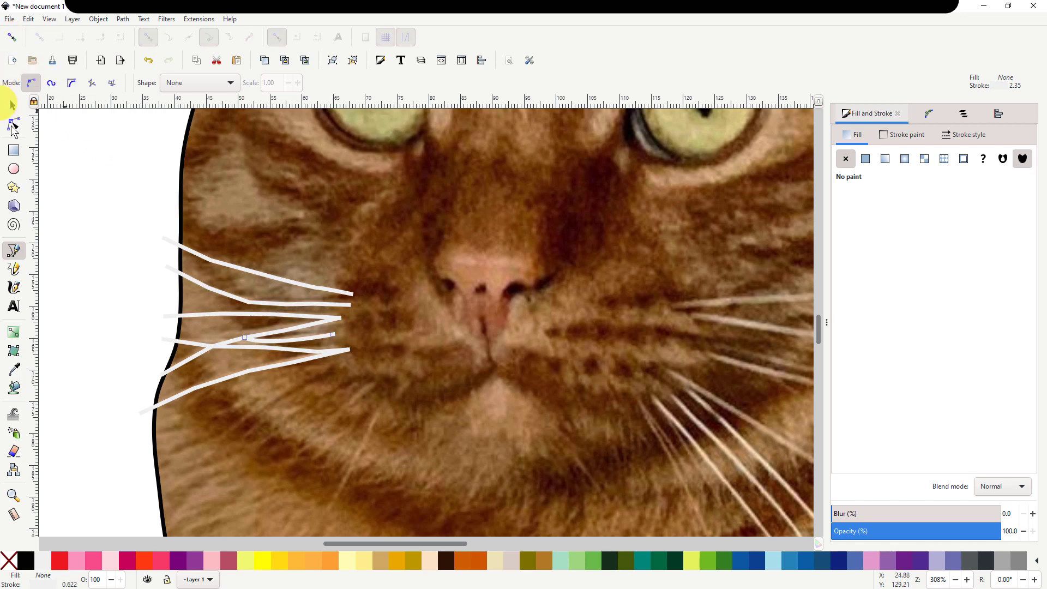
# Try tracing the uppermost whisker on the right-hand cheek with the Bezier tool, and undo the drawn path.
pyautogui.moveTo(505, 367); pyautogui.dragTo(460, 222)
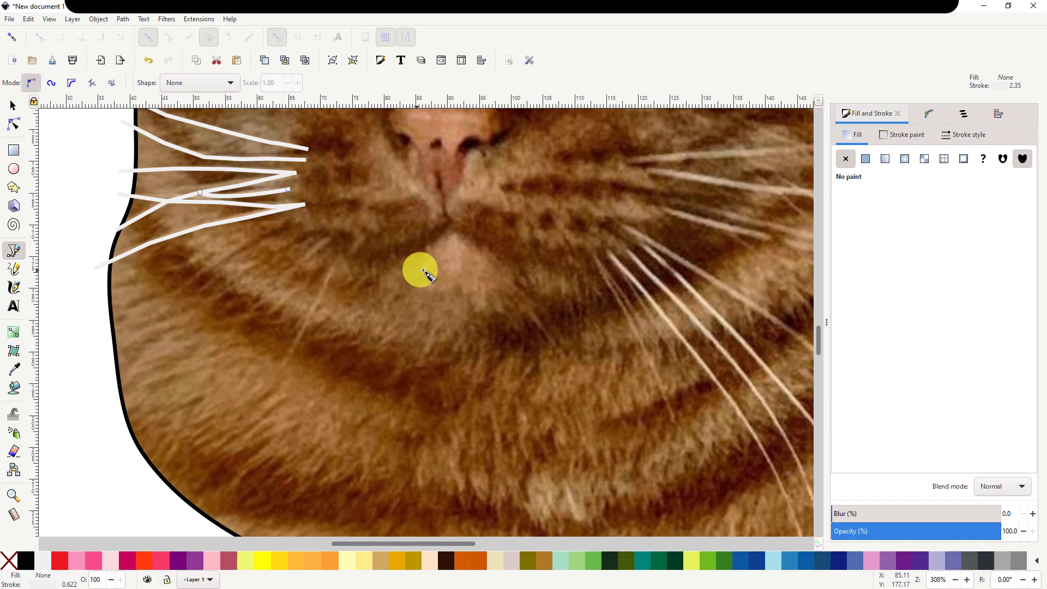
pyautogui.moveTo(426, 272); pyautogui.dragTo(19, 321)
pyautogui.click(232, 204)
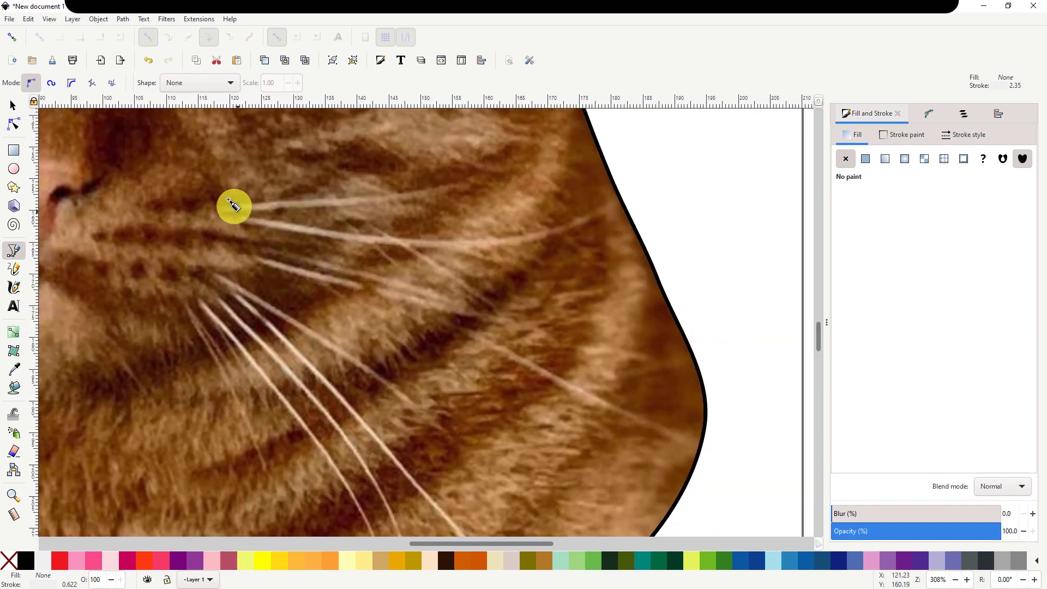
pyautogui.click(218, 208)
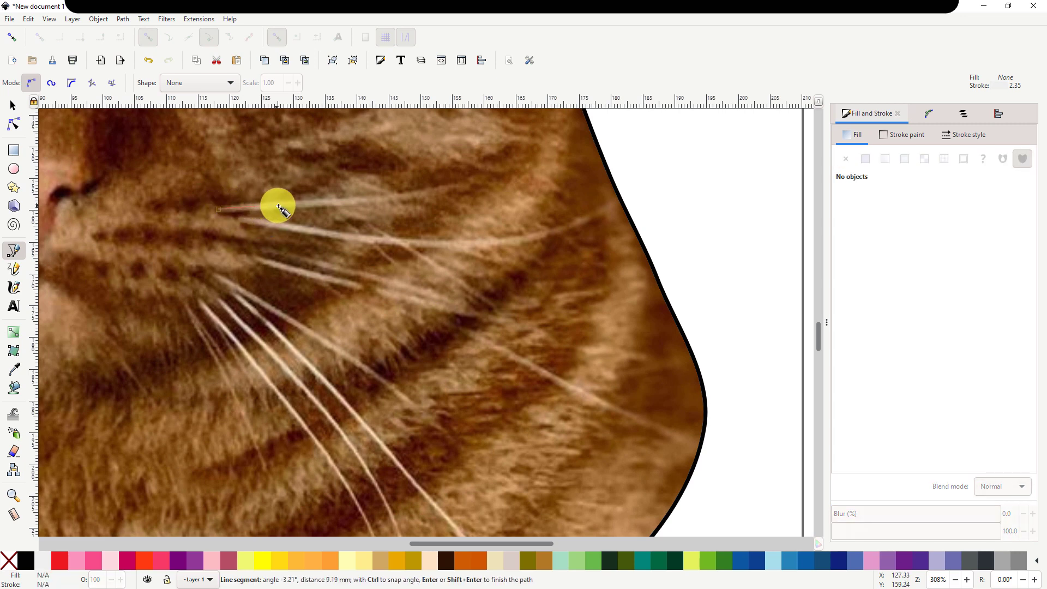
pyautogui.click(367, 200)
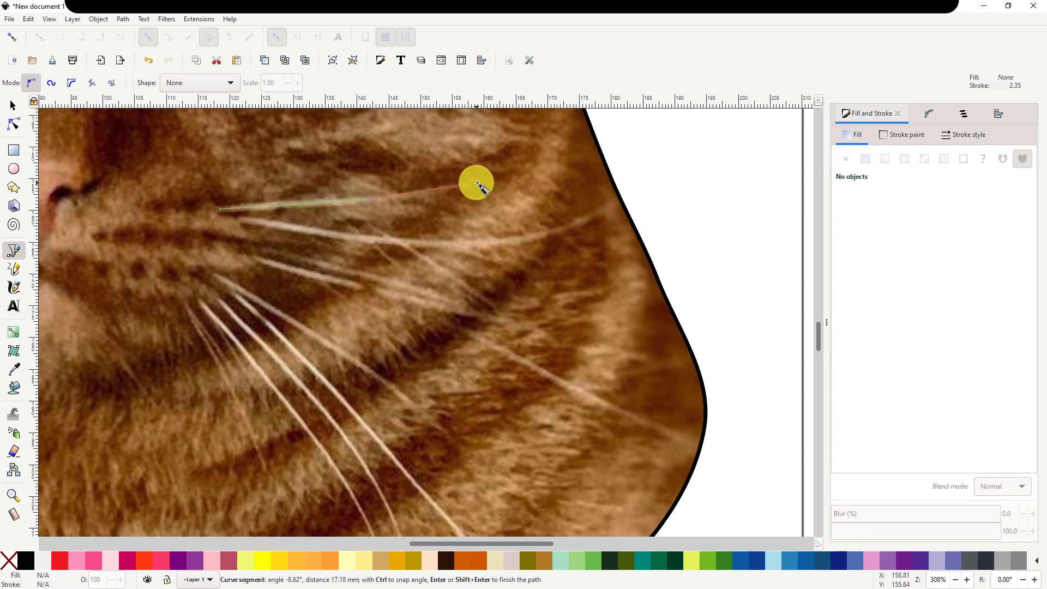
pyautogui.click(480, 181)
pyautogui.rightClick(479, 179)
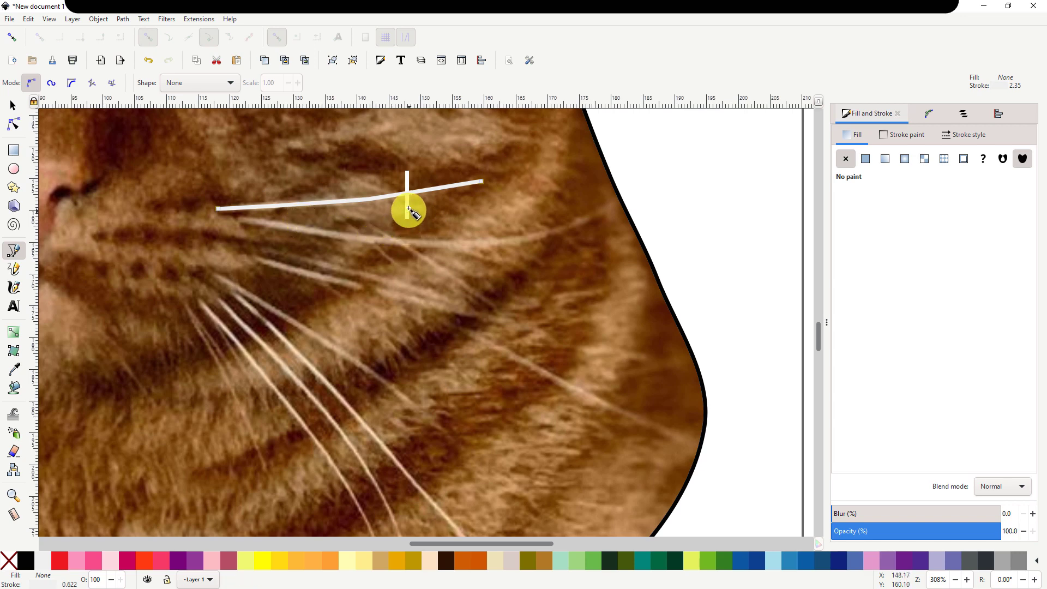
pyautogui.click(28, 19)
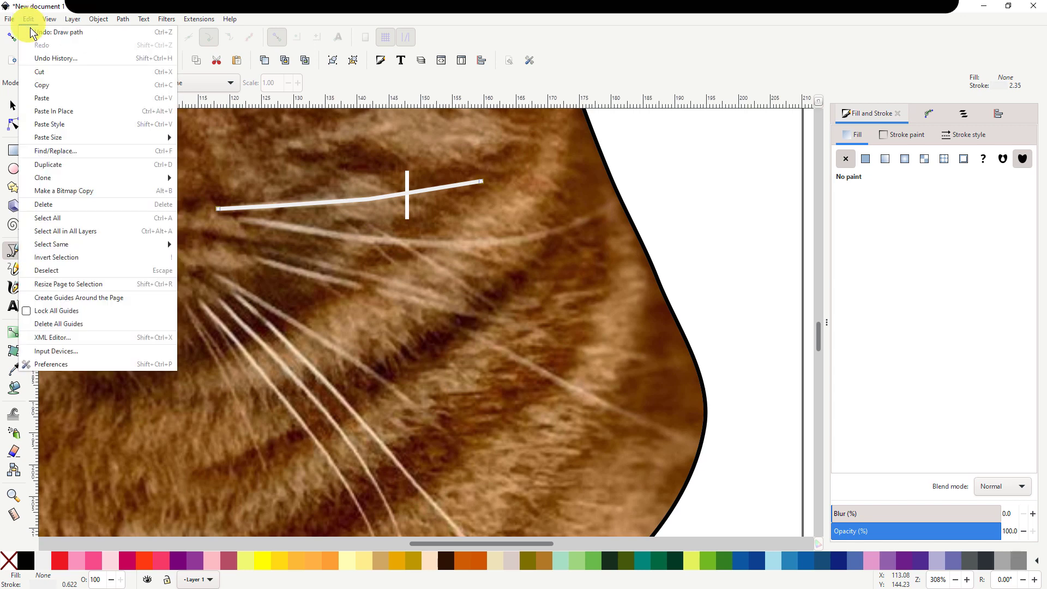
pyautogui.click(88, 32)
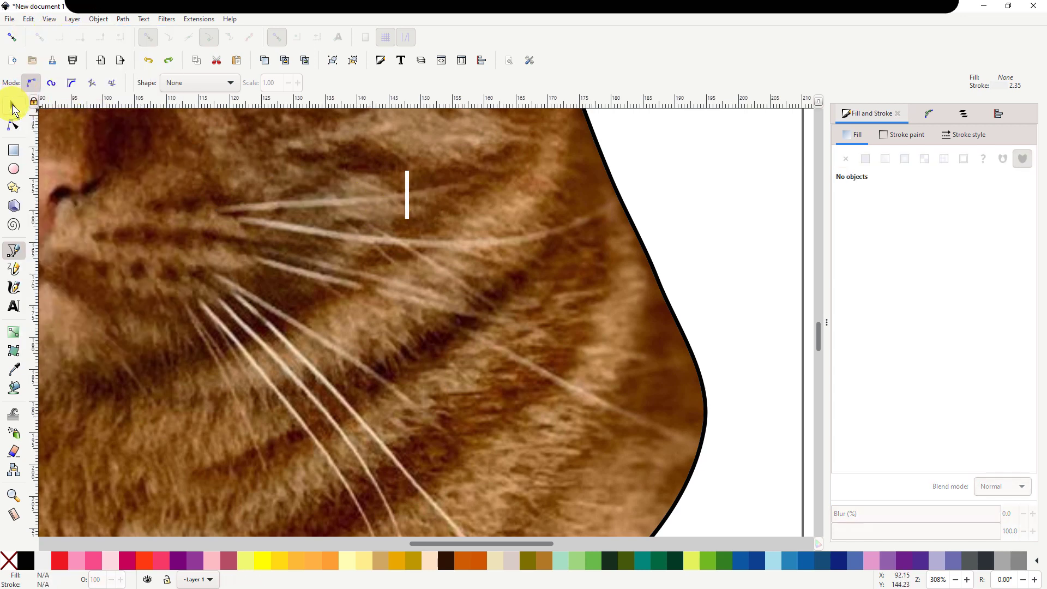
# Try to select the stray vertical white line on the right-hand cheek.
pyautogui.click(12, 107)
pyautogui.click(408, 200)
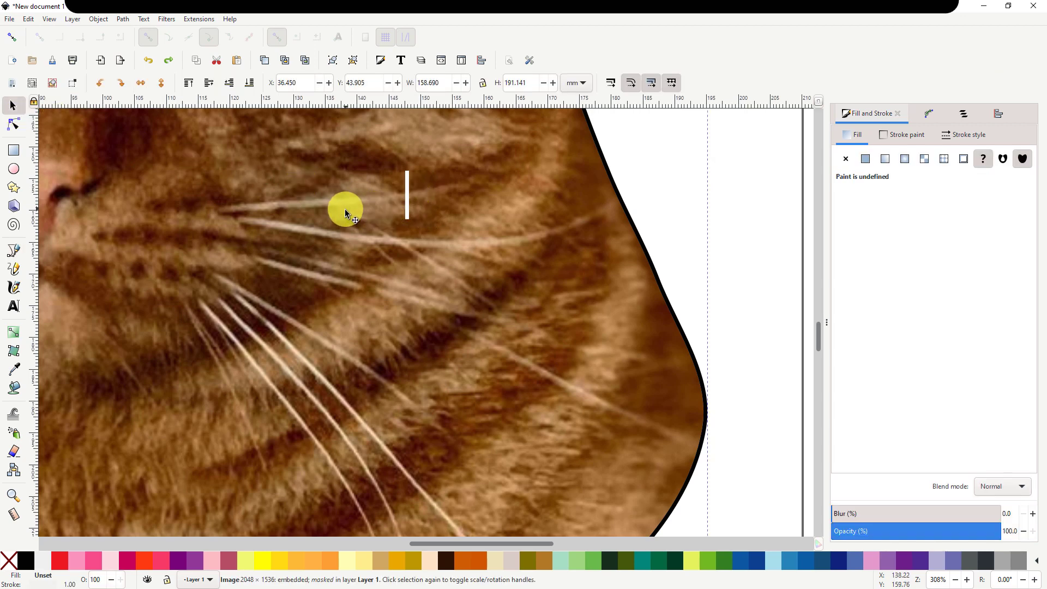
pyautogui.moveTo(358, 220); pyautogui.dragTo(445, 282)
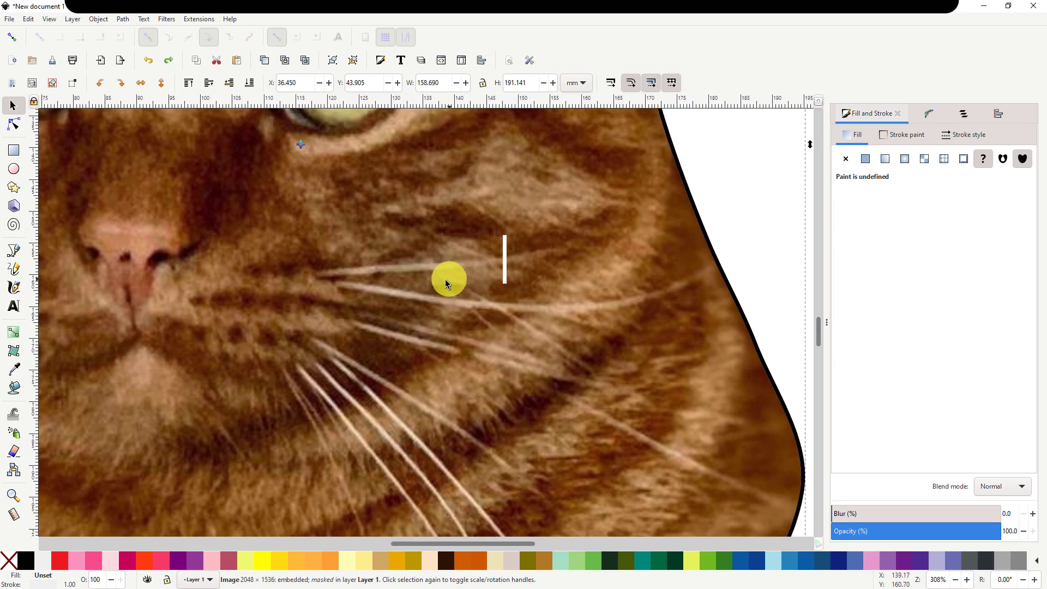
pyautogui.click(503, 252)
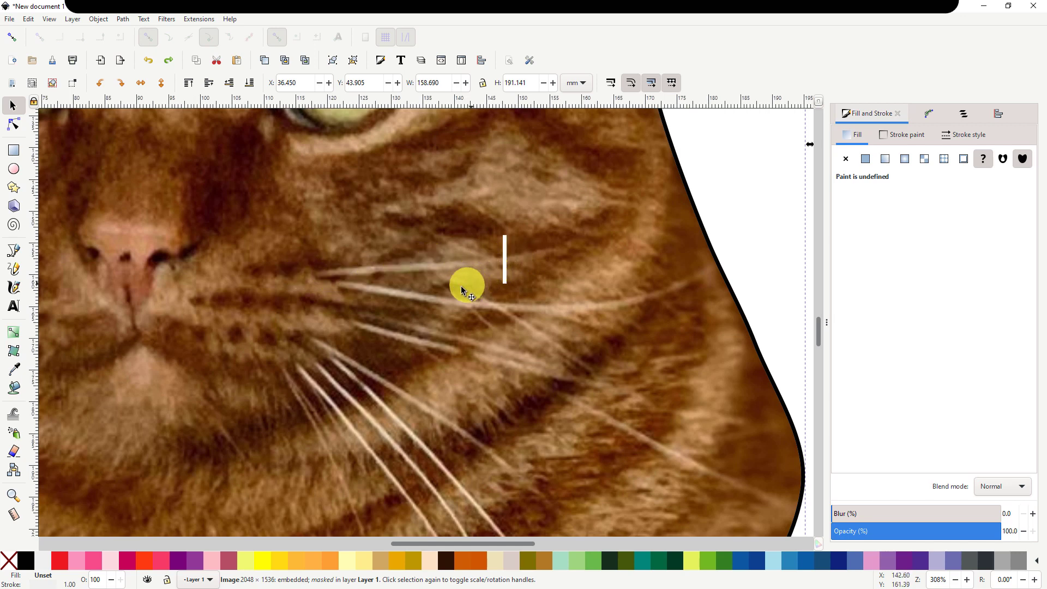
pyautogui.keyDown('ctrl'); pyautogui.scroll(-2, 315, 271); pyautogui.keyUp('ctrl')
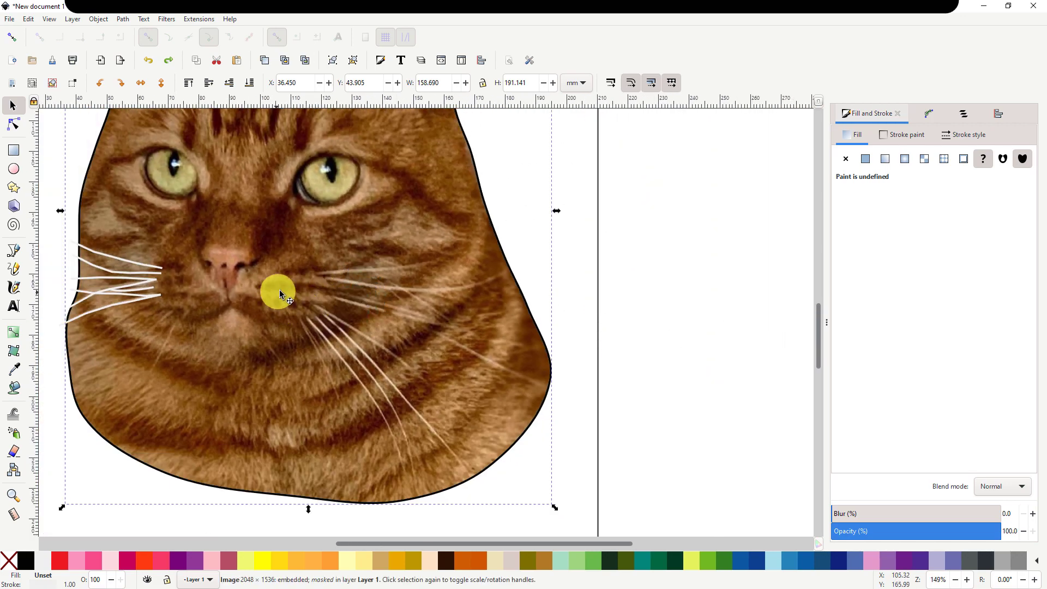
pyautogui.keyDown('ctrl'); pyautogui.scroll(2, 362, 292); pyautogui.keyUp('ctrl')
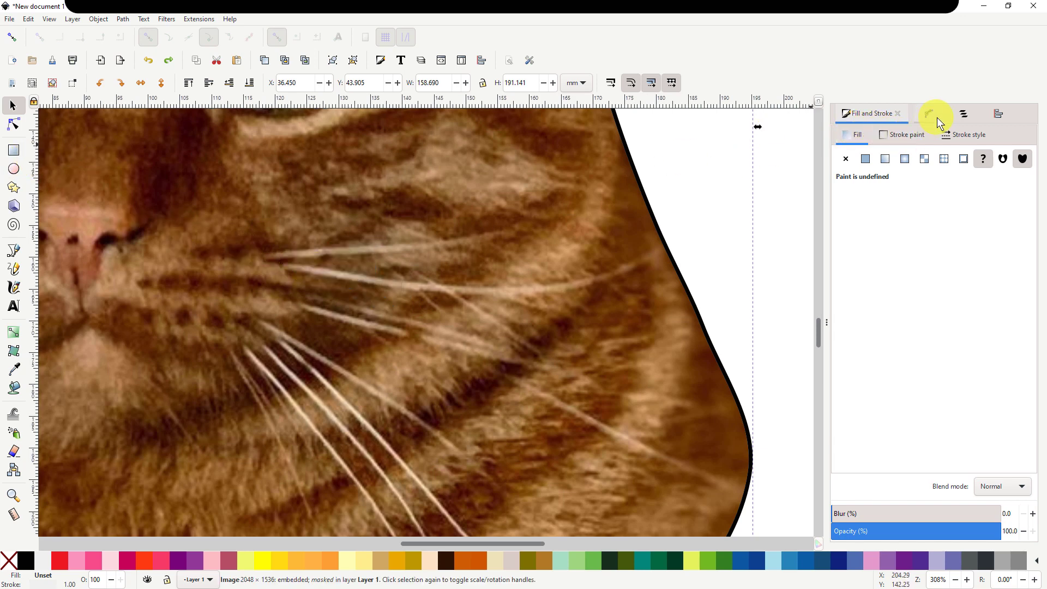
# Lock the masked cat photo image832 in the object list.
pyautogui.click(964, 113)
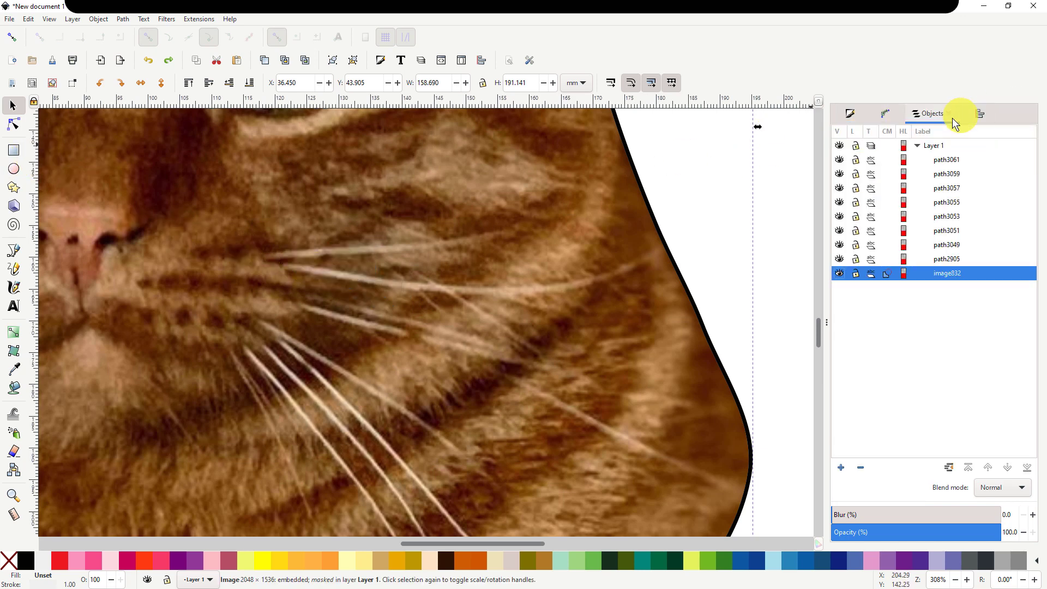
pyautogui.click(839, 278)
pyautogui.click(840, 279)
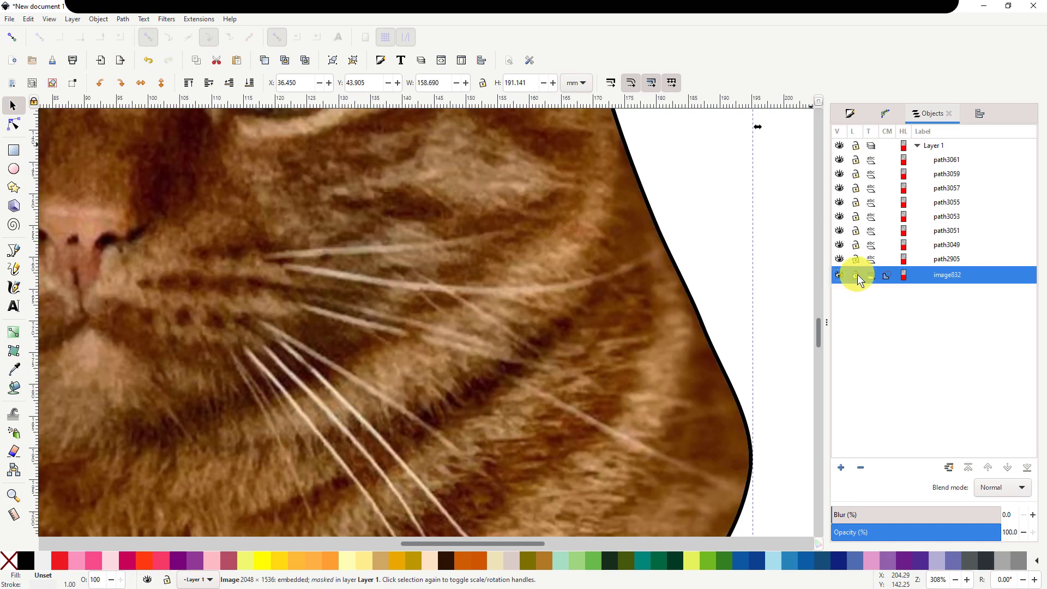
pyautogui.click(856, 274)
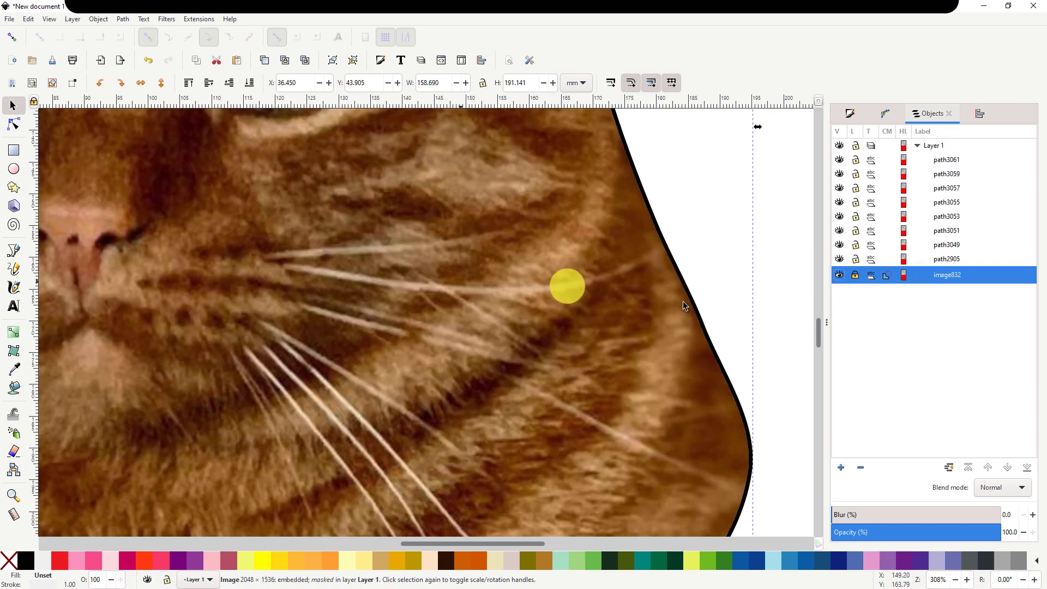
# Trace the uppermost whisker on the right-hand cheek as a Bezier path from the muzzle outward, curving slightly upward and ending inside the outline.
pyautogui.scroll(-3, 578, 286)
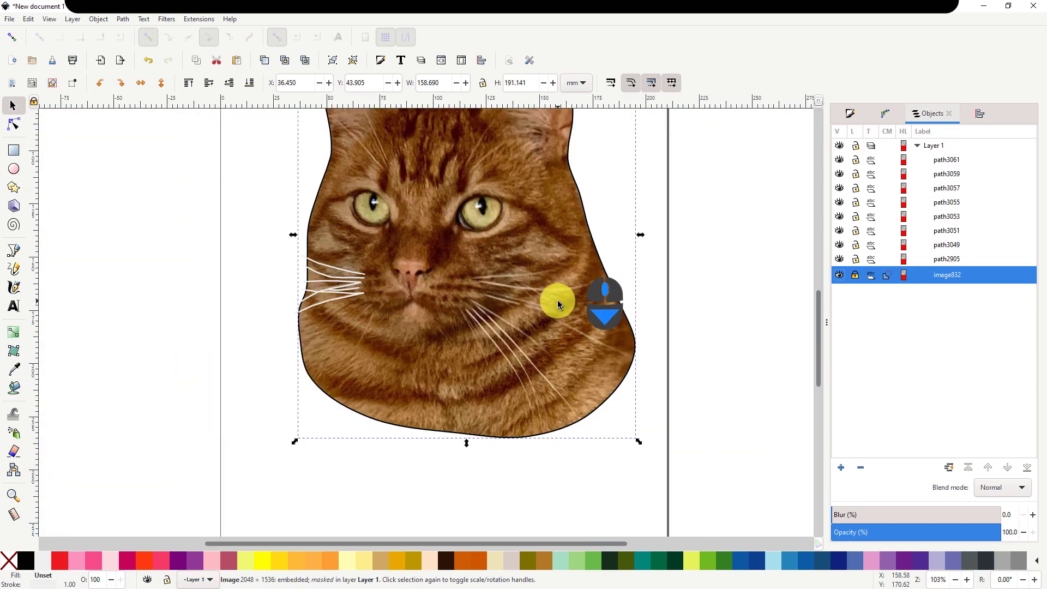
pyautogui.scroll(1, 567, 292)
pyautogui.scroll(2, 574, 283)
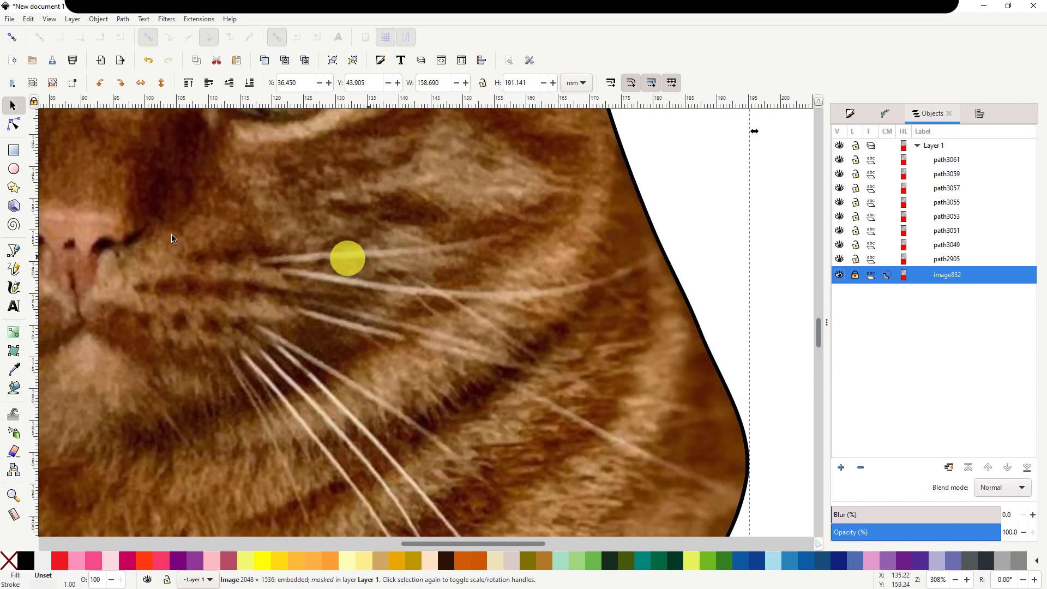
pyautogui.click(14, 253)
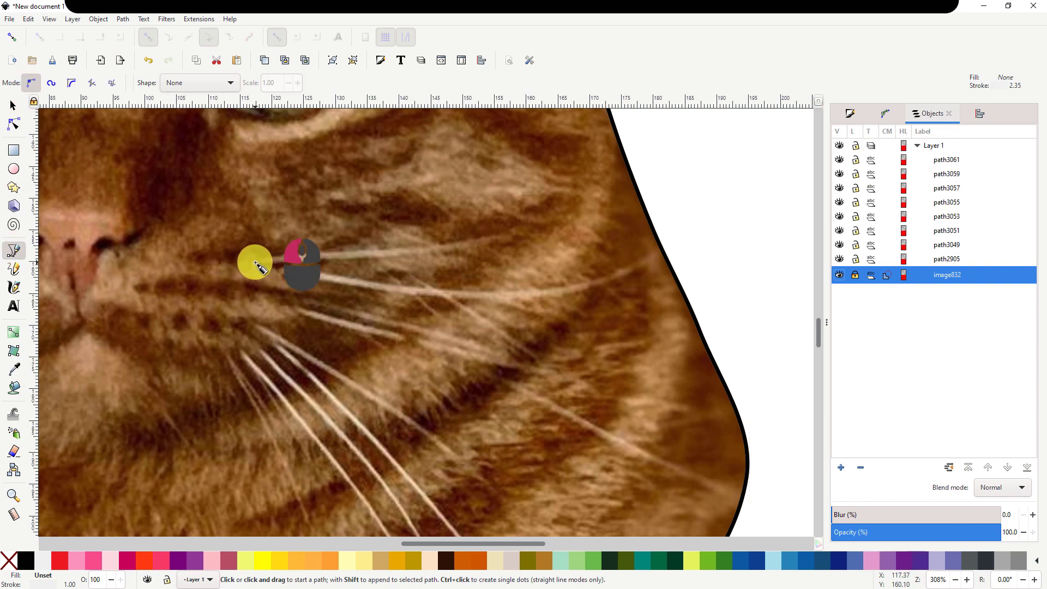
pyautogui.click(256, 264)
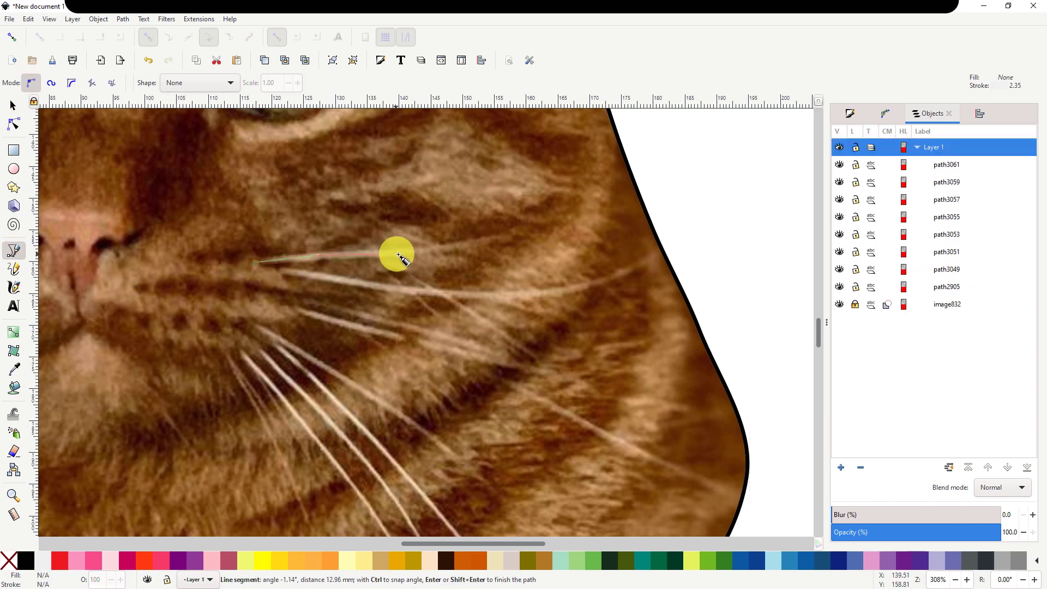
pyautogui.click(467, 247)
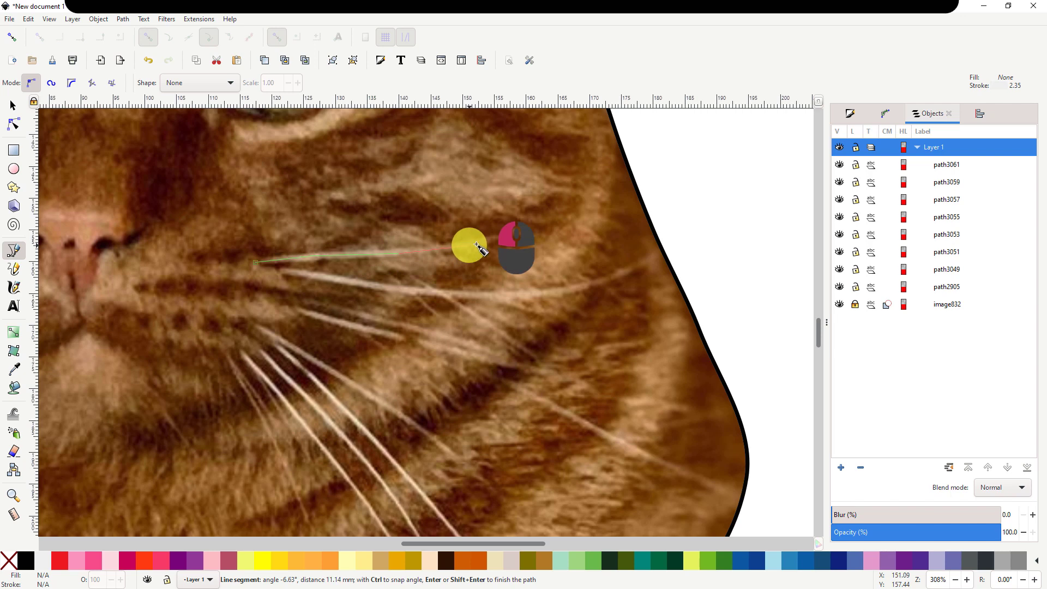
pyautogui.doubleClick(528, 231)
# Trace the second right-hand whisker below it with the Bezier tool, dipping across the cheek and rising past the head outline.
pyautogui.click(282, 271)
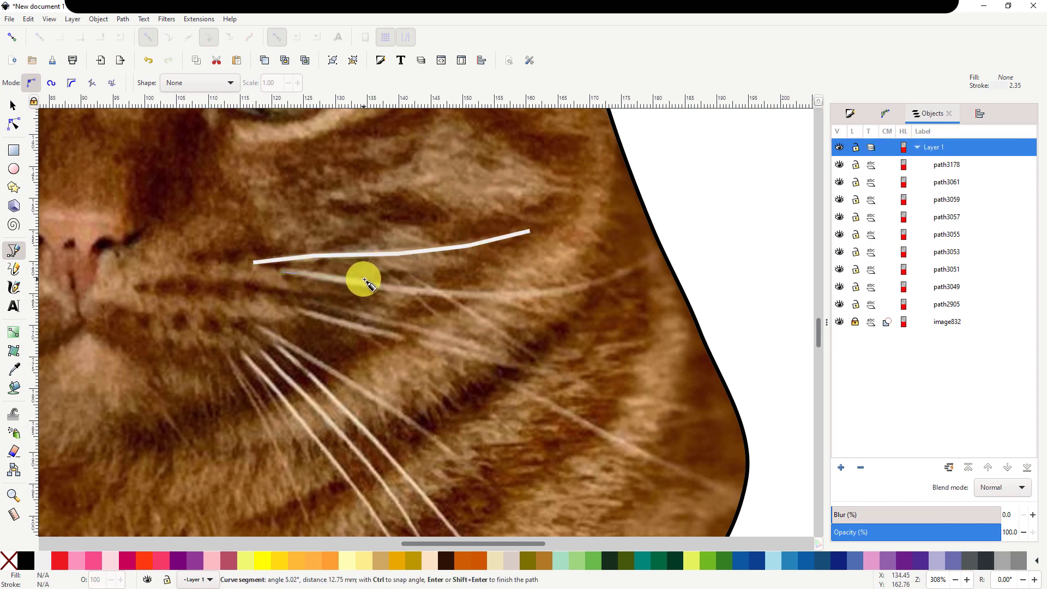
pyautogui.click(421, 292)
pyautogui.click(517, 297)
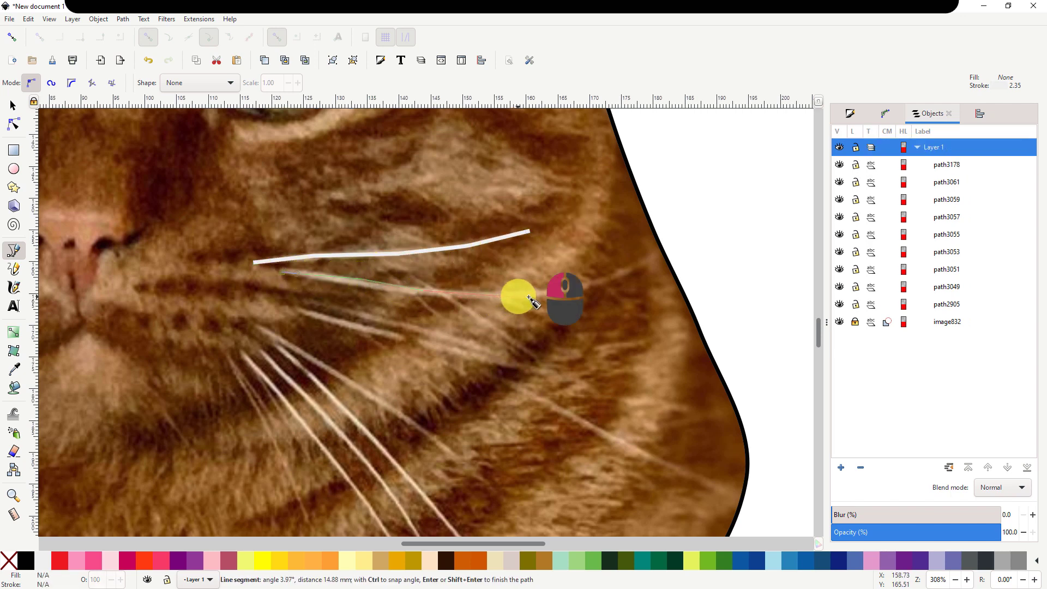
pyautogui.click(593, 288)
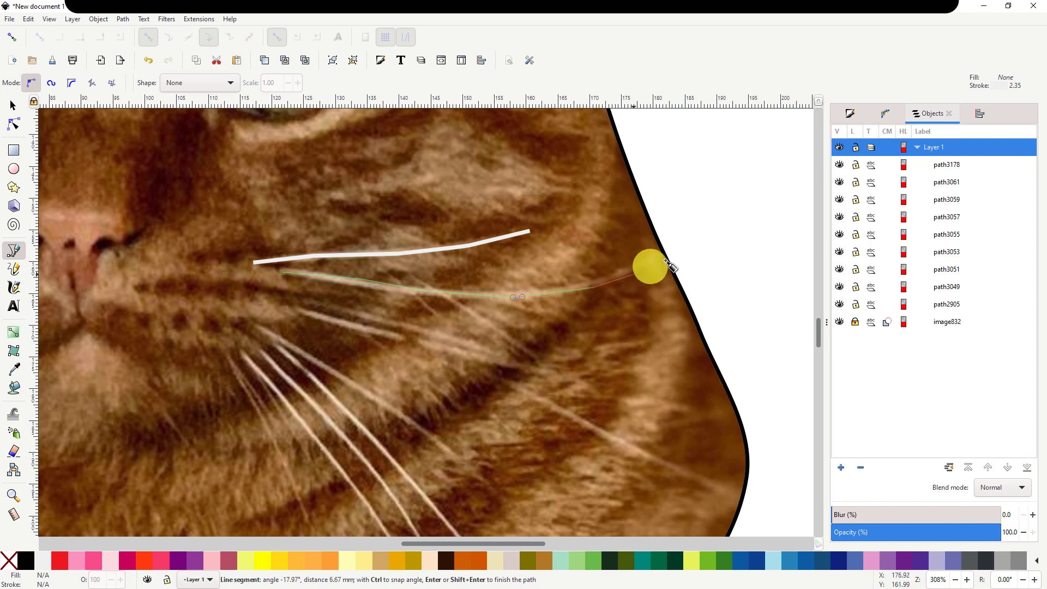
pyautogui.doubleClick(688, 241)
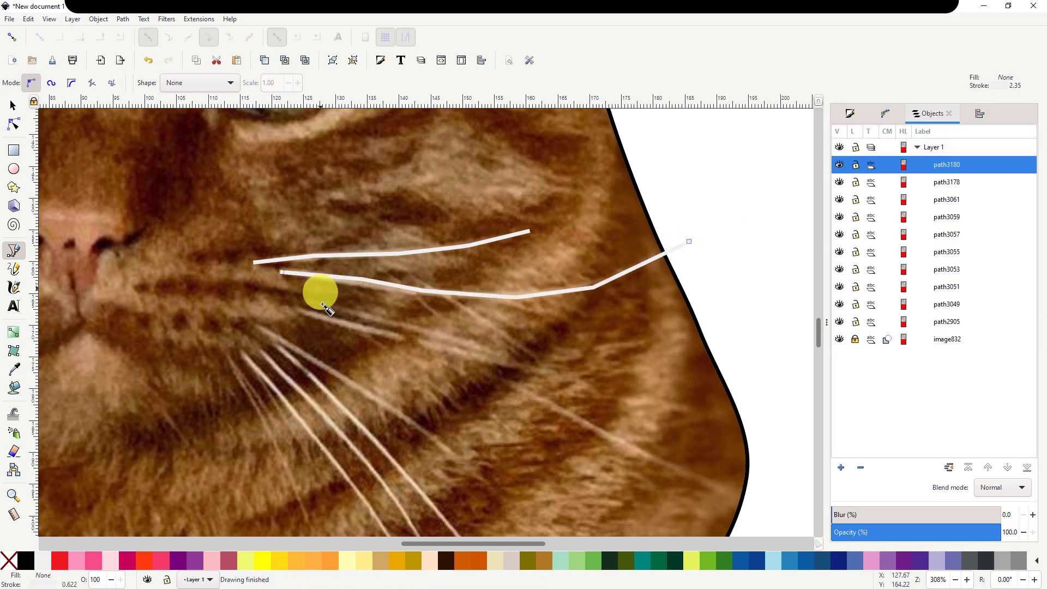
# Trace the third and fourth right-hand whiskers as two close Bezier paths sloping down from the muzzle and ending inside the head outline.
pyautogui.moveTo(309, 305); pyautogui.dragTo(383, 319)
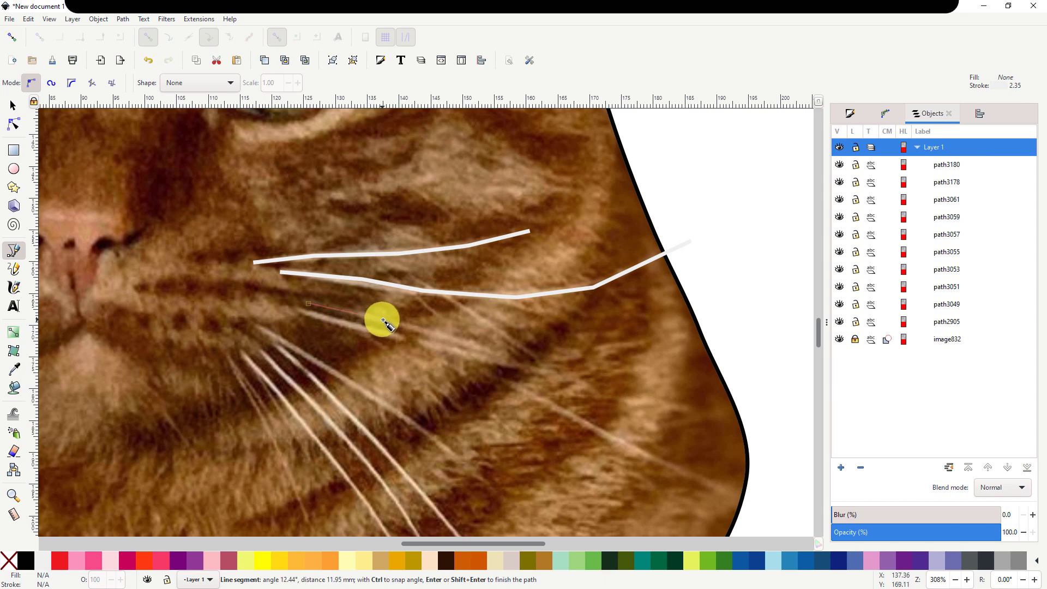
pyautogui.doubleClick(529, 365)
pyautogui.click(288, 310)
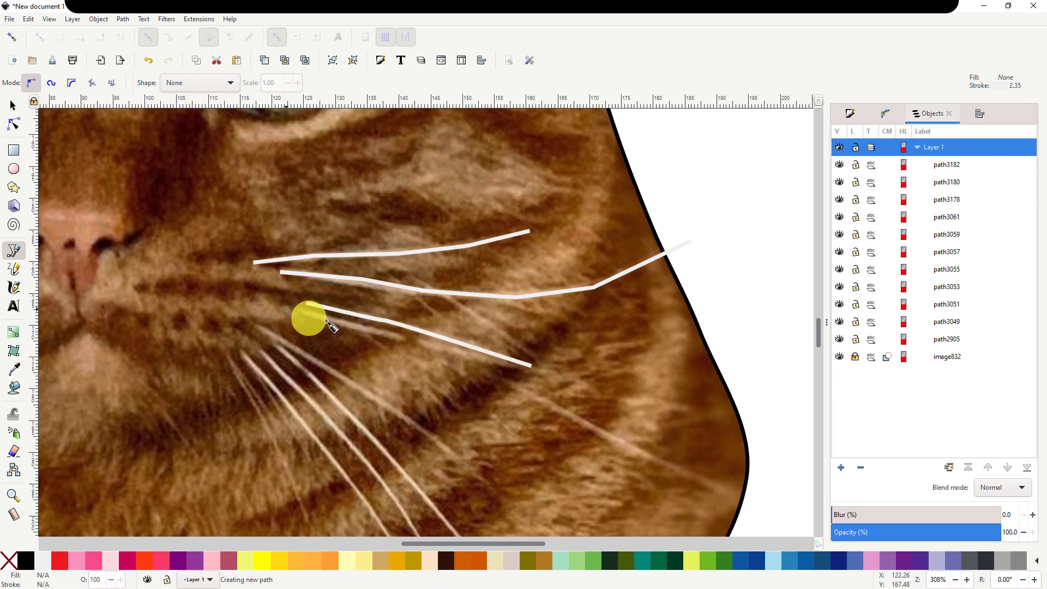
pyautogui.click(371, 330)
pyautogui.click(507, 366)
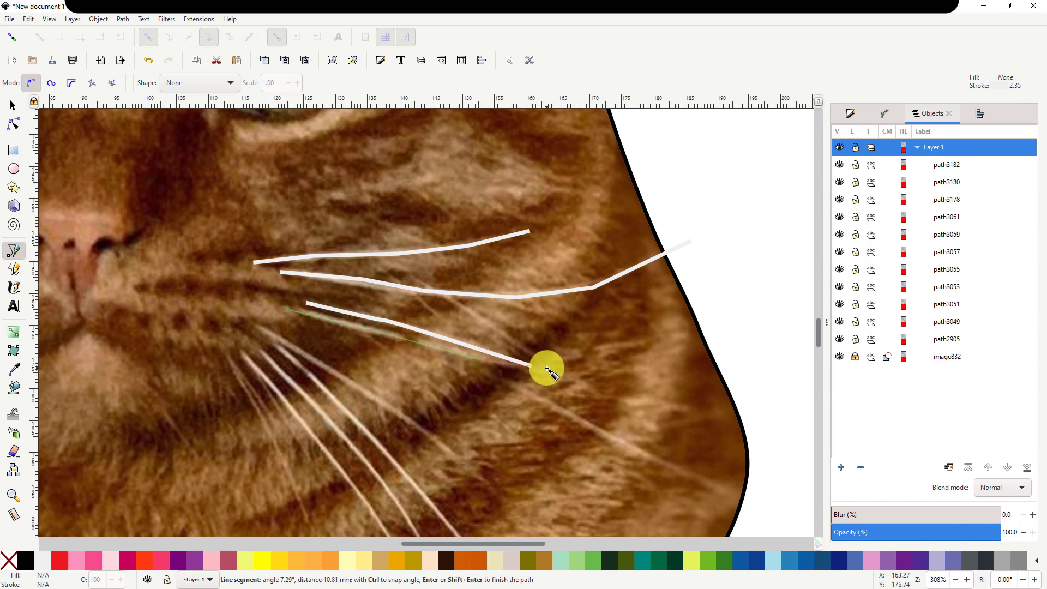
pyautogui.doubleClick(568, 375)
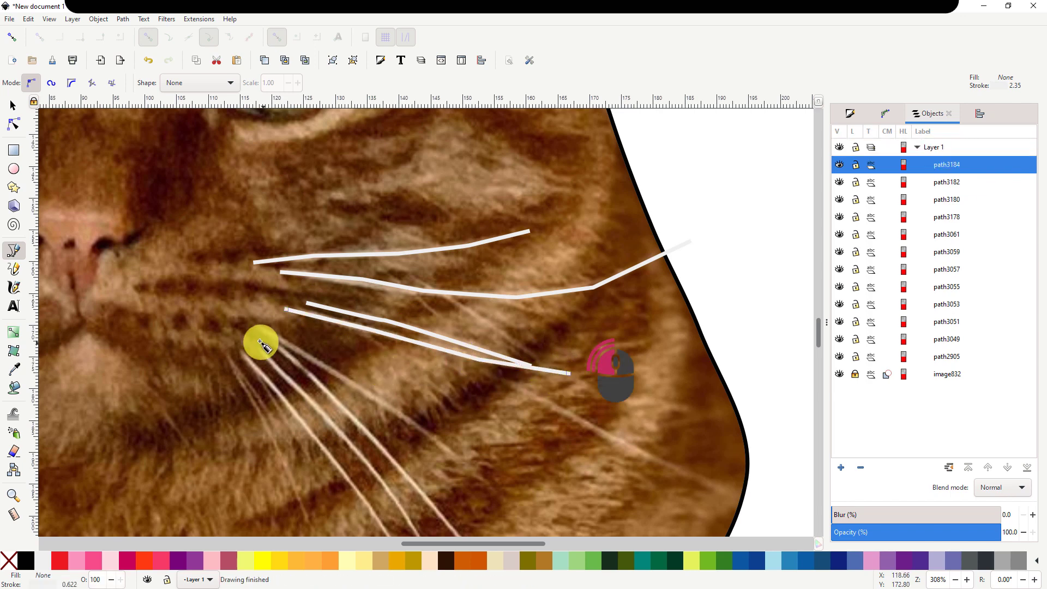
# Trace the fifth and sixth right-hand whiskers with the Bezier tool, running diagonally down from the muzzle across the lower cheek.
pyautogui.click(253, 325)
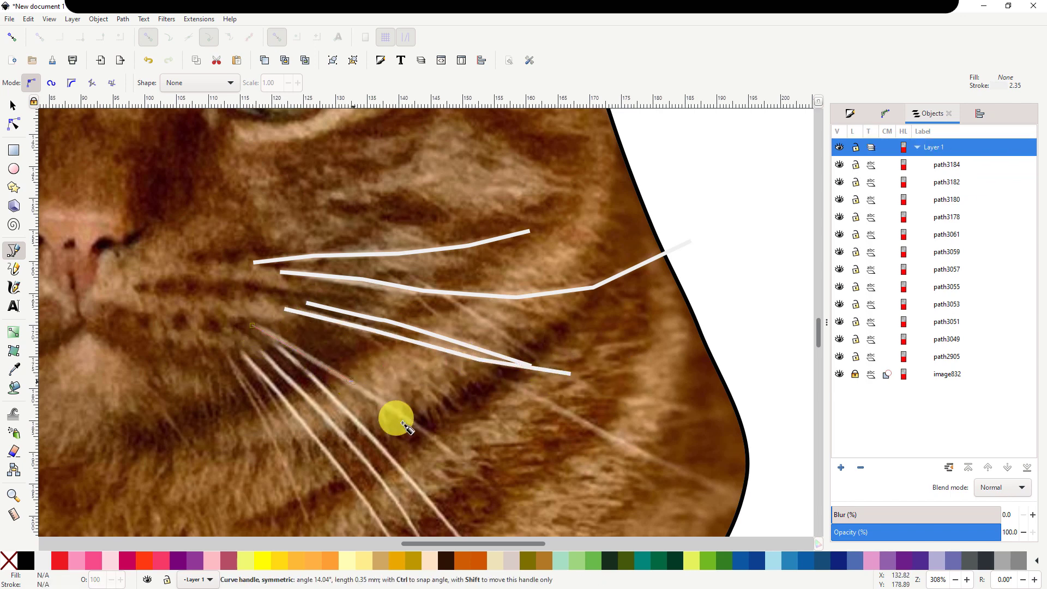
pyautogui.doubleClick(507, 498)
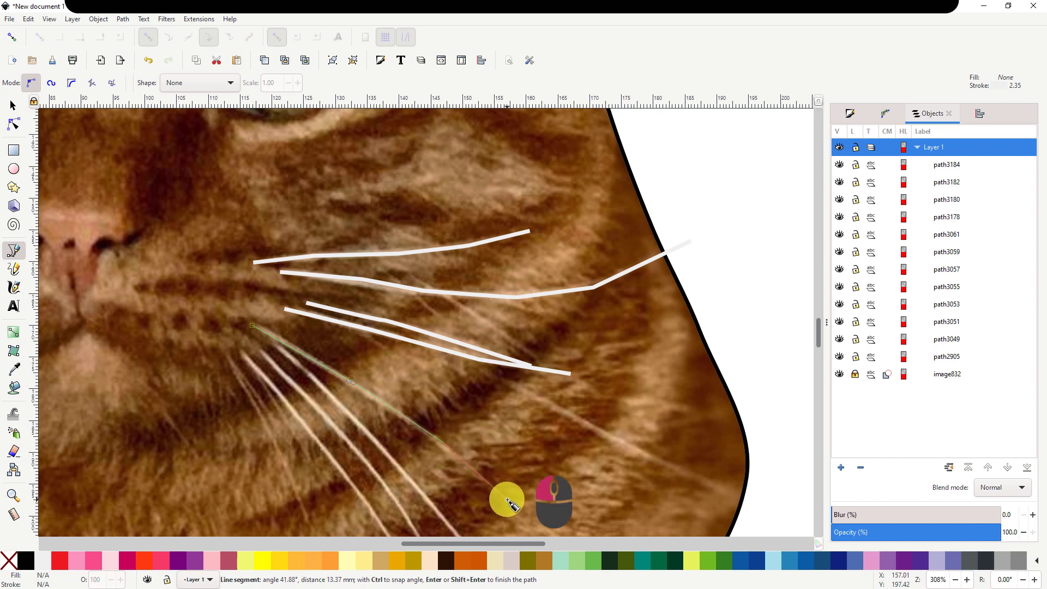
pyautogui.click(280, 349)
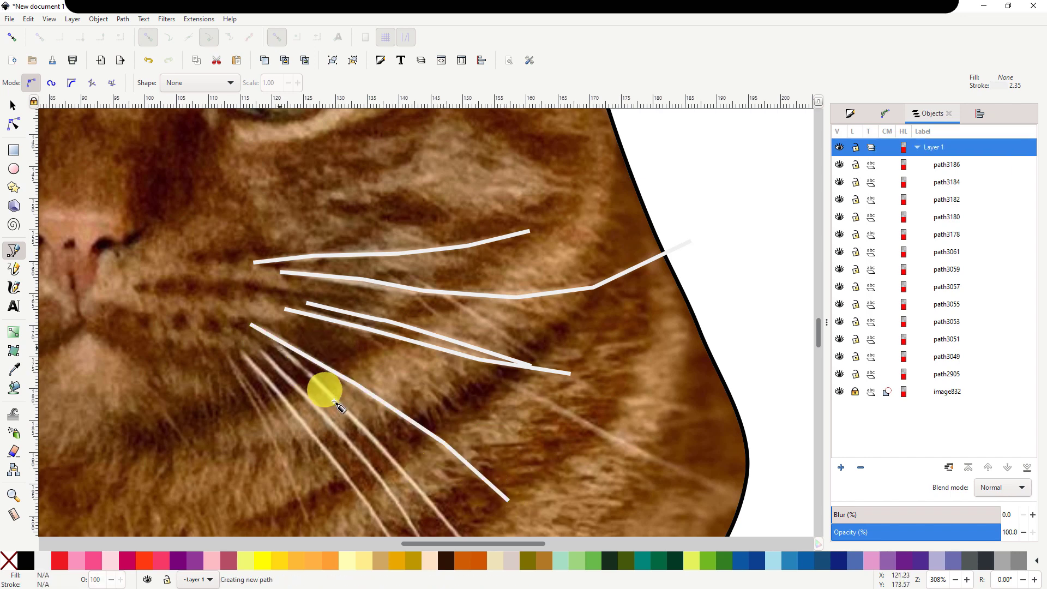
pyautogui.click(363, 432)
pyautogui.click(418, 489)
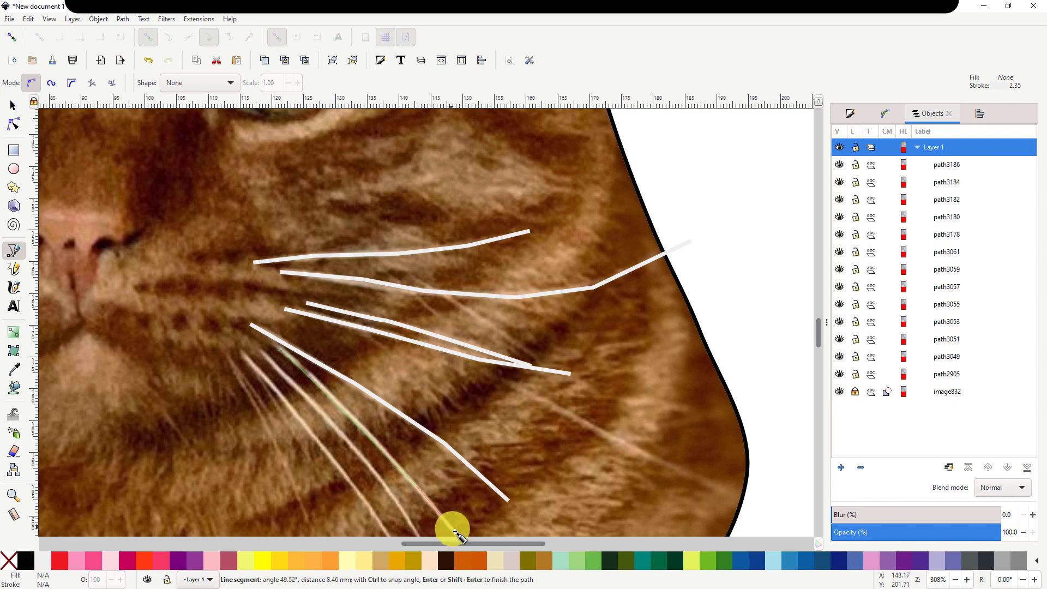
pyautogui.moveTo(451, 475); pyautogui.dragTo(404, 257)
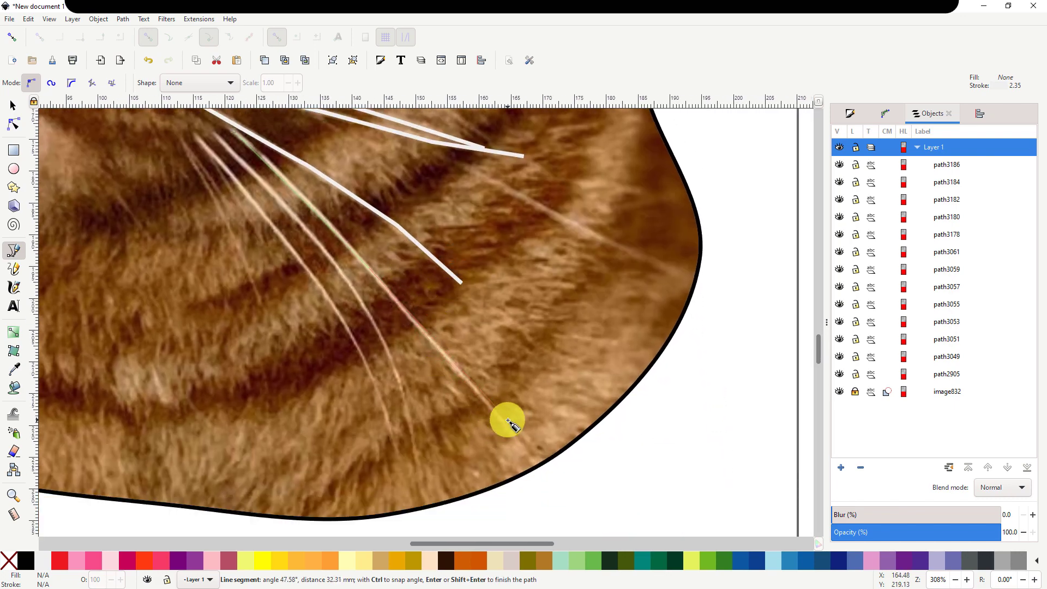
pyautogui.doubleClick(507, 424)
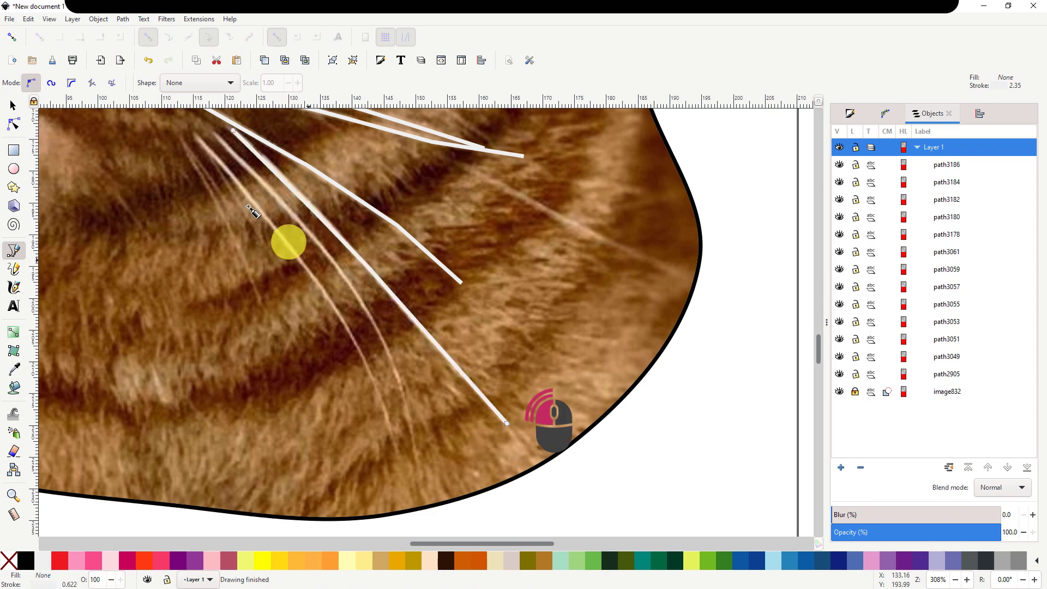
# Trace the seventh right-hand whisker as a Bezier path bending steeply down towards the chin and ending just above the lower outline.
pyautogui.click(214, 134)
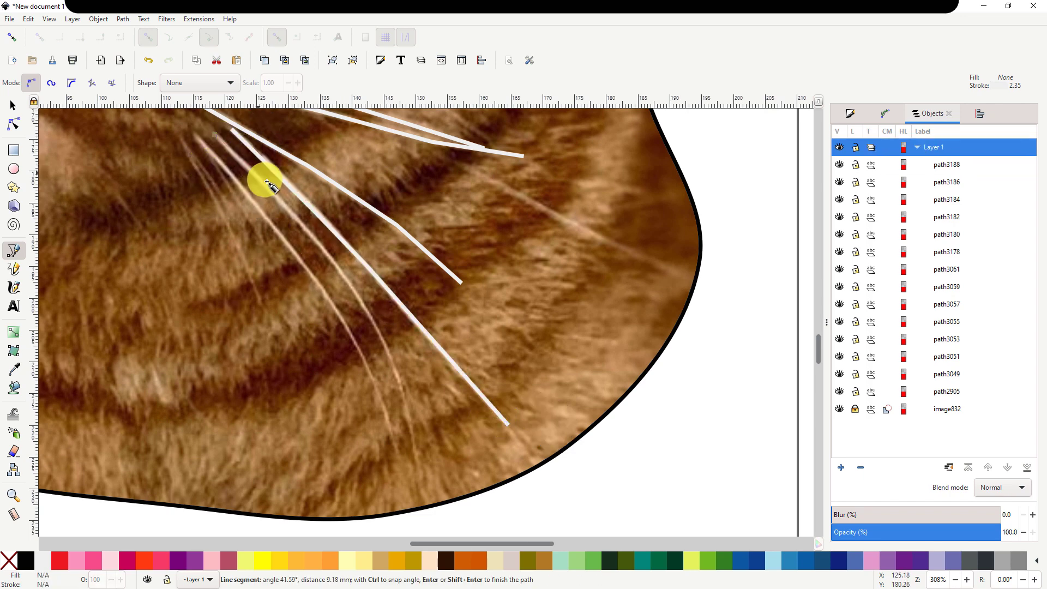
pyautogui.click(349, 280)
pyautogui.click(385, 344)
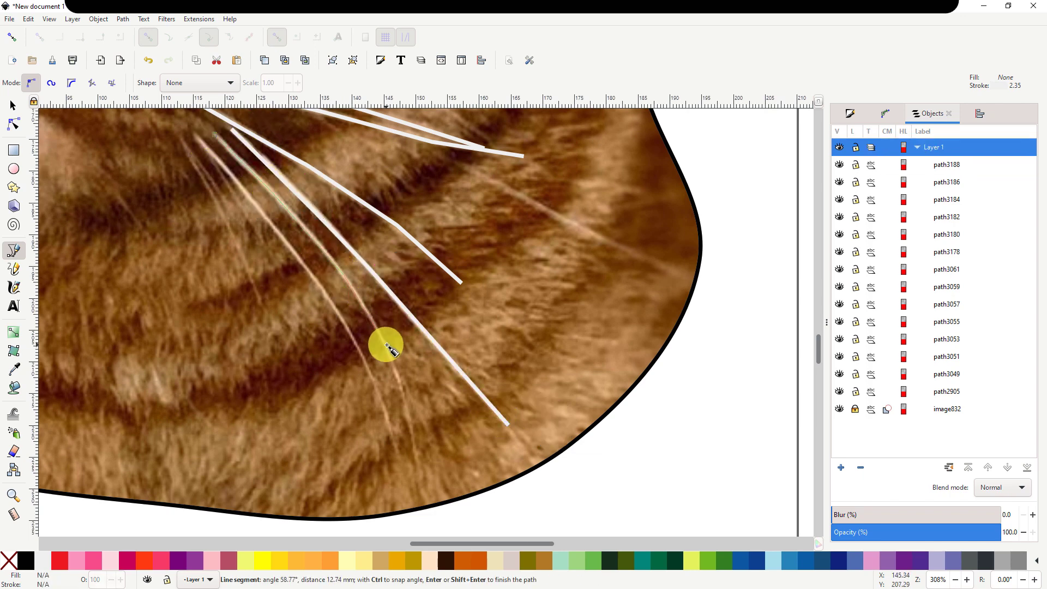
pyautogui.click(409, 413)
pyautogui.doubleClick(419, 471)
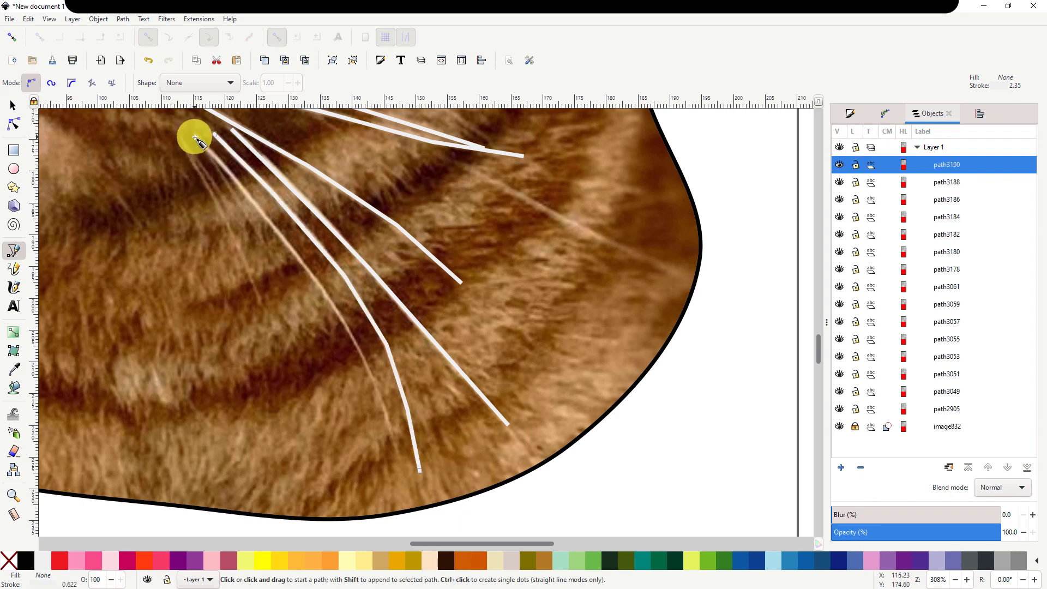
# Trace the eighth right-hand whisker just inward of the seventh, following its curve down towards the lower outline with the Bezier tool.
pyautogui.click(195, 137)
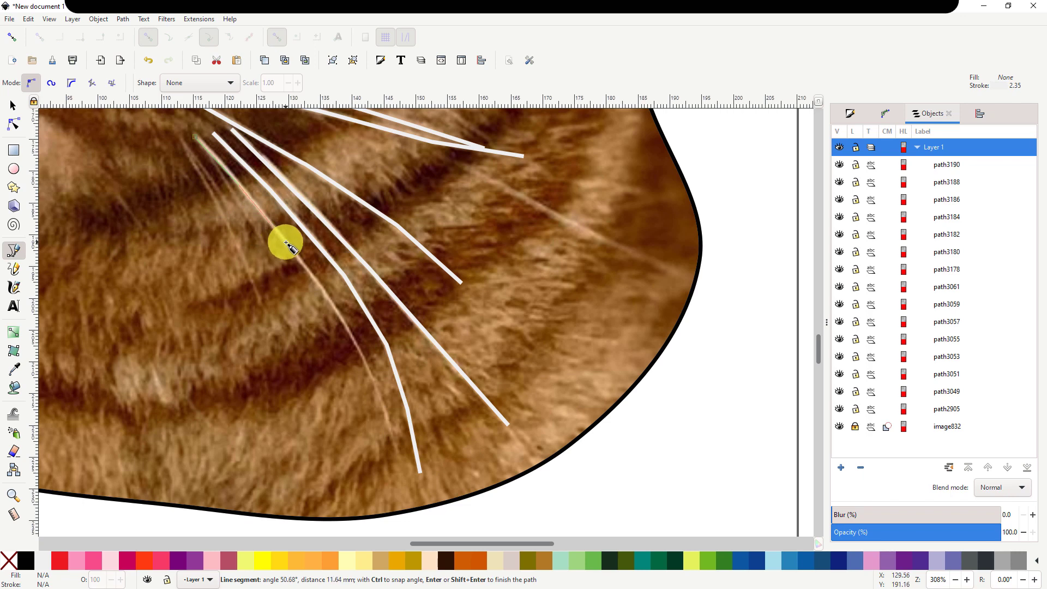
pyautogui.click(338, 310)
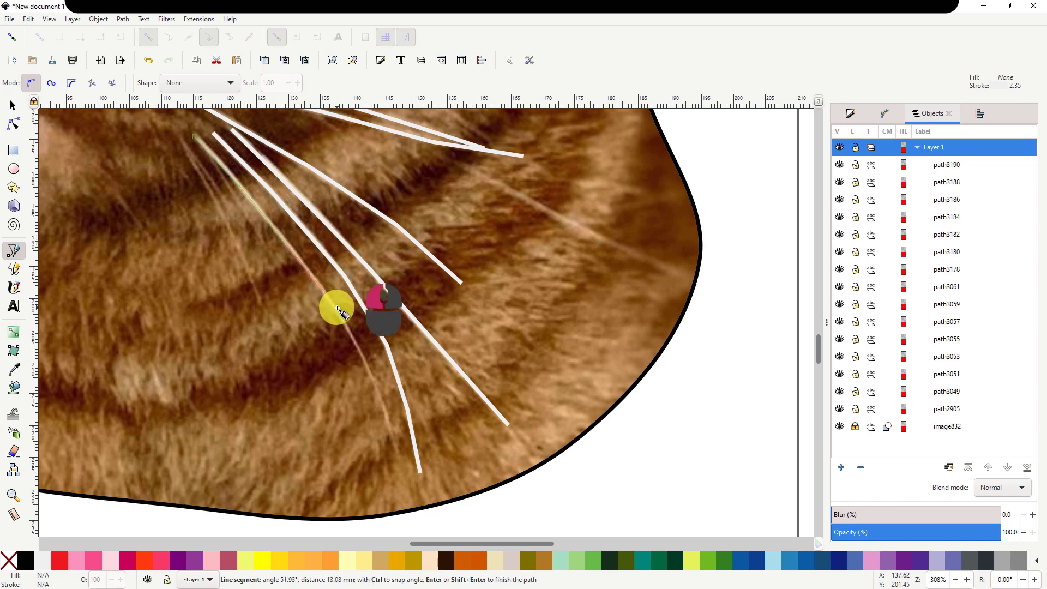
pyautogui.click(376, 389)
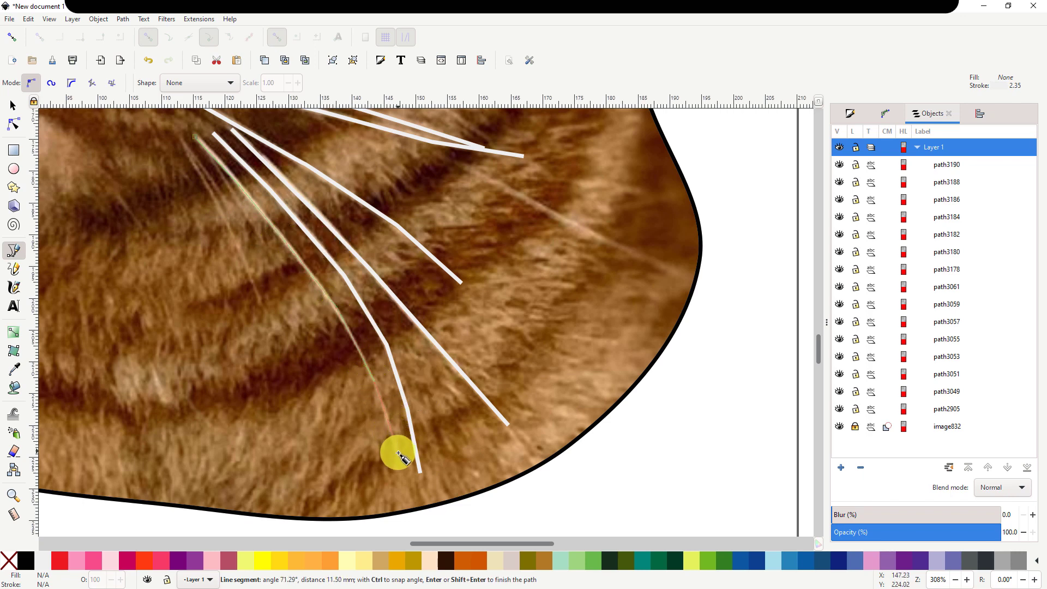
pyautogui.doubleClick(398, 454)
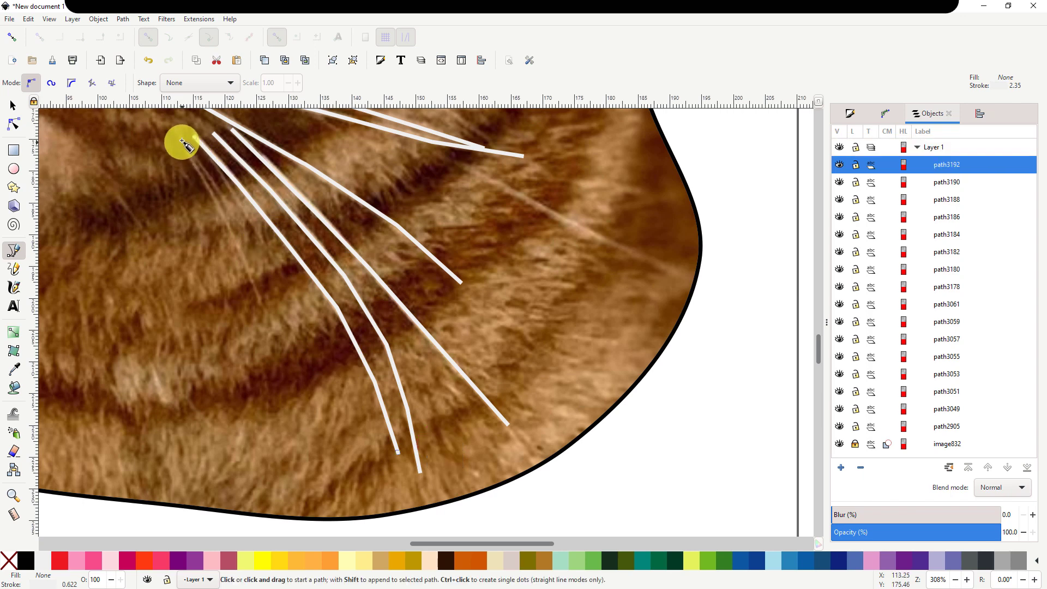
# Trace the two short innermost whiskers on the right-hand side as Bezier paths, the second about 14 mm wide and 28 mm tall.
pyautogui.click(178, 134)
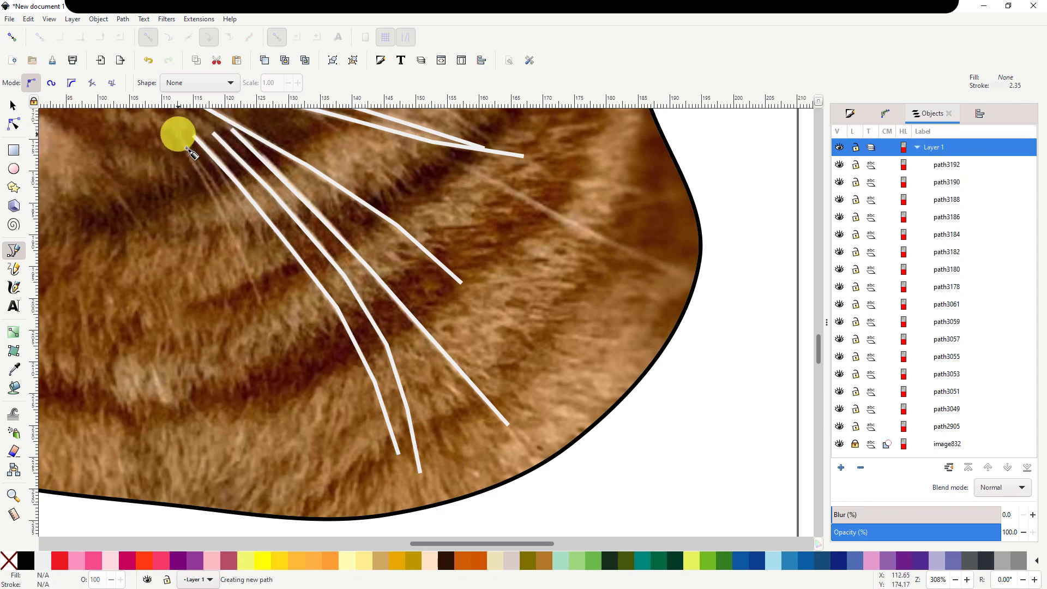
pyautogui.click(238, 233)
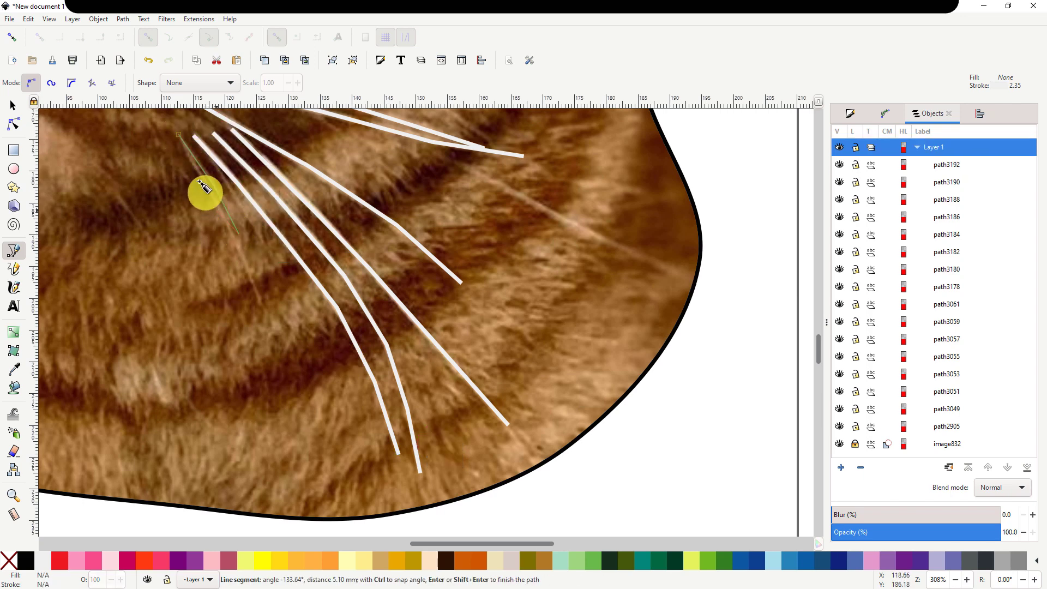
pyautogui.doubleClick(252, 266)
pyautogui.click(168, 142)
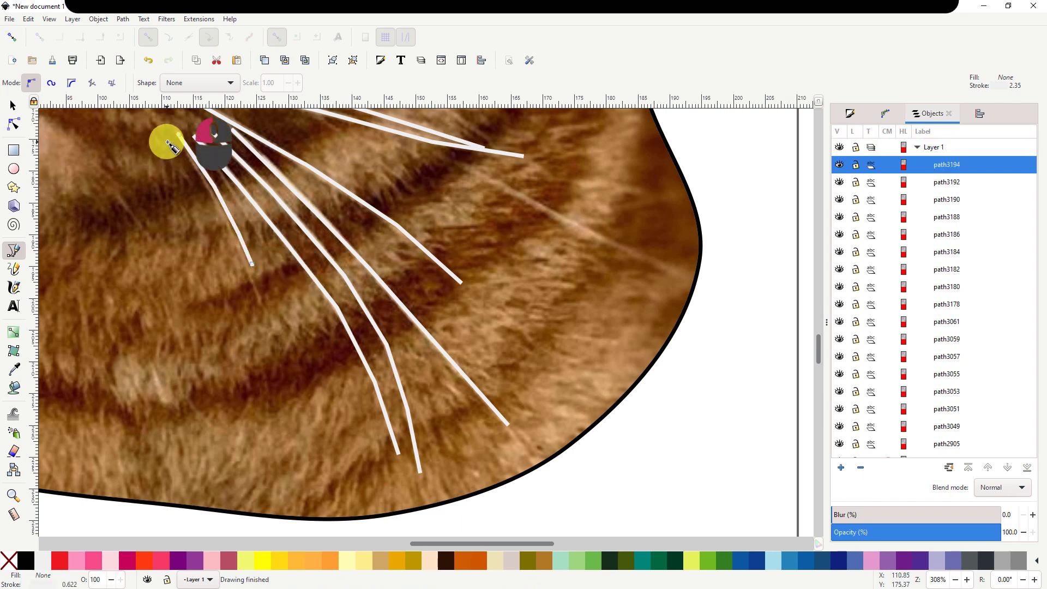
pyautogui.click(248, 307)
pyautogui.rightClick(251, 314)
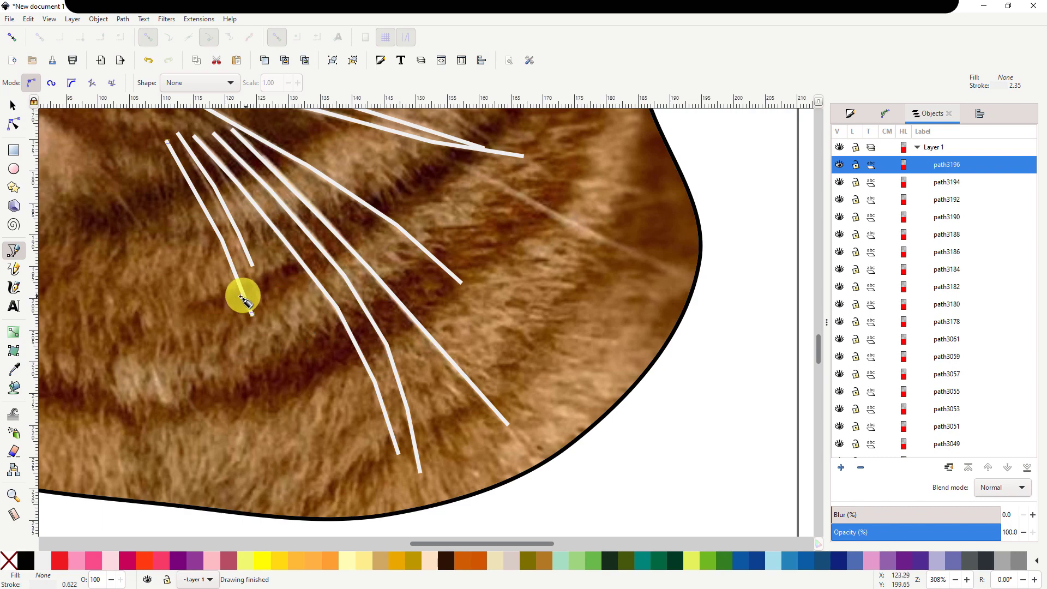
# Select all 17 white whisker paths on both cheeks, leaving out the black head outline.
pyautogui.keyDown('ctrl'); pyautogui.scroll(-4, 230, 310); pyautogui.keyUp('ctrl')
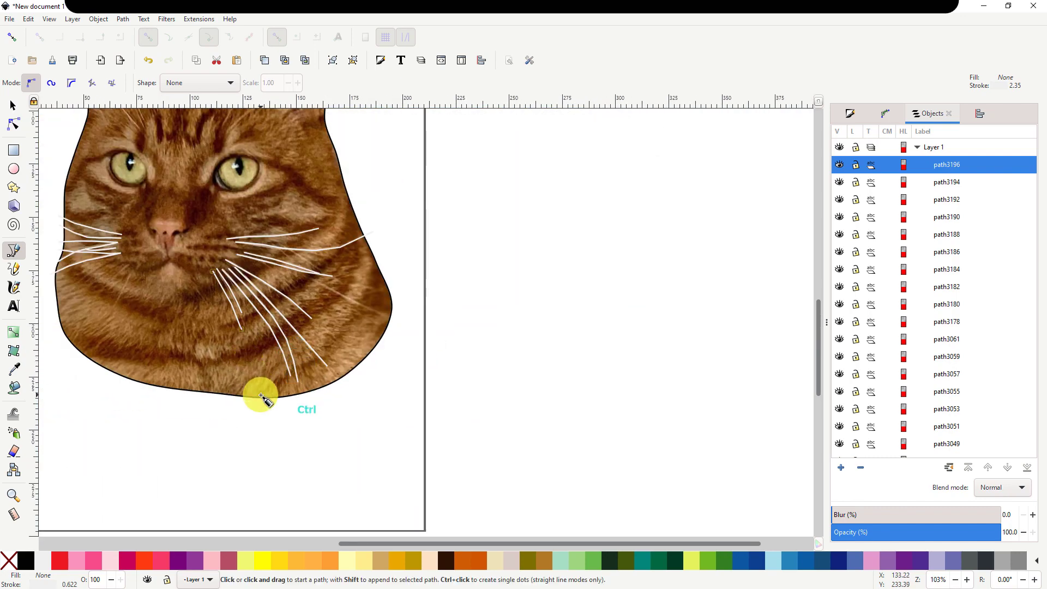
pyautogui.moveTo(154, 360); pyautogui.dragTo(289, 386)
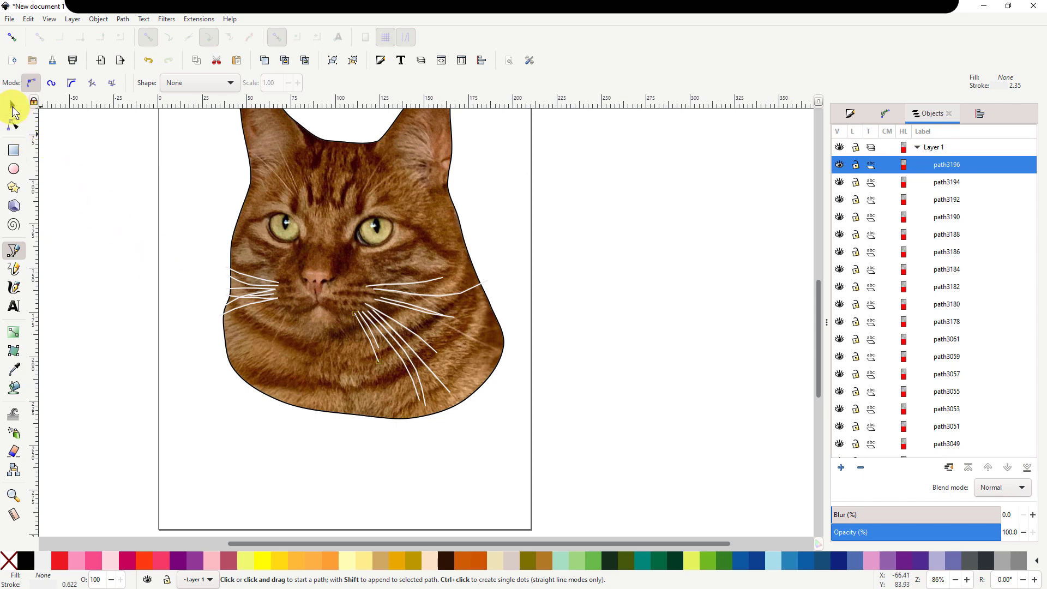
pyautogui.click(12, 109)
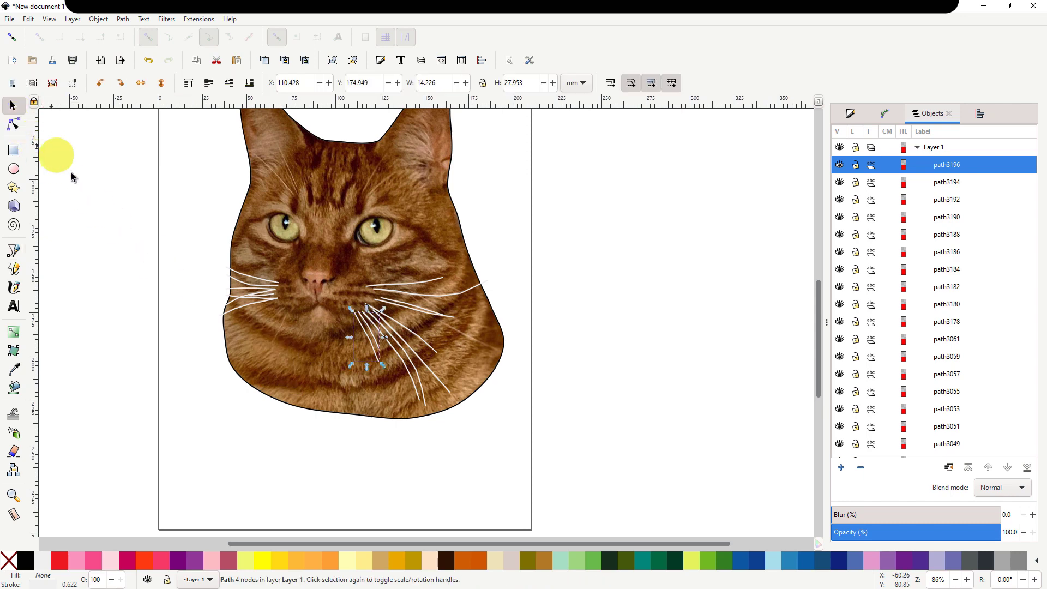
pyautogui.moveTo(176, 253); pyautogui.dragTo(501, 439)
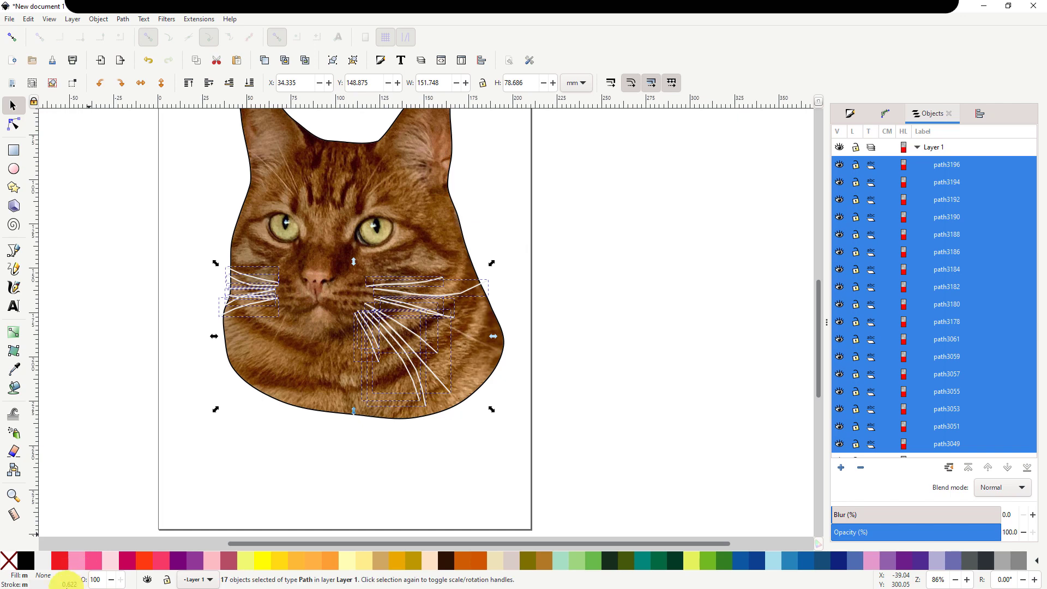
# Try other stroke widths on the selected whiskers, thickening them to about 3 mm and thinning them to about 0.9 mm.
pyautogui.scroll(3, 68, 585)
pyautogui.scroll(5, 69, 584)
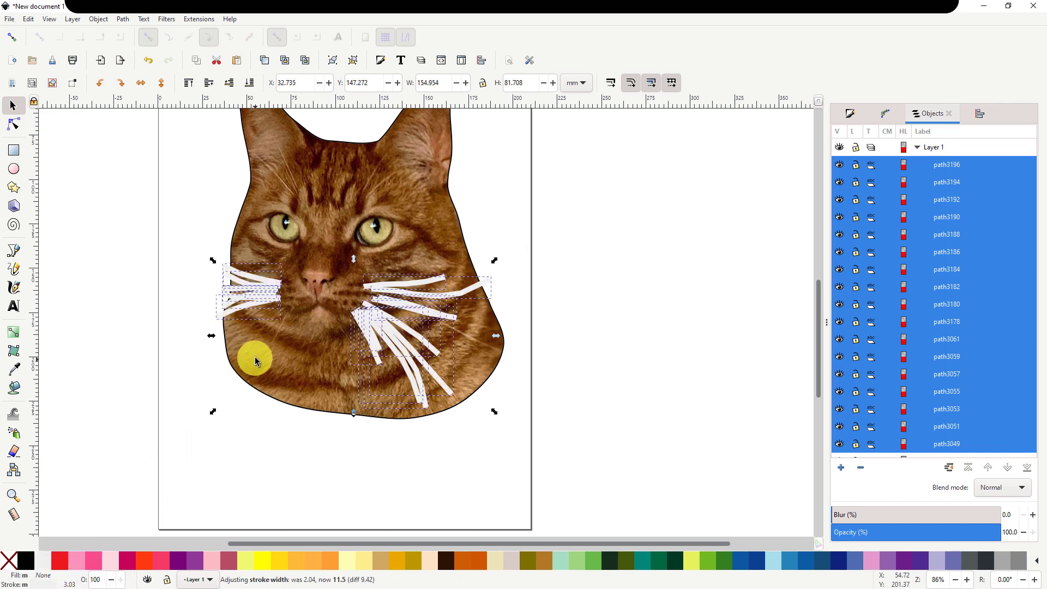
pyautogui.press('ctrl')
pyautogui.scroll(2, 290, 333)
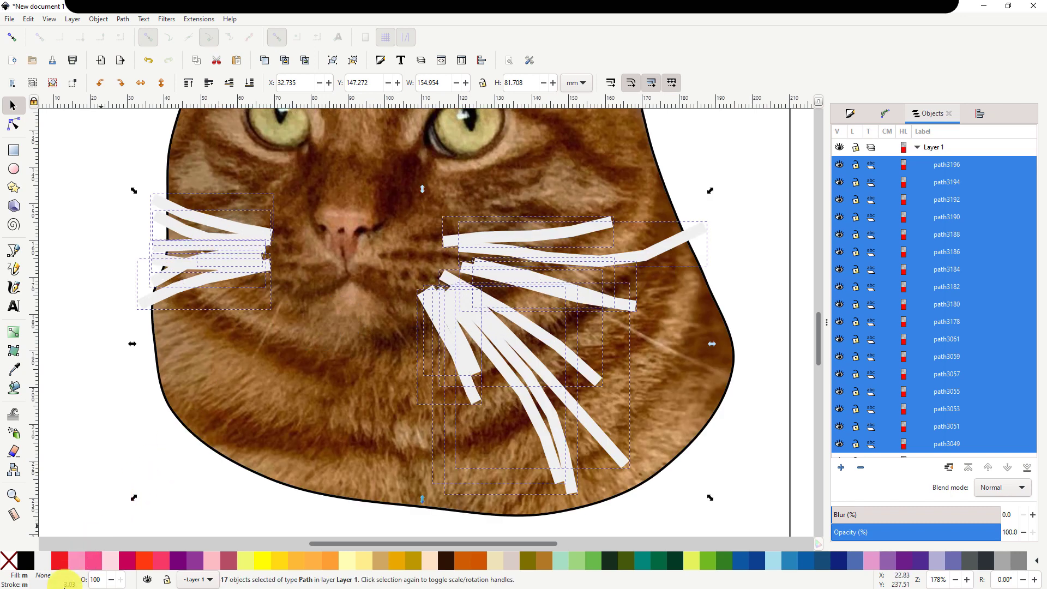
pyautogui.scroll(-3, 74, 584)
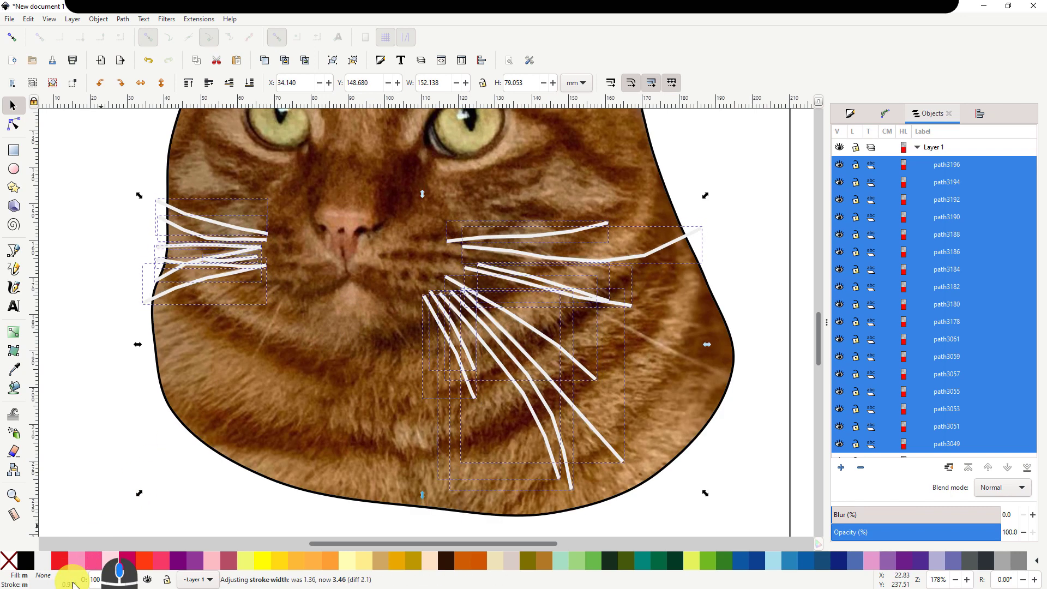
pyautogui.moveTo(67, 581); pyautogui.dragTo(69, 583)
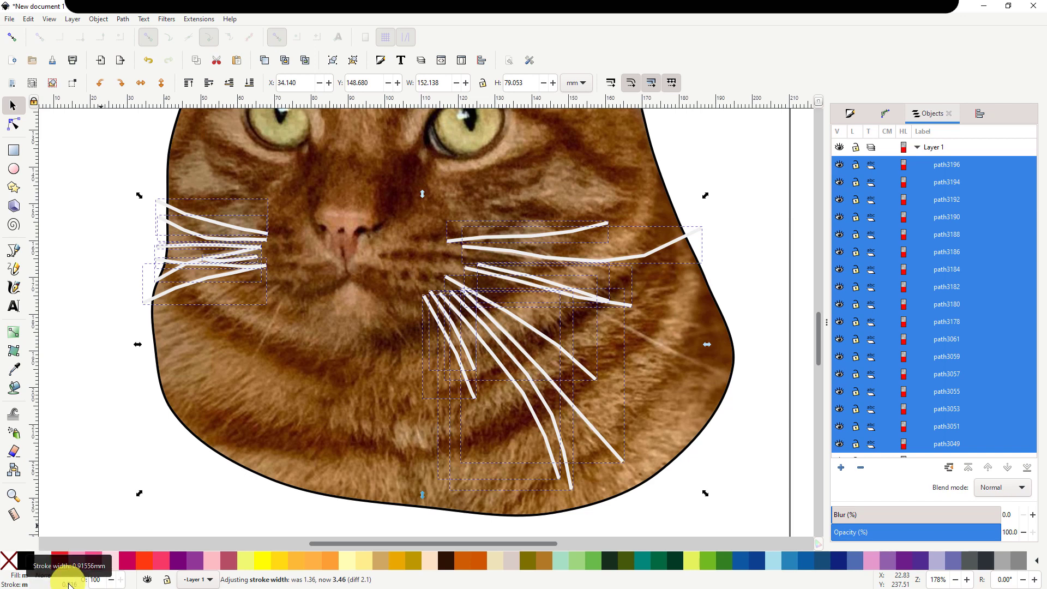
# Set the stroke width of all selected whiskers to 1 mm.
pyautogui.rightClick(70, 584)
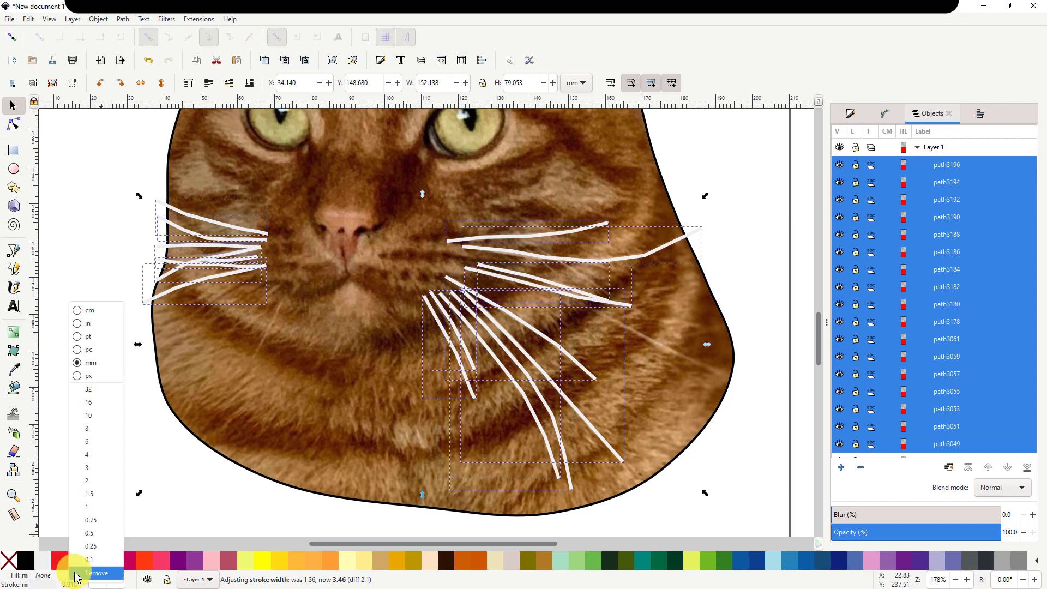
pyautogui.click(96, 506)
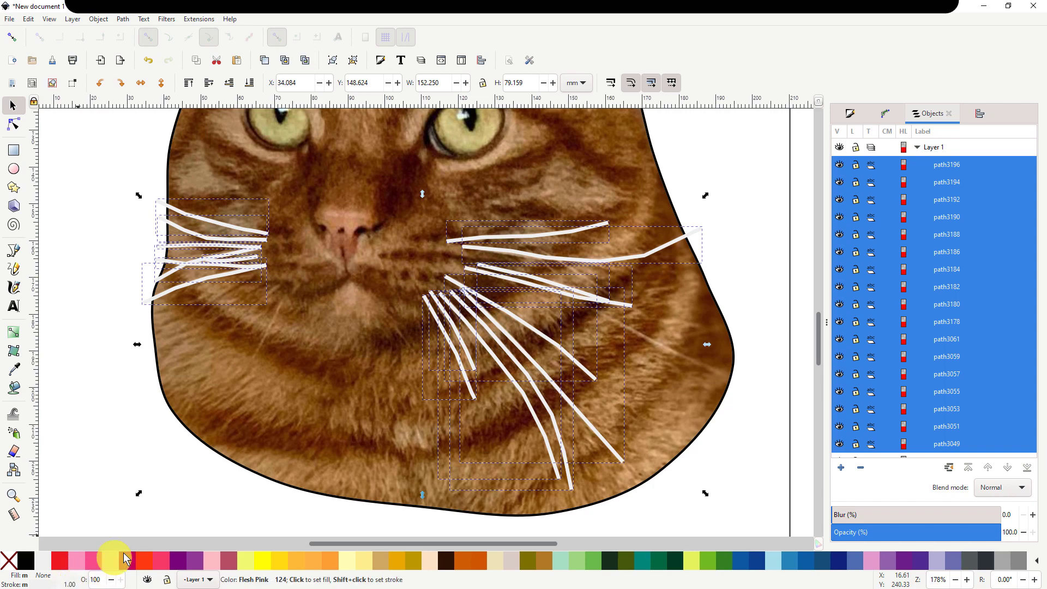
pyautogui.press('ctrl')
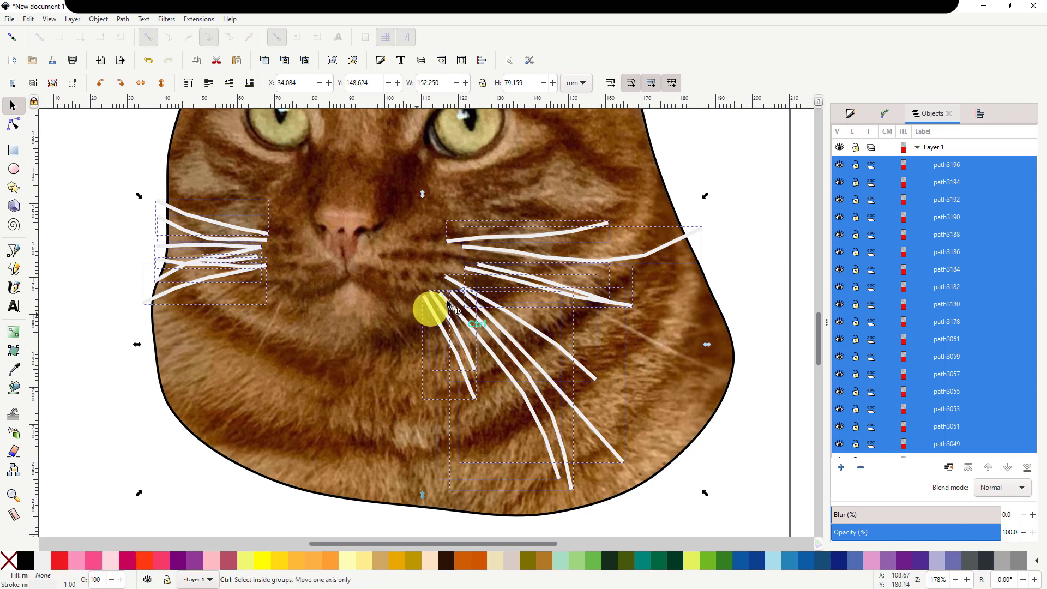
pyautogui.scroll(7, 436, 276)
pyautogui.scroll(1, 440, 417)
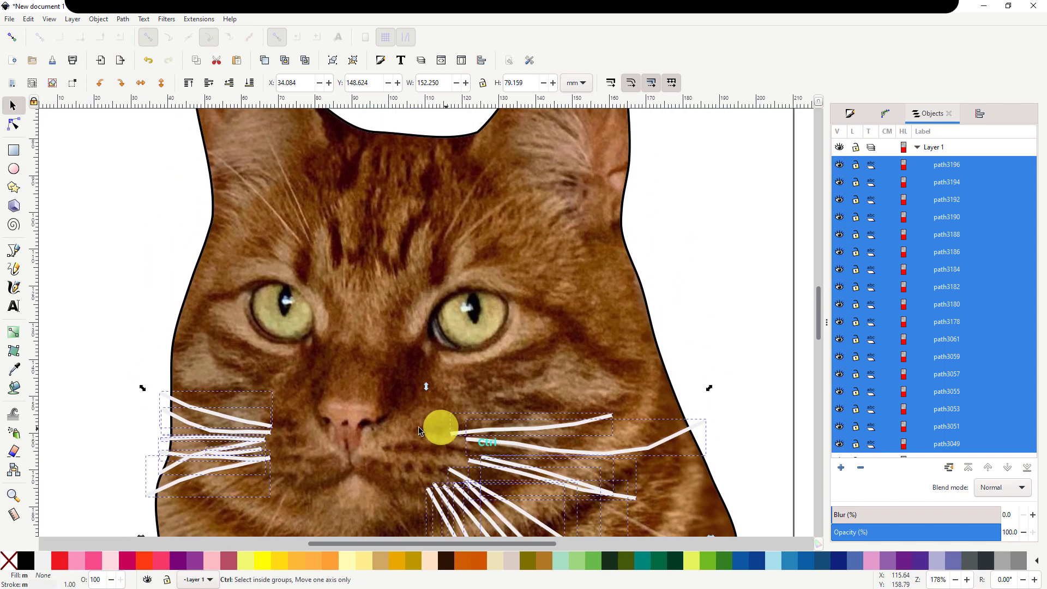
pyautogui.scroll(3, 328, 379)
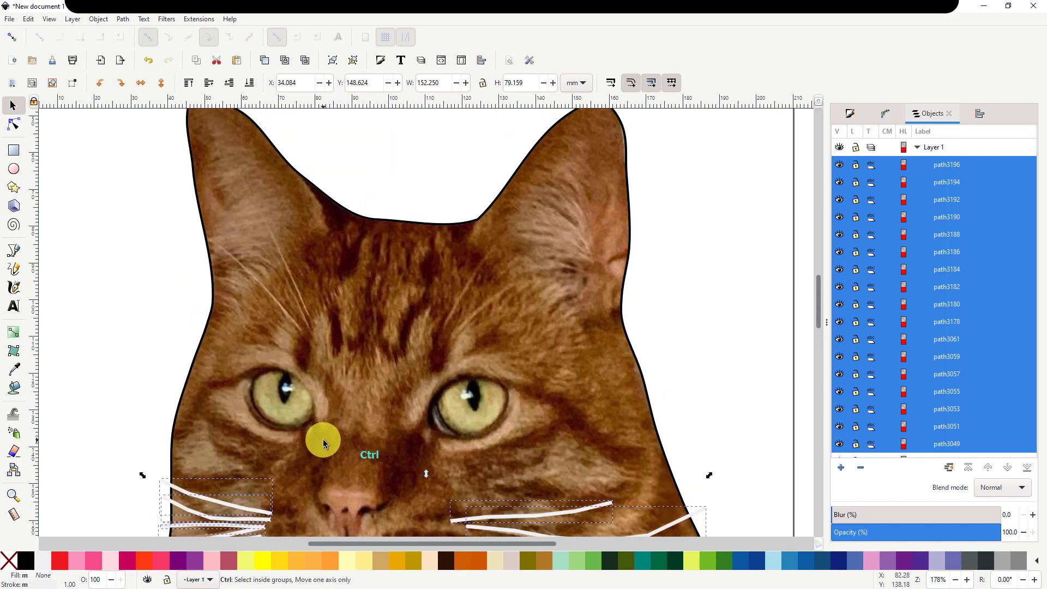
pyautogui.keyDown('ctrl'); pyautogui.scroll(2, 321, 436); pyautogui.keyUp('ctrl')
pyautogui.keyDown('ctrl'); pyautogui.scroll(-2, 322, 434); pyautogui.keyUp('ctrl')
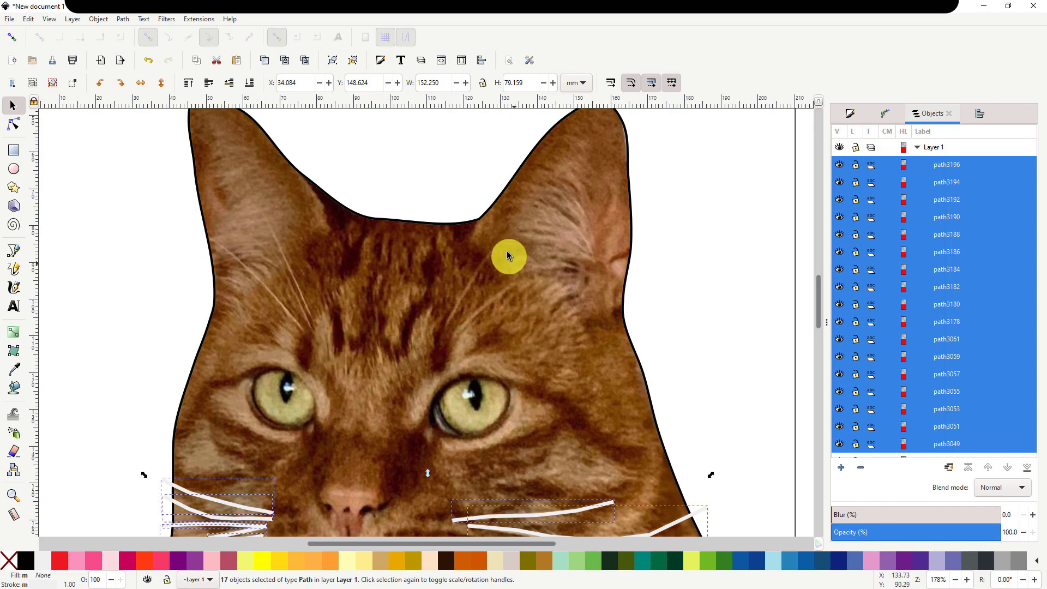
# Draw an ellipse about 19 mm wide and 14 mm tall over the left-hand eye, with no stroke and a yellow fill.
pyautogui.keyDown('ctrl'); pyautogui.scroll(3, 293, 408); pyautogui.keyUp('ctrl')
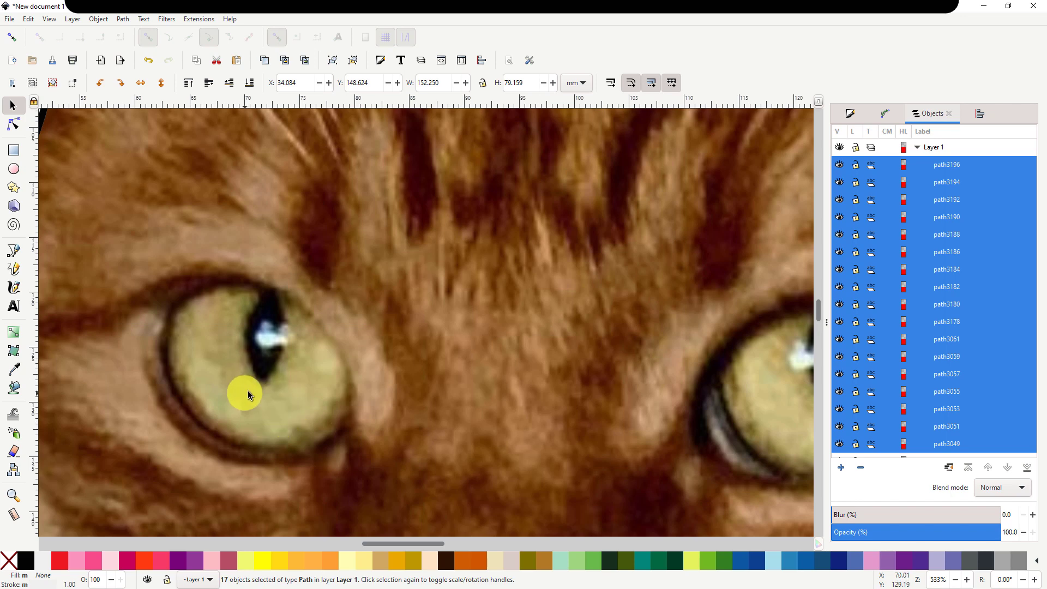
pyautogui.click(14, 170)
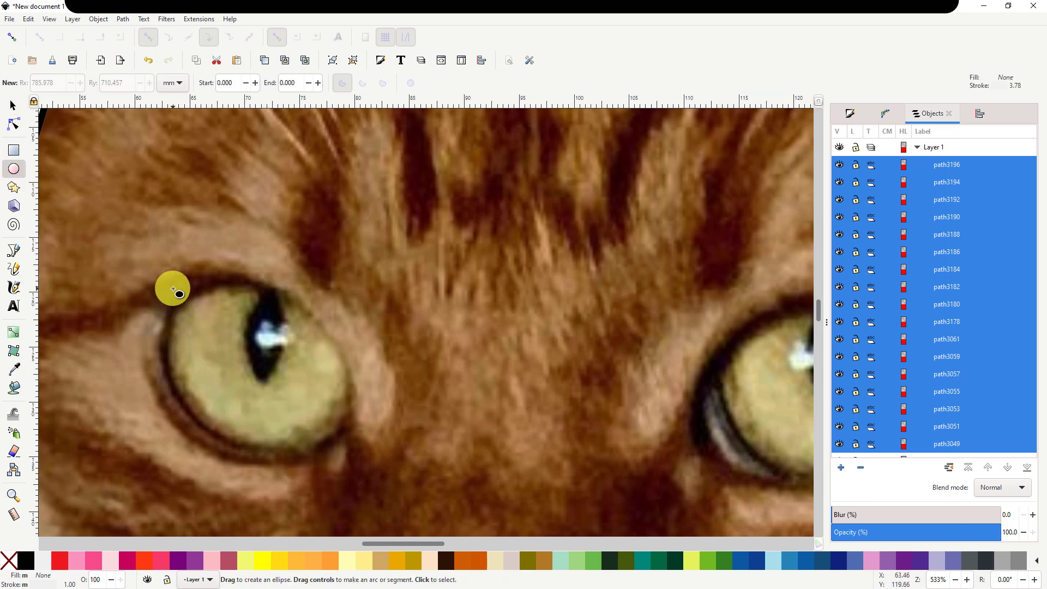
pyautogui.moveTo(166, 280); pyautogui.dragTo(373, 432)
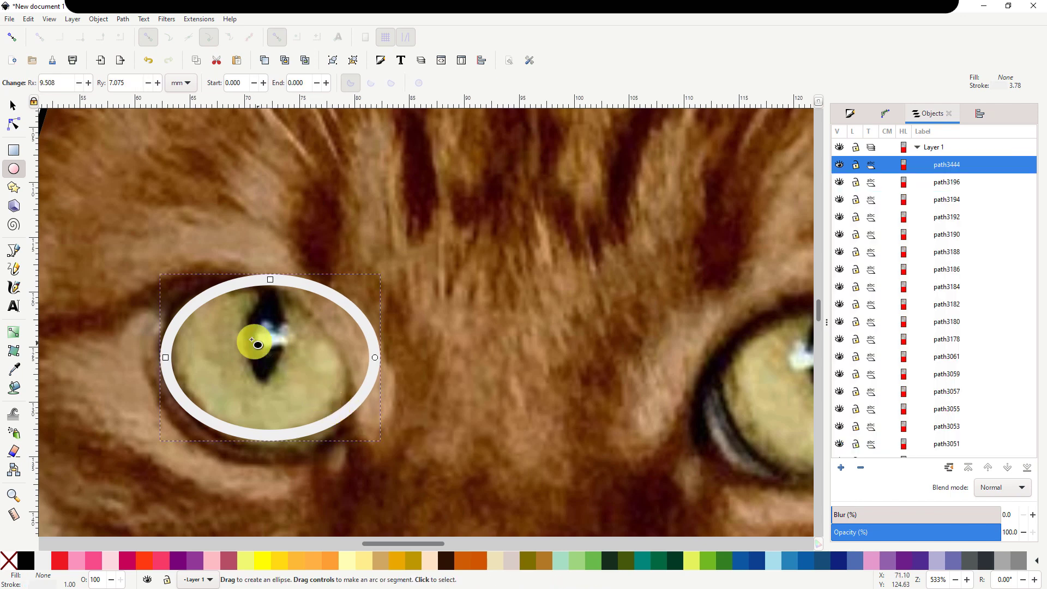
pyautogui.keyDown('shift'); pyautogui.click(11, 567); pyautogui.keyUp('shift')
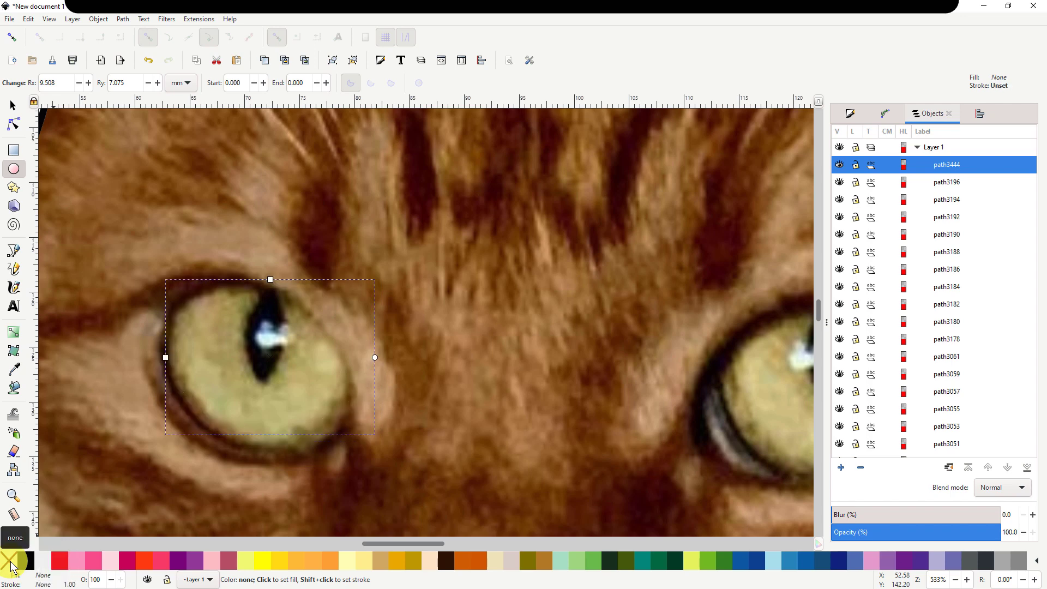
pyautogui.click(263, 562)
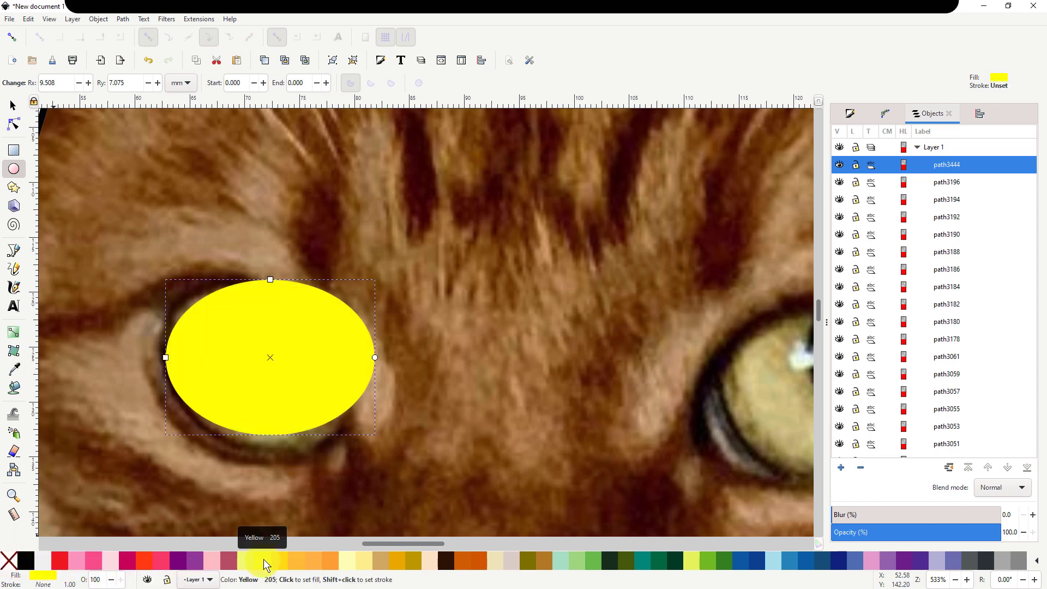
# Rotate the yellow ellipse clockwise and move it to fit the left-hand eye, and lower its opacity to about 46.5%.
pyautogui.click(13, 106)
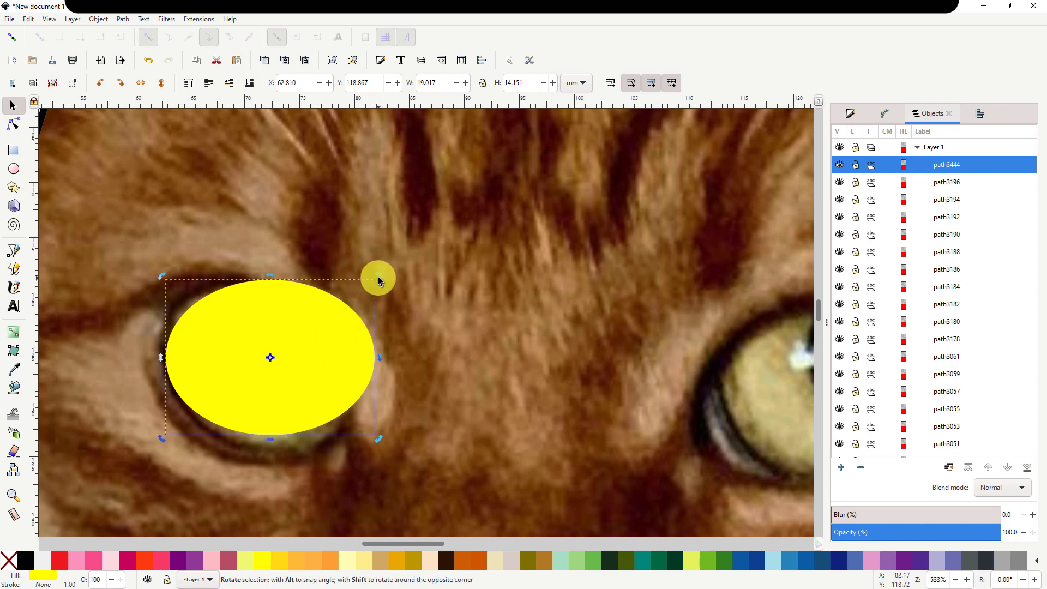
pyautogui.moveTo(379, 279); pyautogui.dragTo(383, 339)
pyautogui.moveTo(295, 350); pyautogui.dragTo(279, 364)
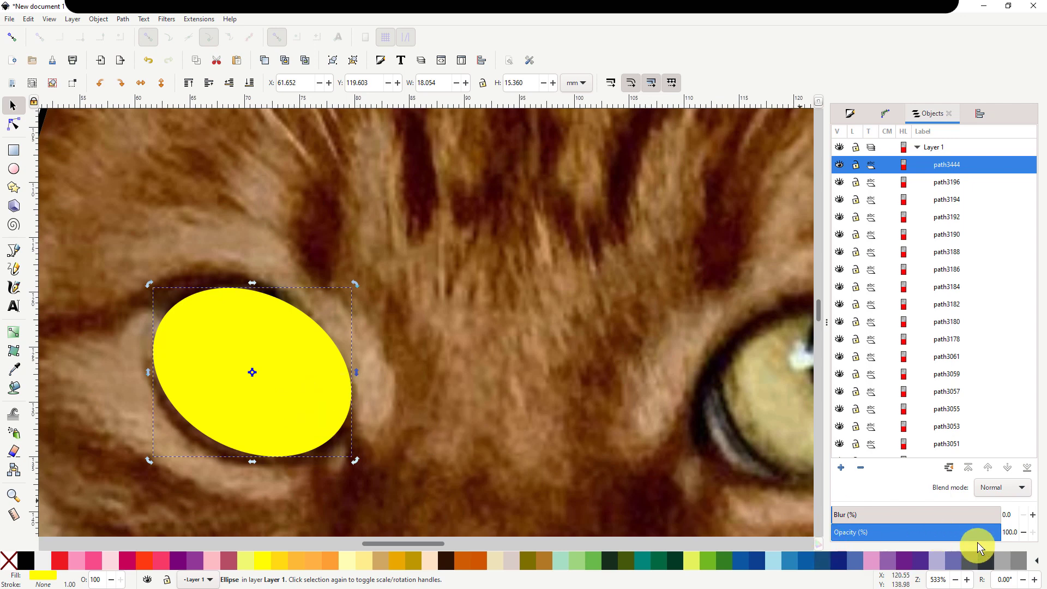
pyautogui.moveTo(998, 537); pyautogui.dragTo(910, 539)
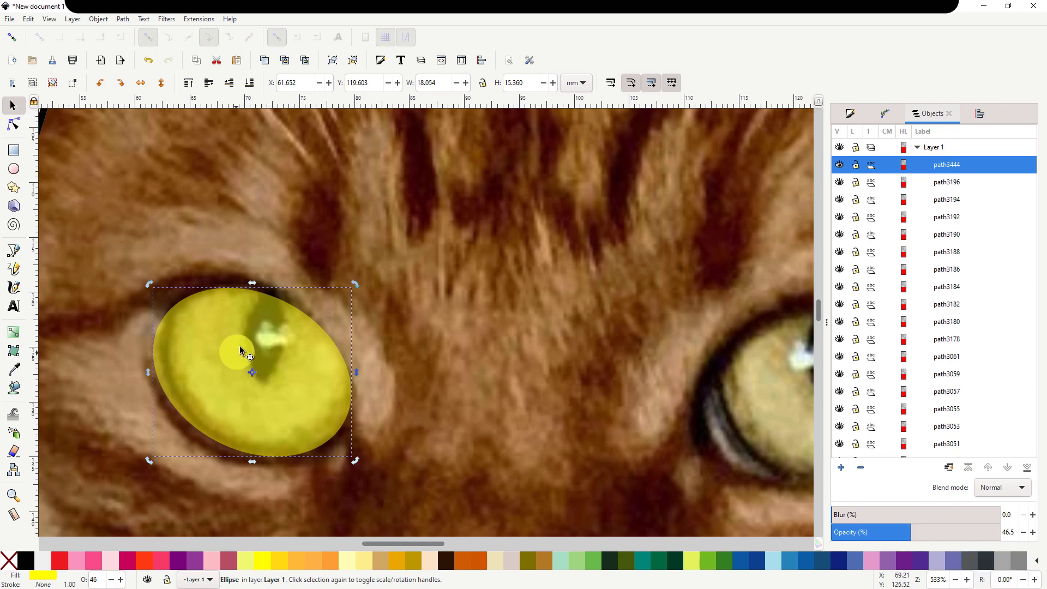
# Draw a narrow upright pupil ellipse about 3.8 mm wide and 9 mm tall in the left-hand eye, filled black without a stroke.
pyautogui.click(13, 169)
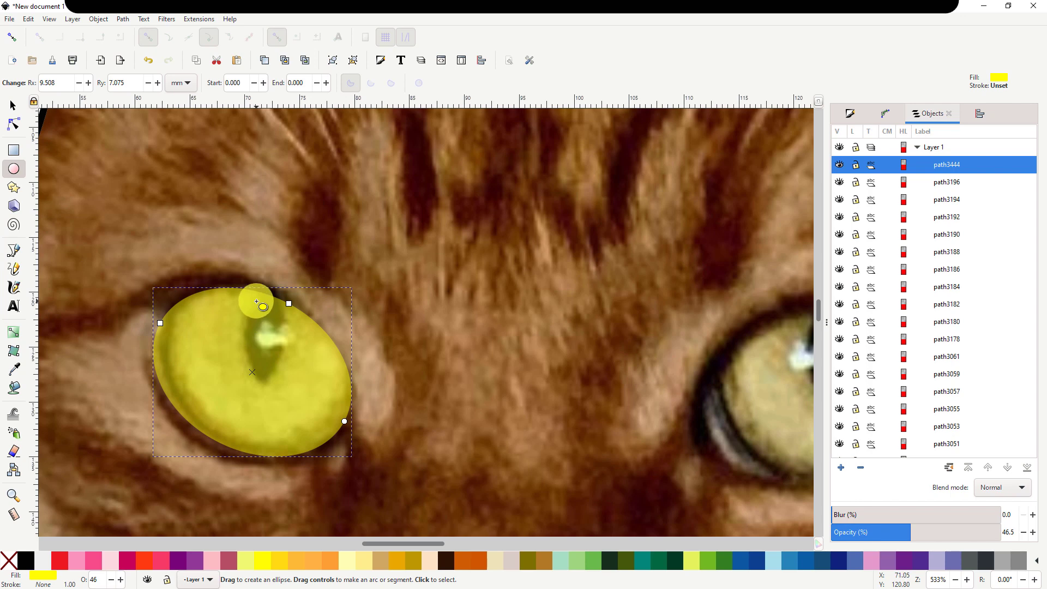
pyautogui.moveTo(257, 299); pyautogui.dragTo(298, 398)
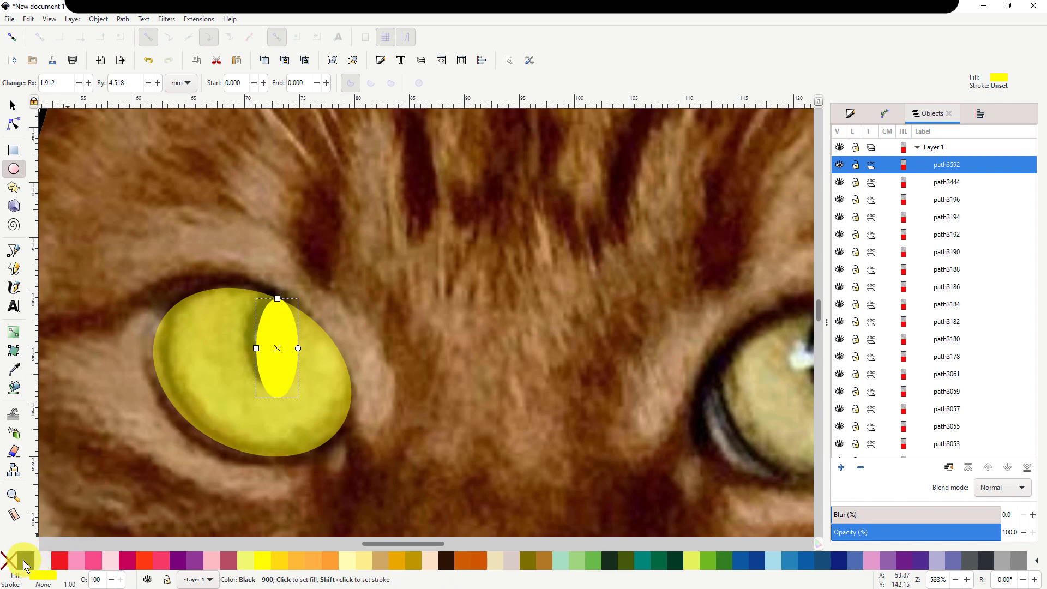
pyautogui.keyDown('shift'); pyautogui.click(23, 561); pyautogui.keyUp('shift')
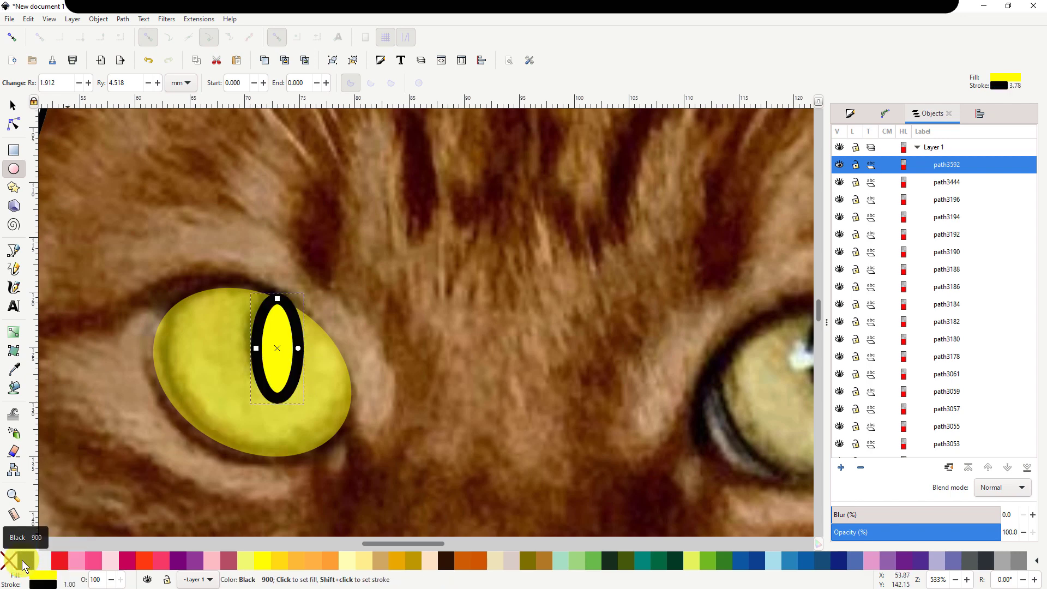
pyautogui.keyDown('shift'); pyautogui.click(8, 561); pyautogui.keyUp('shift')
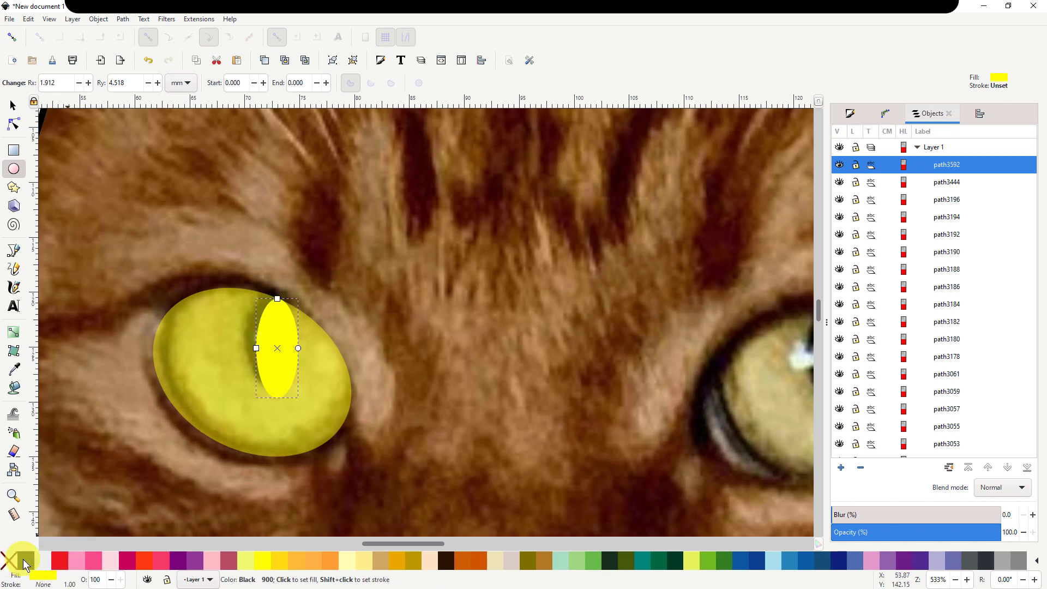
pyautogui.click(24, 562)
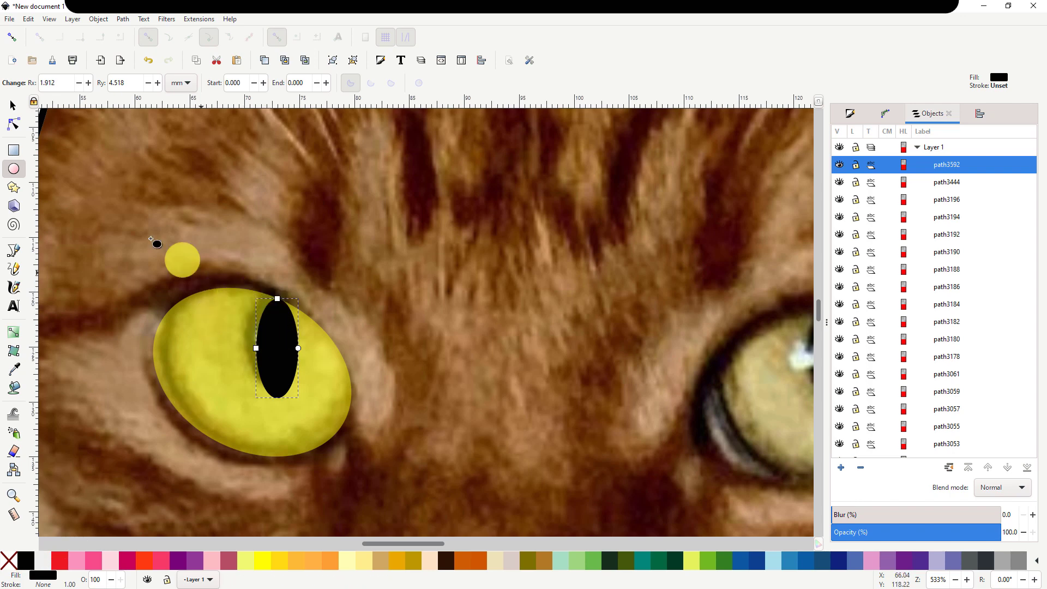
# Move the black pupil onto the photo's pupil and set the yellow ellipse's opacity back to 100%.
pyautogui.click(13, 107)
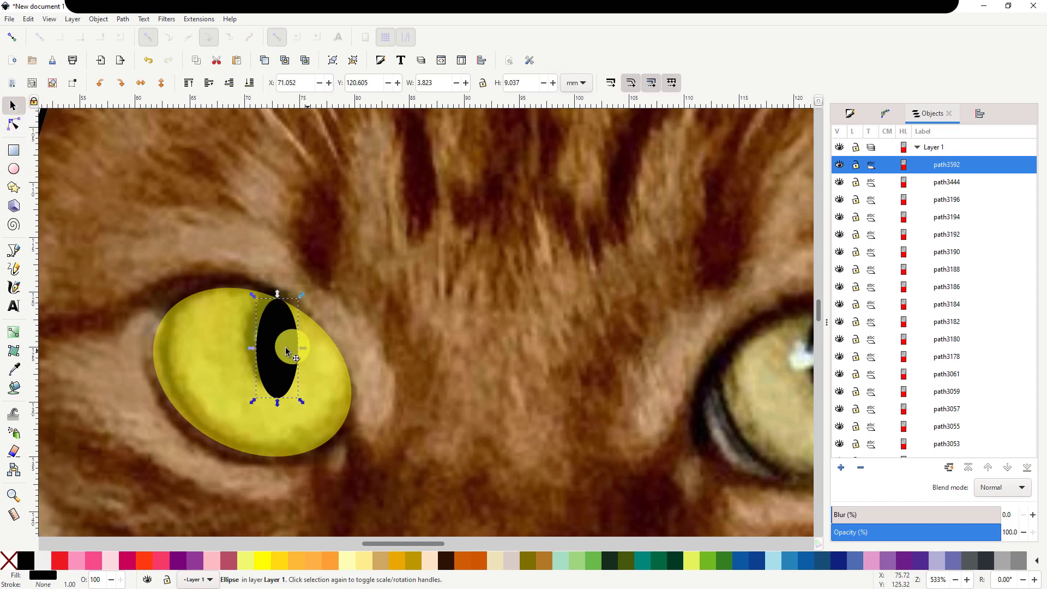
pyautogui.moveTo(286, 346); pyautogui.dragTo(272, 341)
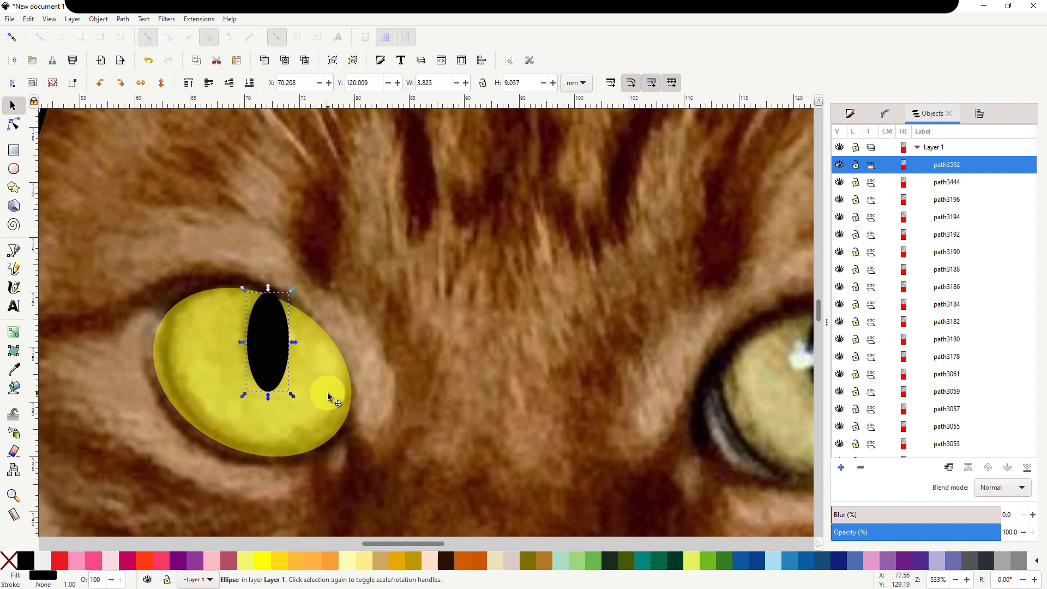
pyautogui.click(313, 413)
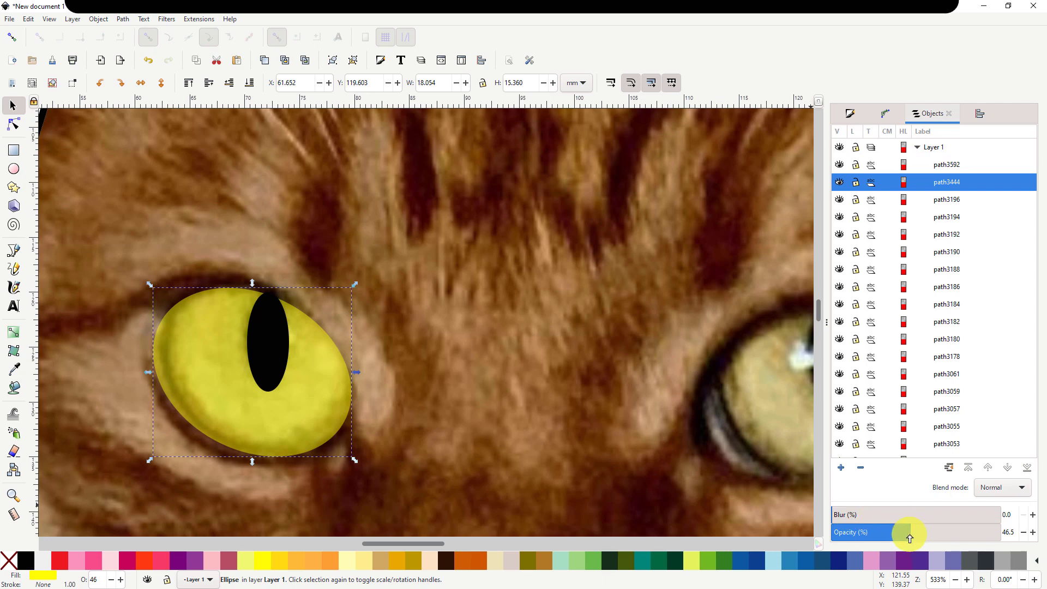
pyautogui.moveTo(909, 539); pyautogui.dragTo(1021, 535)
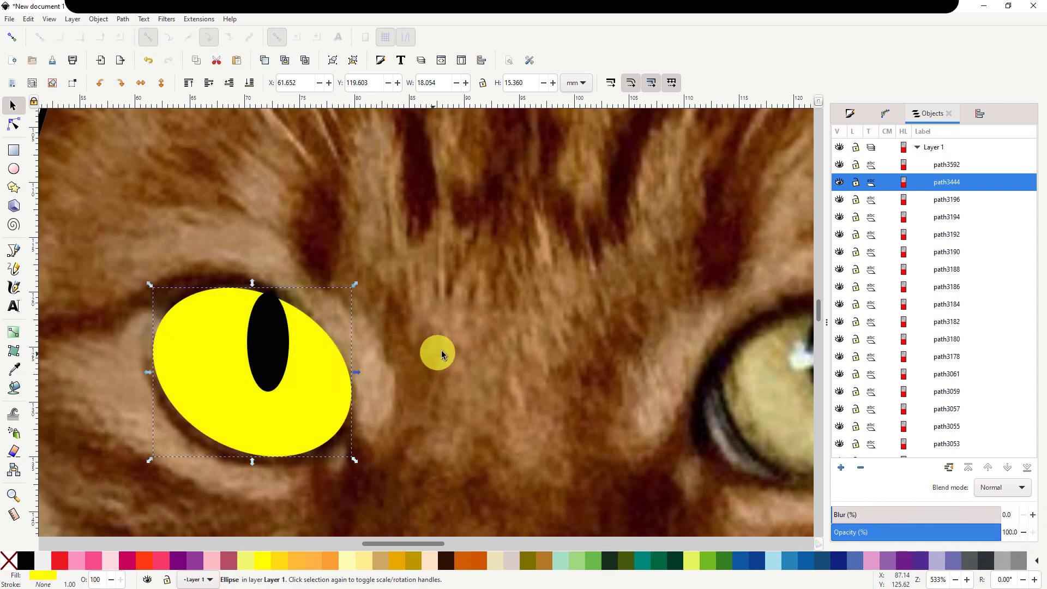
# Duplicate the yellow ellipse onto the right-hand eye, rotating it counterclockwise and shifting it to fit the eye's slant.
pyautogui.scroll(-2, 436, 349)
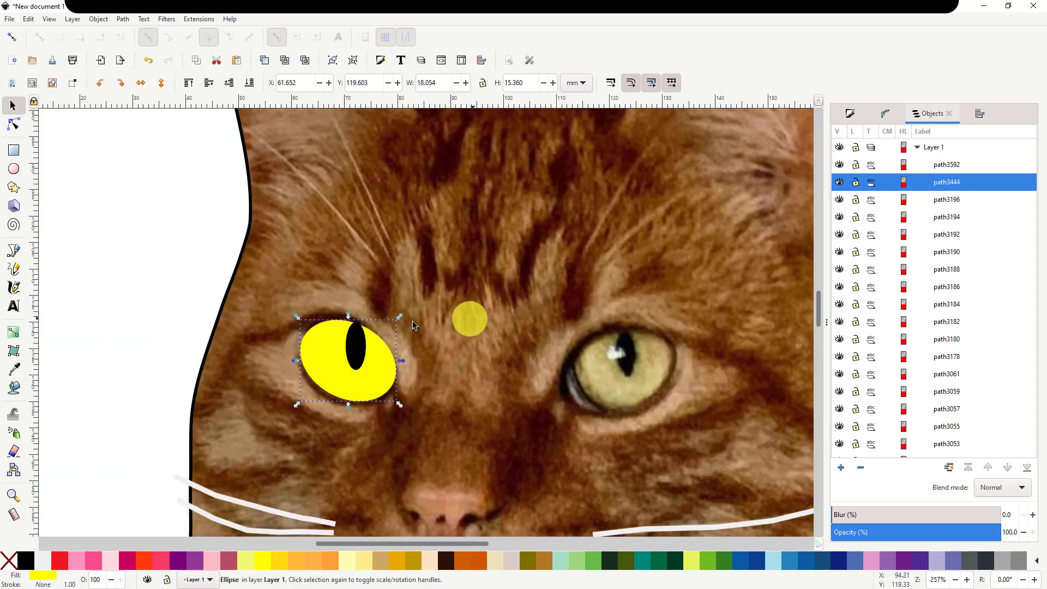
pyautogui.rightClick(334, 377)
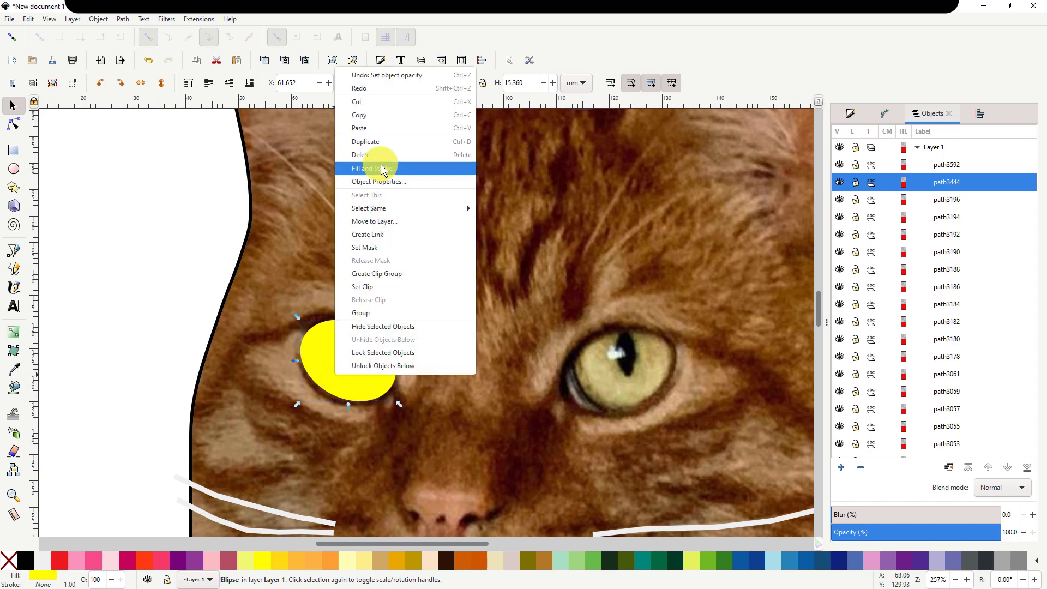
pyautogui.click(376, 146)
pyautogui.moveTo(368, 372); pyautogui.dragTo(646, 375)
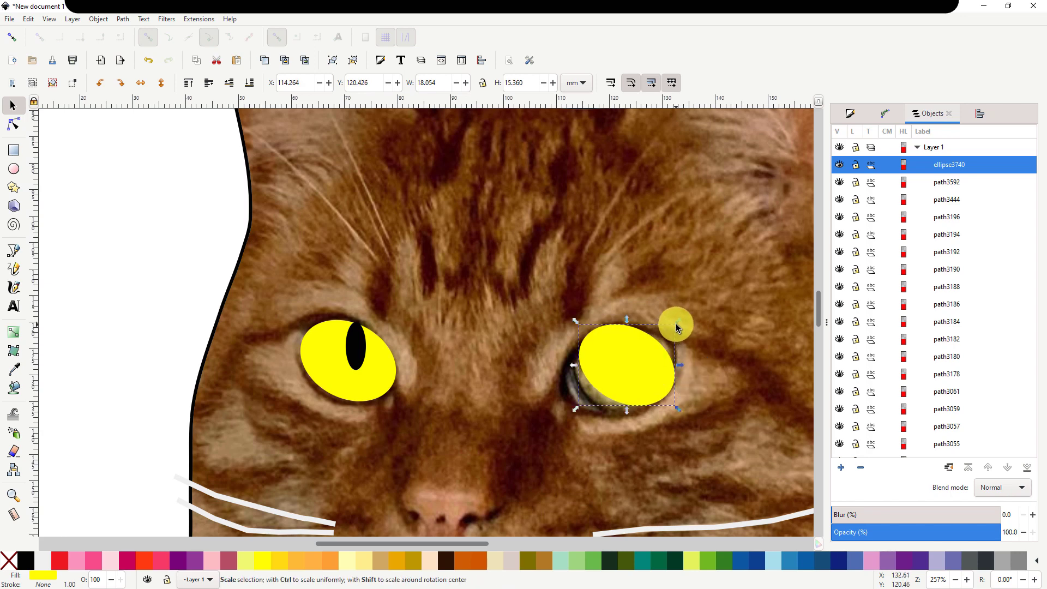
pyautogui.click(639, 362)
pyautogui.moveTo(669, 321); pyautogui.dragTo(626, 320)
pyautogui.moveTo(652, 368); pyautogui.dragTo(641, 372)
# Duplicate the black pupil onto the right-hand eye and lower that eye's yellow ellipse to about 47% opacity.
pyautogui.click(351, 344)
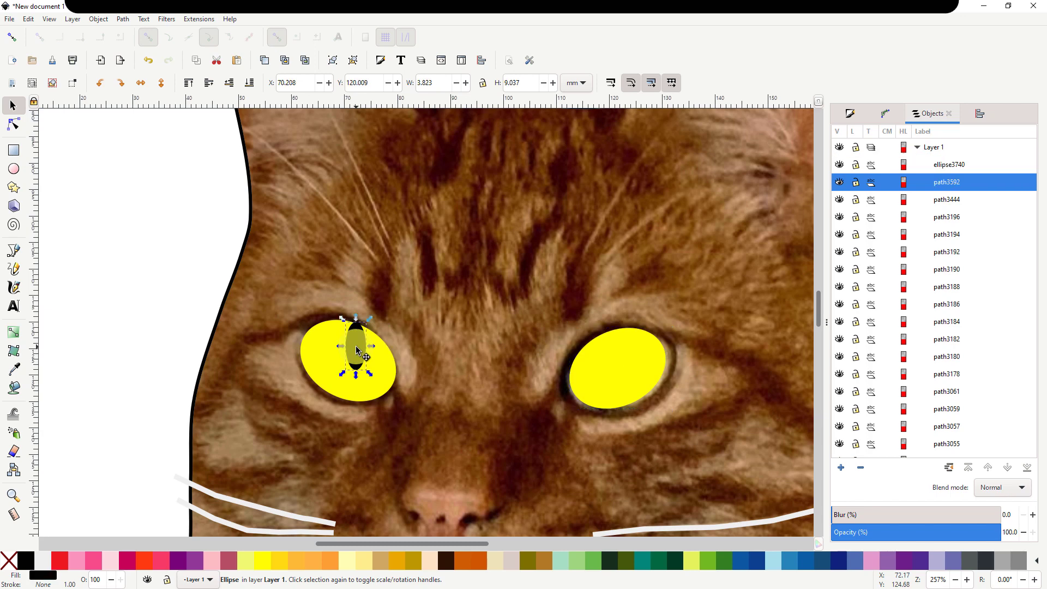
pyautogui.rightClick(357, 344)
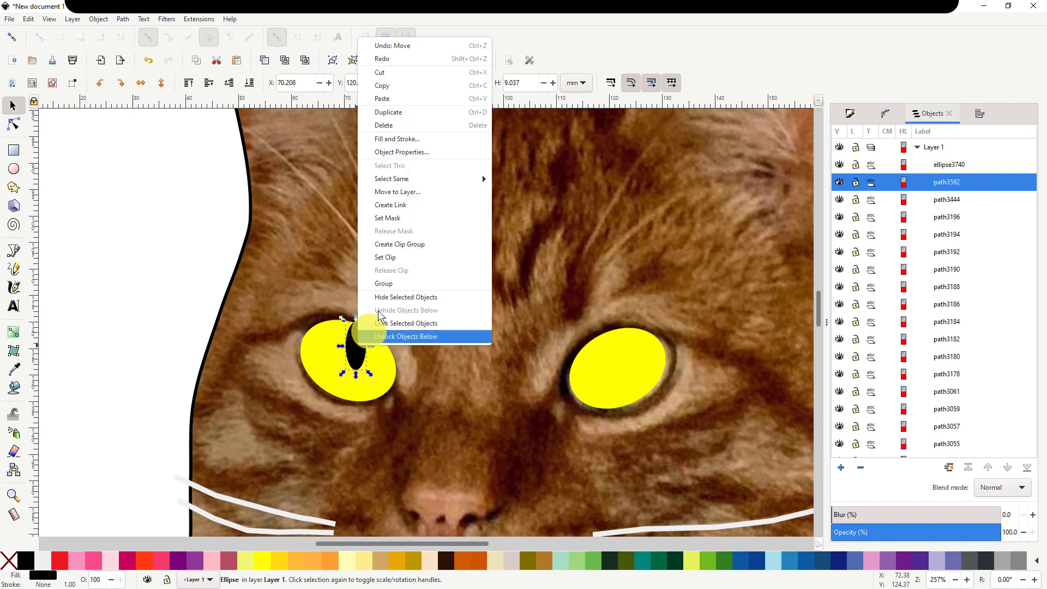
pyautogui.click(398, 112)
pyautogui.moveTo(355, 344); pyautogui.dragTo(618, 362)
pyautogui.click(646, 374)
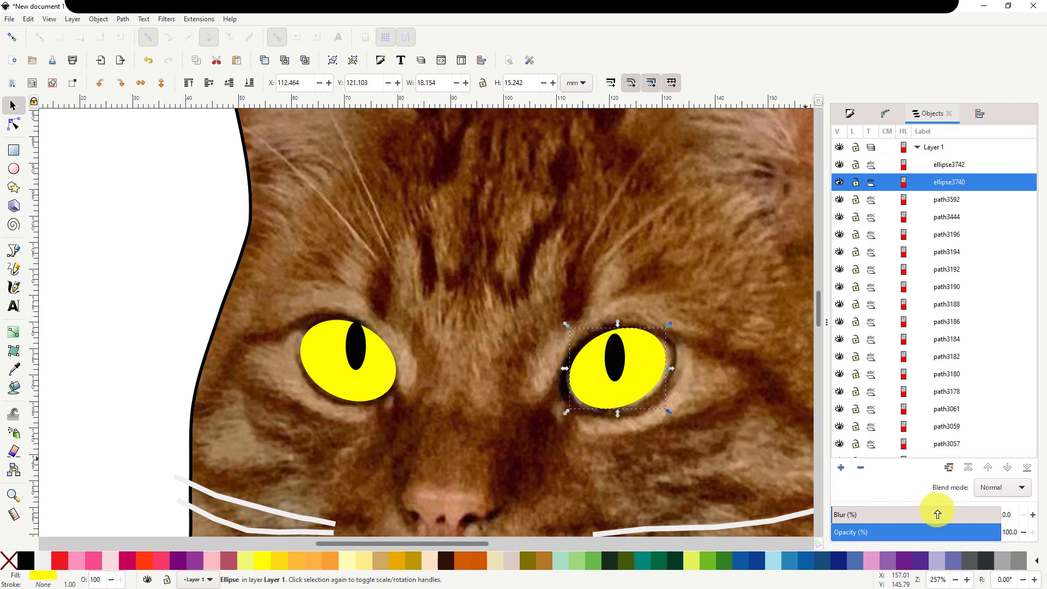
pyautogui.moveTo(998, 536); pyautogui.dragTo(964, 541)
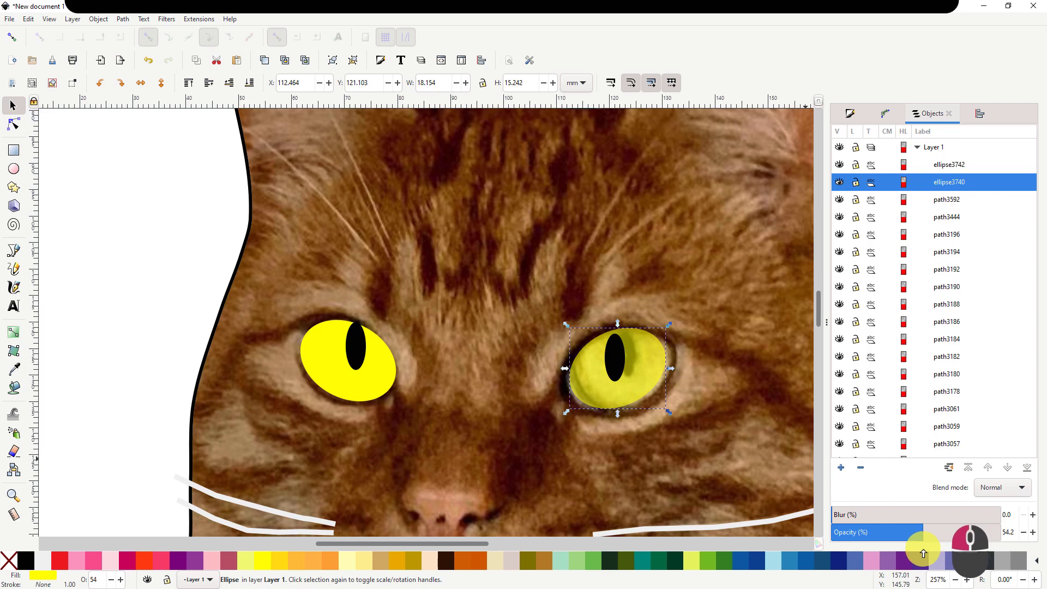
# Move the right-hand pupil onto the photo's pupil with a slight counterclockwise tilt, and set its yellow ellipse to 99% opacity.
pyautogui.moveTo(614, 358)
pyautogui.mouseDown()
pyautogui.moveTo(674, 324)
pyautogui.moveTo(632, 328)
pyautogui.moveTo(623, 346)
pyautogui.mouseUp()
pyautogui.click(627, 355)
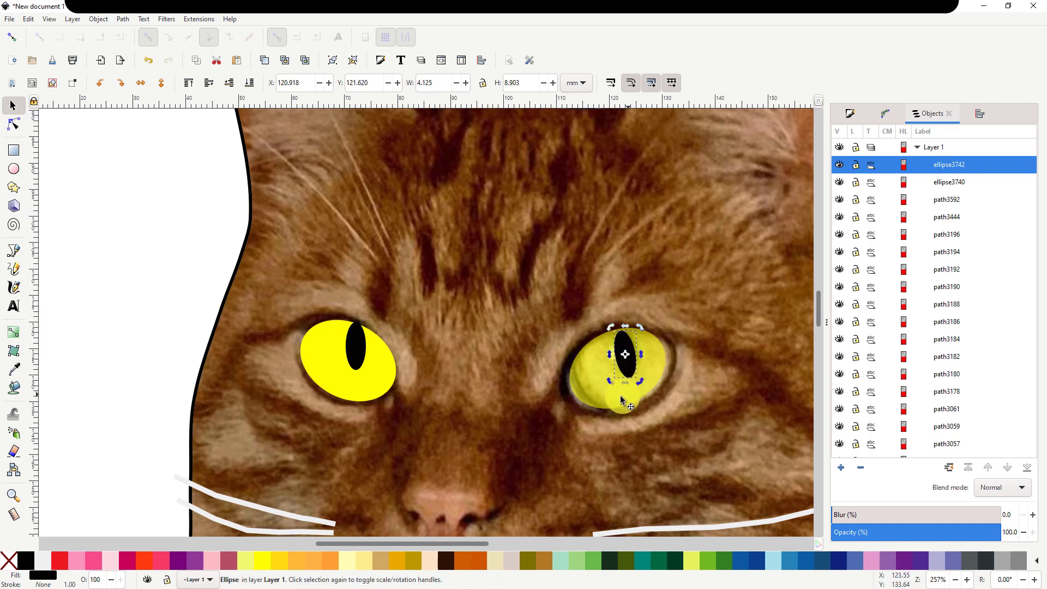
pyautogui.click(609, 398)
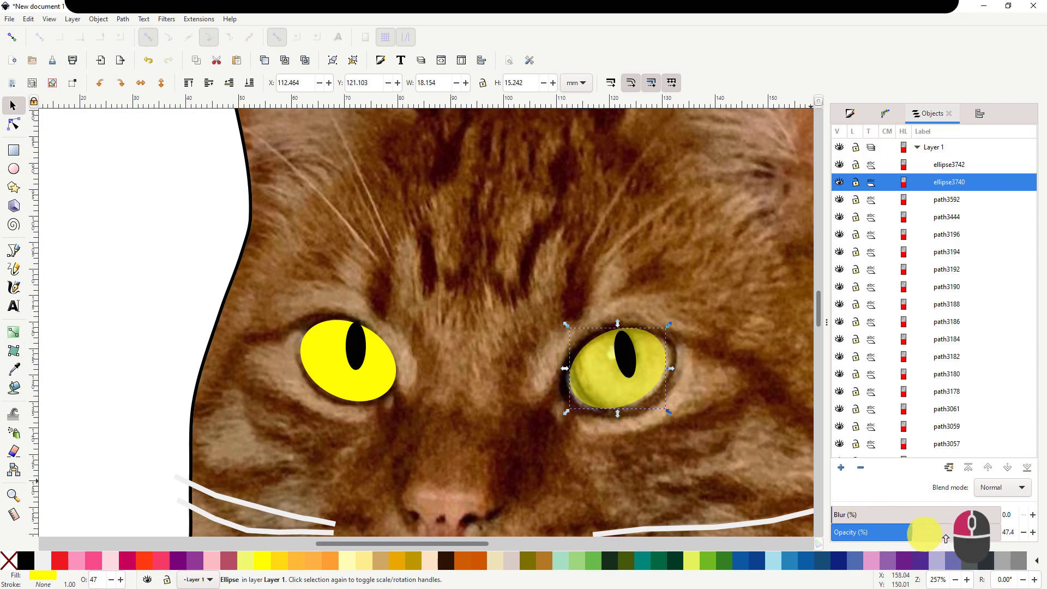
pyautogui.moveTo(919, 531); pyautogui.dragTo(999, 539)
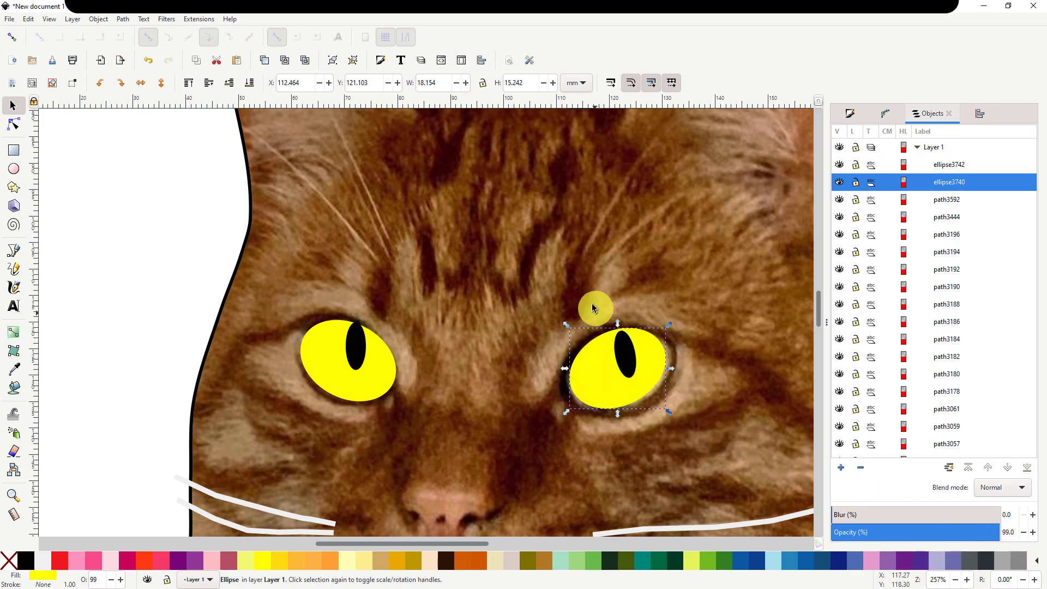
# Start a Bézier path beside the nose's left nostril and trace around its left lobe to the nose's upper edge.
pyautogui.scroll(-3, 470, 426)
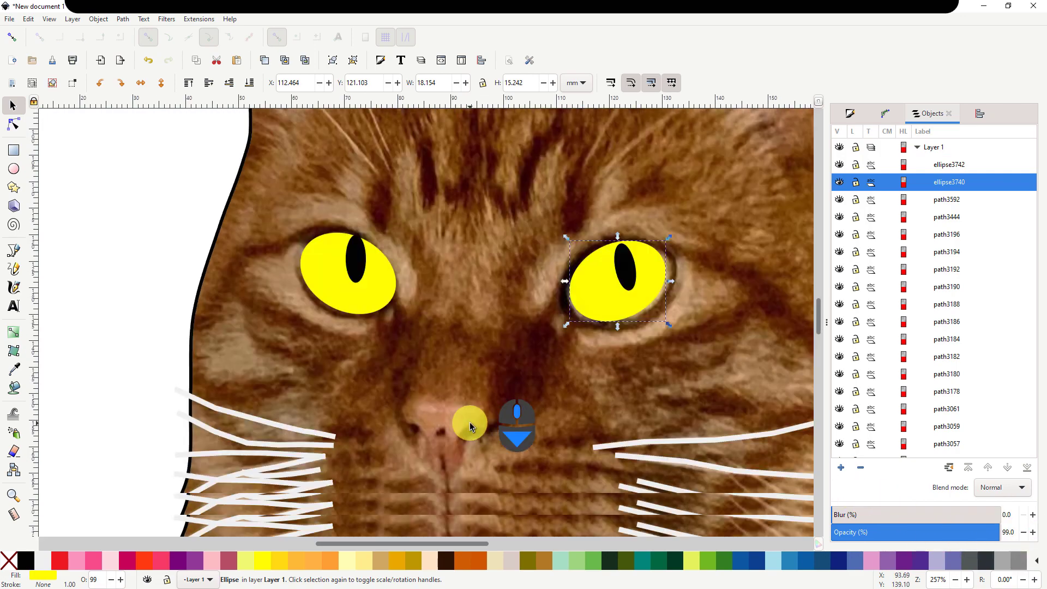
pyautogui.scroll(-3, 470, 425)
pyautogui.press('ctrl')
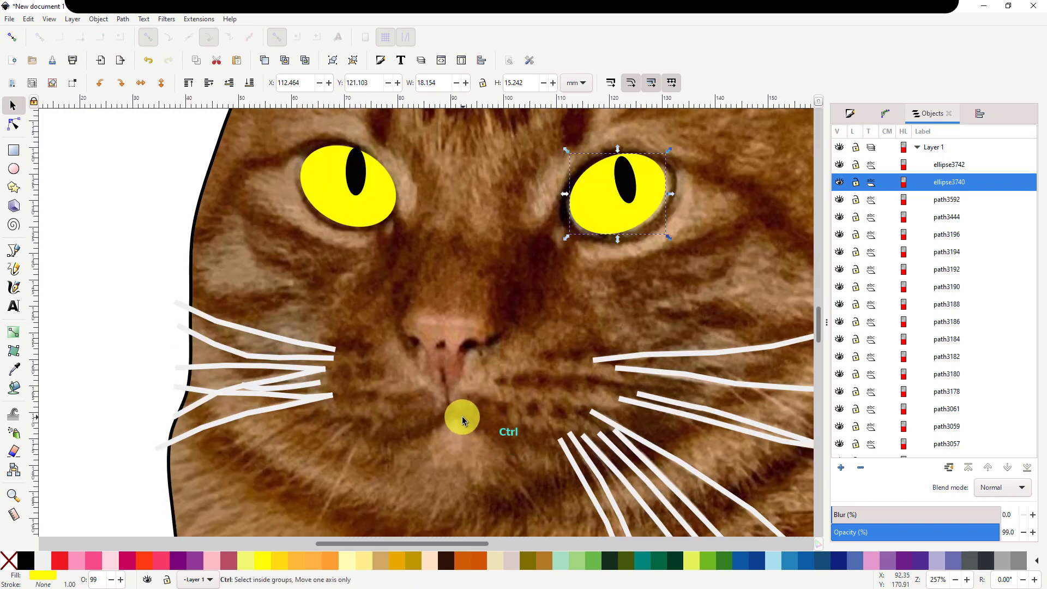
pyautogui.scroll(3, 462, 420)
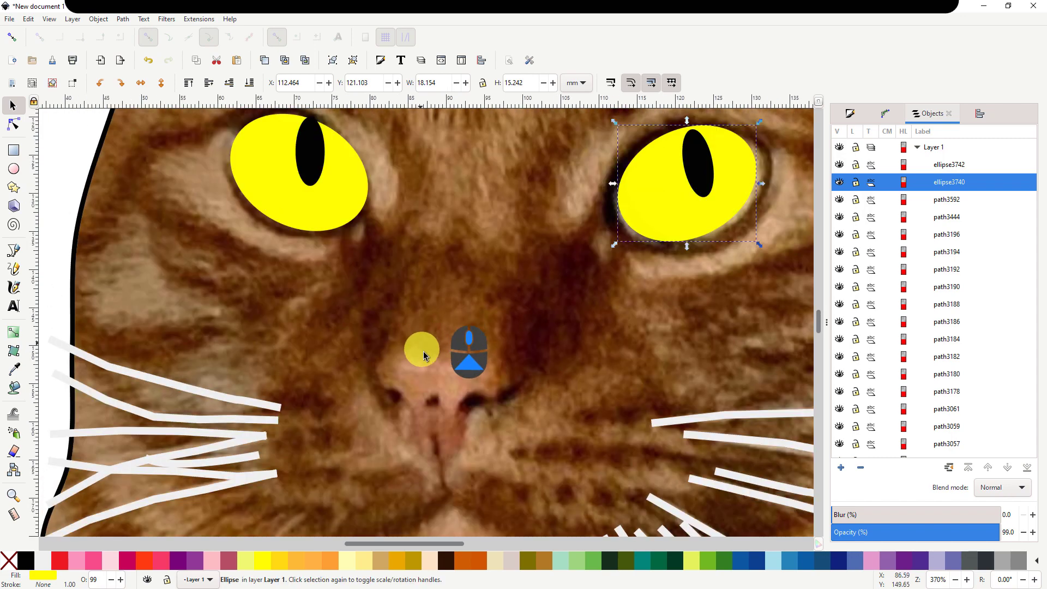
pyautogui.press('ctrl')
pyautogui.scroll(3, 444, 474)
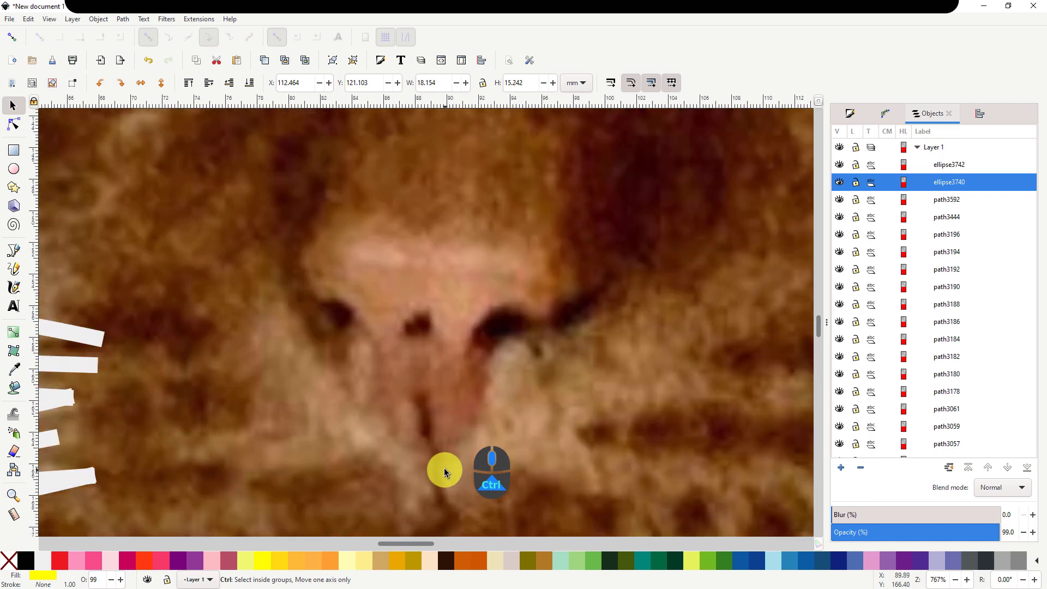
pyautogui.moveTo(444, 467); pyautogui.dragTo(306, 297)
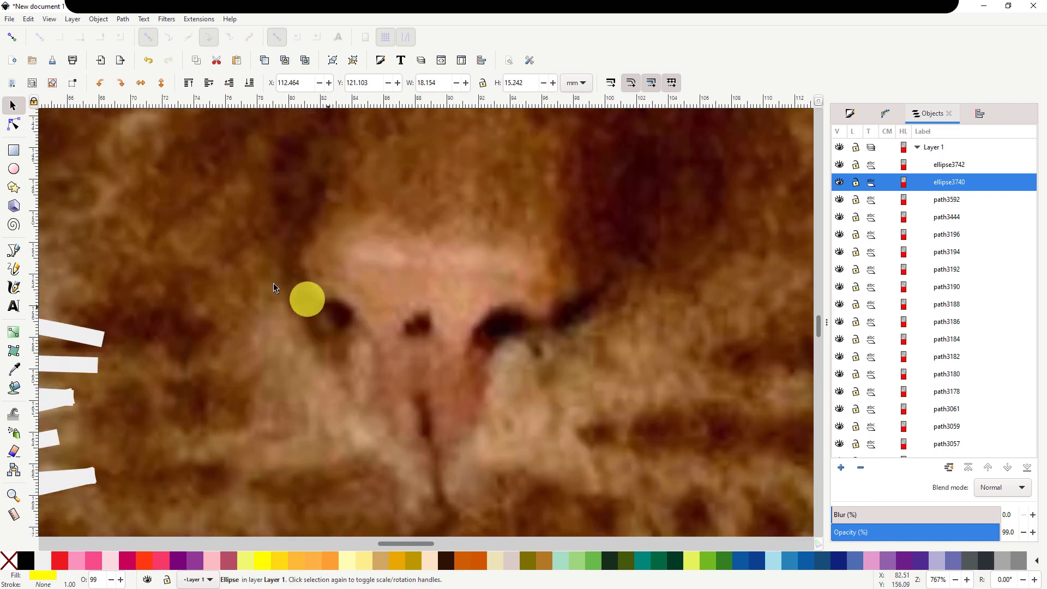
pyautogui.click(14, 252)
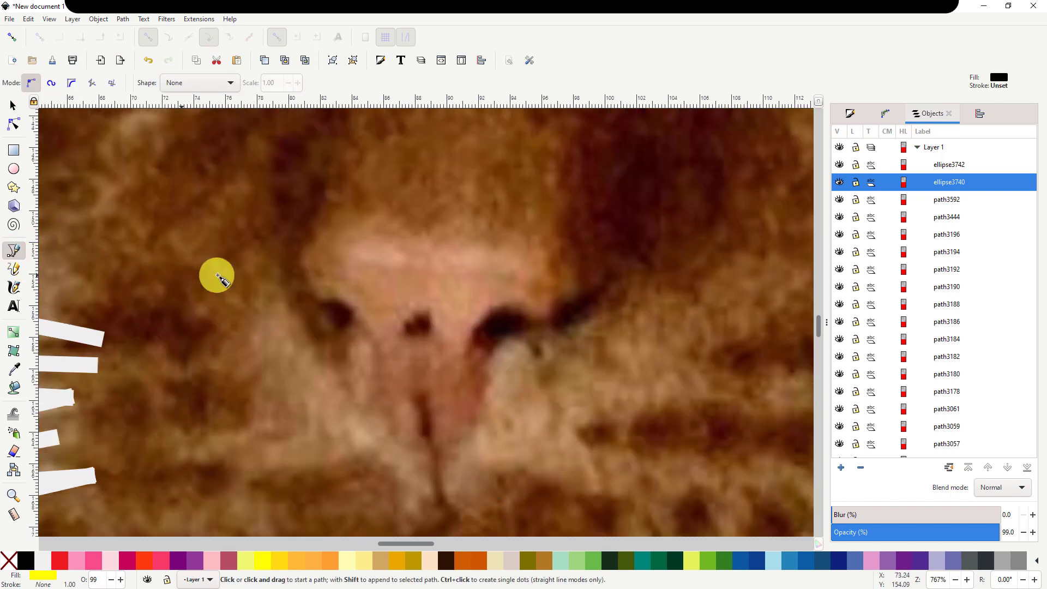
pyautogui.click(348, 301)
pyautogui.click(318, 301)
pyautogui.moveTo(306, 286); pyautogui.dragTo(298, 263)
pyautogui.click(304, 245)
pyautogui.moveTo(350, 221); pyautogui.dragTo(353, 220)
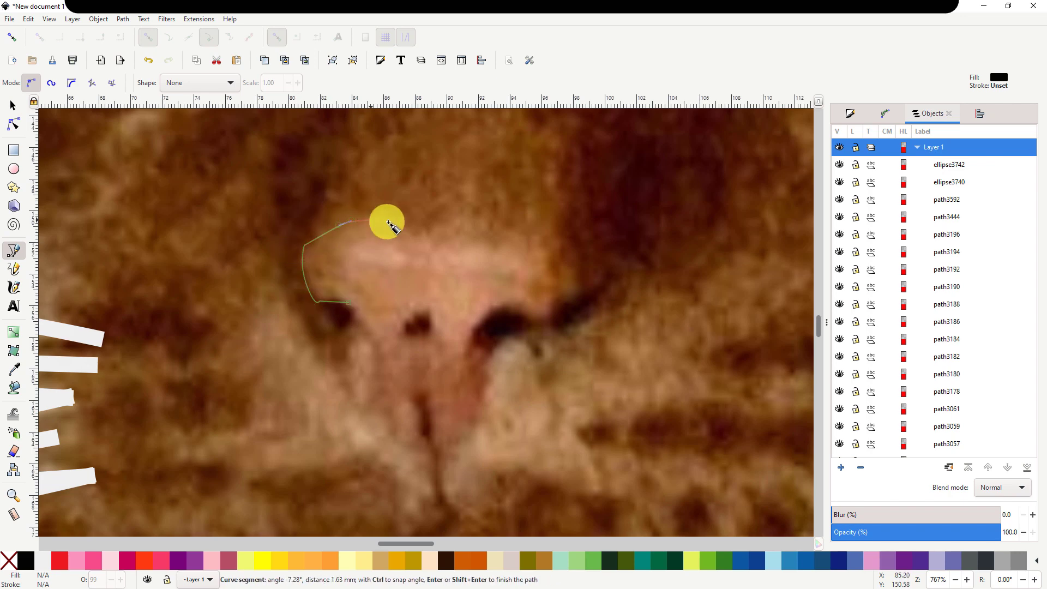
# Continue the path along the nose's upper edge with a slight central dip, then around its right lobe to the right nostril.
pyautogui.click(426, 230)
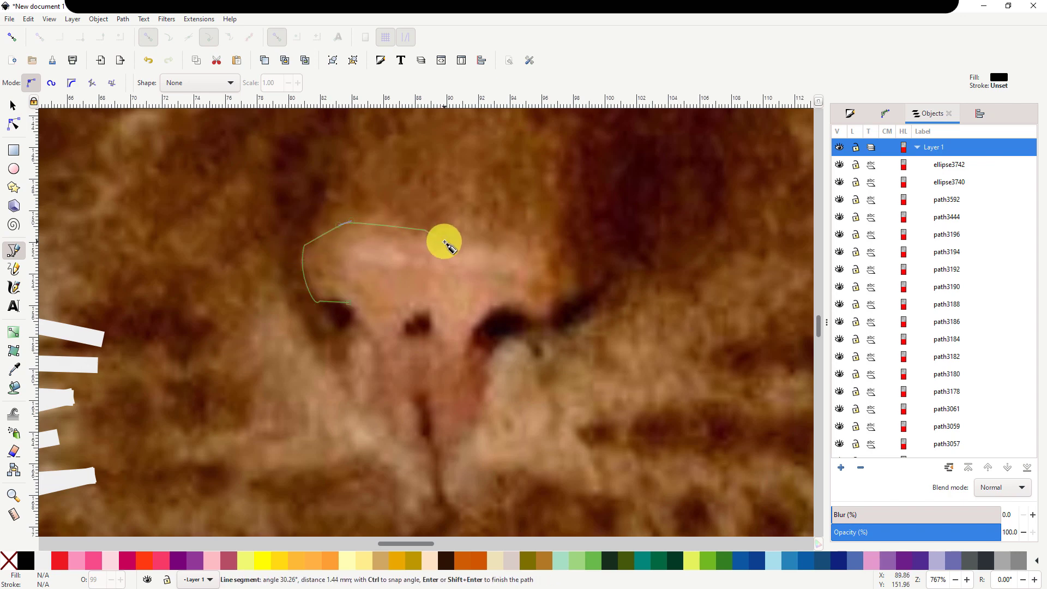
pyautogui.click(444, 242)
pyautogui.click(463, 235)
pyautogui.click(522, 238)
pyautogui.moveTo(557, 256); pyautogui.dragTo(566, 284)
pyautogui.click(562, 317)
pyautogui.click(540, 325)
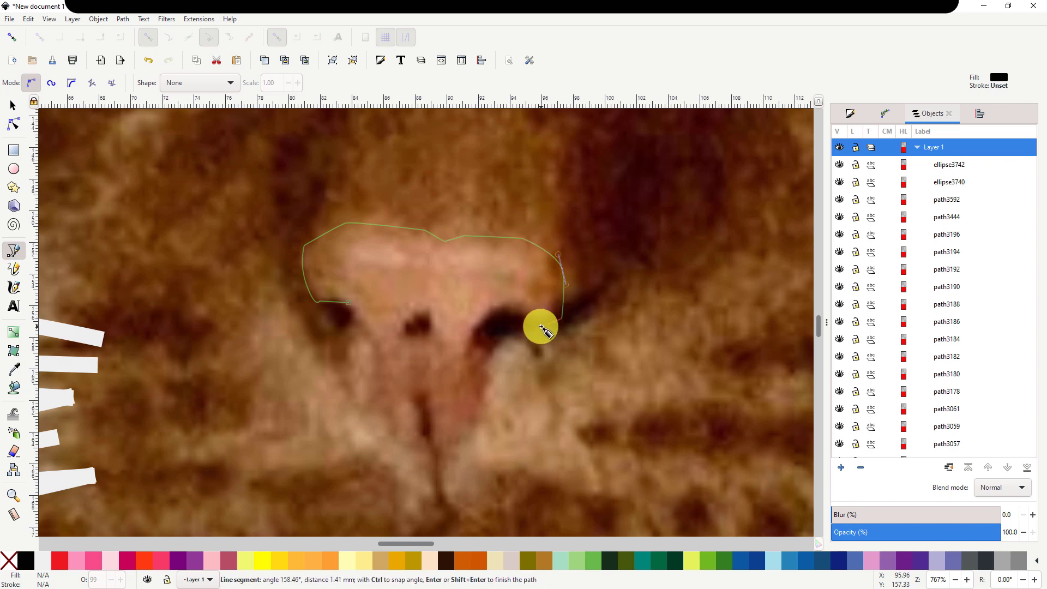
# Trace past the right nostril and around the narrow lower part of the nose, closing the path at its starting point.
pyautogui.click(499, 312)
pyautogui.click(479, 327)
pyautogui.moveTo(478, 351); pyautogui.dragTo(486, 362)
pyautogui.click(483, 400)
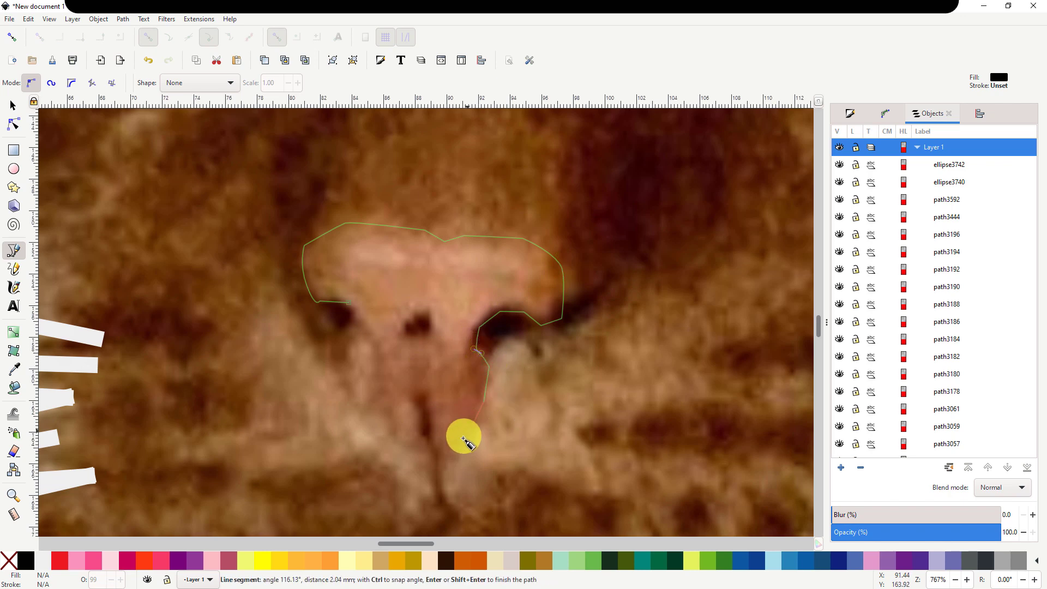
pyautogui.click(416, 460)
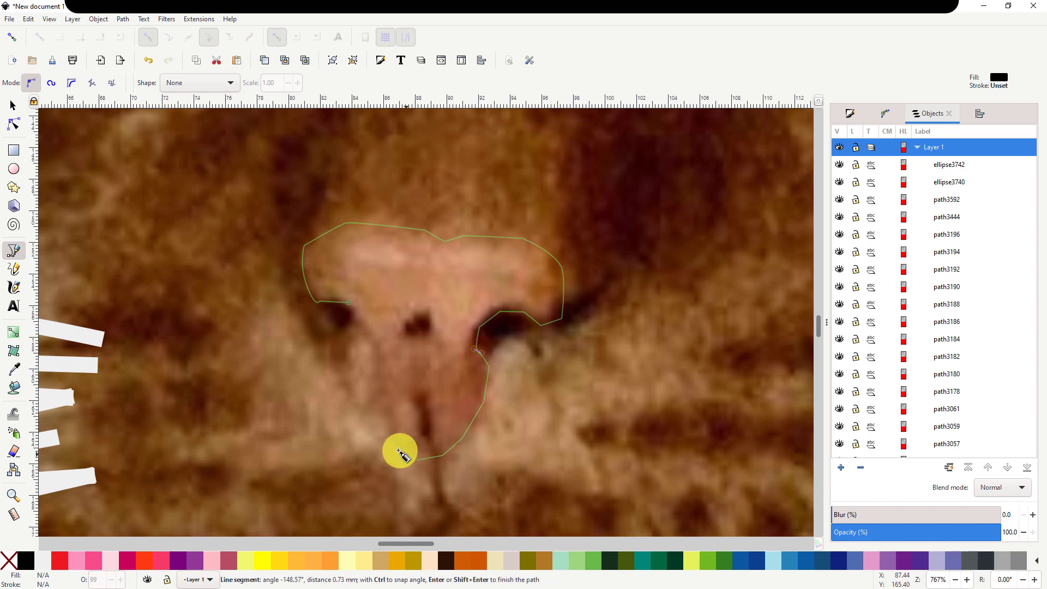
pyautogui.click(388, 444)
pyautogui.click(369, 418)
pyautogui.click(369, 379)
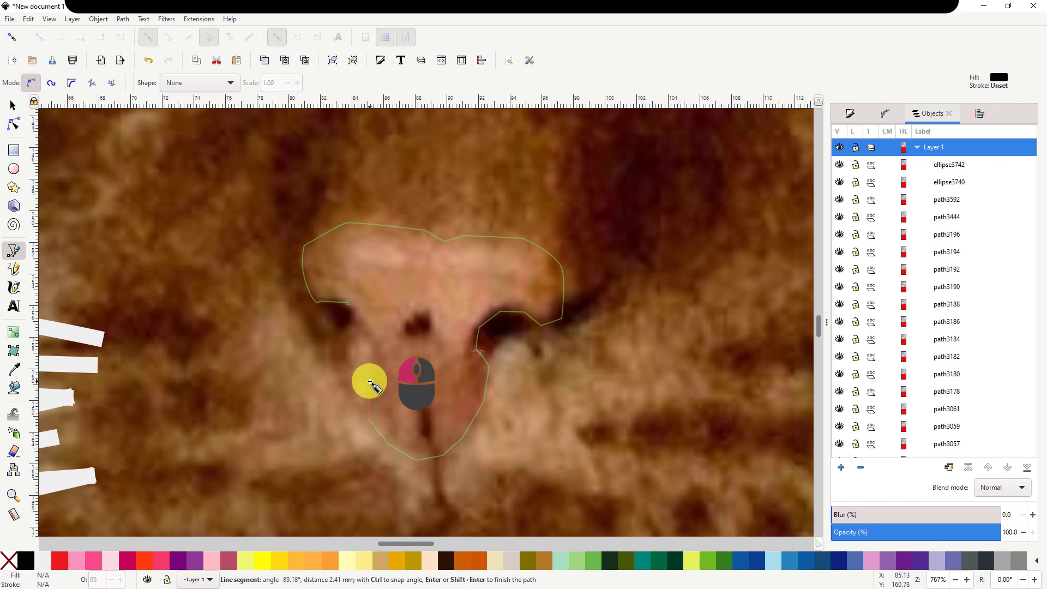
pyautogui.click(369, 344)
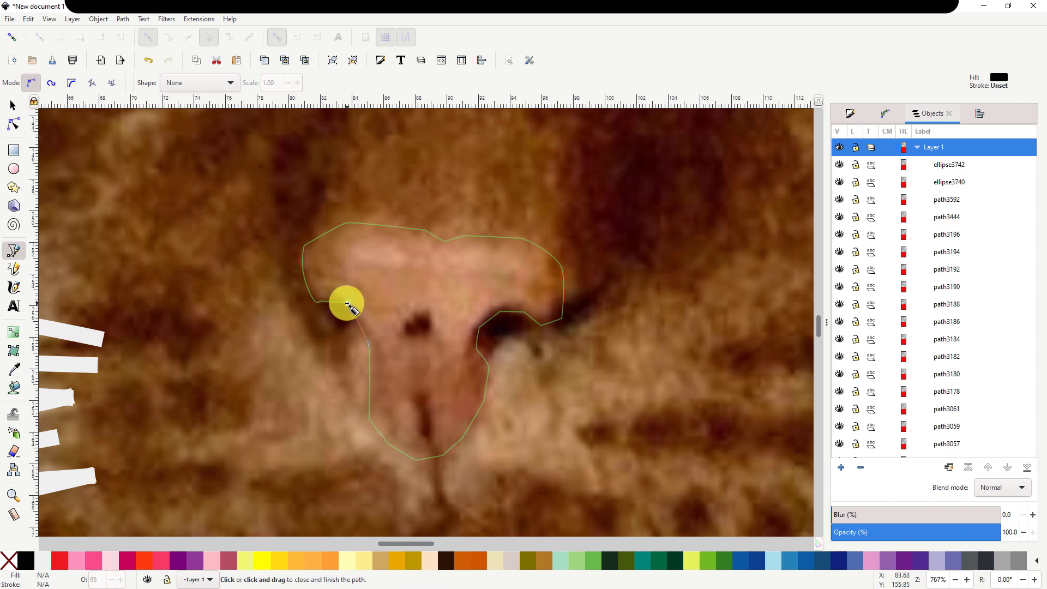
pyautogui.click(348, 304)
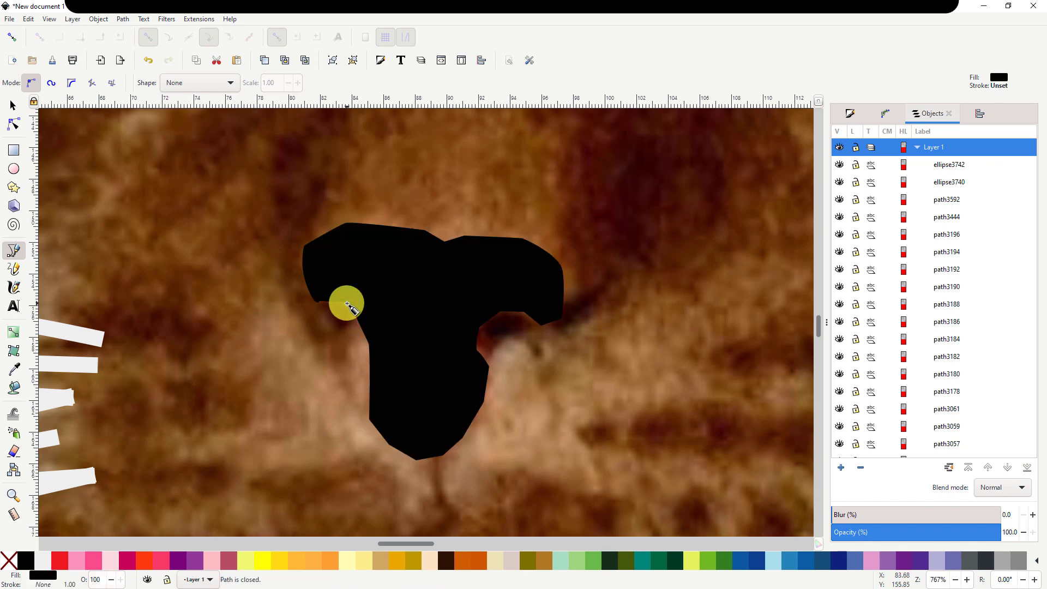
# Fill the nose shape with orange-red, make all its nodes auto-smooth, and deselect it.
pyautogui.click(143, 560)
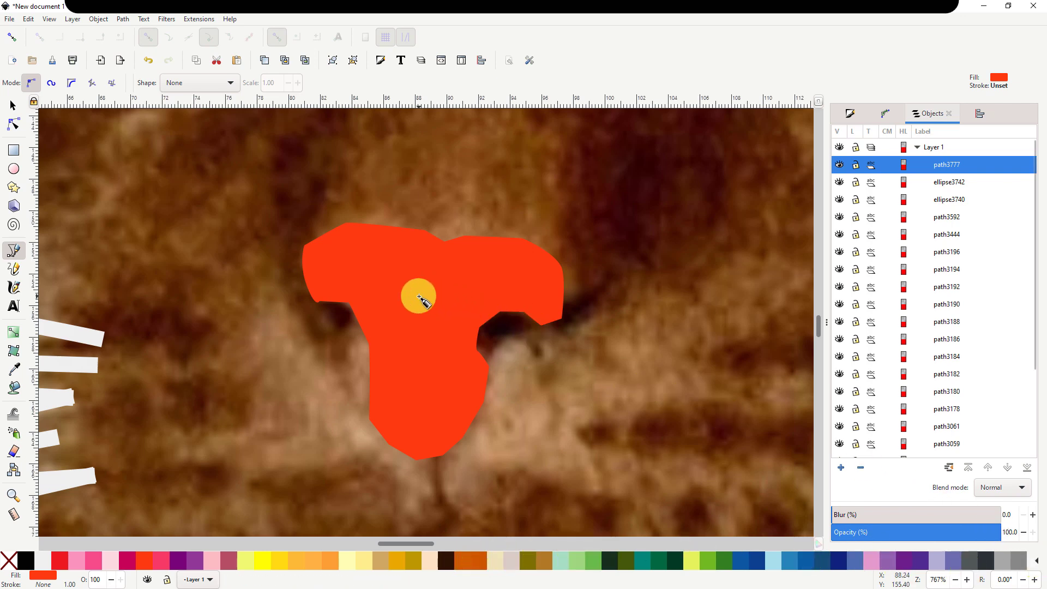
pyautogui.click(14, 126)
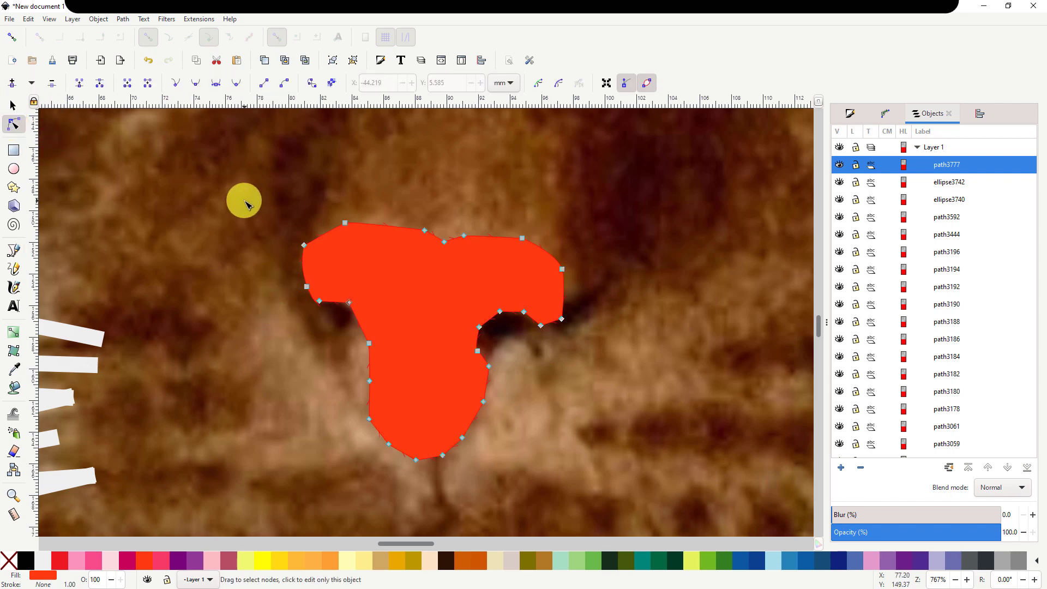
pyautogui.moveTo(244, 201); pyautogui.dragTo(619, 478)
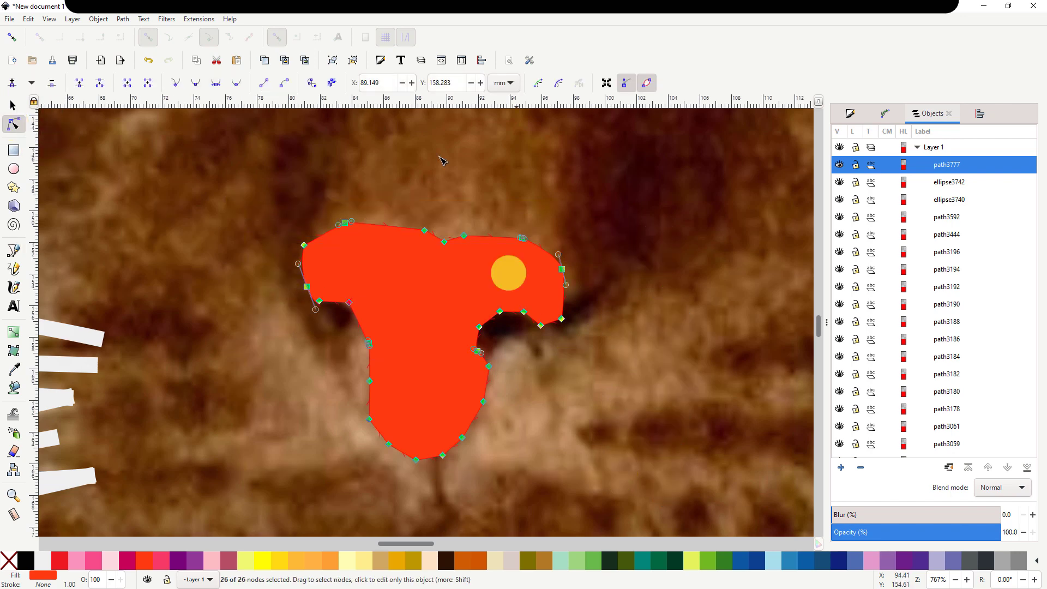
pyautogui.click(237, 84)
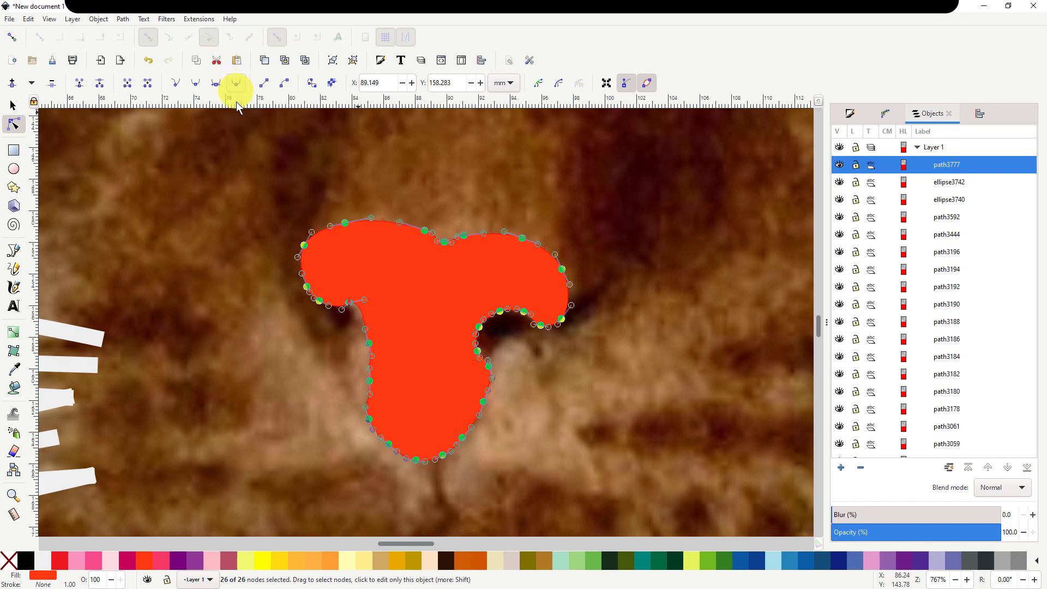
pyautogui.scroll(-3, 562, 413)
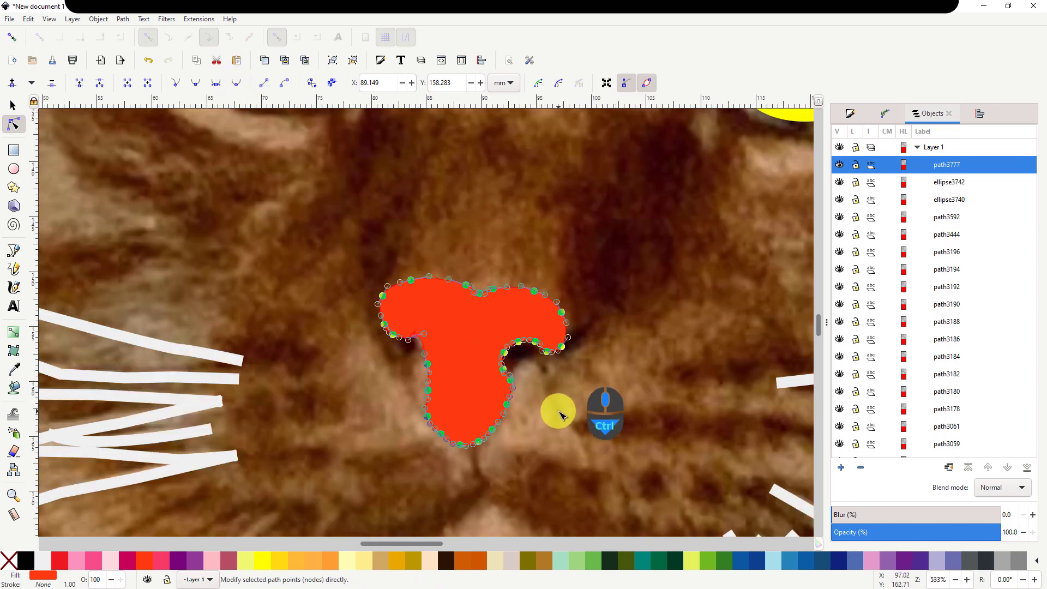
pyautogui.scroll(-2, 579, 436)
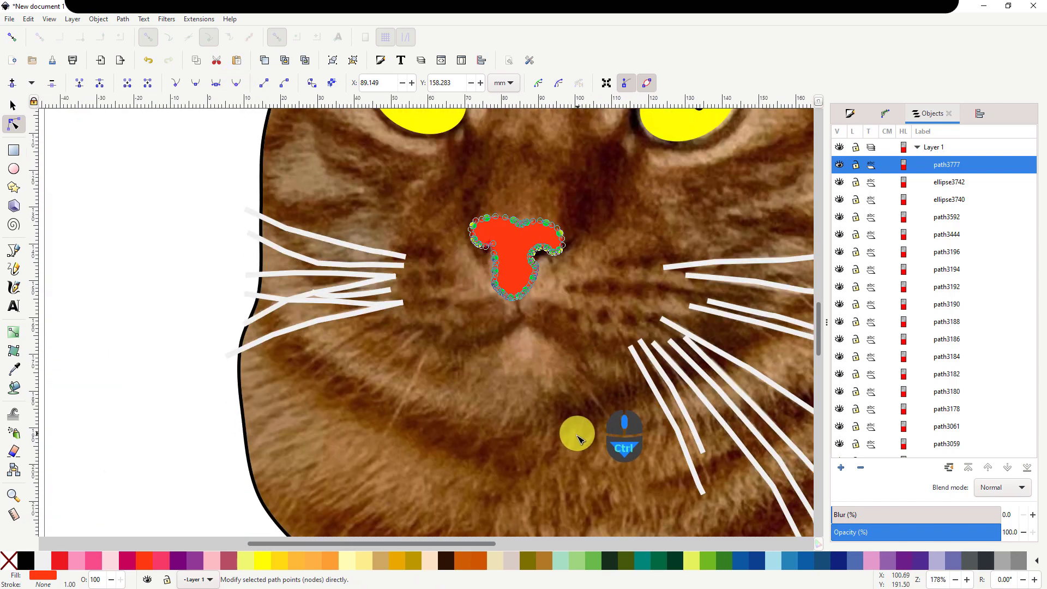
pyautogui.scroll(-3, 579, 436)
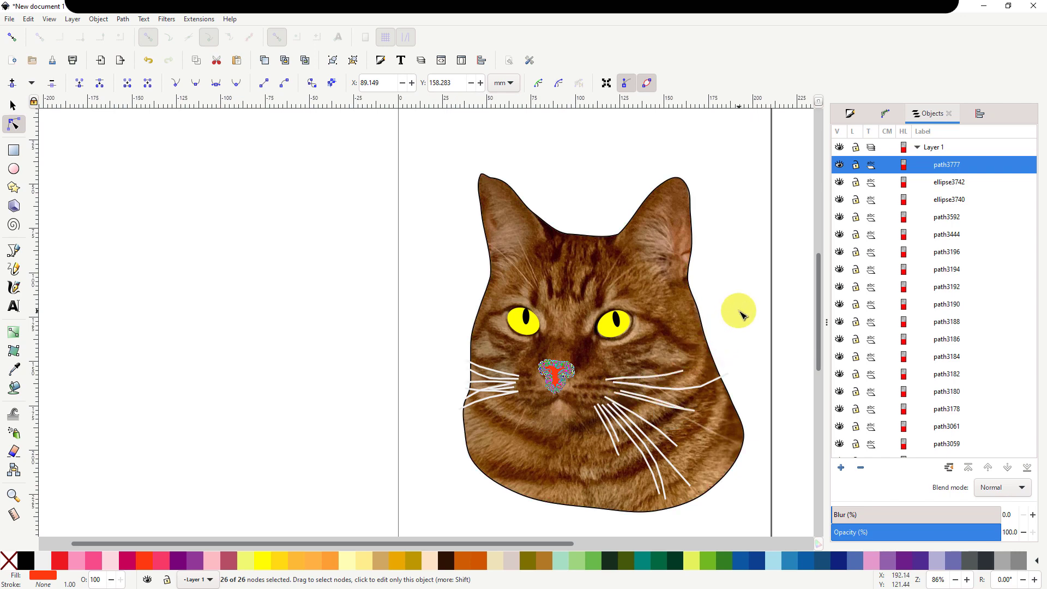
pyautogui.moveTo(738, 308); pyautogui.dragTo(526, 275)
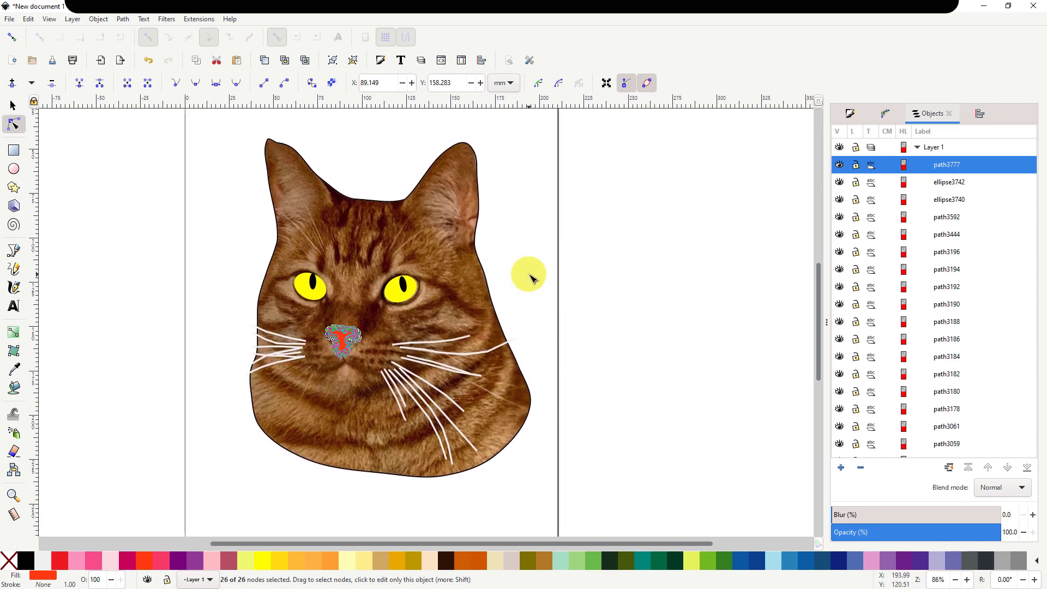
pyautogui.press('Escape')
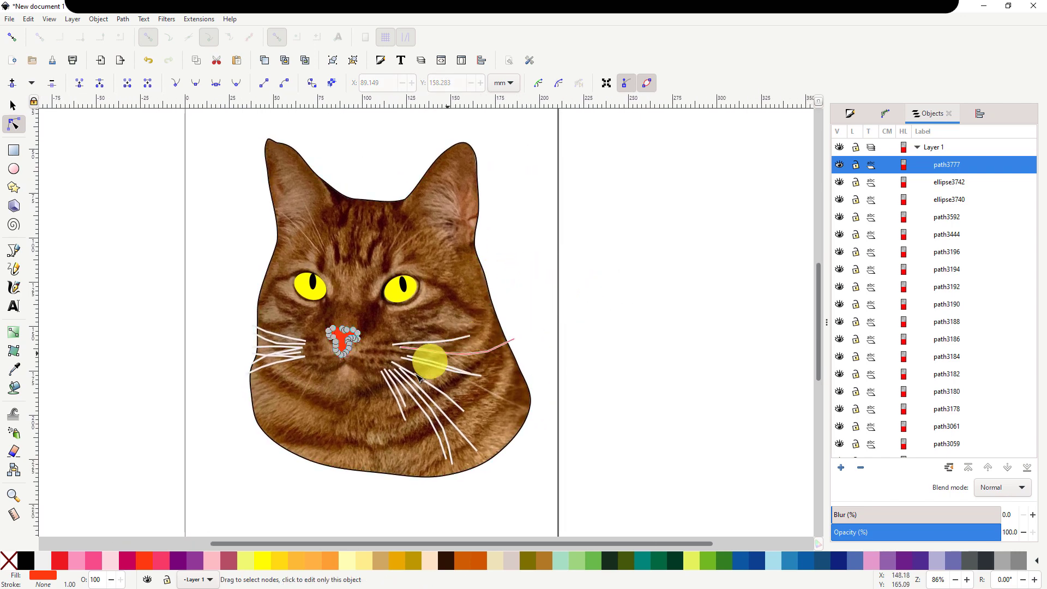
pyautogui.click(351, 490)
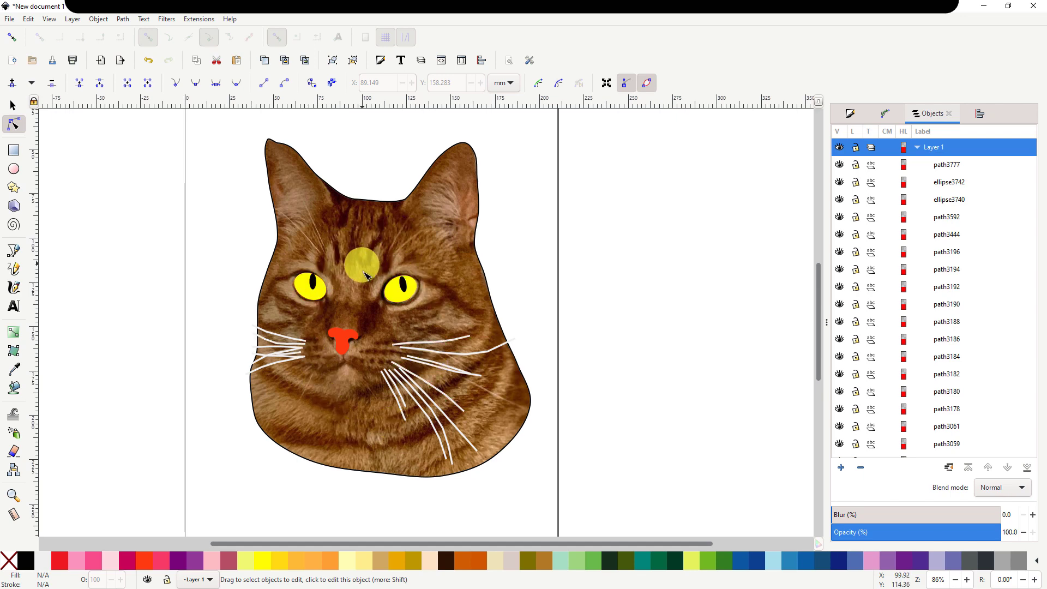
# Select the cat head's outline, try moving it to the right away from the photo, and undo the move.
pyautogui.click(477, 229)
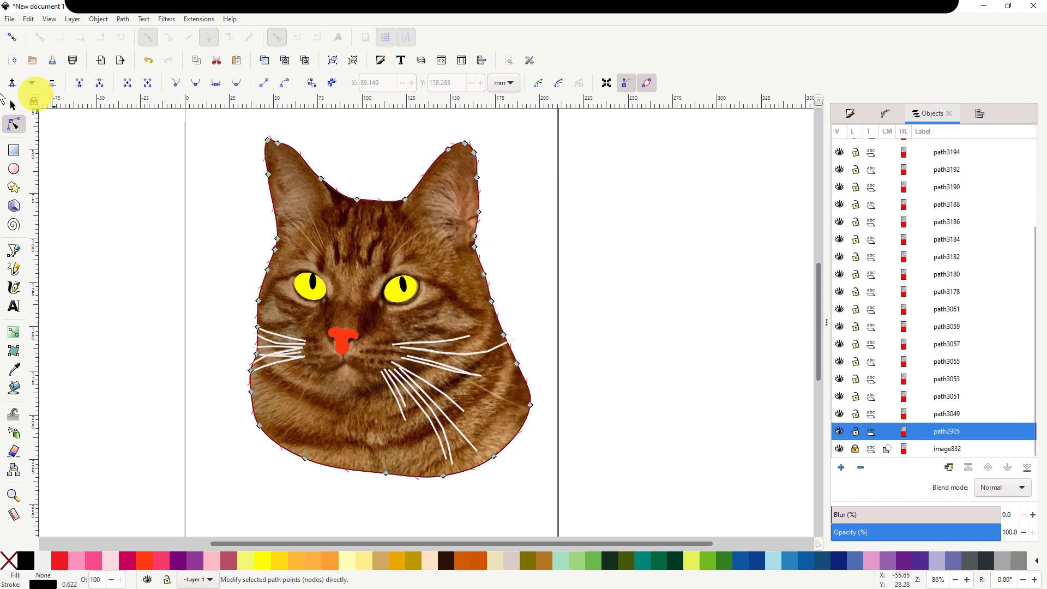
pyautogui.click(13, 106)
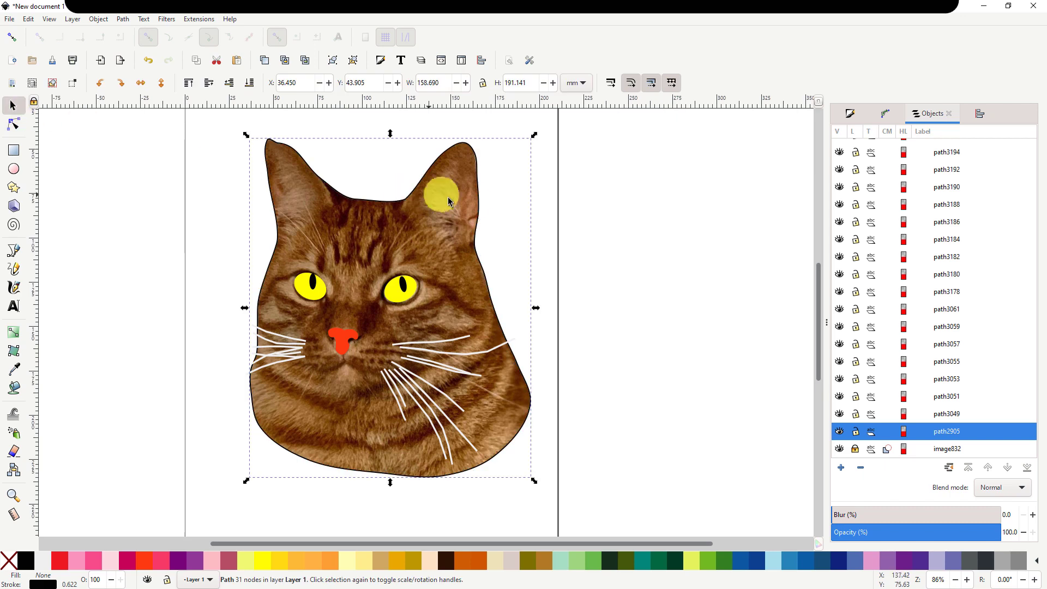
pyautogui.click(479, 205)
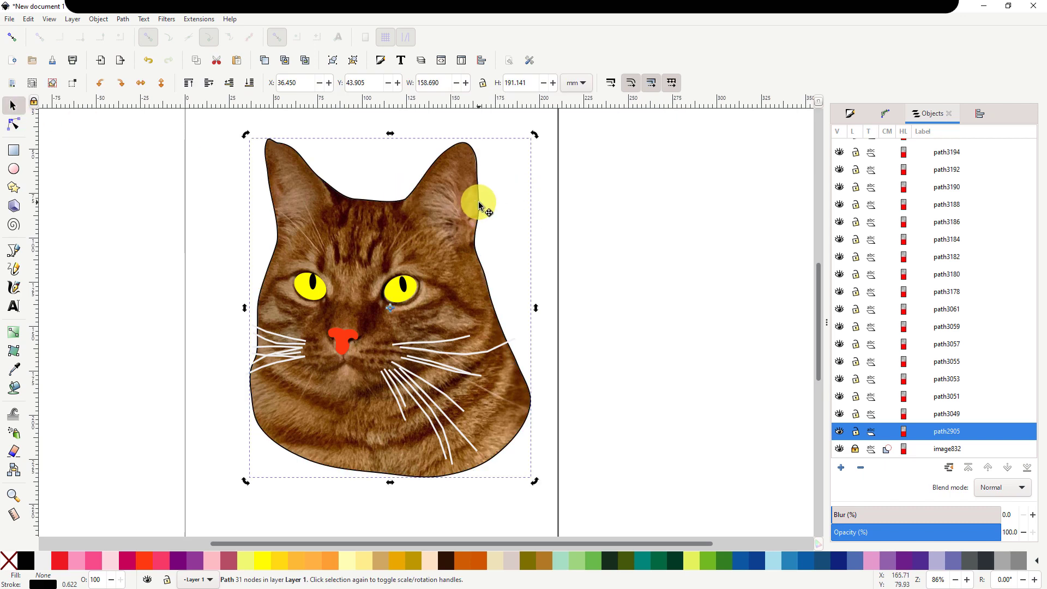
pyautogui.moveTo(478, 206); pyautogui.dragTo(730, 231)
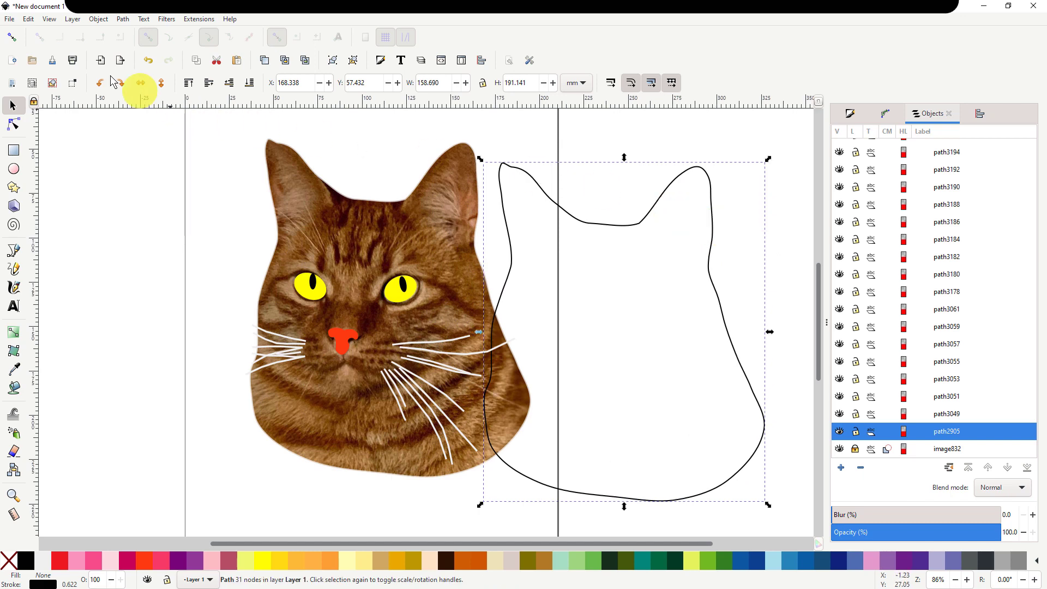
pyautogui.click(29, 19)
pyautogui.click(53, 34)
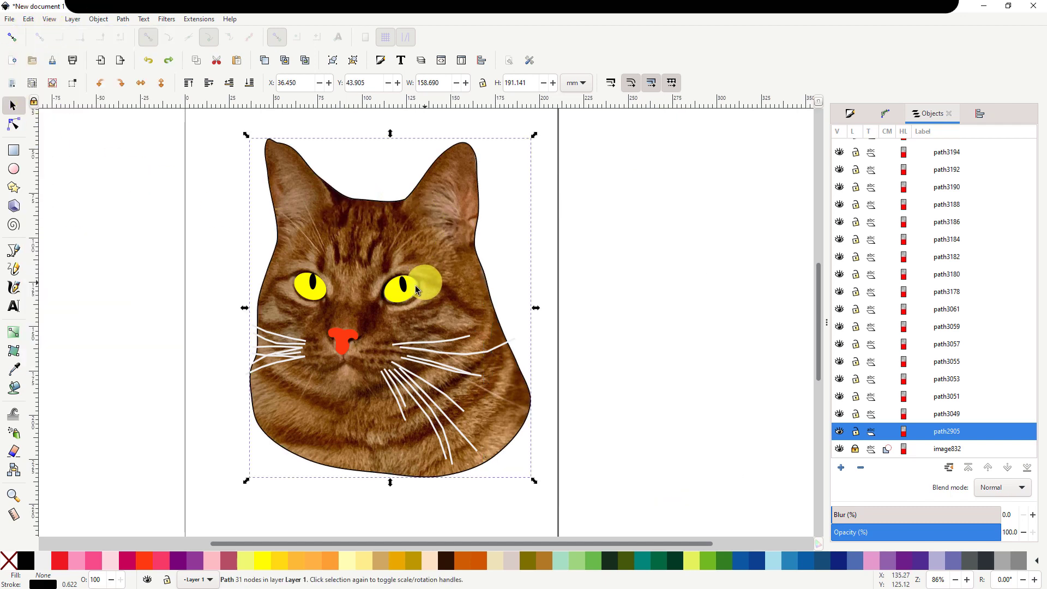
# Fill the cat head's outline with light grey and set its blend mode to Multiply.
pyautogui.click(42, 562)
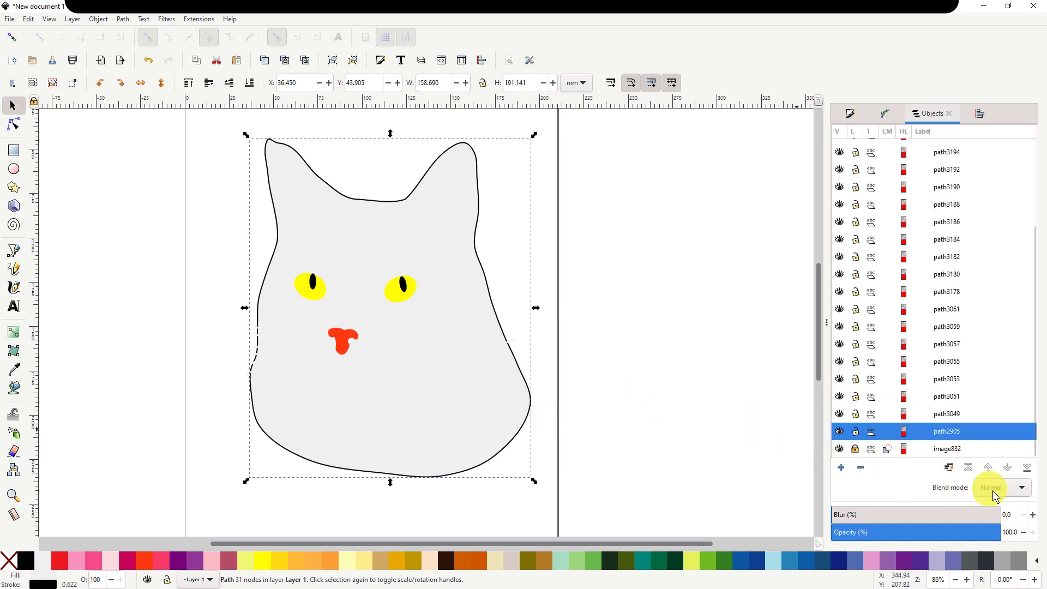
pyautogui.click(1022, 490)
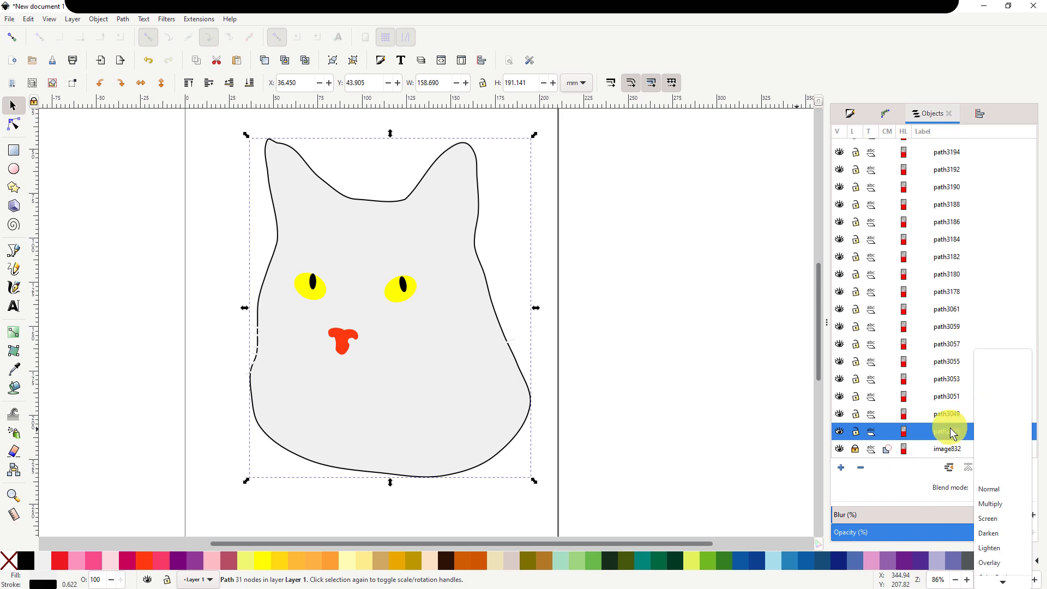
pyautogui.click(1001, 502)
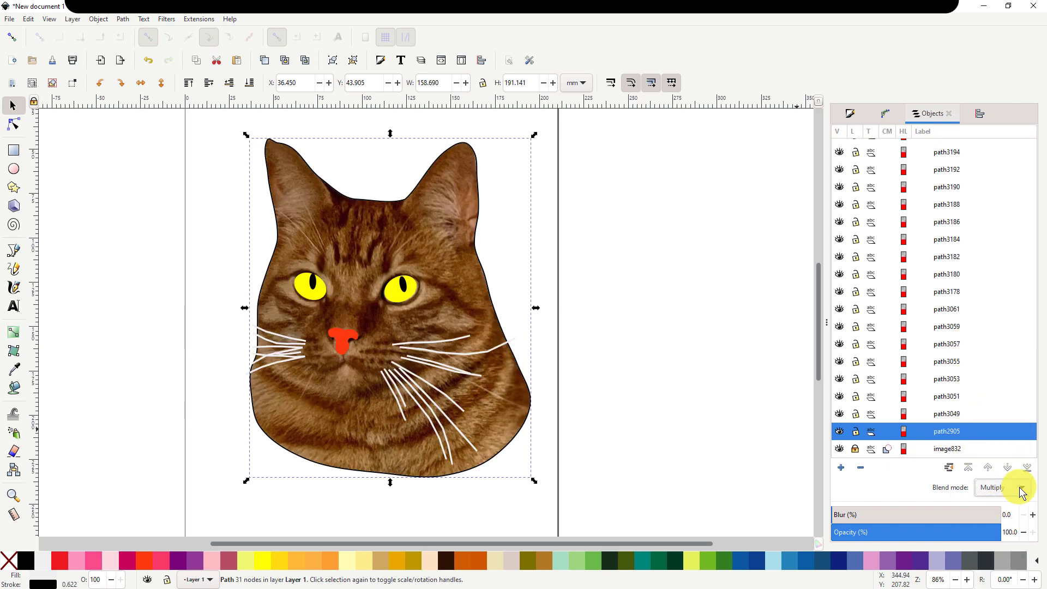
# Try the Screen blend mode on the filled head outline, then set it to Darken.
pyautogui.click(1021, 491)
pyautogui.click(1008, 508)
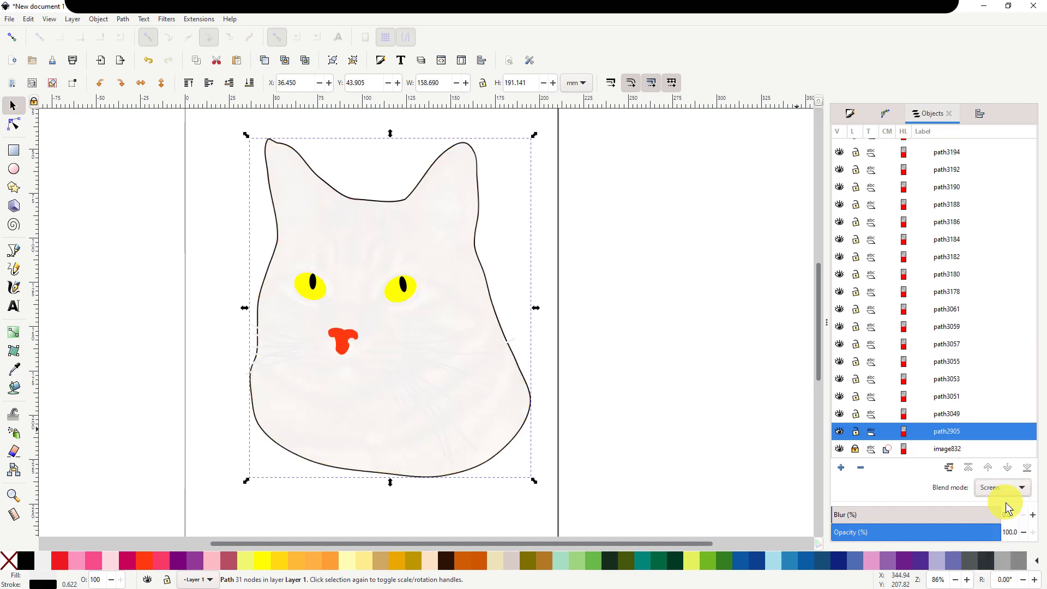
pyautogui.click(1020, 489)
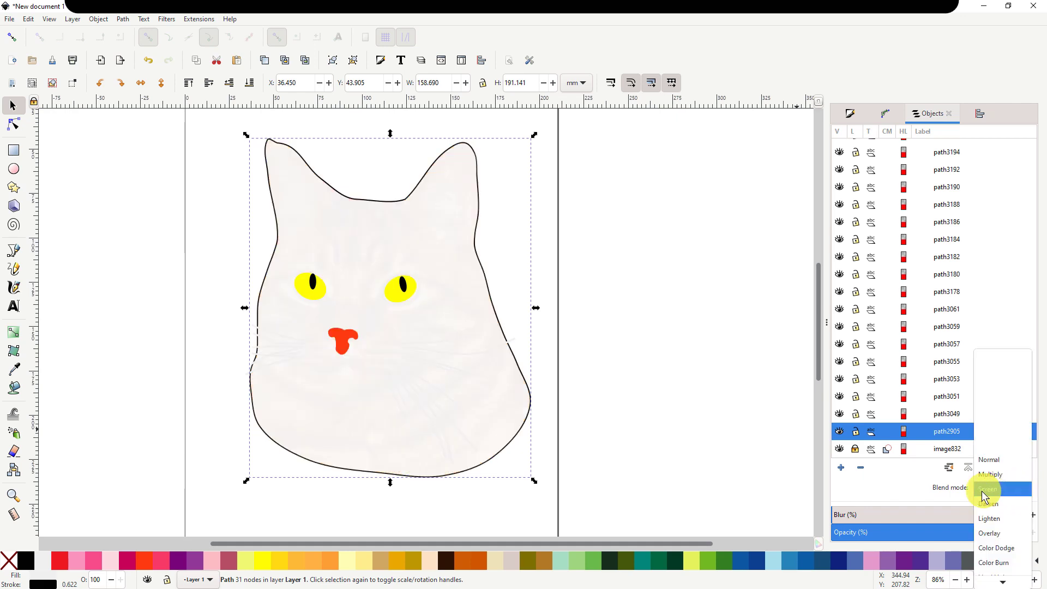
pyautogui.click(995, 506)
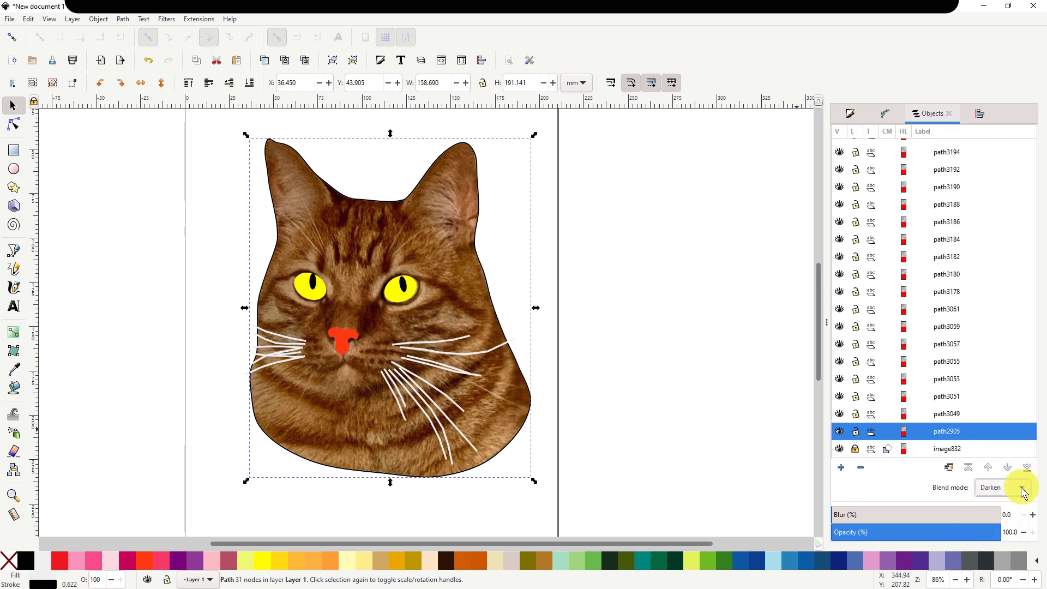
# Try the Lighten blend mode on the filled head outline with its opacity lowered to 22.4%.
pyautogui.click(1021, 488)
pyautogui.click(1008, 506)
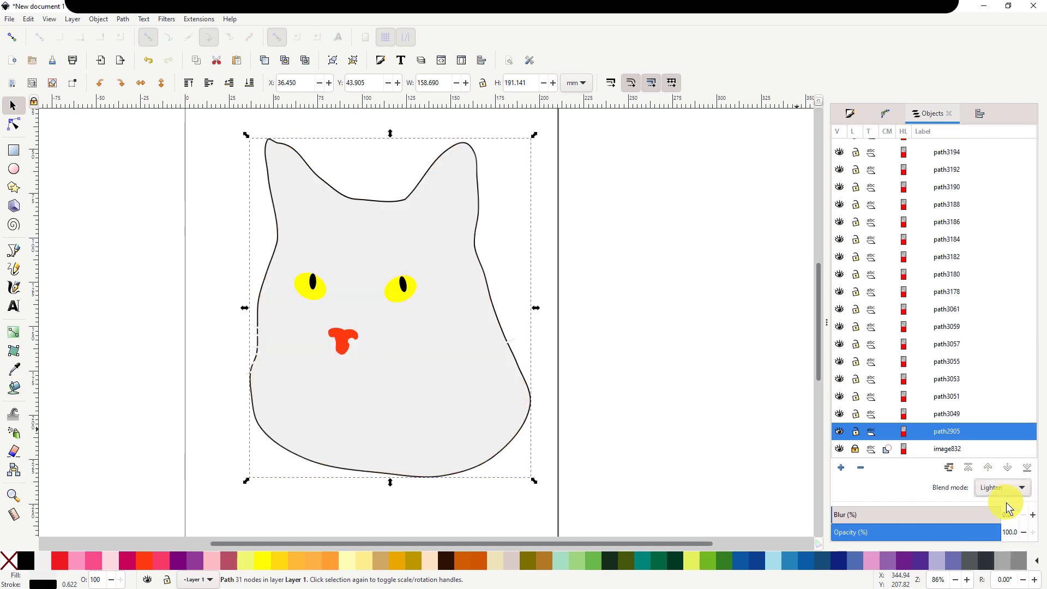
pyautogui.moveTo(999, 535); pyautogui.dragTo(871, 545)
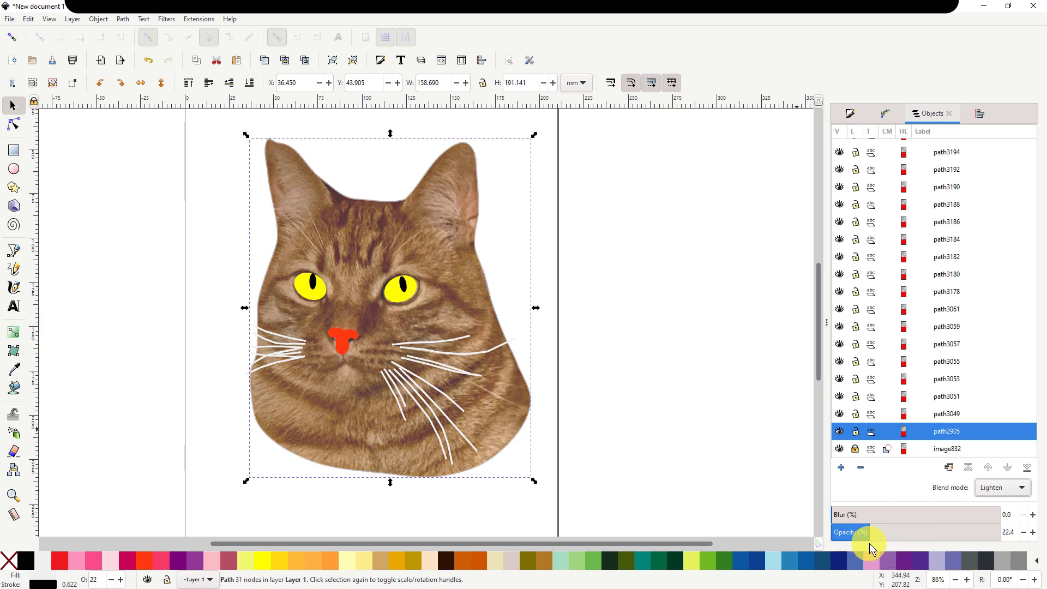
# Try the Overlay, Color Dodge and Hard Light blend modes on the filled head outline.
pyautogui.click(1024, 493)
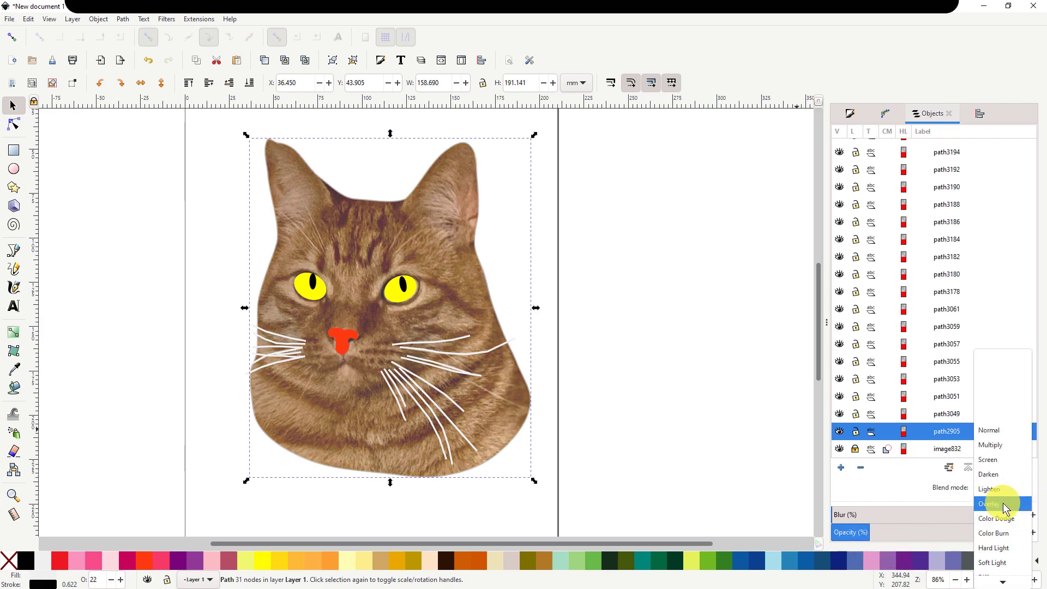
pyautogui.click(1006, 504)
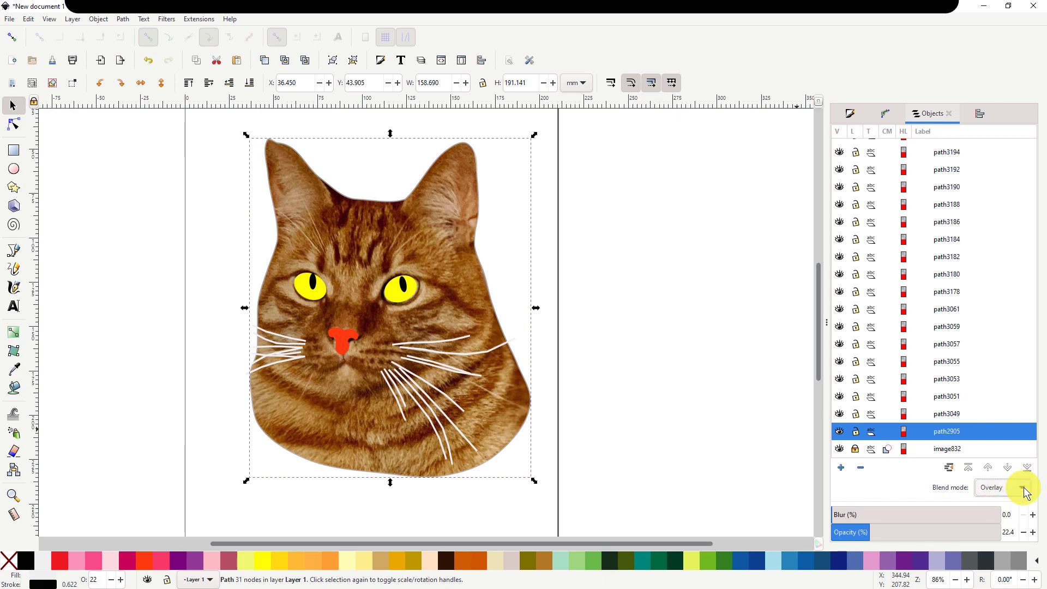
pyautogui.click(1023, 486)
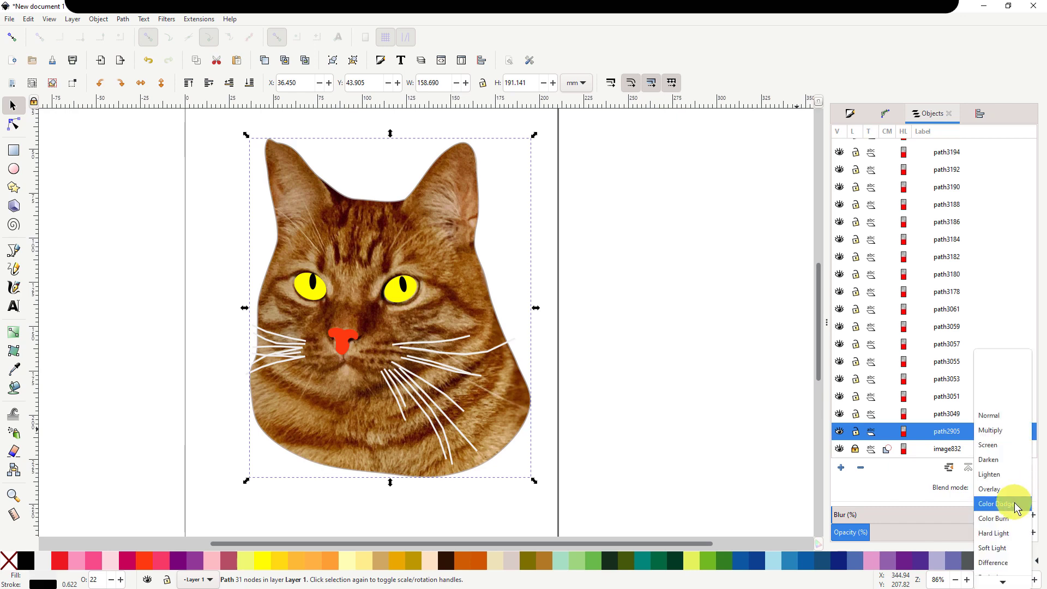
pyautogui.click(1015, 504)
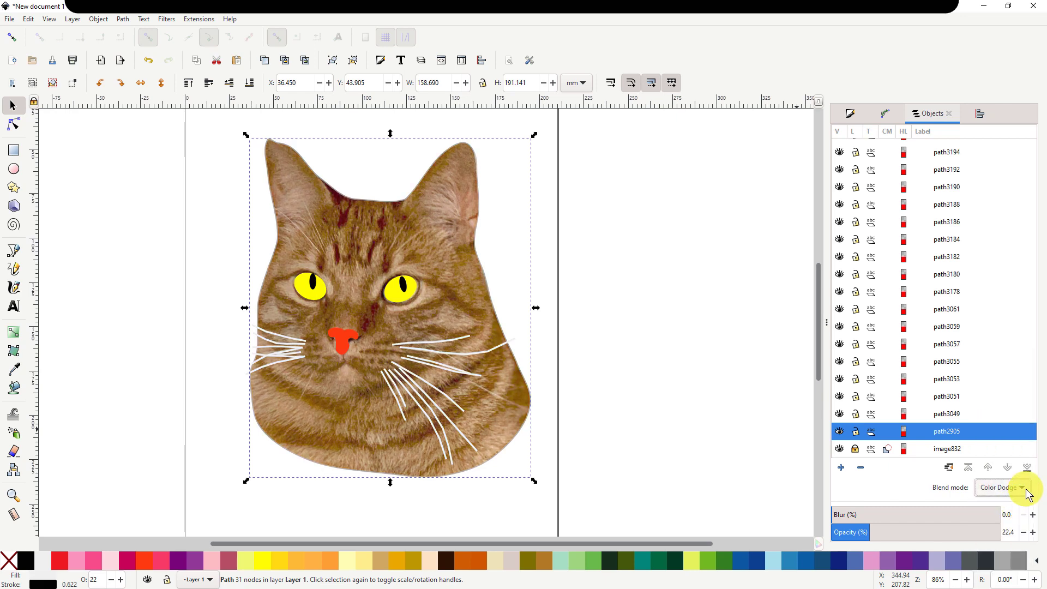
pyautogui.click(1024, 488)
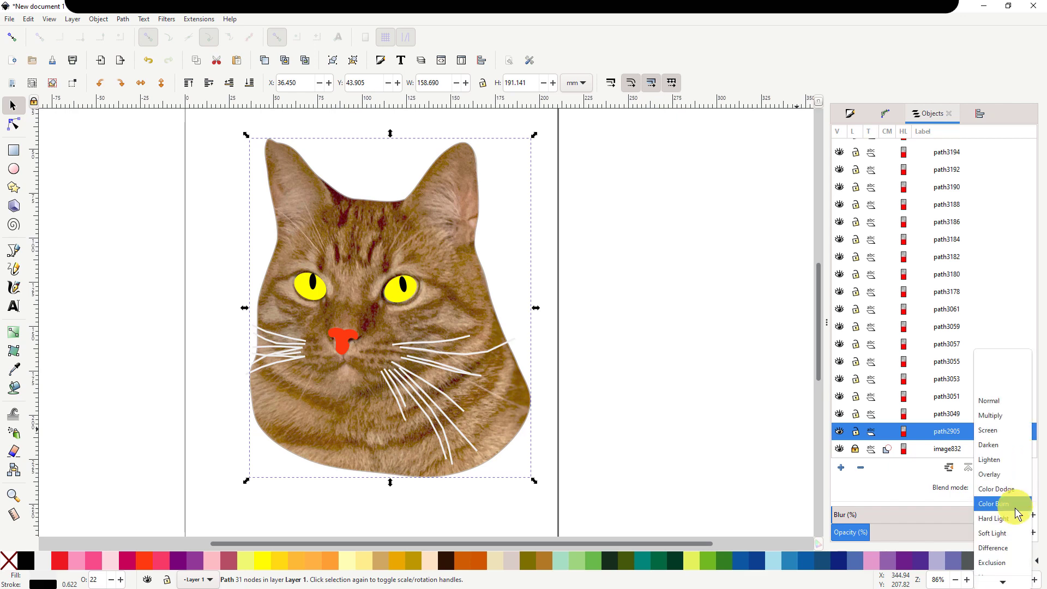
pyautogui.click(1013, 527)
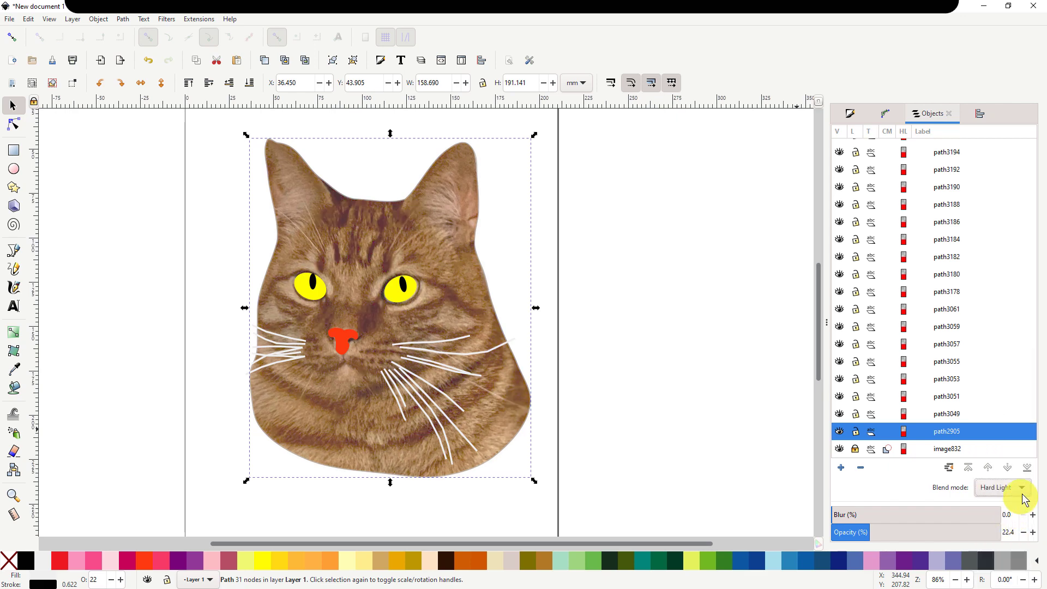
# Try the Difference, Hue and Color blend modes on the filled head outline.
pyautogui.click(1023, 491)
pyautogui.click(1017, 519)
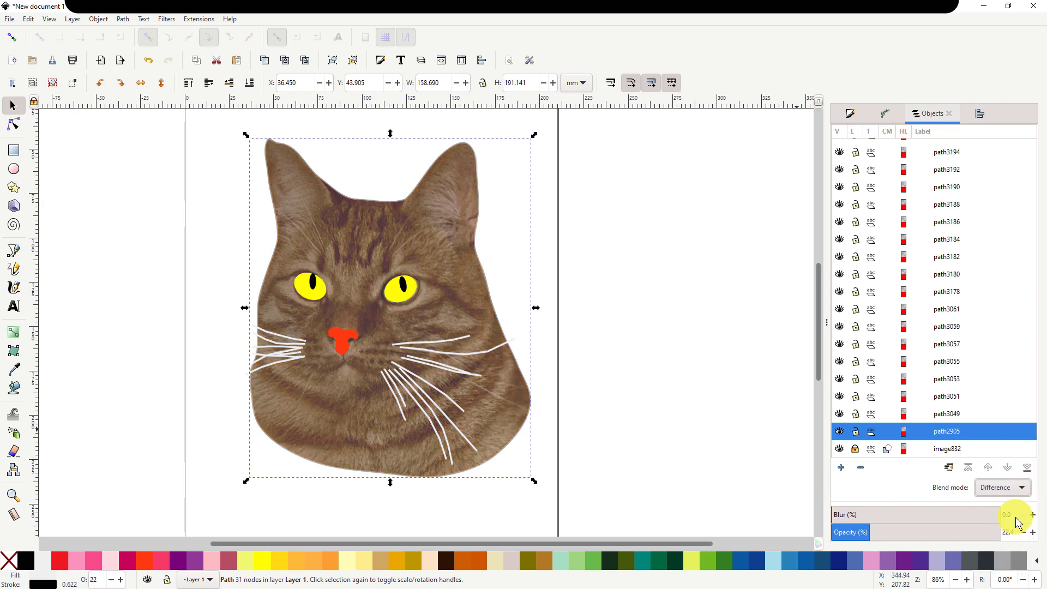
pyautogui.click(1023, 494)
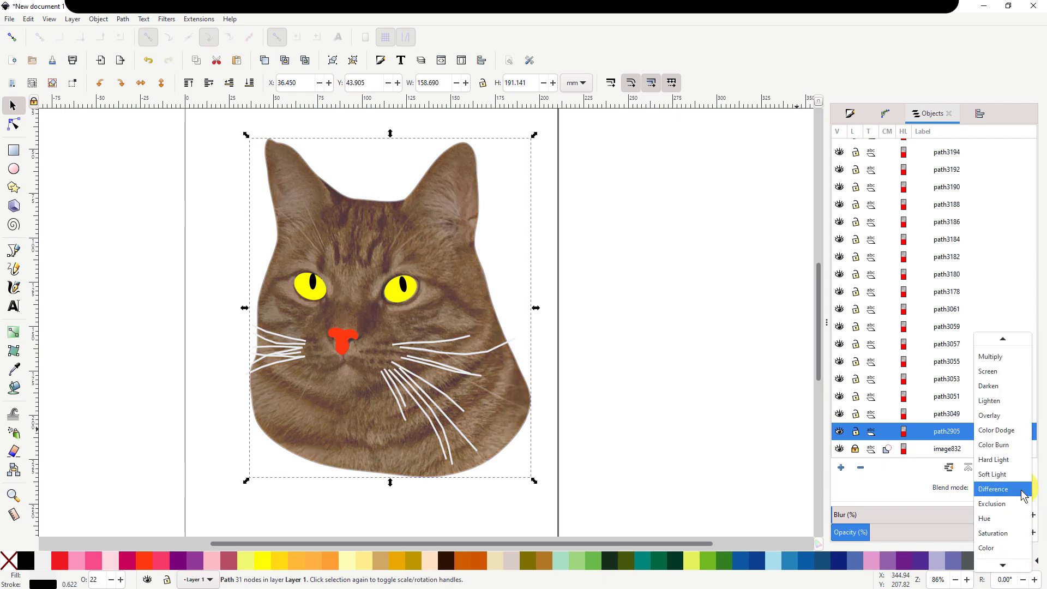
pyautogui.click(1012, 519)
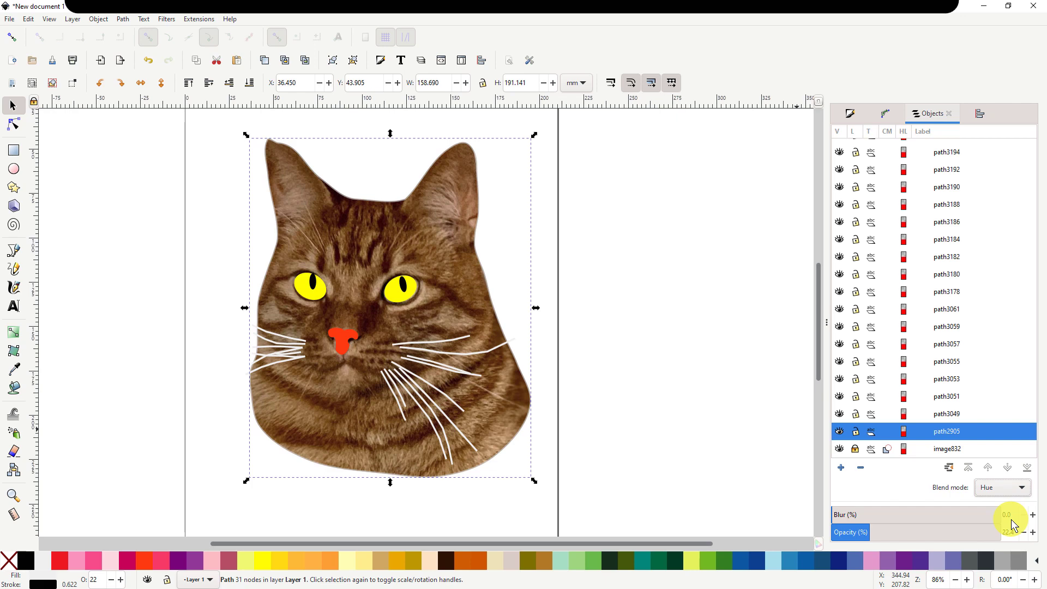
pyautogui.click(1021, 490)
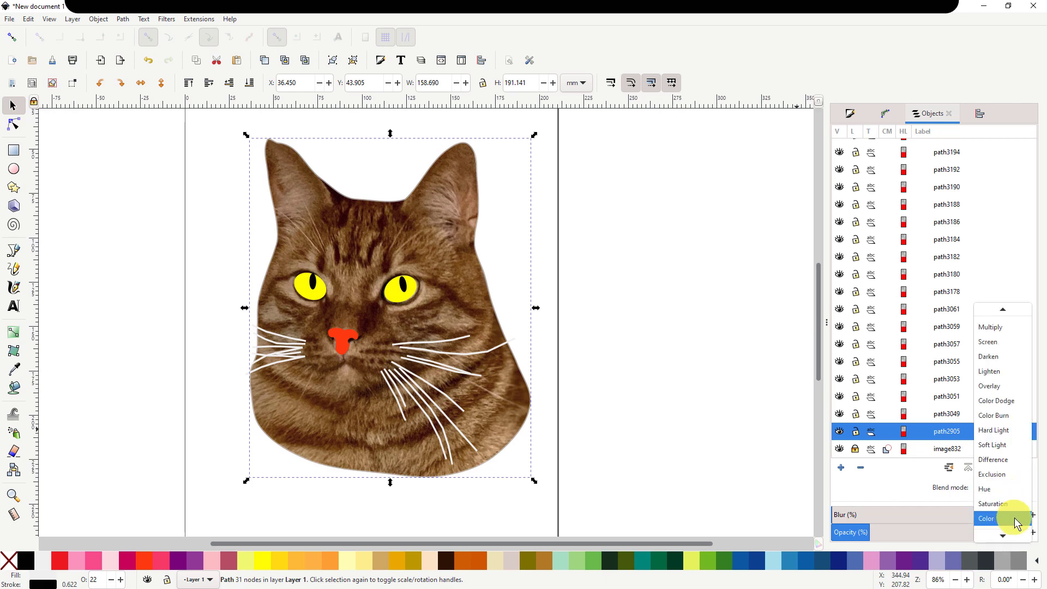
pyautogui.click(1014, 520)
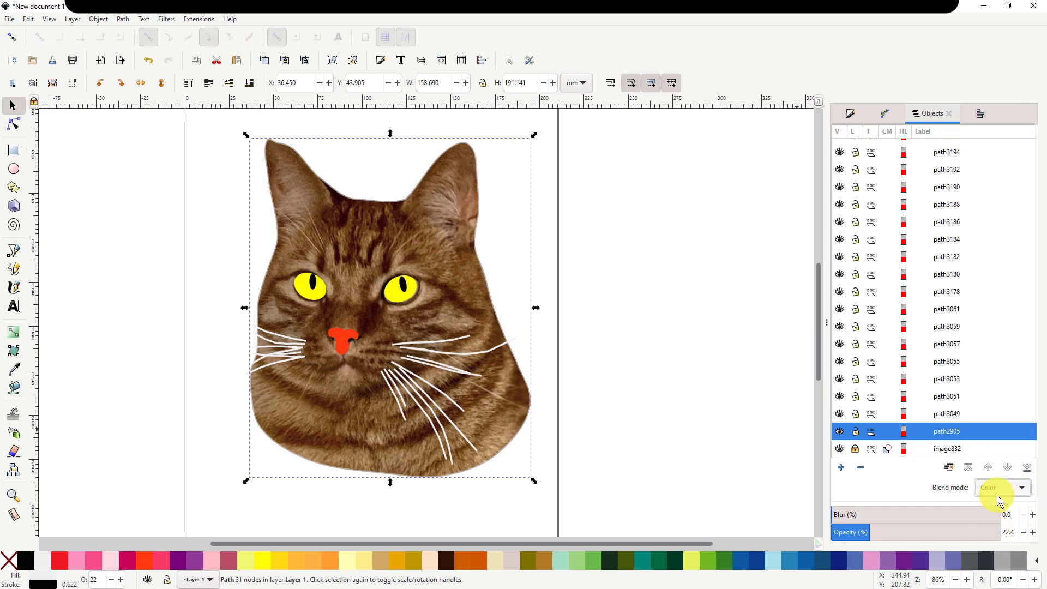
# Set the head outline's blend mode back to Multiply and raise its opacity to 48.4%.
pyautogui.click(1023, 490)
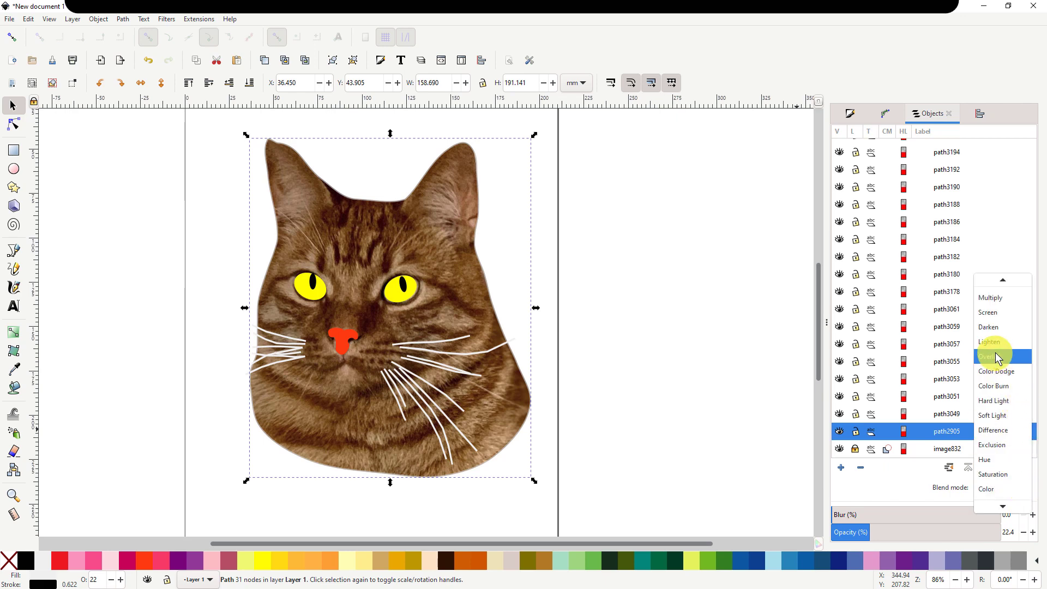
pyautogui.click(990, 298)
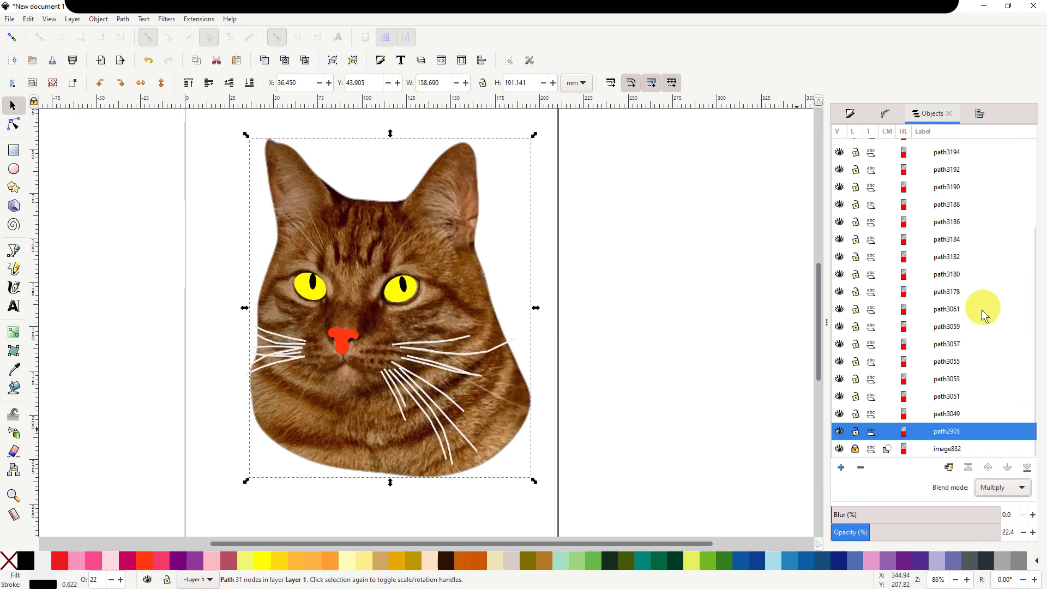
pyautogui.scroll(-6, 870, 538)
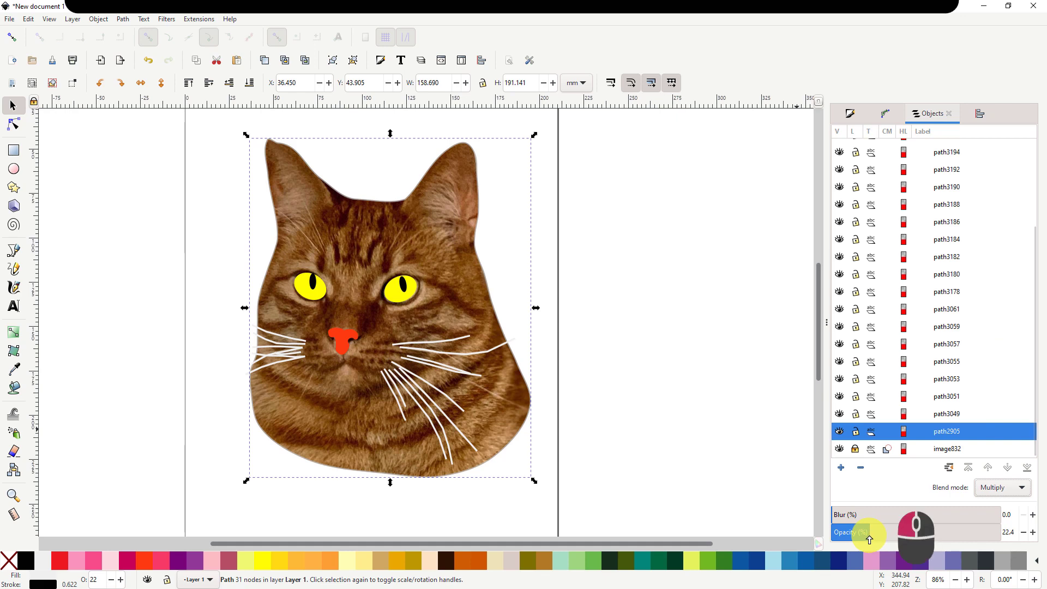
pyautogui.moveTo(862, 543); pyautogui.dragTo(913, 548)
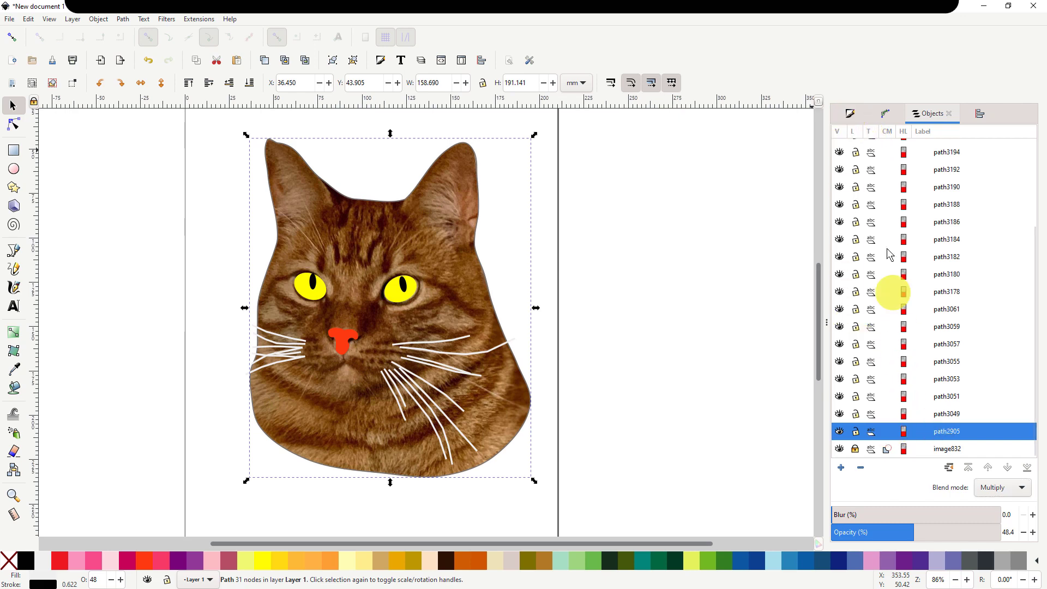
# Give the head outline a linear gradient fill, set its opacity to 80.4%, and angle the gradient's end down past the cheek.
pyautogui.click(851, 113)
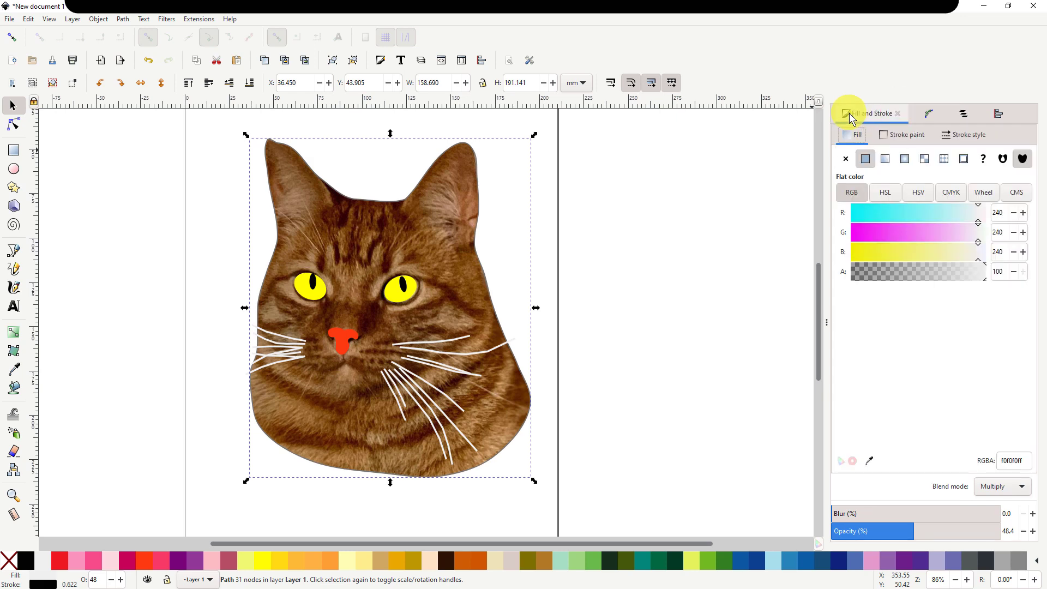
pyautogui.click(885, 161)
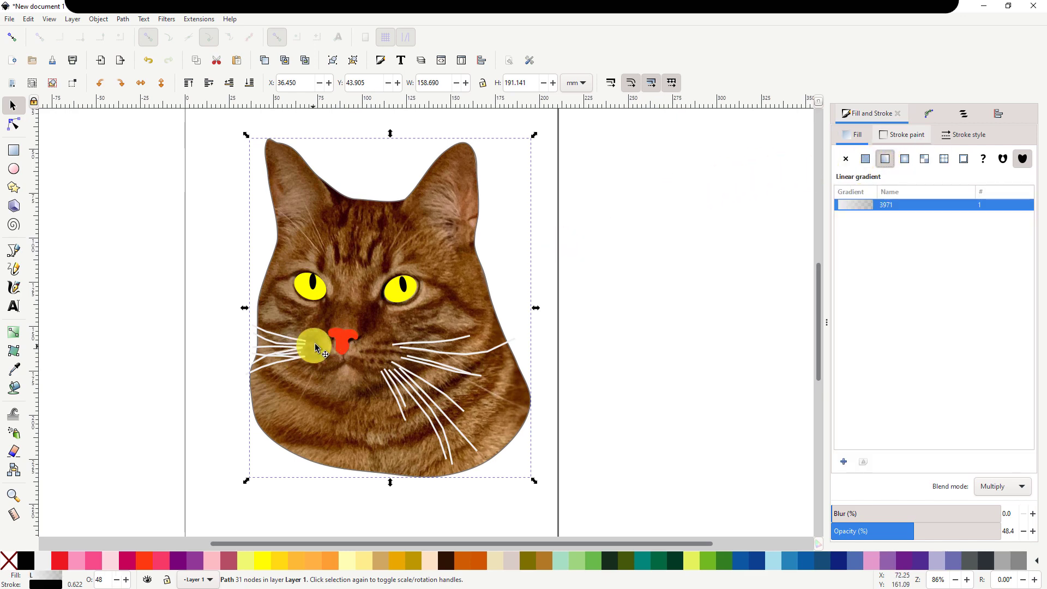
pyautogui.click(13, 124)
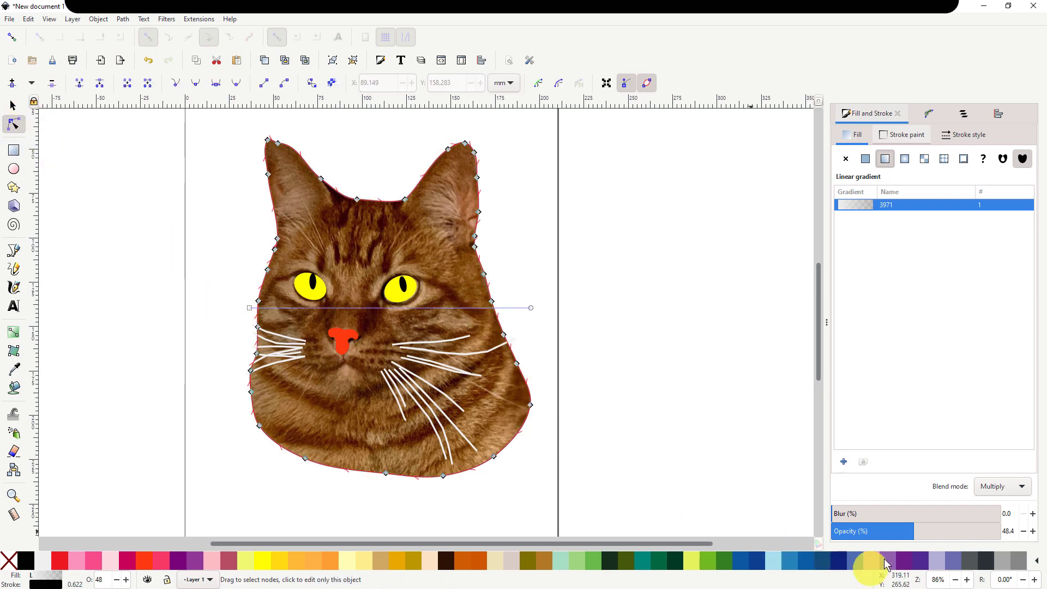
pyautogui.moveTo(907, 537); pyautogui.dragTo(968, 540)
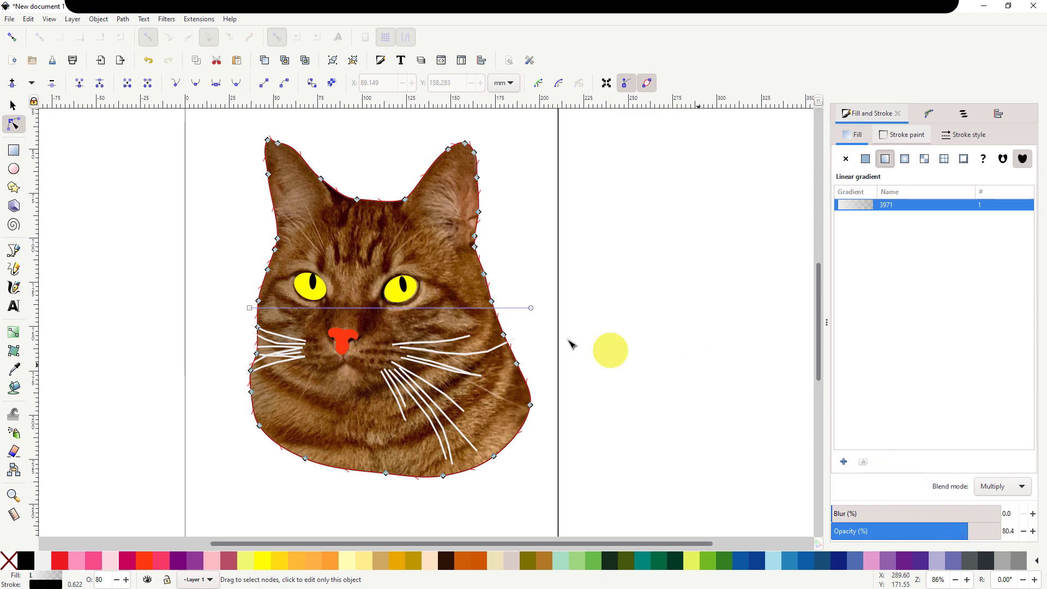
pyautogui.moveTo(531, 309); pyautogui.dragTo(565, 405)
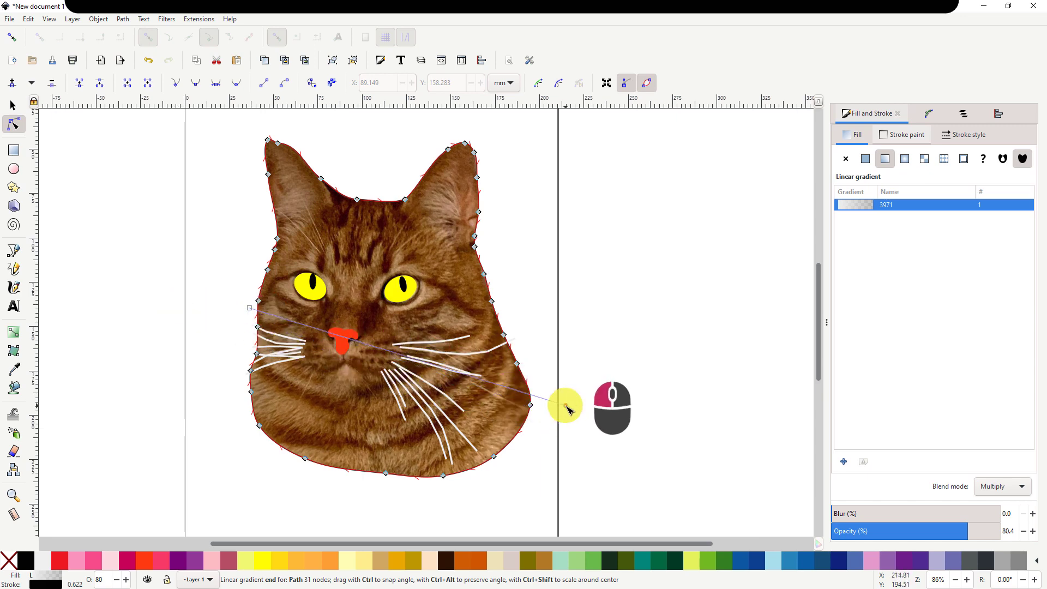
# Try the Screen blend mode and stretch the gradient diagonally from outside the lower cheek to above the gap between the ears.
pyautogui.click(1018, 487)
pyautogui.click(1005, 504)
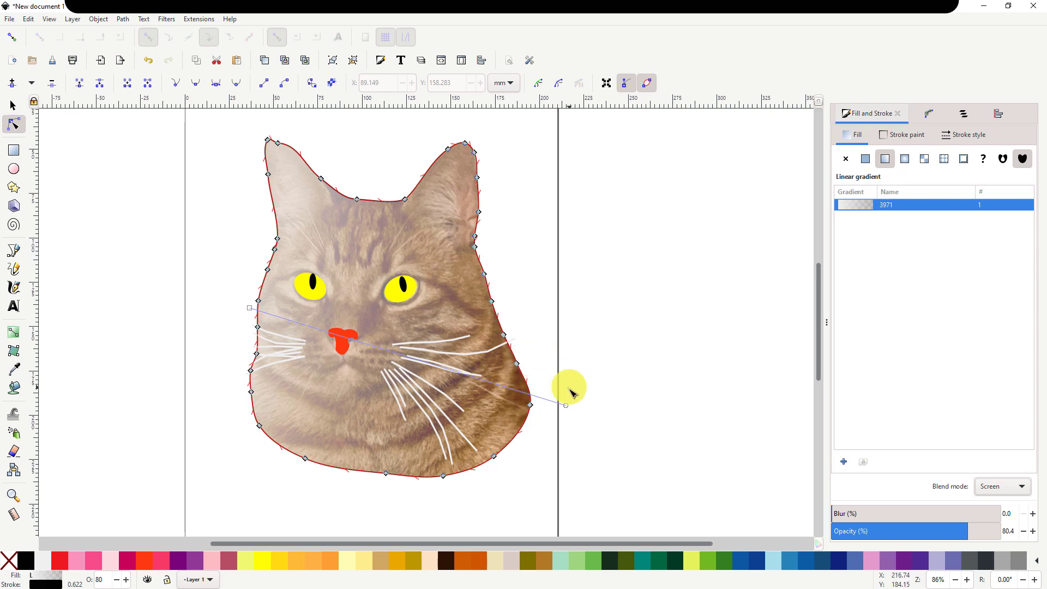
pyautogui.moveTo(565, 406)
pyautogui.mouseDown()
pyautogui.moveTo(742, 449)
pyautogui.moveTo(679, 443)
pyautogui.moveTo(520, 390)
pyautogui.moveTo(498, 444)
pyautogui.moveTo(517, 400)
pyautogui.moveTo(517, 279)
pyautogui.moveTo(485, 218)
pyautogui.moveTo(363, 134)
pyautogui.moveTo(385, 147)
pyautogui.mouseUp()
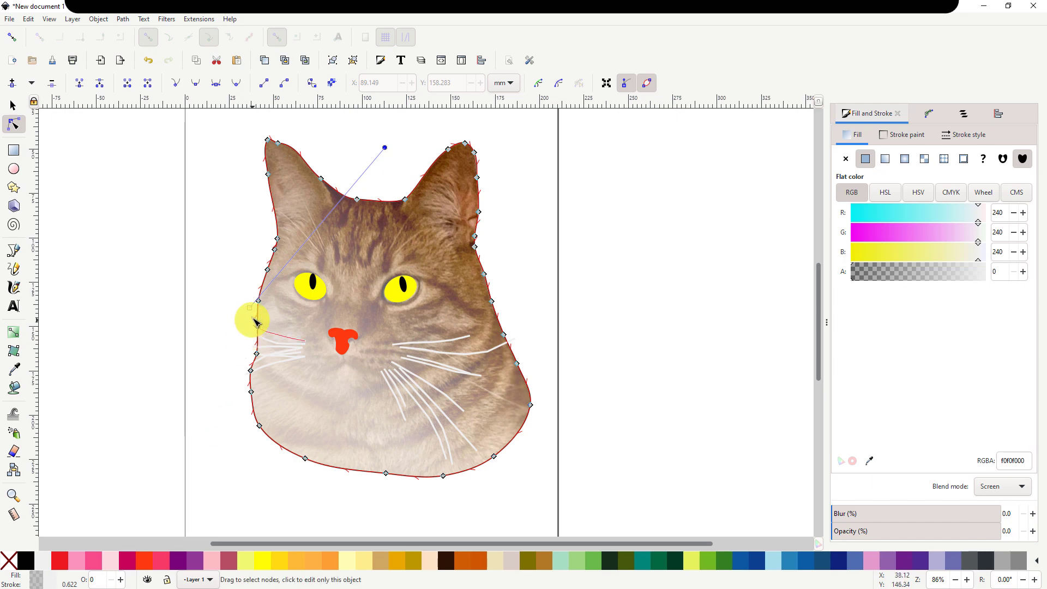
pyautogui.moveTo(252, 309); pyautogui.dragTo(169, 392)
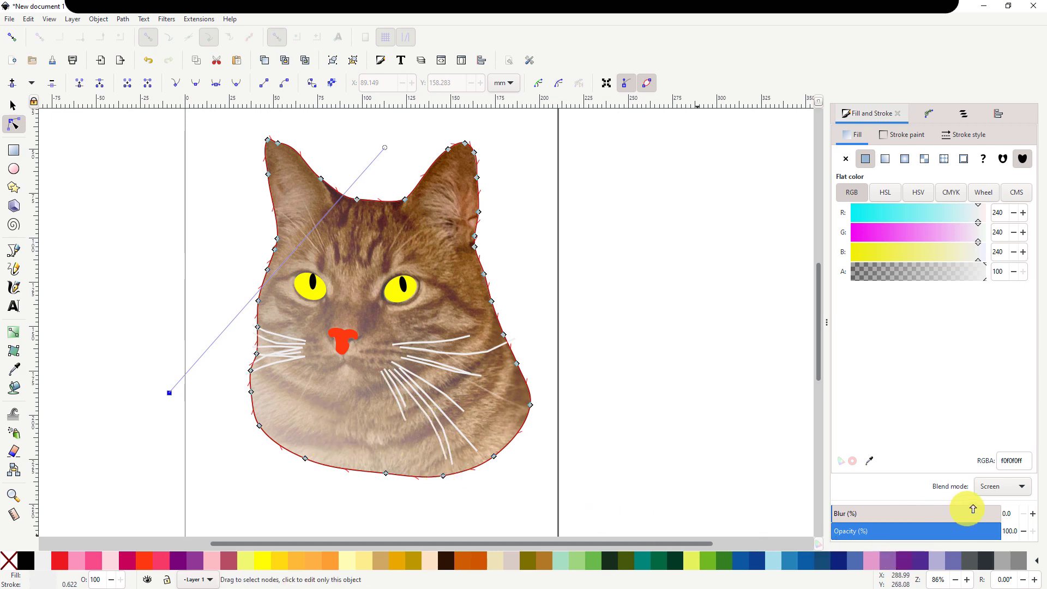
# Try the Lighten blend mode on the gradient-filled head outline, then set it to Overlay.
pyautogui.click(1022, 487)
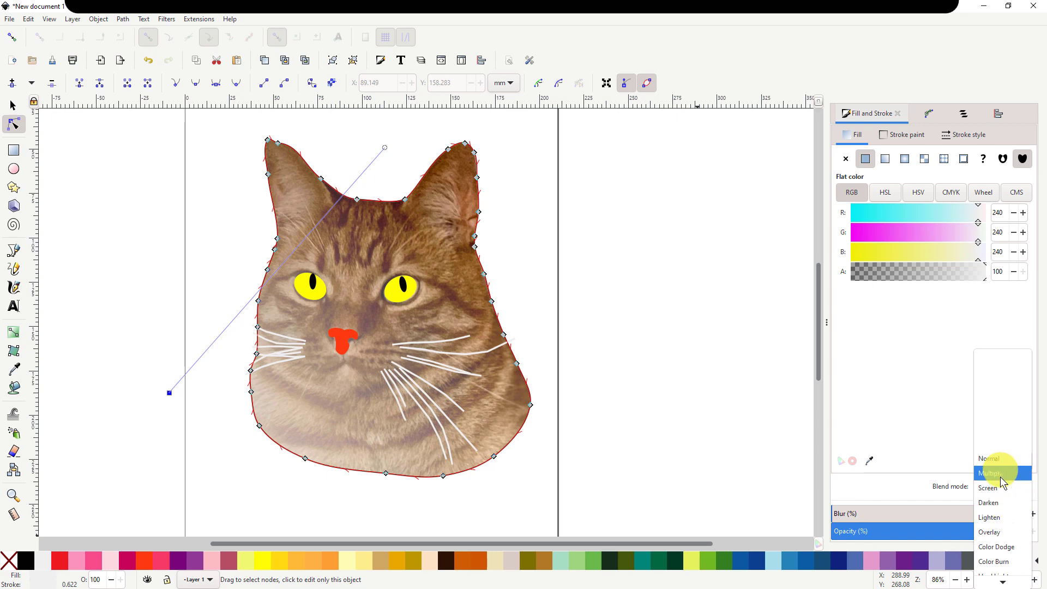
pyautogui.click(999, 517)
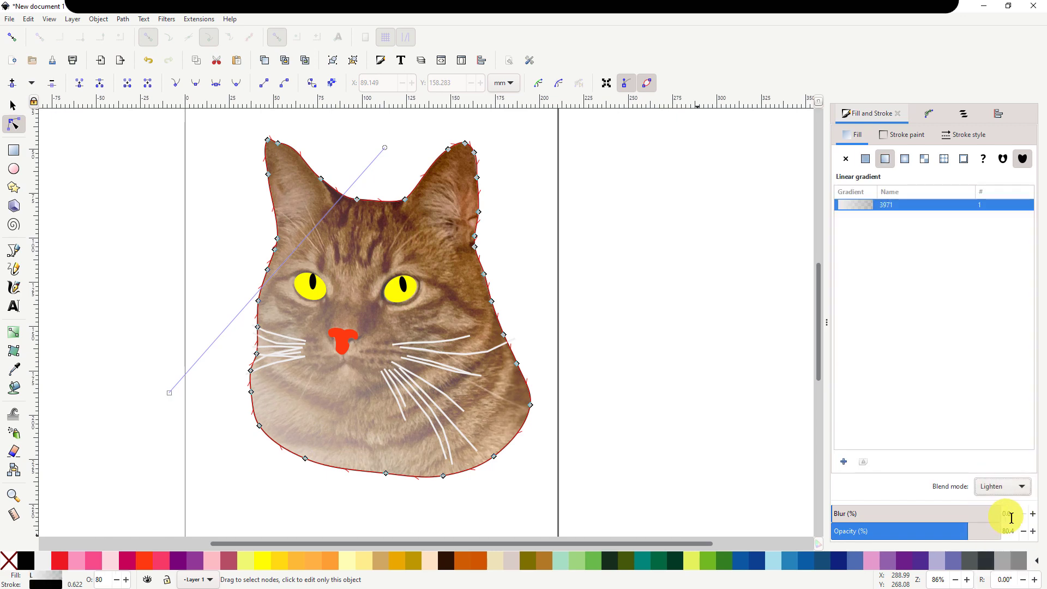
pyautogui.click(1021, 488)
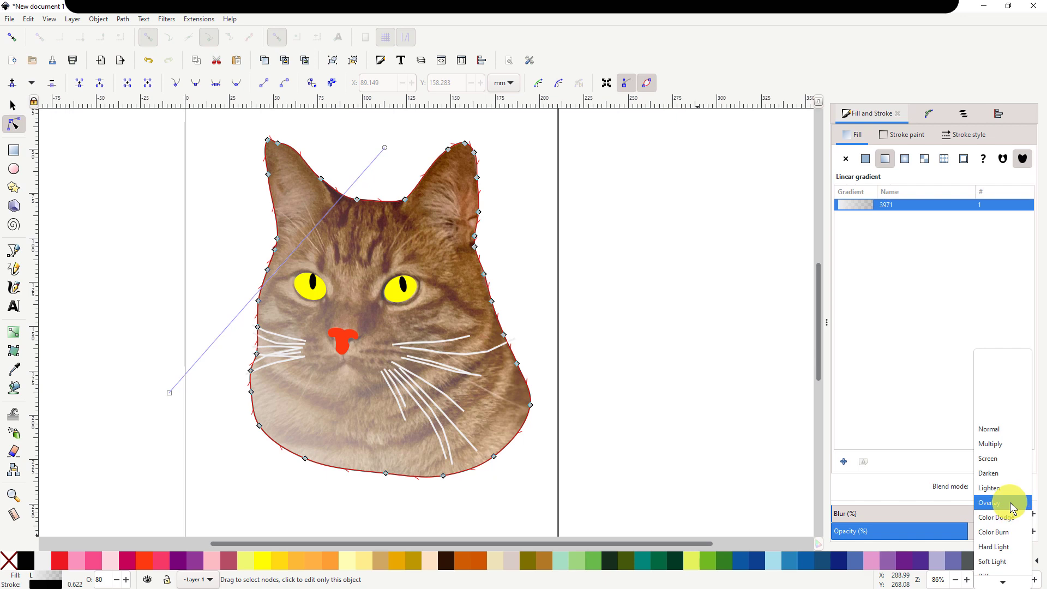
pyautogui.click(1011, 503)
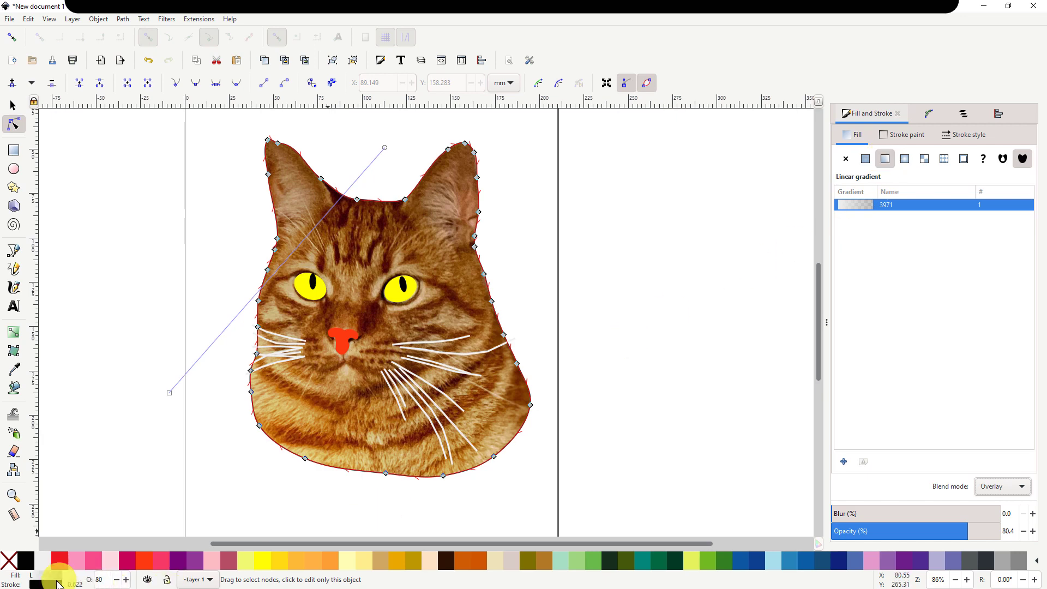
# Try flat fills on the head outline in light grey, pale pink fdd9de, yellow ffff00 and the oranges feb343 and fe9e32.
pyautogui.click(866, 159)
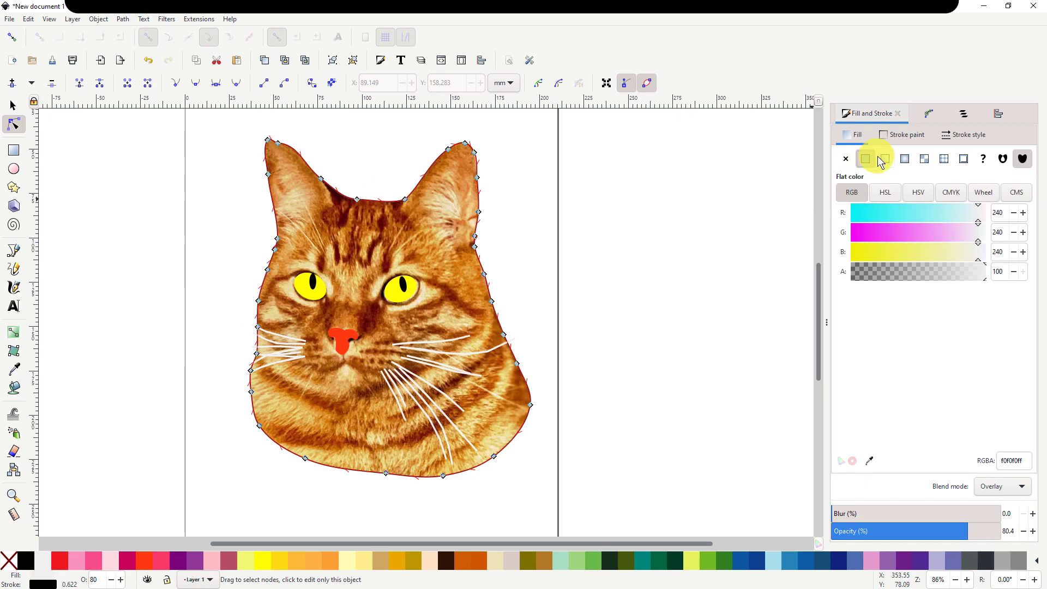
pyautogui.click(885, 160)
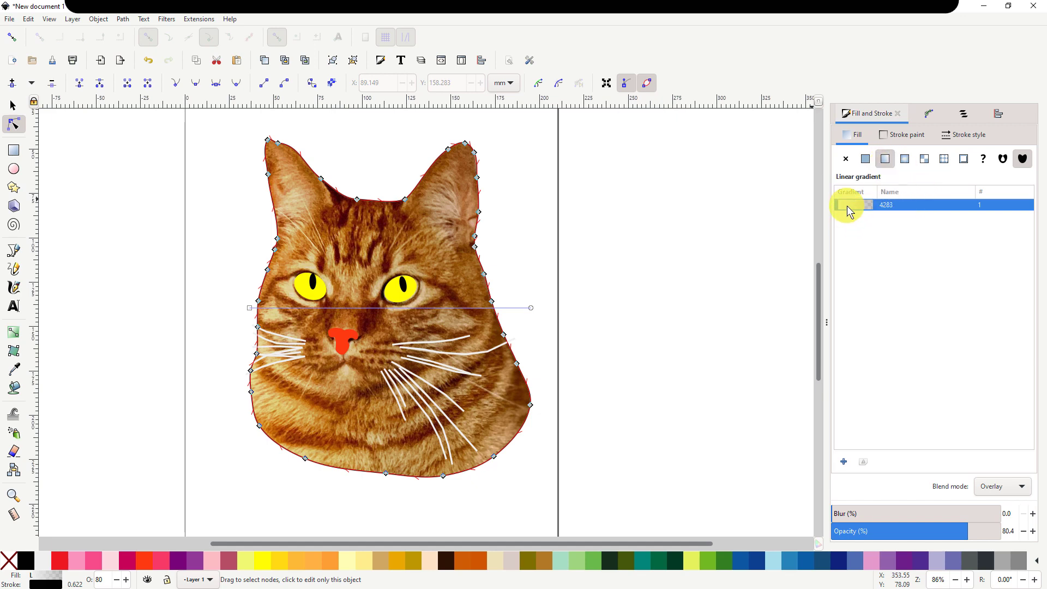
pyautogui.click(107, 568)
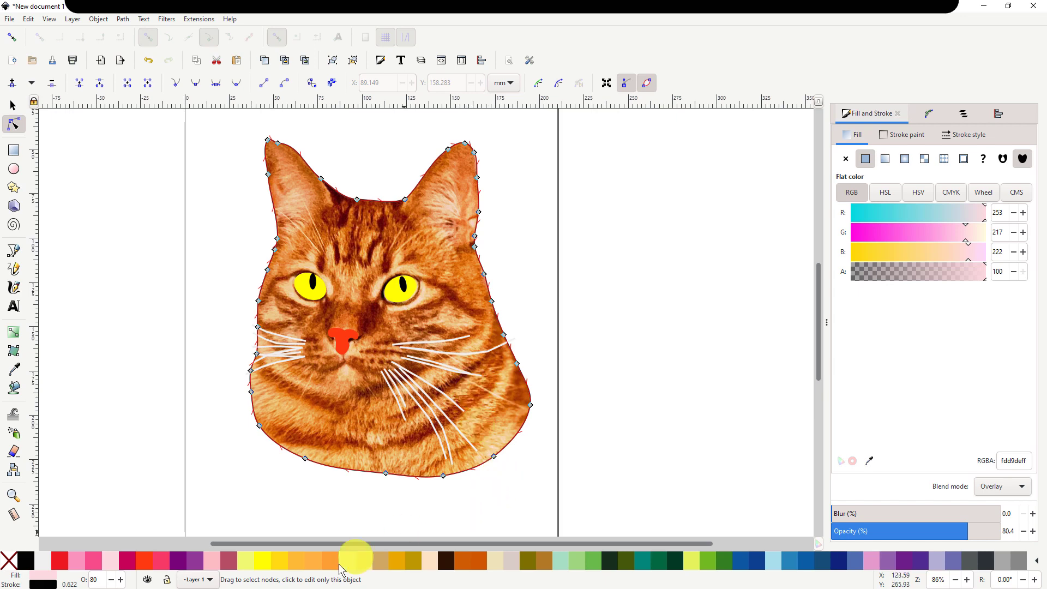
pyautogui.click(264, 570)
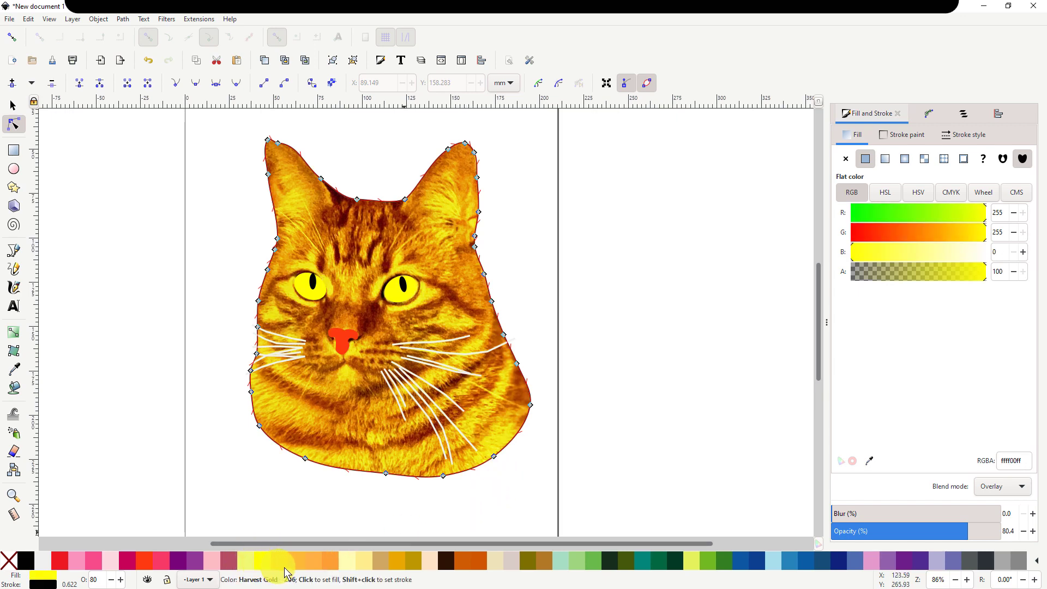
pyautogui.click(329, 563)
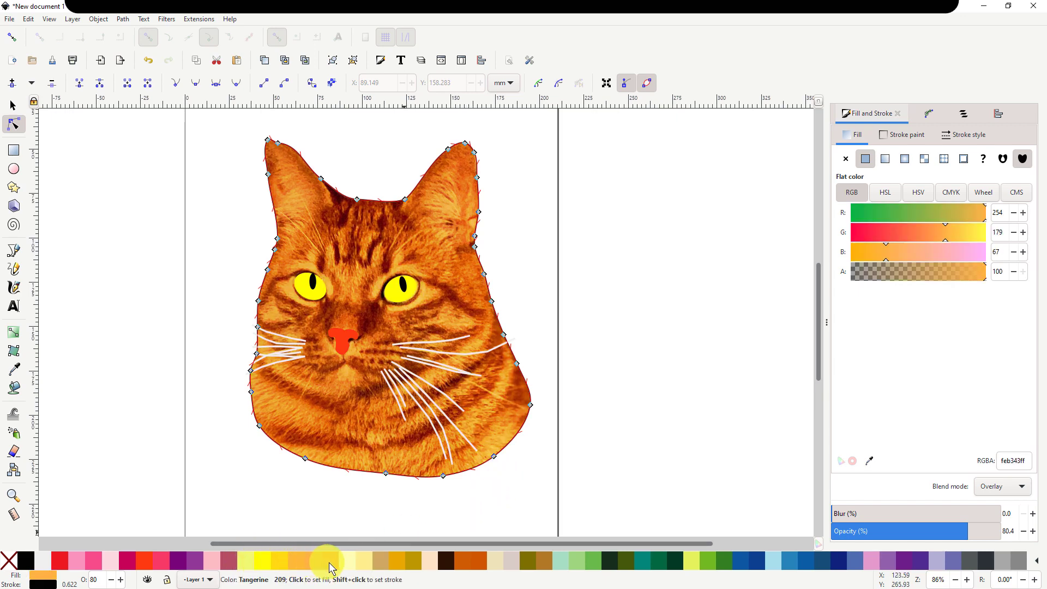
pyautogui.click(342, 564)
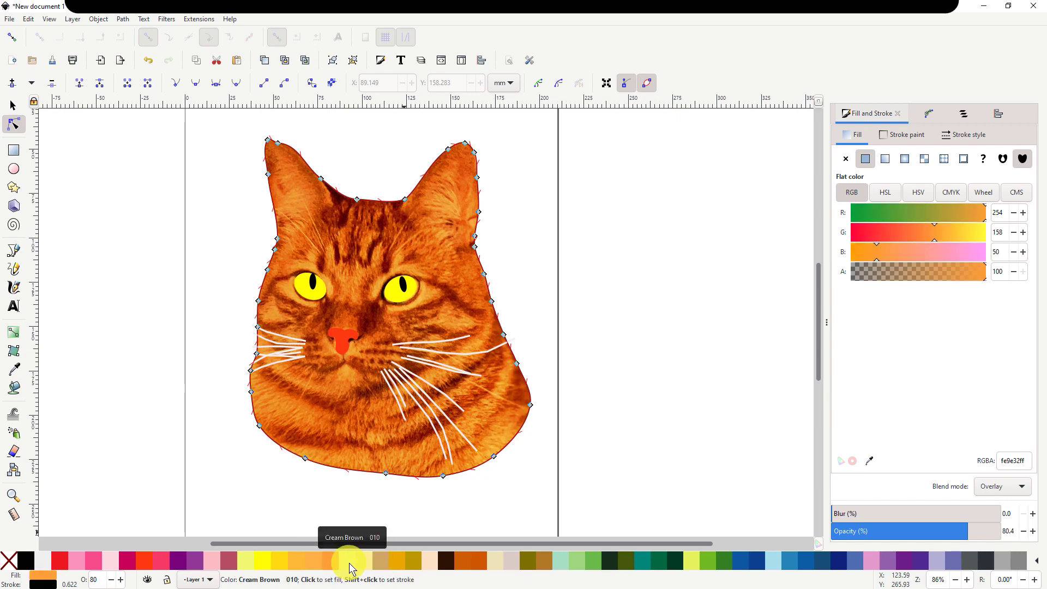
# Fill the head outline with Cream Yellow (fff08d) and convert the fill to a linear gradient.
pyautogui.click(365, 564)
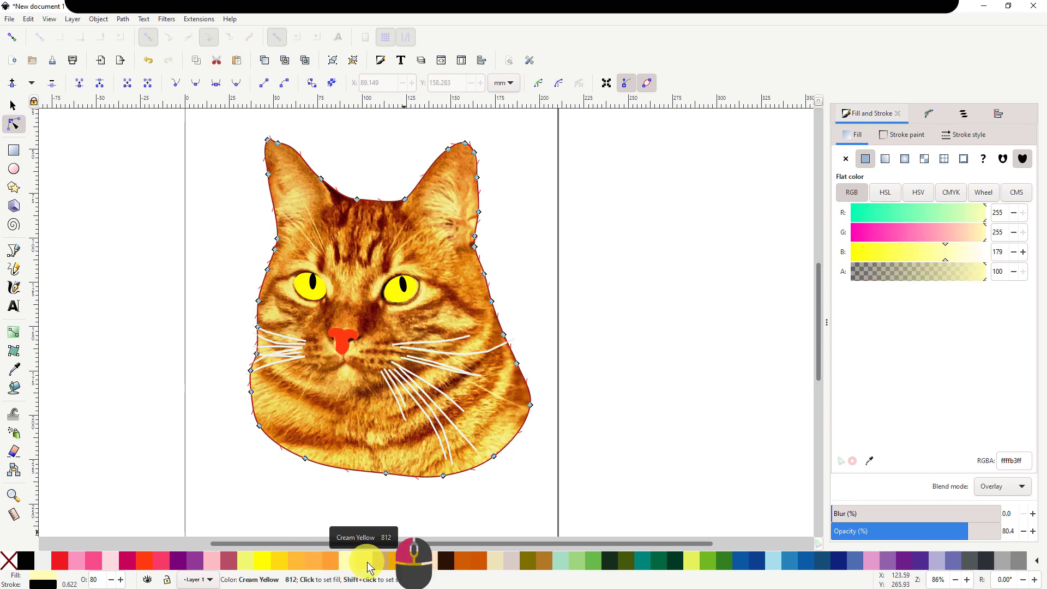
pyautogui.click(367, 567)
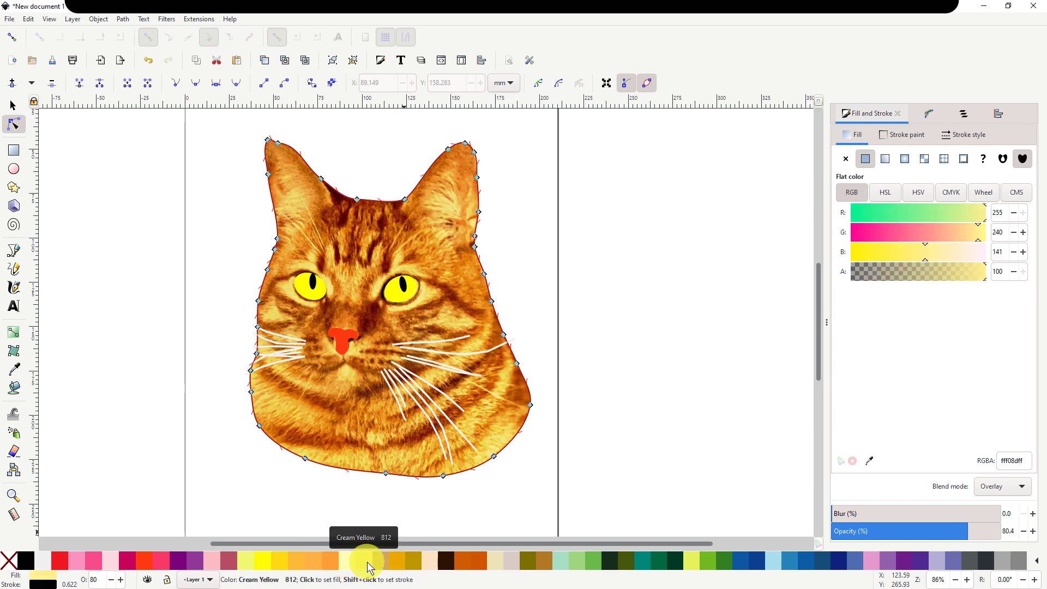
pyautogui.click(885, 159)
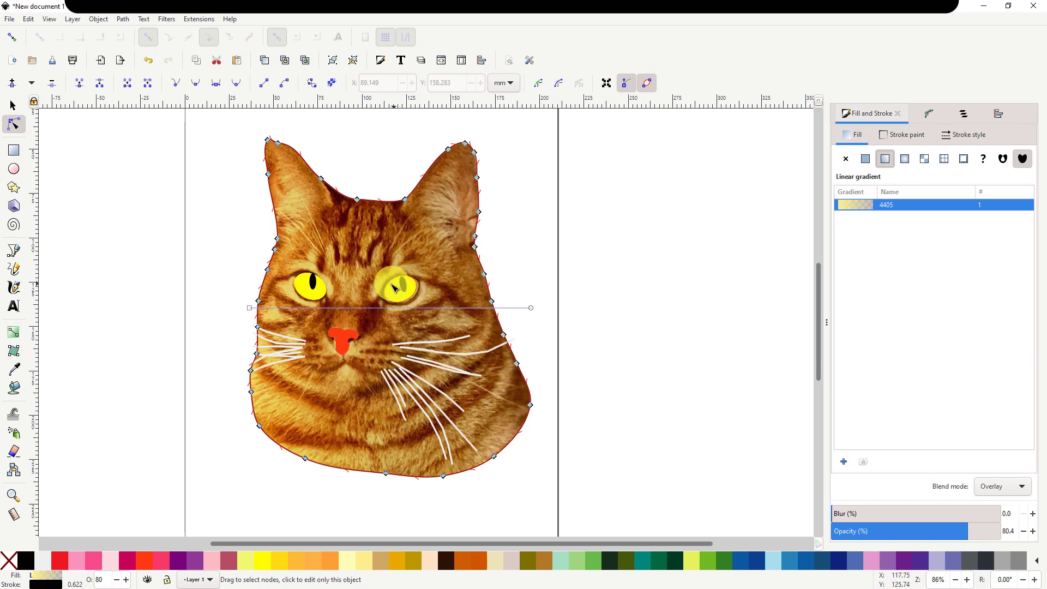
pyautogui.doubleClick(443, 474)
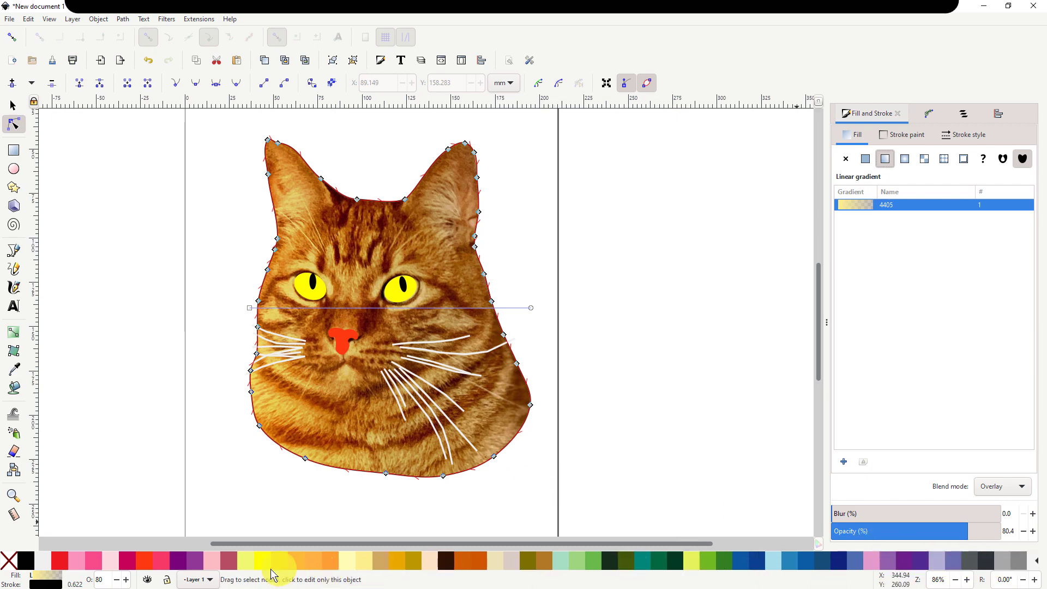
# Examine the available colour palettes, including the Ink/Stitch embroidery thread sets, and keep the current one.
pyautogui.click(1037, 565)
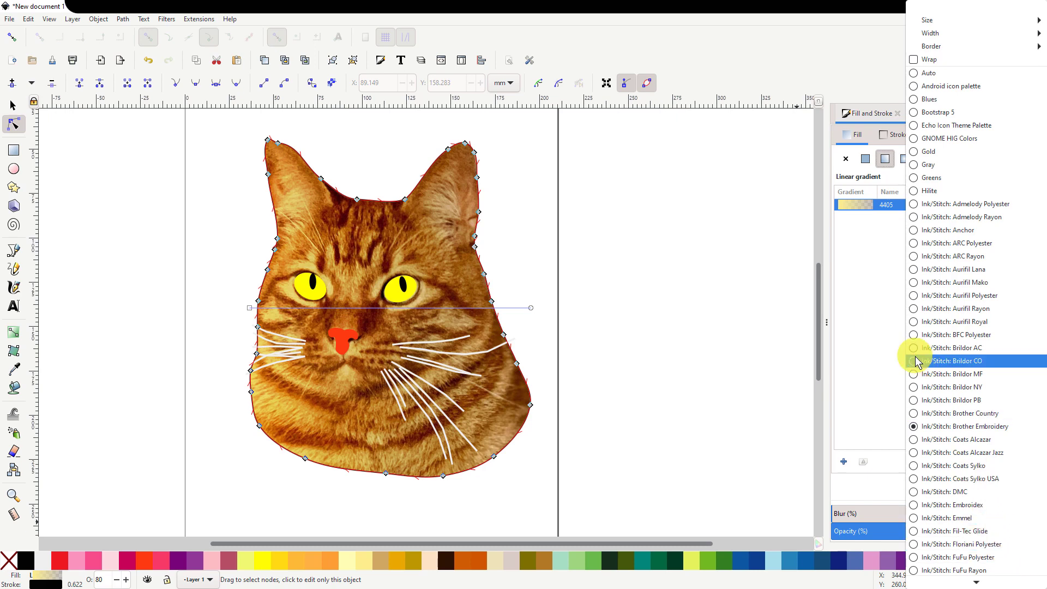
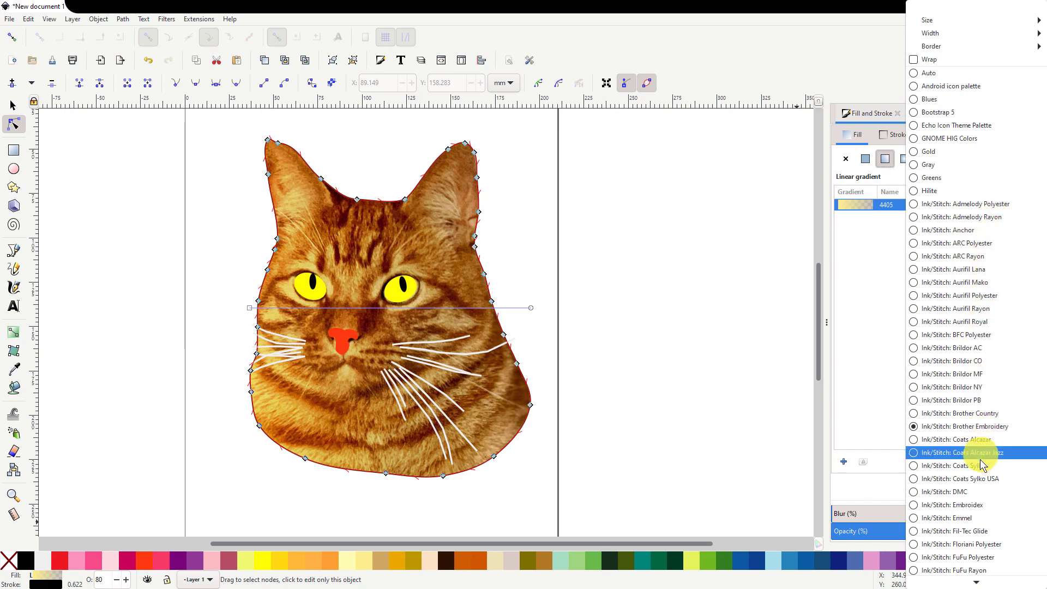
pyautogui.scroll(-1, 980, 470)
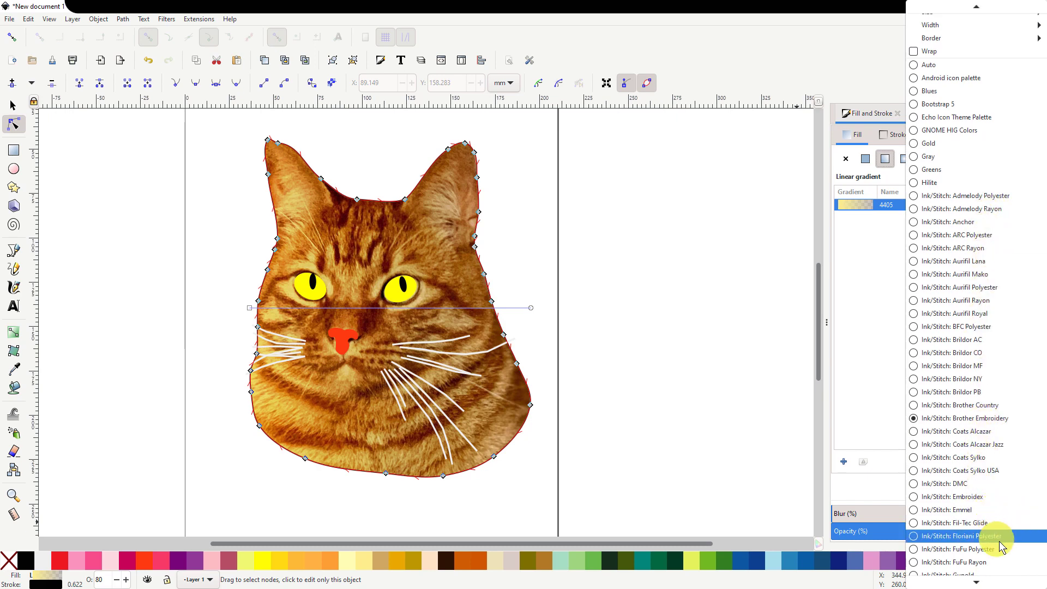
pyautogui.scroll(-3, 1005, 542)
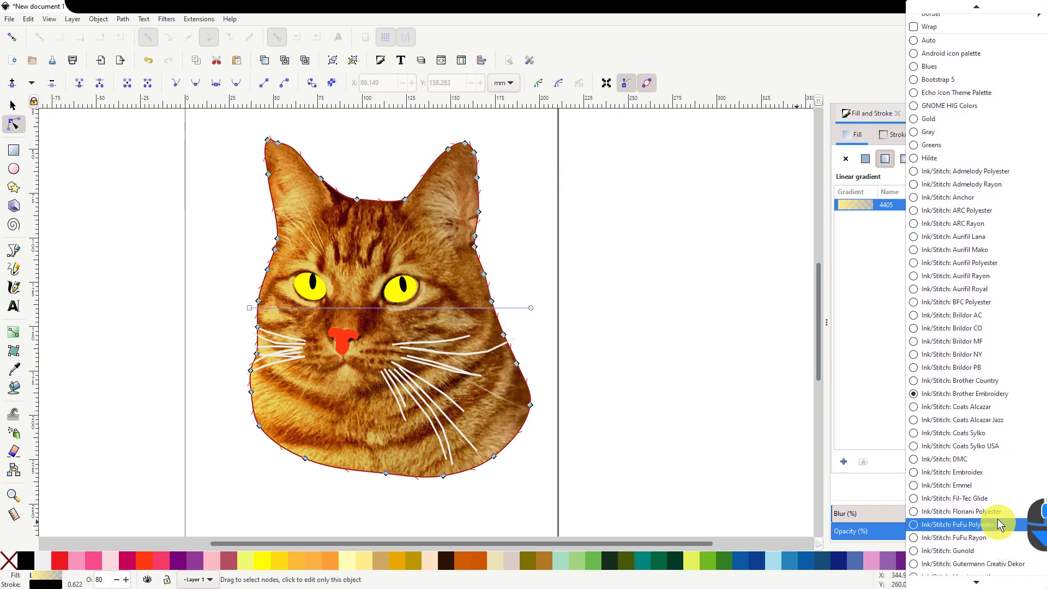
pyautogui.scroll(-2, 997, 542)
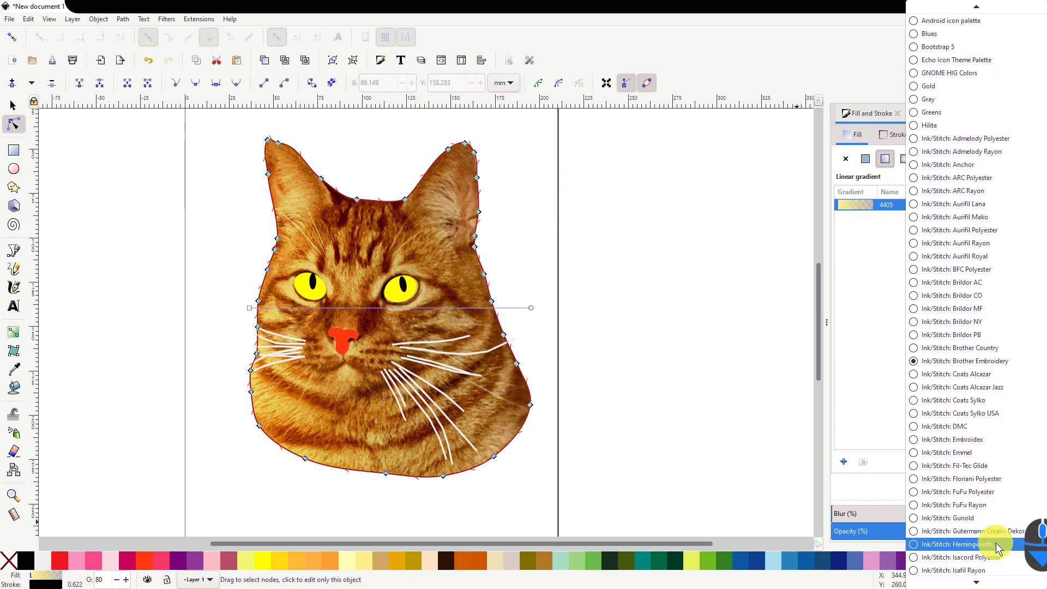
pyautogui.scroll(-3, 995, 542)
pyautogui.scroll(-1, 992, 567)
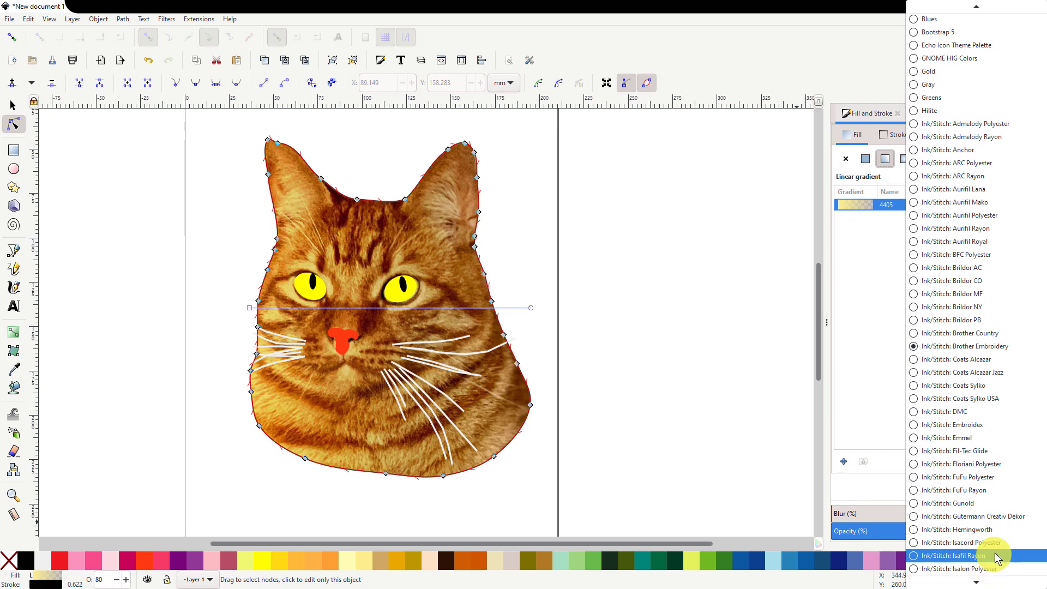
pyautogui.scroll(-2, 996, 548)
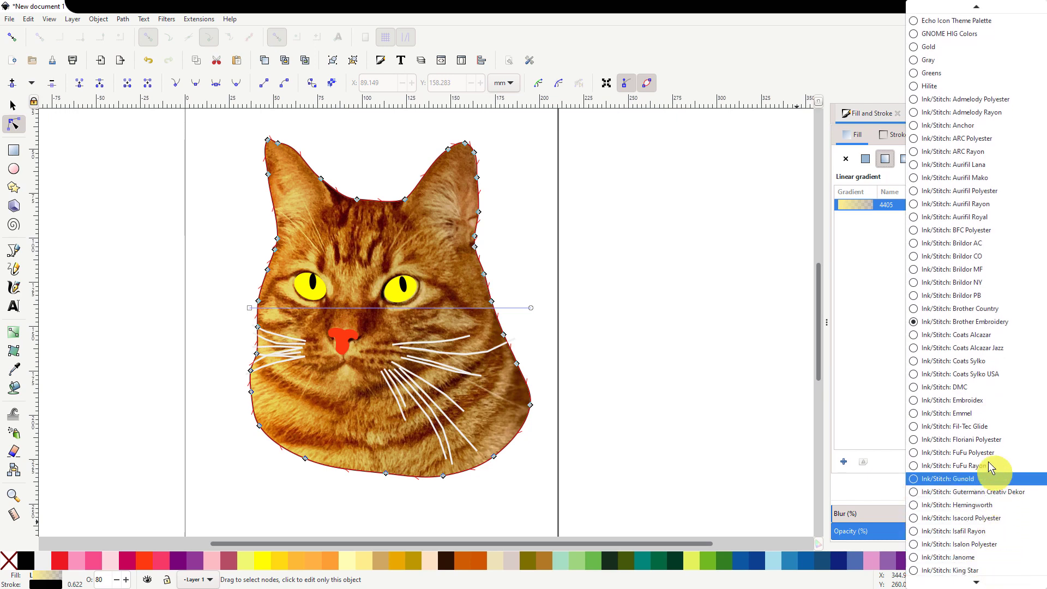
pyautogui.scroll(-3, 961, 478)
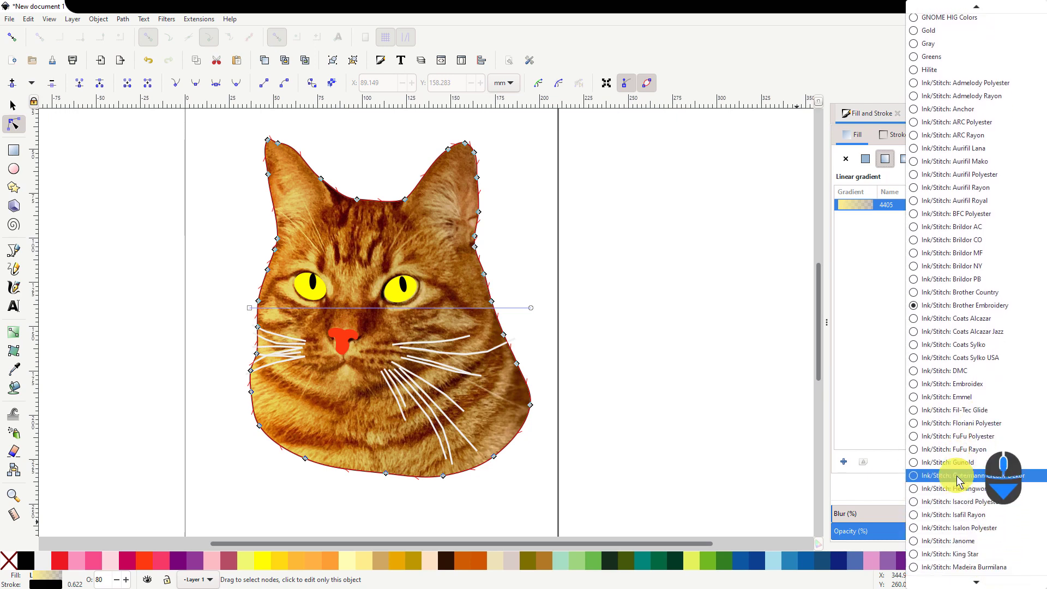
pyautogui.scroll(-10, 968, 514)
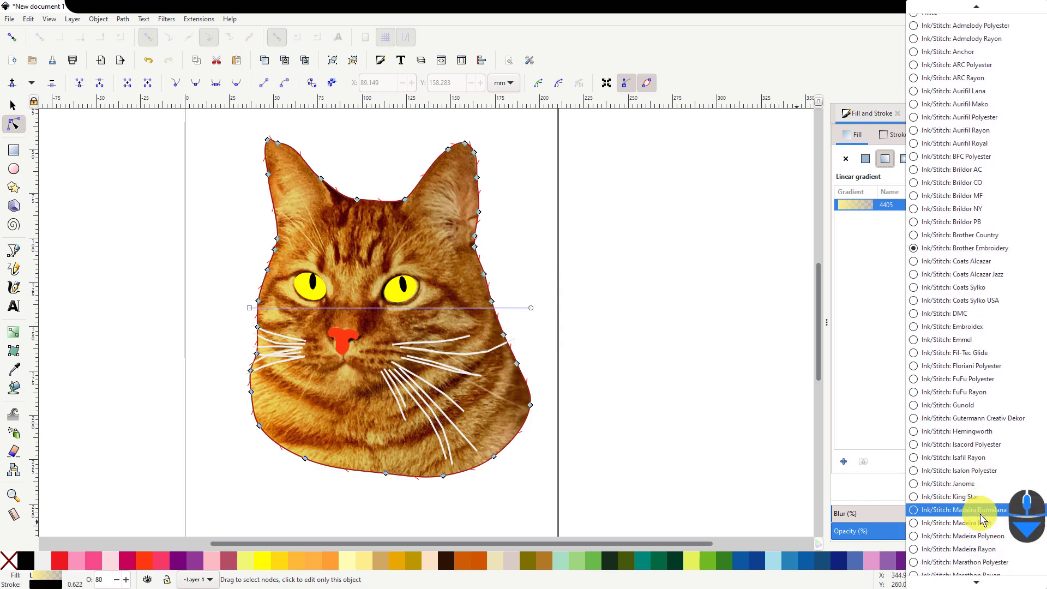
pyautogui.scroll(-3, 975, 506)
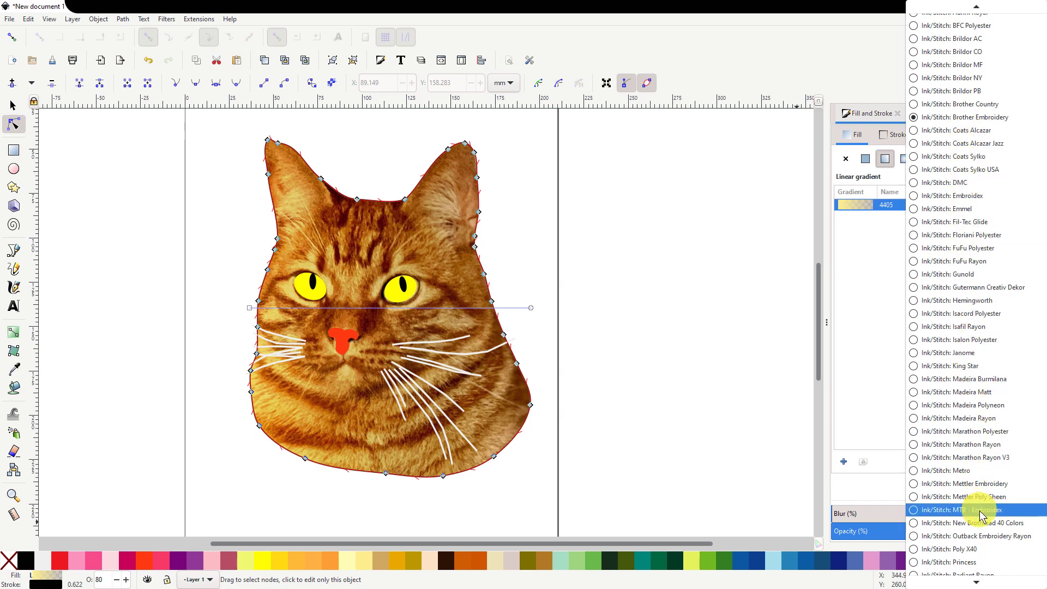
pyautogui.click(676, 343)
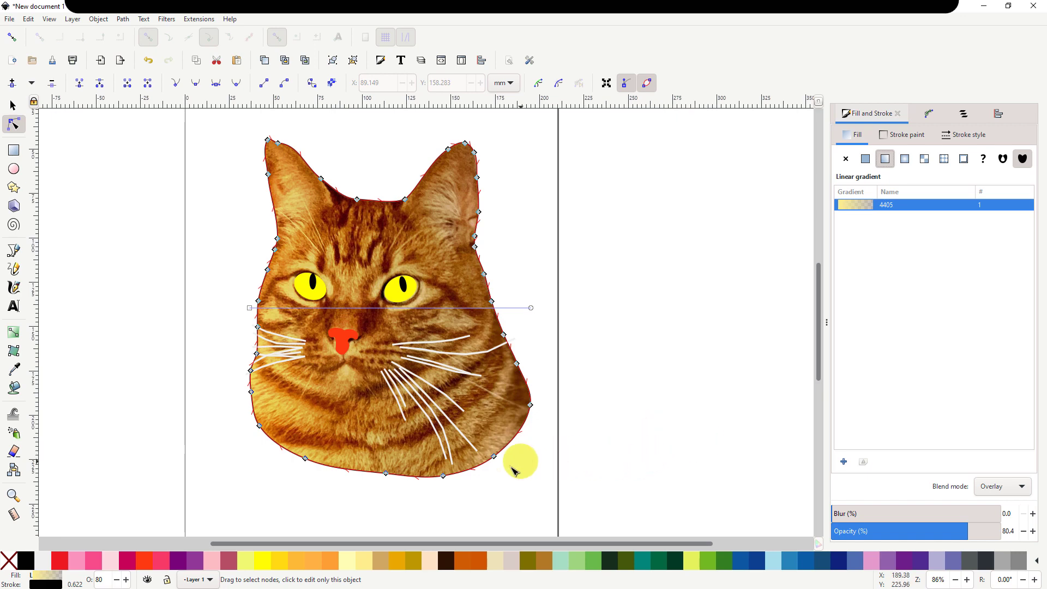
# Set the selected end stop of the head outline's gradient to light grey f0f0f0 with 30.6% opacity.
pyautogui.scroll(2, 356, 344)
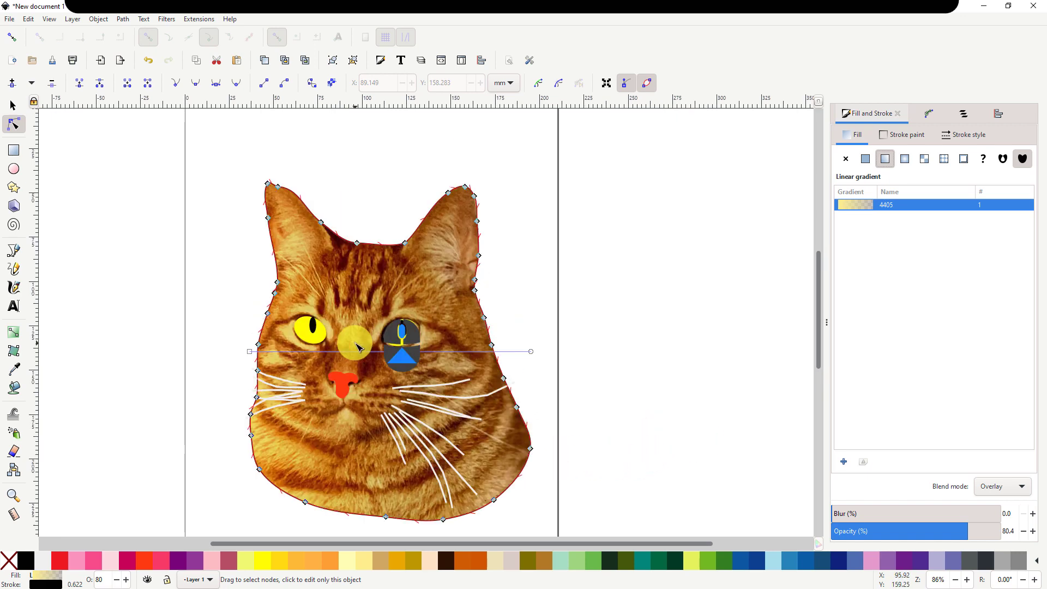
pyautogui.scroll(-2, 357, 349)
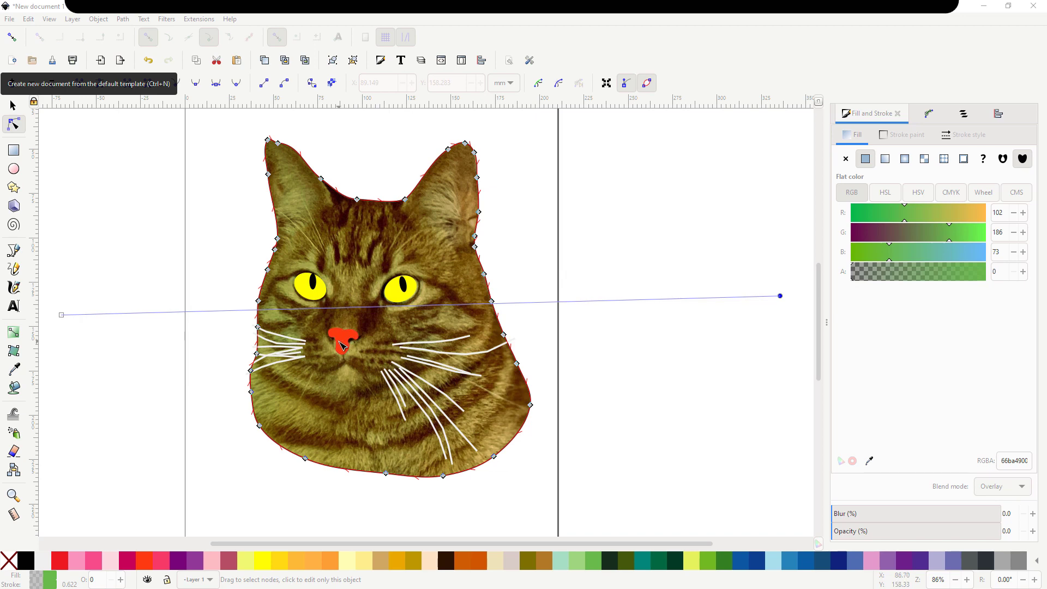
pyautogui.click(46, 567)
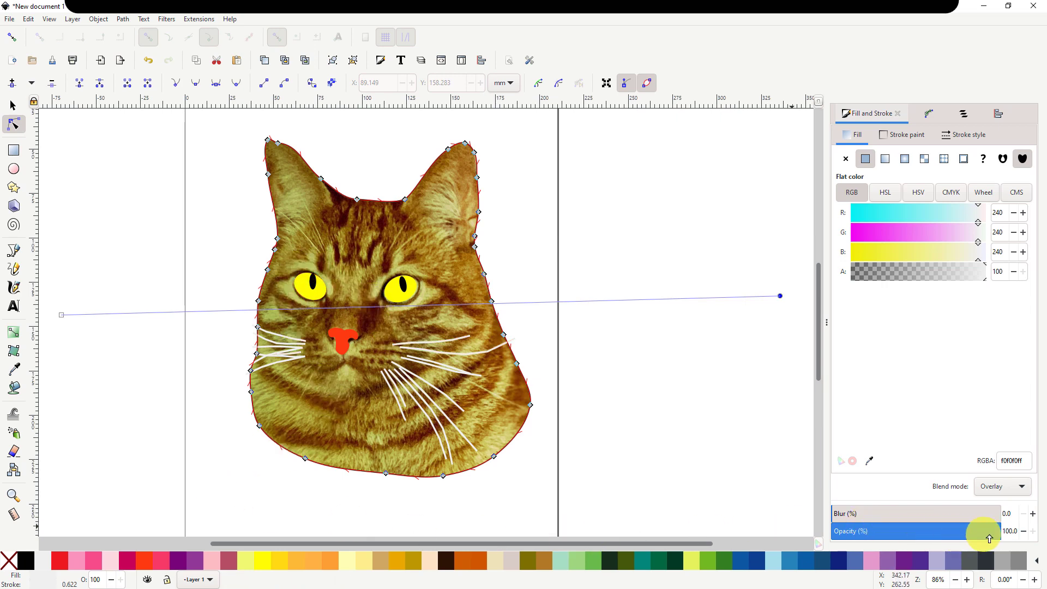
pyautogui.moveTo(998, 536); pyautogui.dragTo(883, 549)
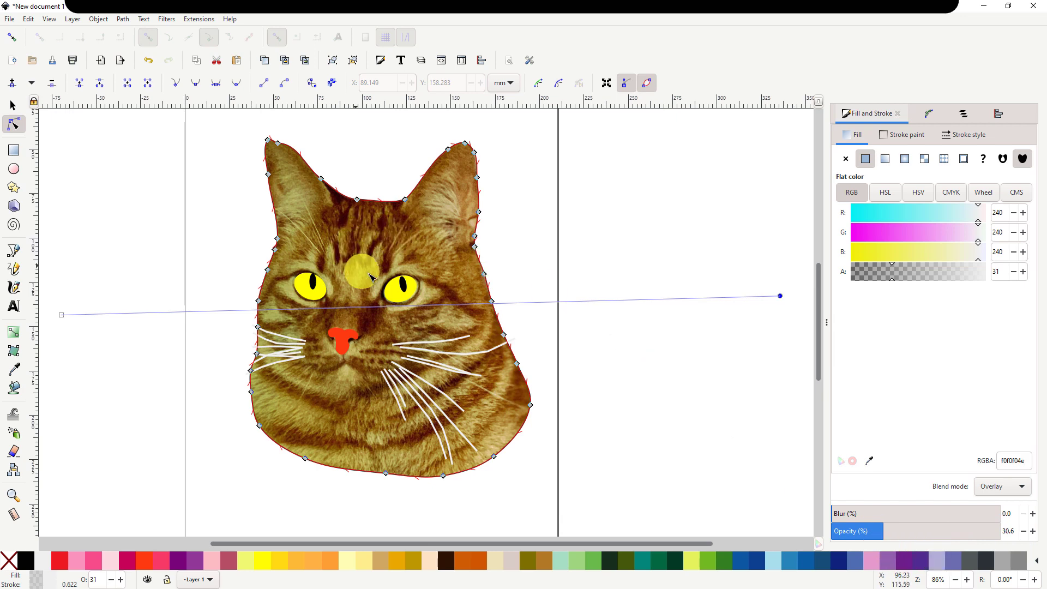
pyautogui.scroll(-1, 402, 304)
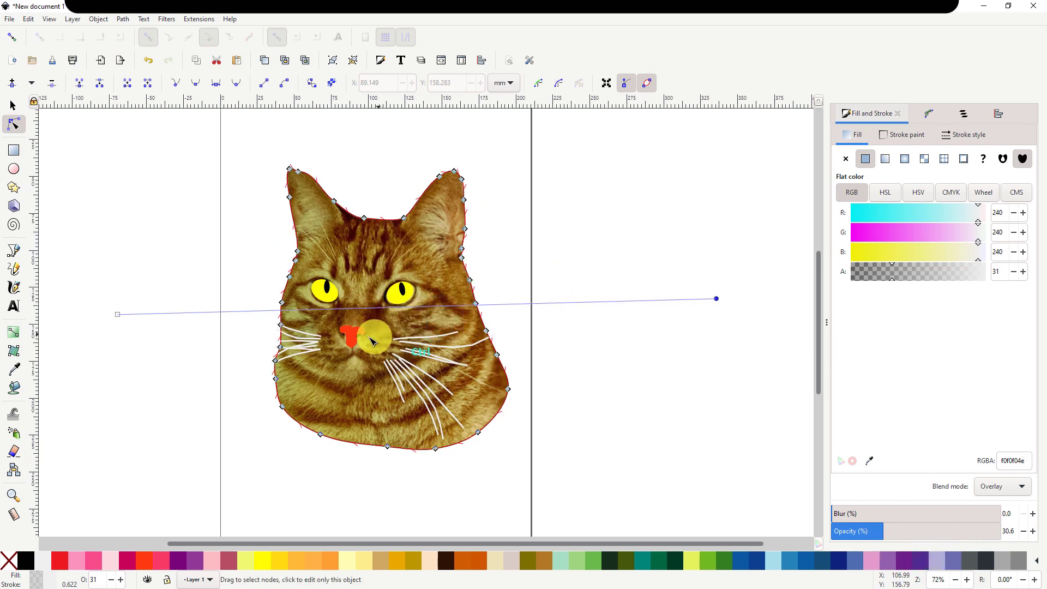
# Select the head outline as an object and remove its black stroke.
pyautogui.click(13, 107)
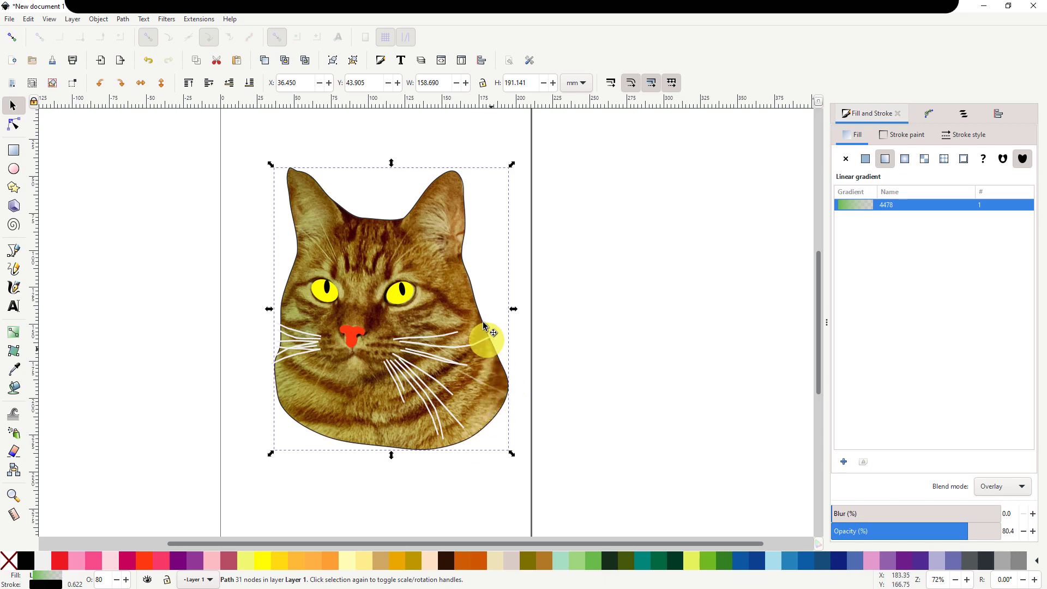
pyautogui.keyDown('shift'); pyautogui.click(8, 566); pyautogui.keyUp('shift')
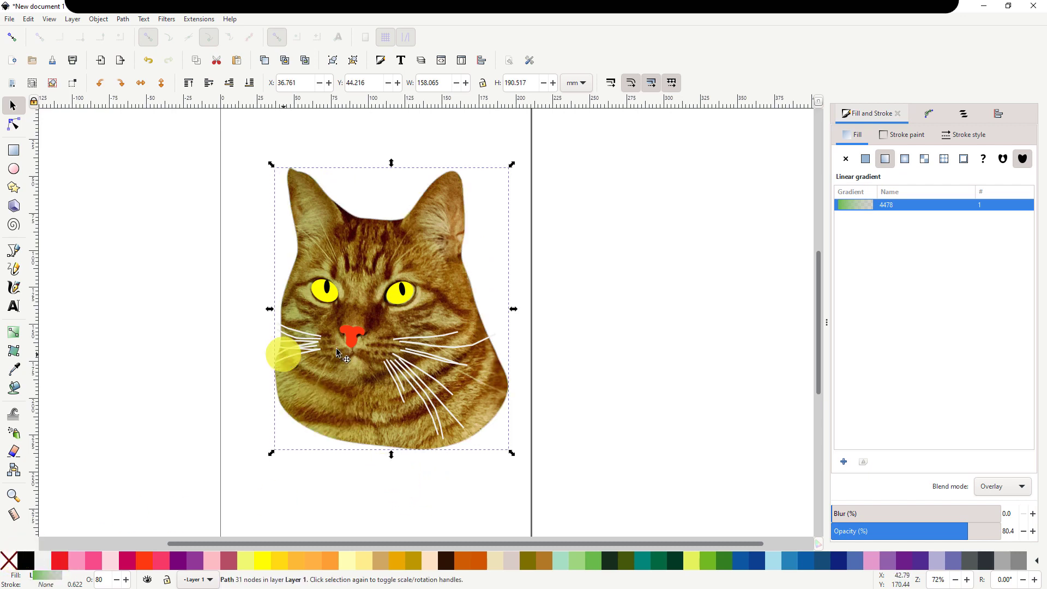
pyautogui.press('ctrl')
pyautogui.scroll(-2, 416, 365)
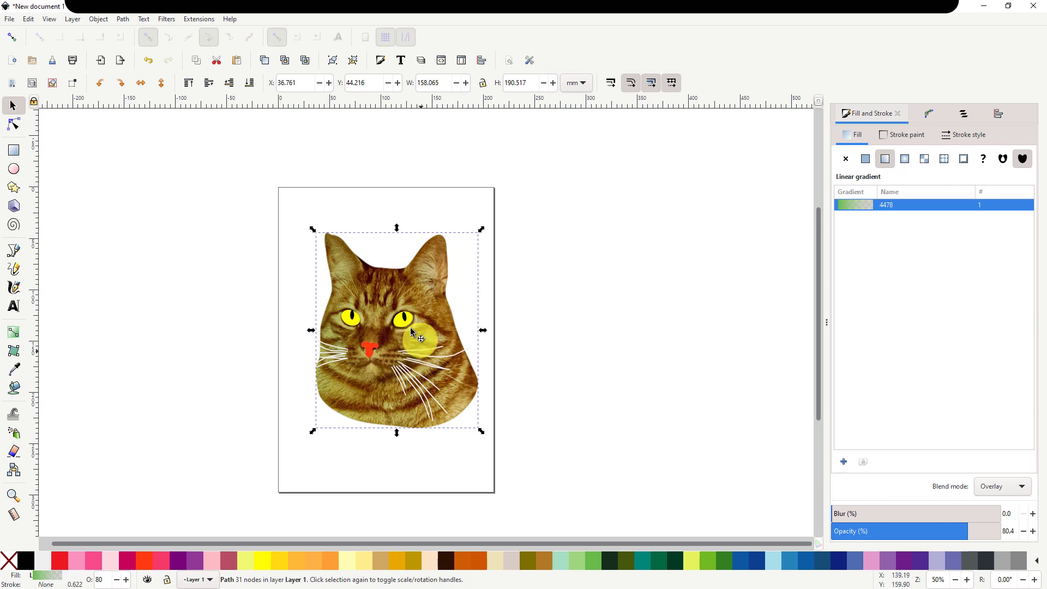
# Draw a rectangle about 232 mm by 285 mm over the cat and fill it with fully opaque purple 913697 at 100% opacity.
pyautogui.click(14, 153)
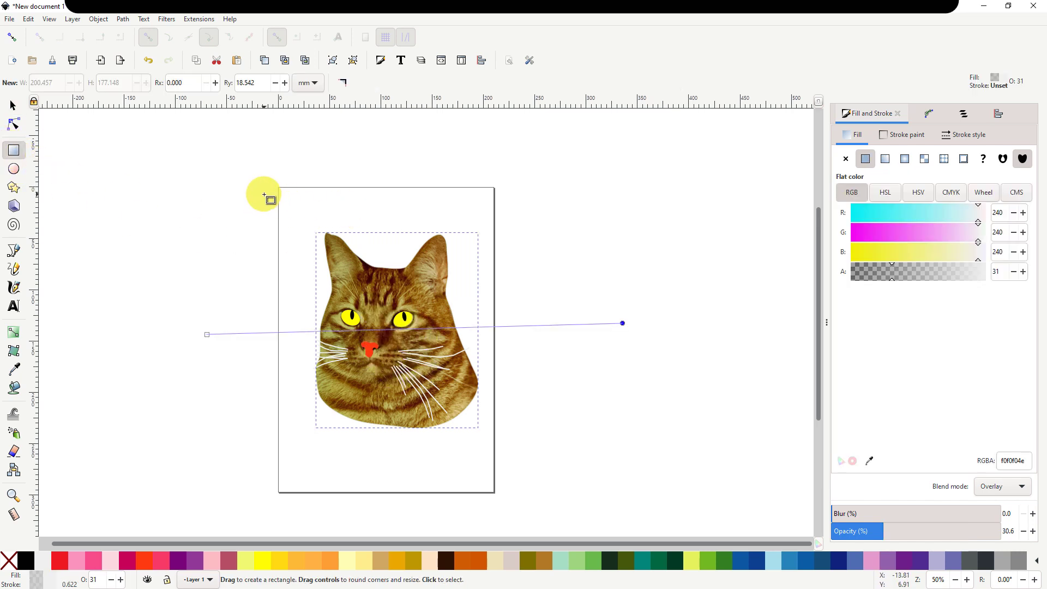
pyautogui.moveTo(265, 195); pyautogui.dragTo(502, 486)
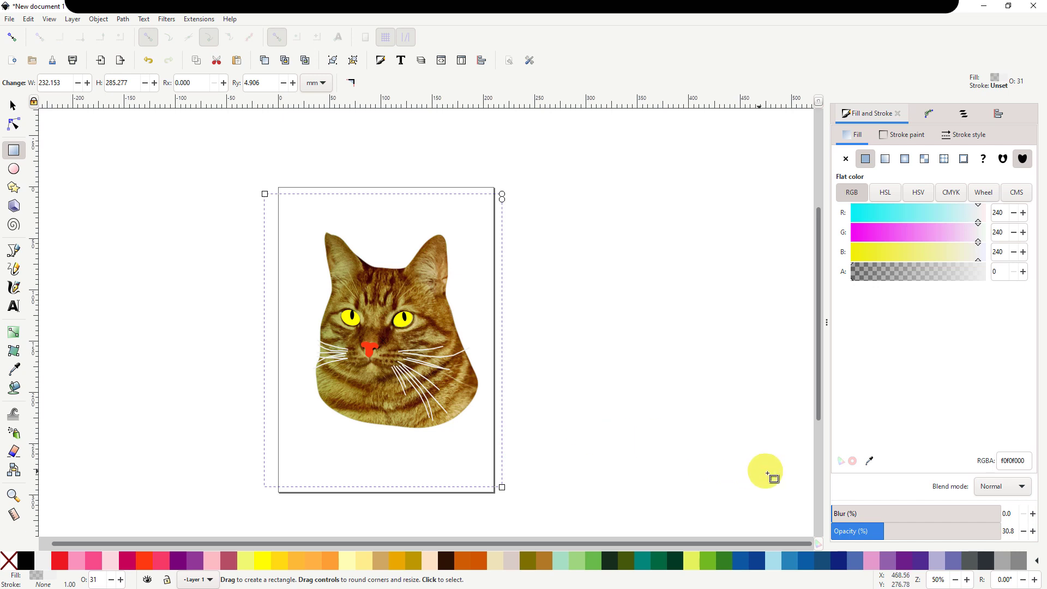
pyautogui.moveTo(880, 539); pyautogui.dragTo(1035, 533)
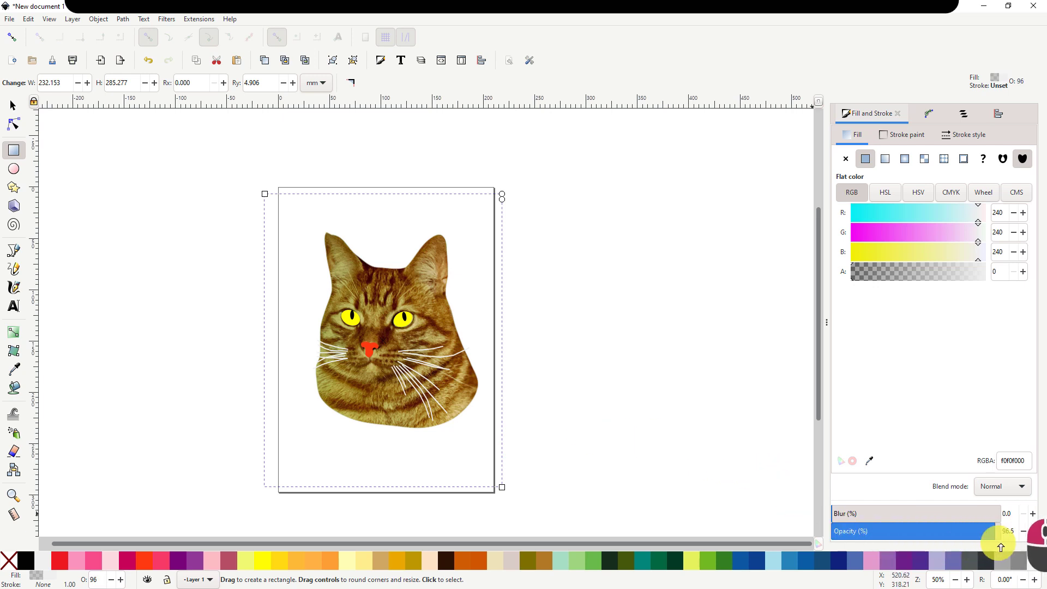
pyautogui.click(196, 567)
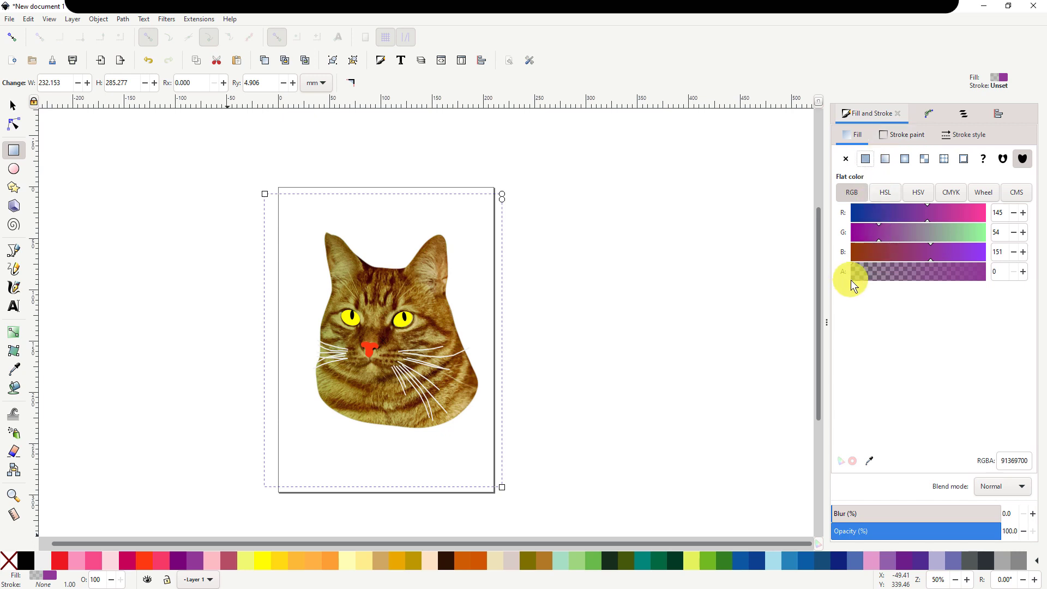
pyautogui.moveTo(854, 285); pyautogui.dragTo(990, 282)
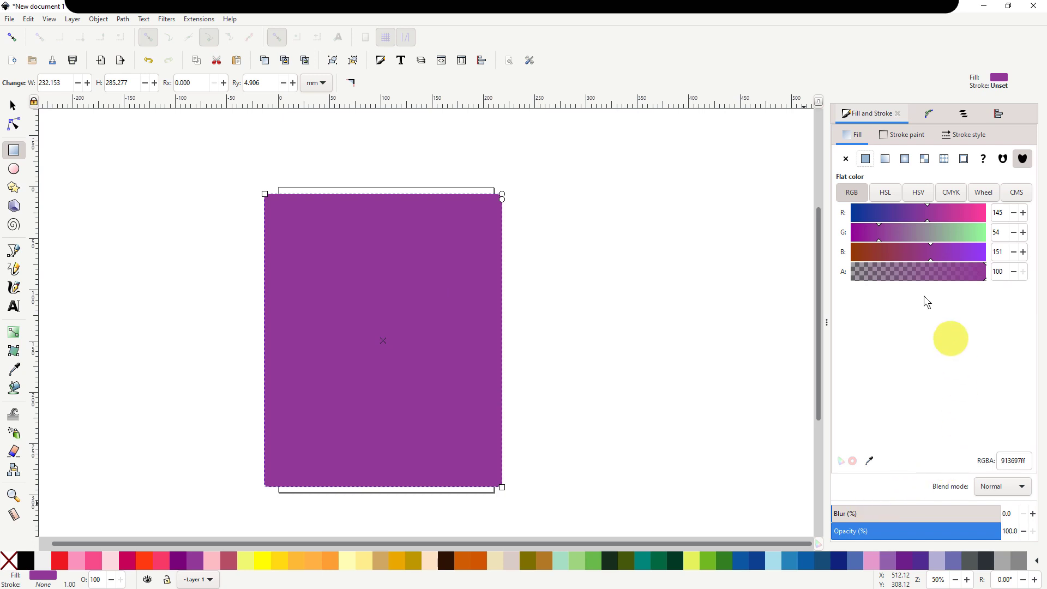
# Send the purple rectangle to the bottom of the stack behind the cat and round its corners heavily.
pyautogui.click(964, 115)
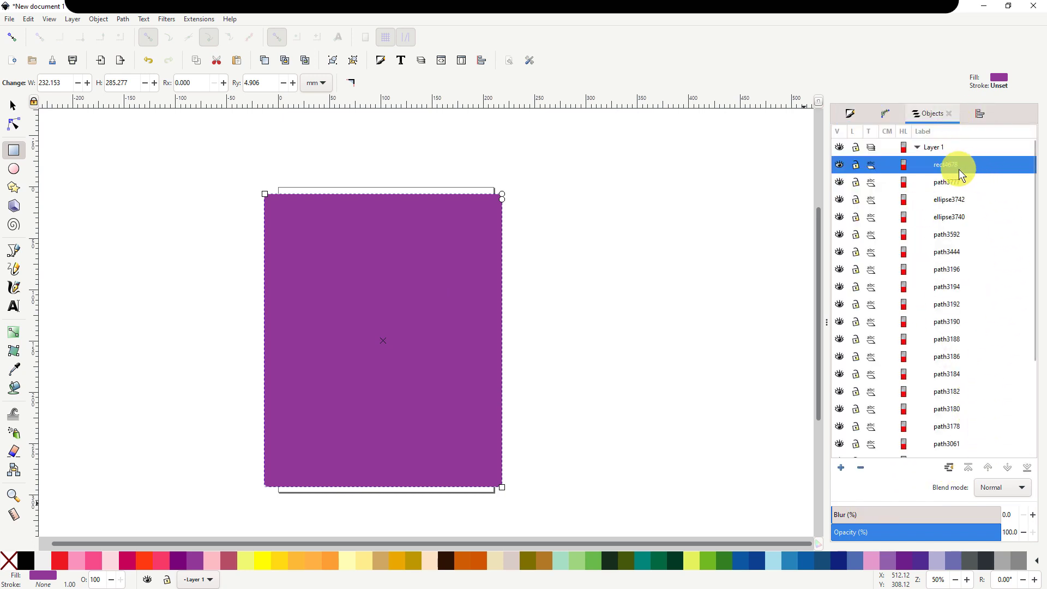
pyautogui.click(1027, 468)
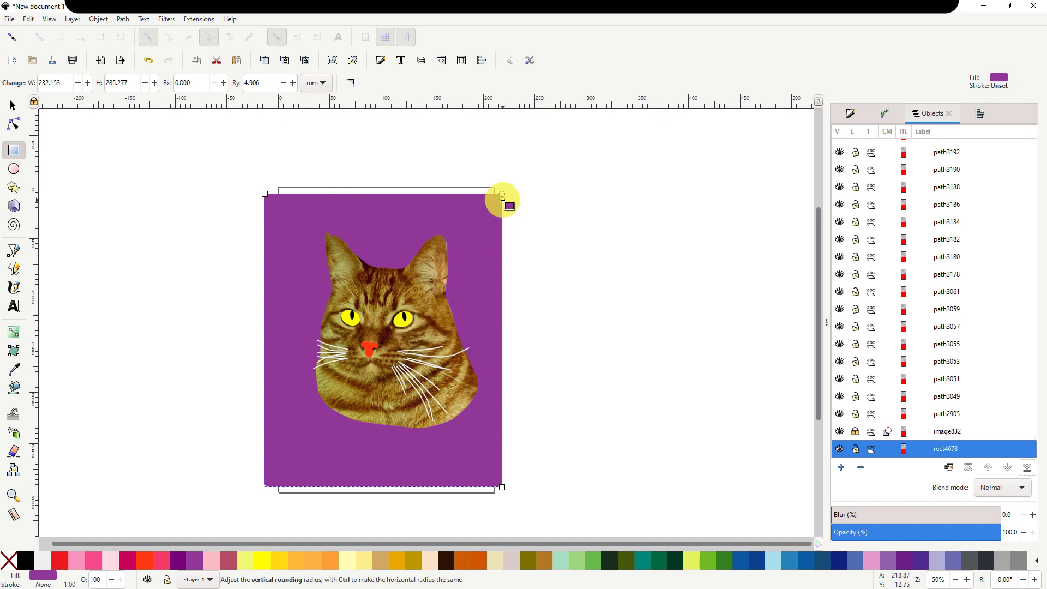
pyautogui.click(16, 125)
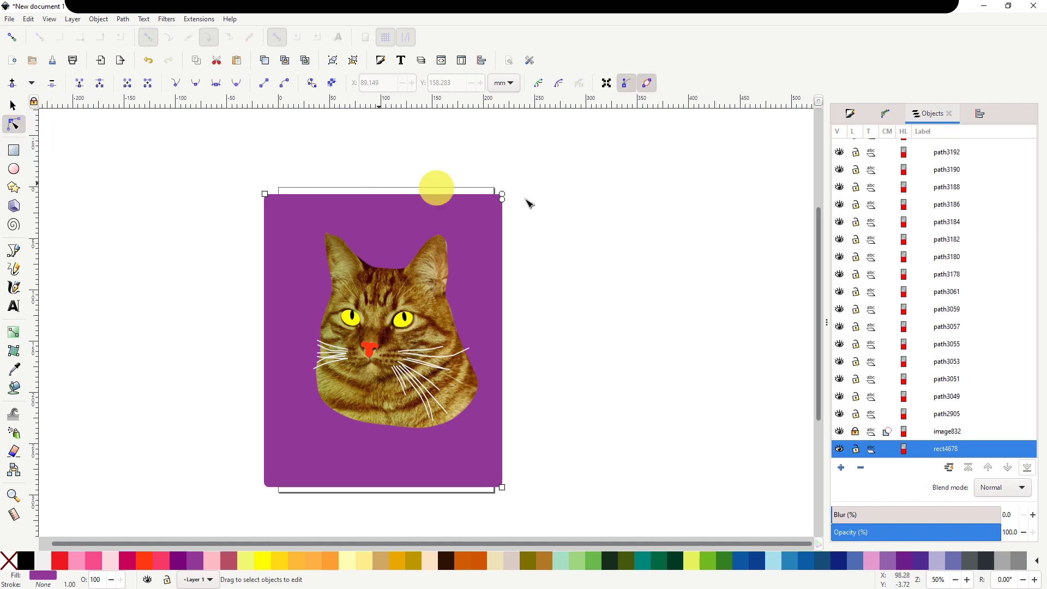
pyautogui.moveTo(503, 199); pyautogui.dragTo(484, 288)
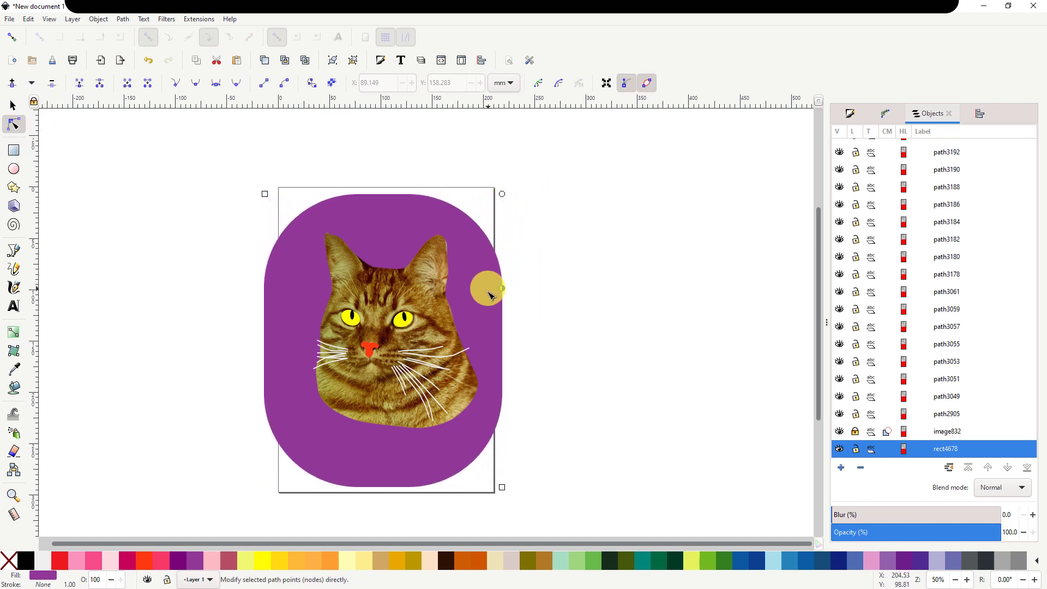
# Centre the purple rounded rectangle around the cat and reduce its height to about 235 mm.
pyautogui.click(13, 104)
pyautogui.moveTo(480, 300); pyautogui.dragTo(493, 303)
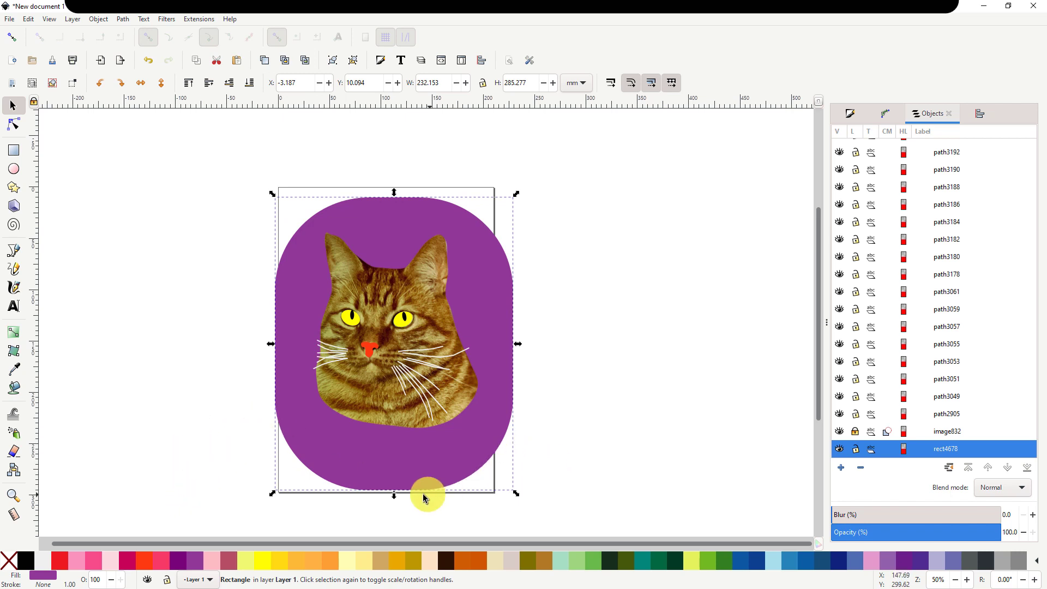
pyautogui.moveTo(394, 495); pyautogui.dragTo(393, 461)
pyautogui.moveTo(394, 195); pyautogui.dragTo(393, 215)
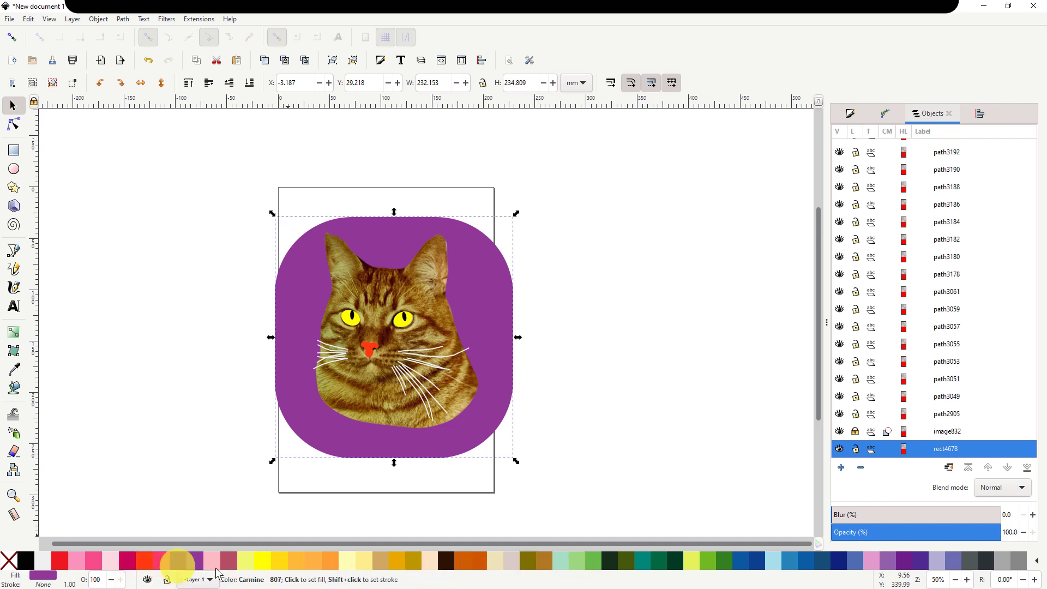
# Give the purple rounded rectangle a light orange stroke about 7.17 mm wide.
pyautogui.keyDown('shift'); pyautogui.click(300, 563); pyautogui.keyUp('shift')
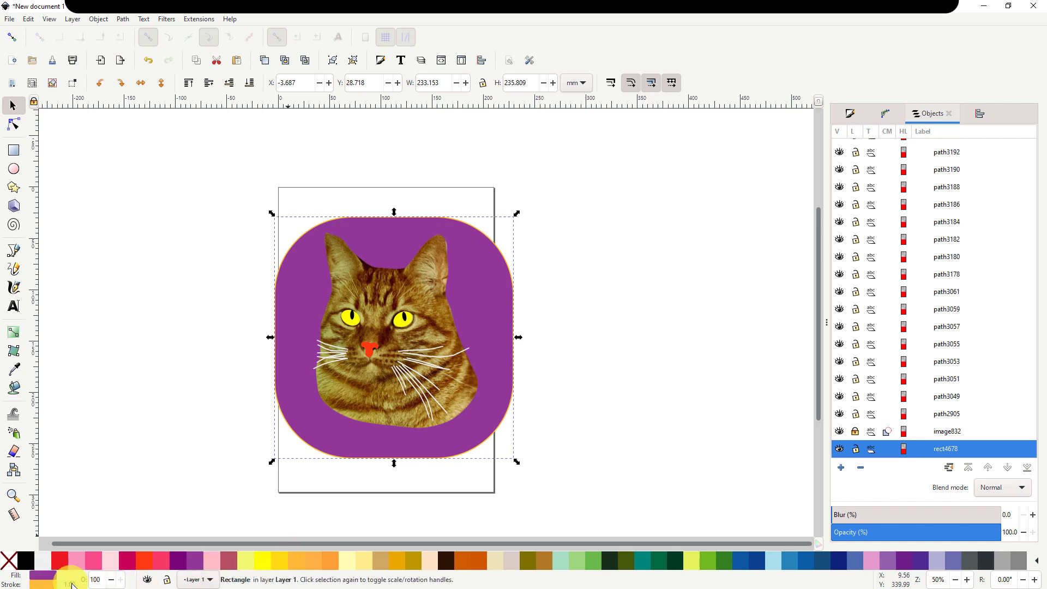
pyautogui.moveTo(69, 584); pyautogui.dragTo(77, 584)
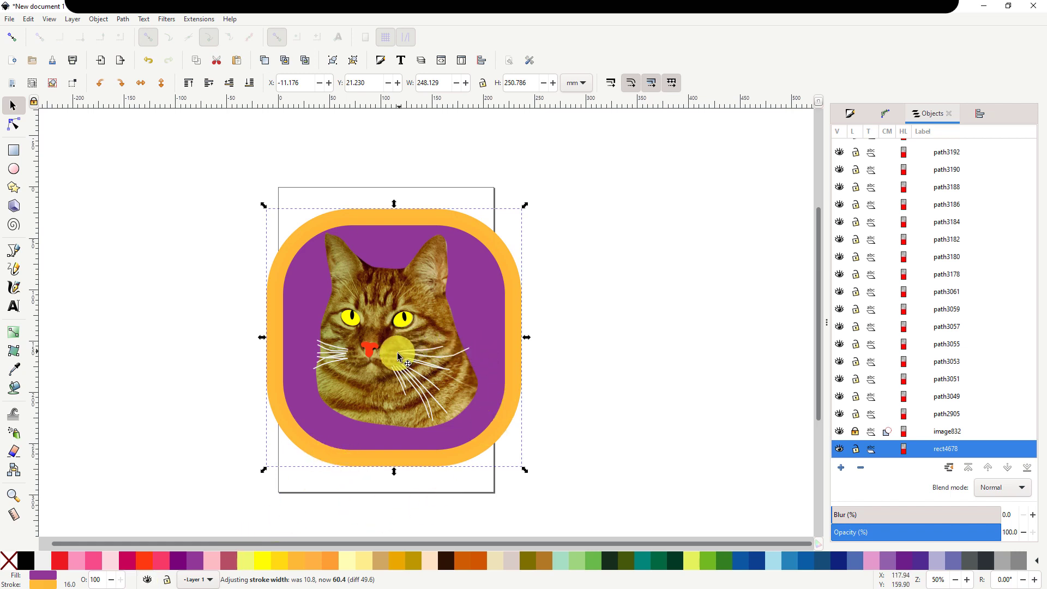
pyautogui.moveTo(75, 584); pyautogui.dragTo(117, 573)
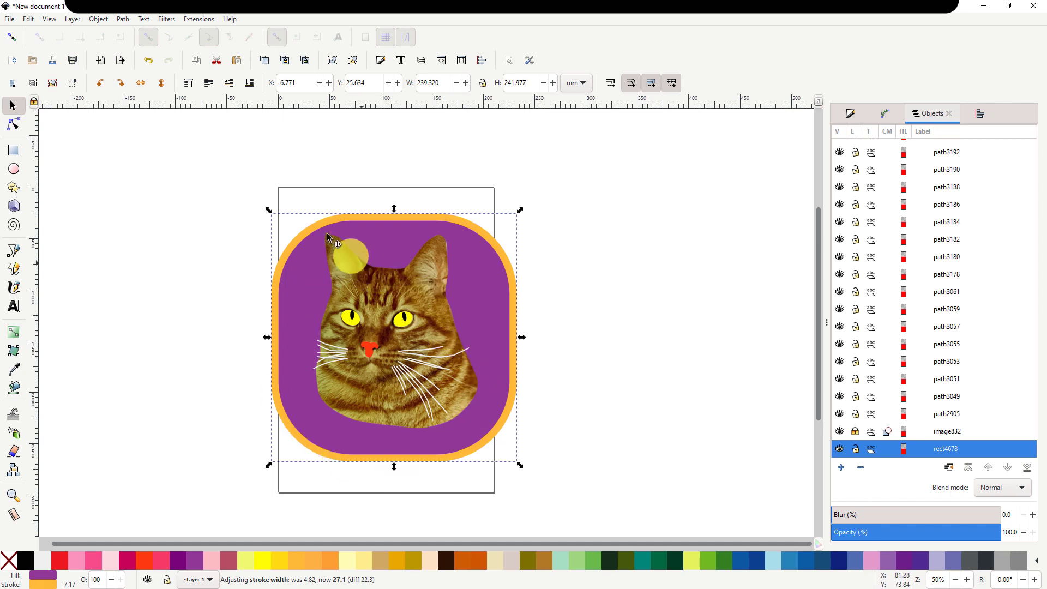
pyautogui.click(237, 181)
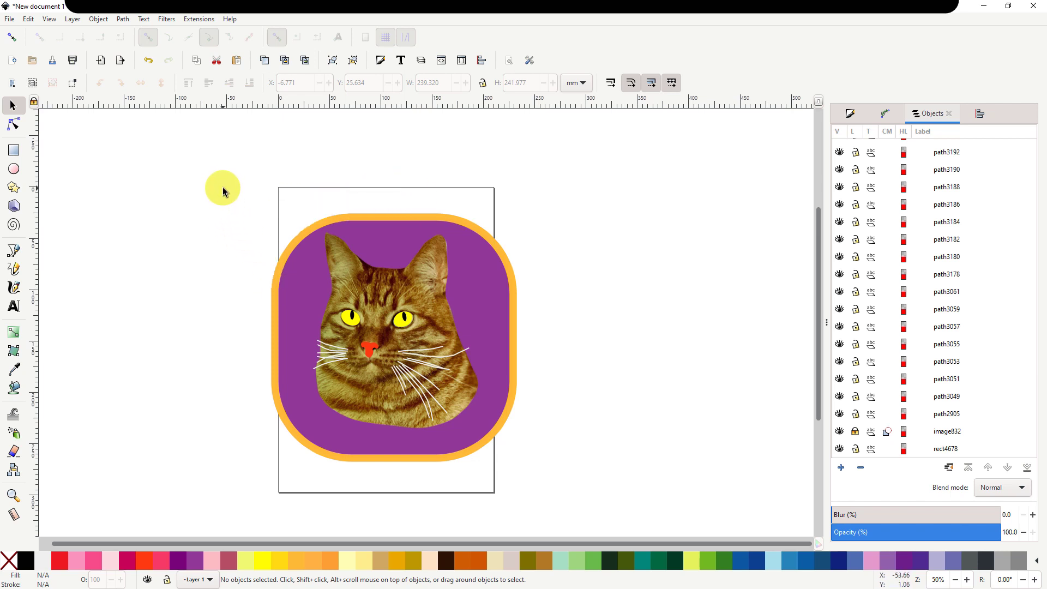
# Select the whole cat artwork with its background and export the selection as rect4678.png to the Pictures folder.
pyautogui.moveTo(244, 188); pyautogui.dragTo(568, 519)
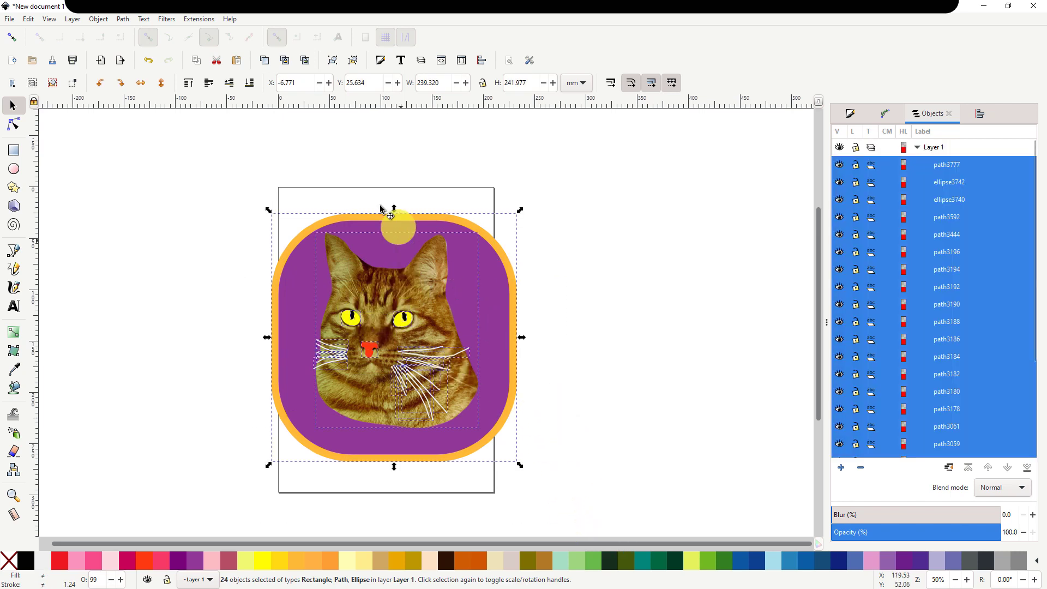
pyautogui.click(10, 20)
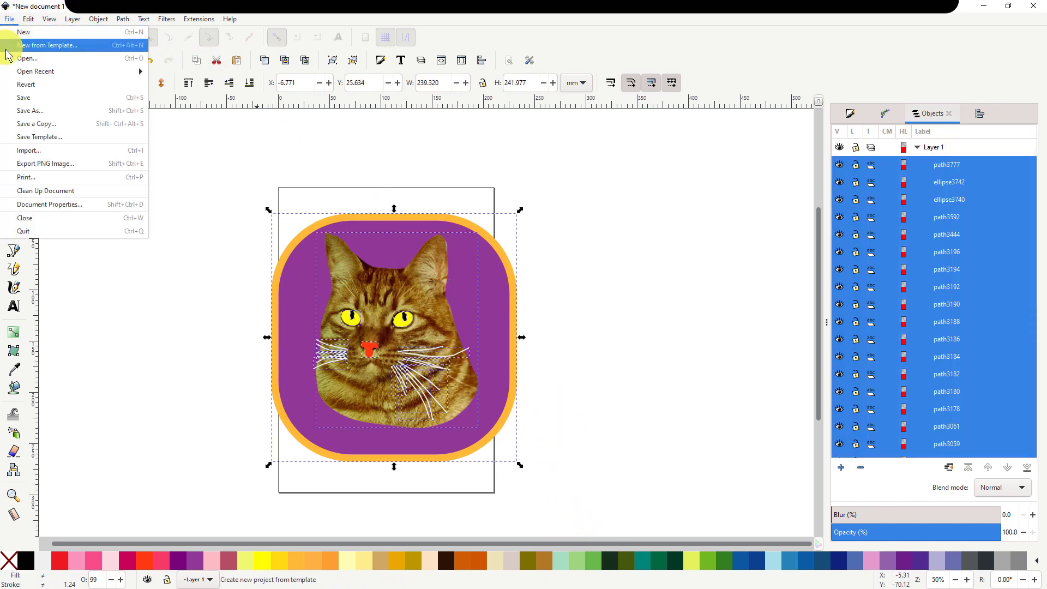
pyautogui.click(42, 164)
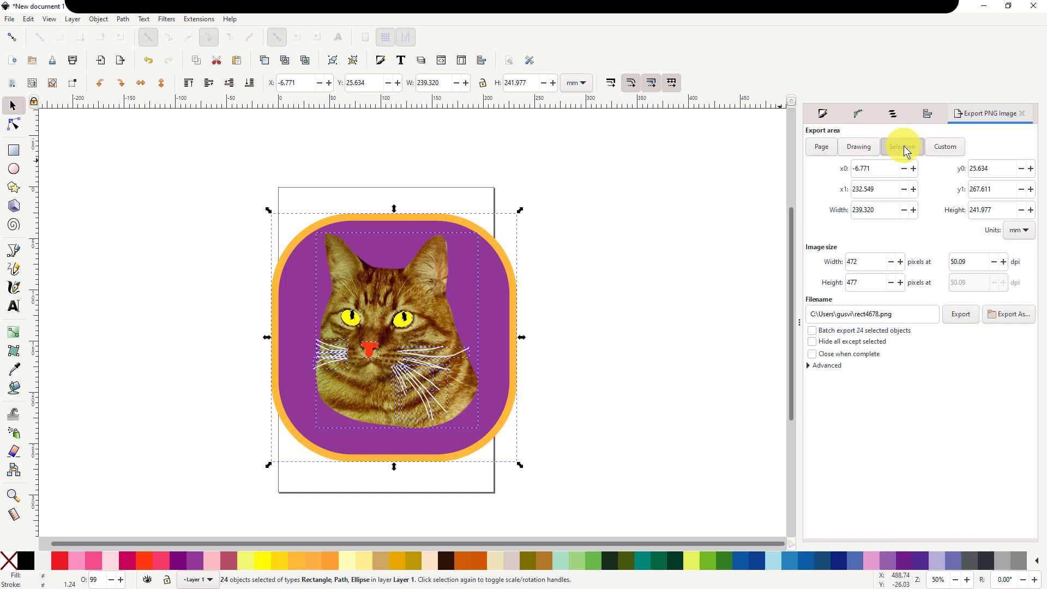
pyautogui.click(1014, 315)
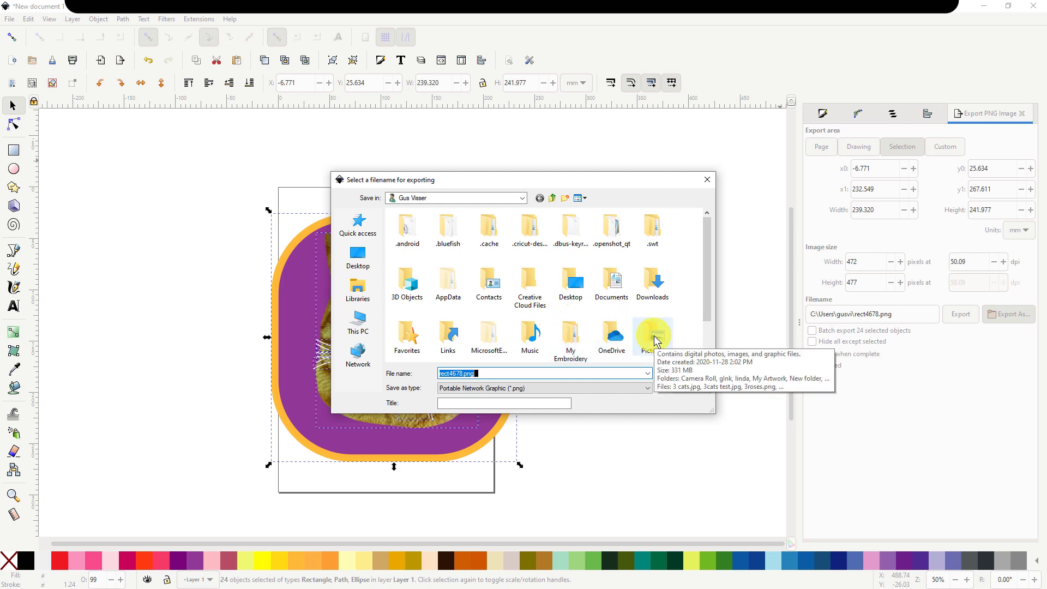
pyautogui.doubleClick(654, 341)
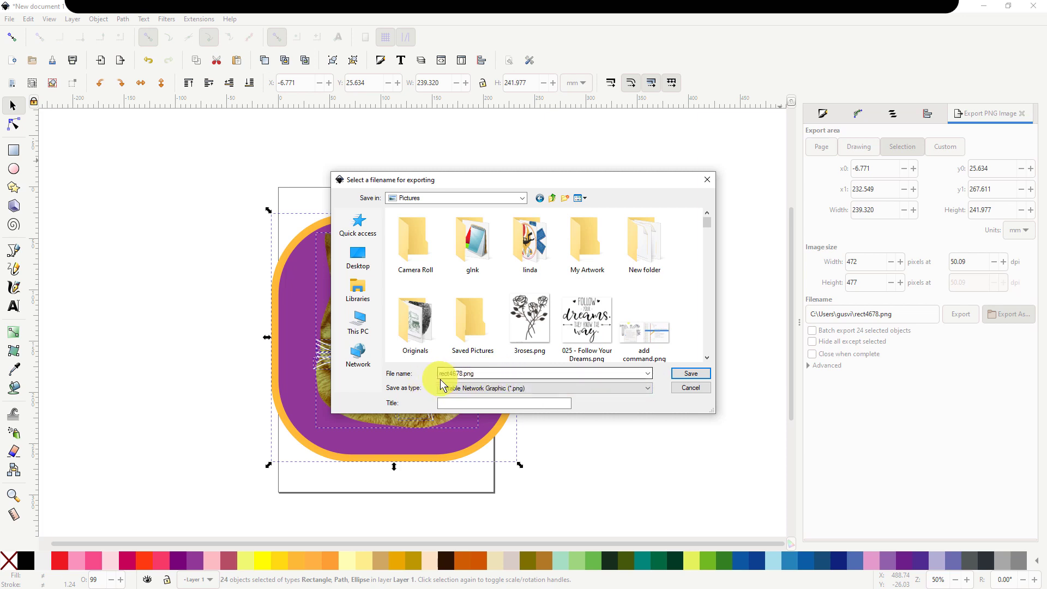
pyautogui.click(693, 379)
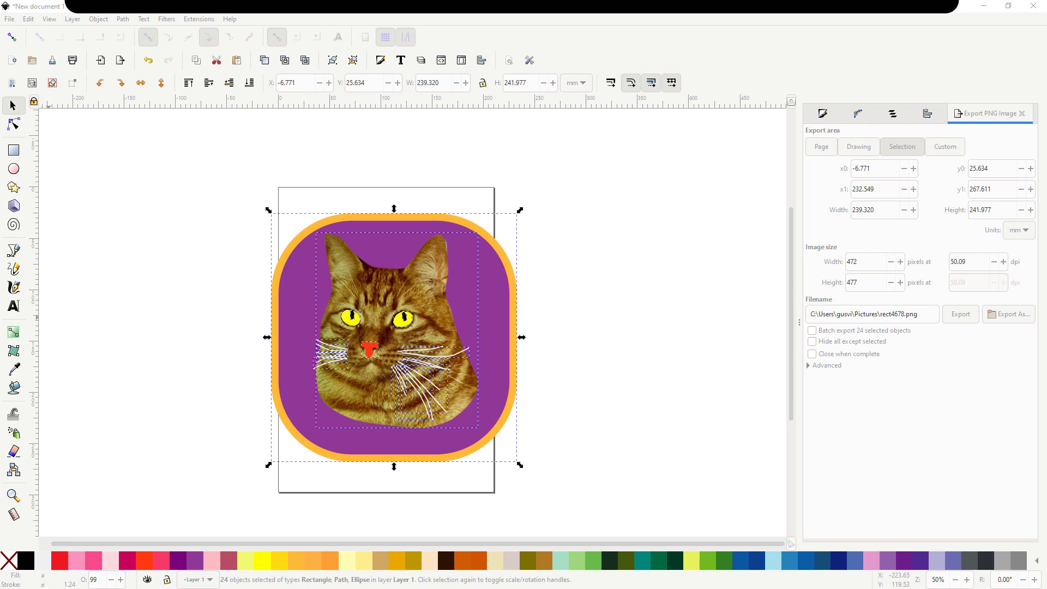
# Embed the exported rect4678.png from the Pictures folder into the drawing and place it beside the original artwork.
pyautogui.moveTo(0, 103); pyautogui.dragTo(258, 141)
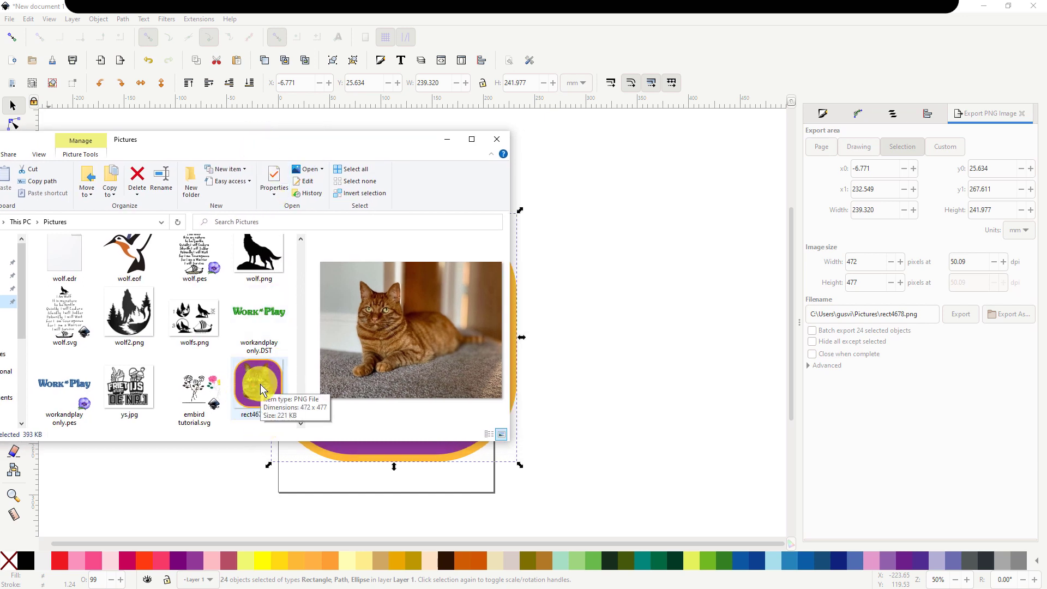
pyautogui.click(272, 389)
pyautogui.moveTo(309, 395); pyautogui.dragTo(632, 360)
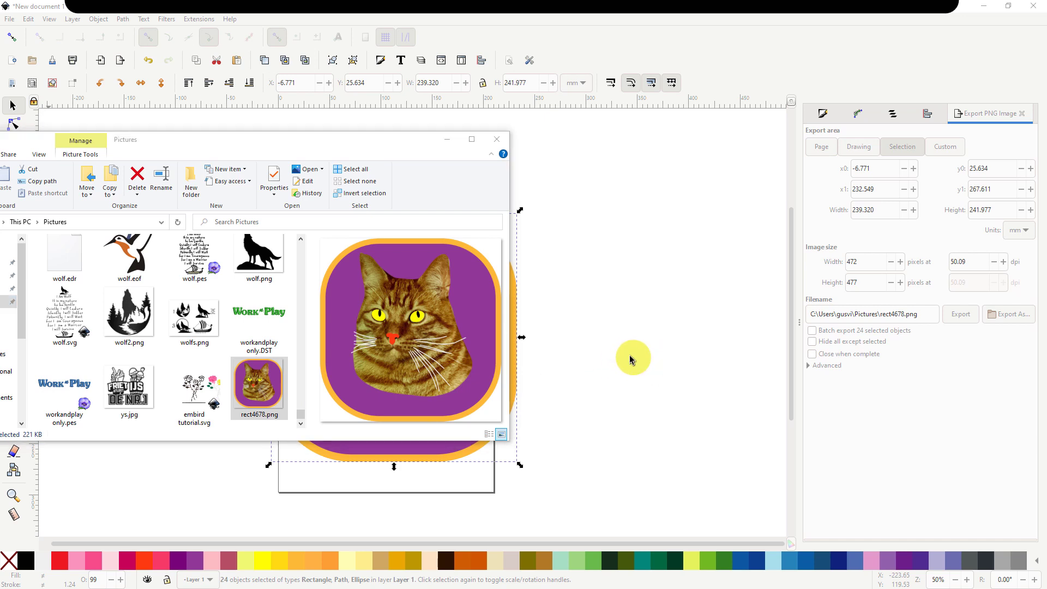
pyautogui.click(496, 141)
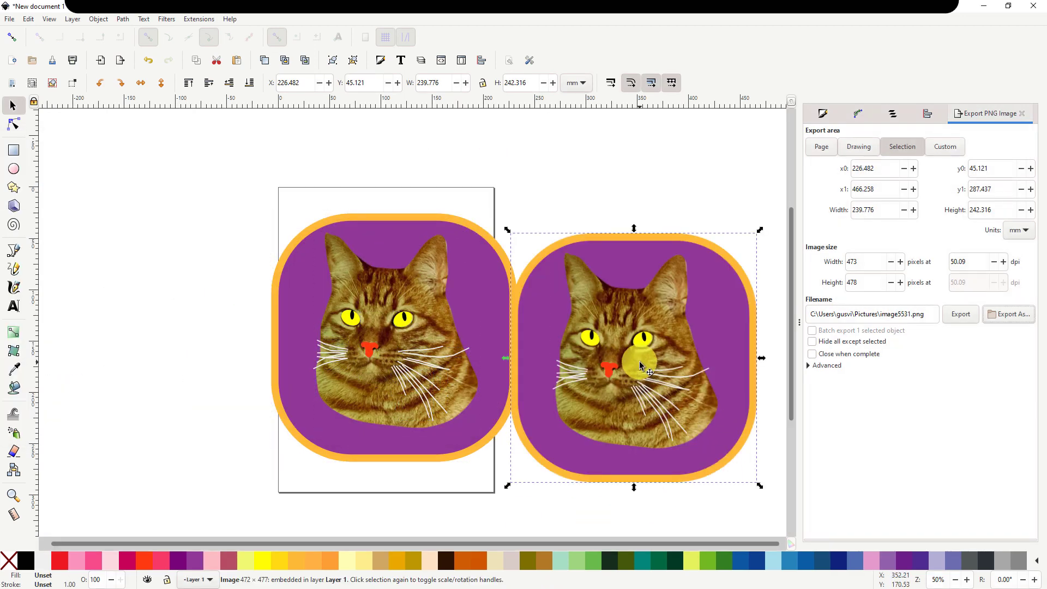
pyautogui.moveTo(664, 362); pyautogui.dragTo(682, 339)
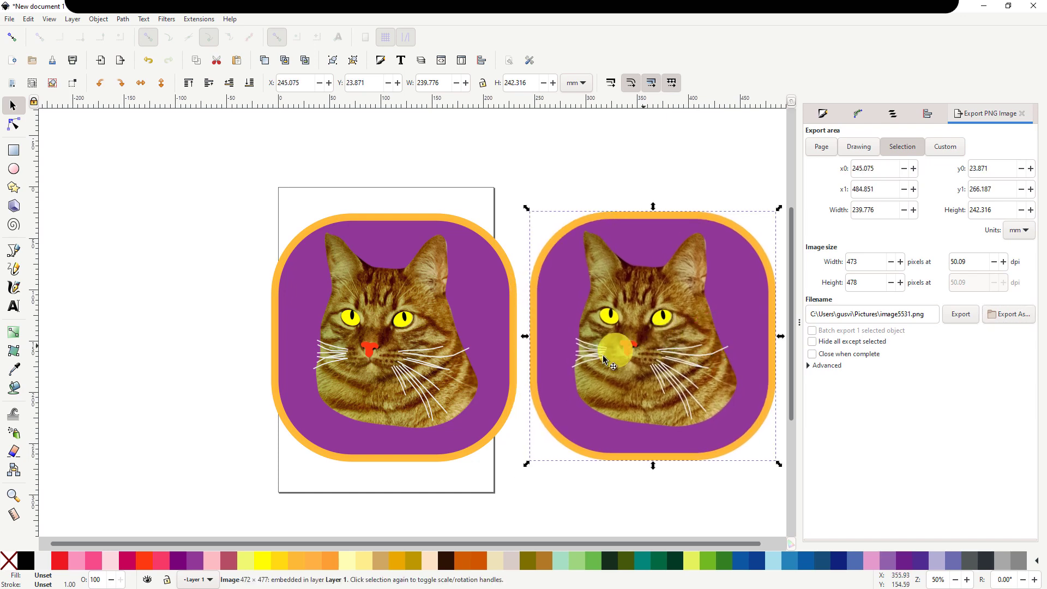